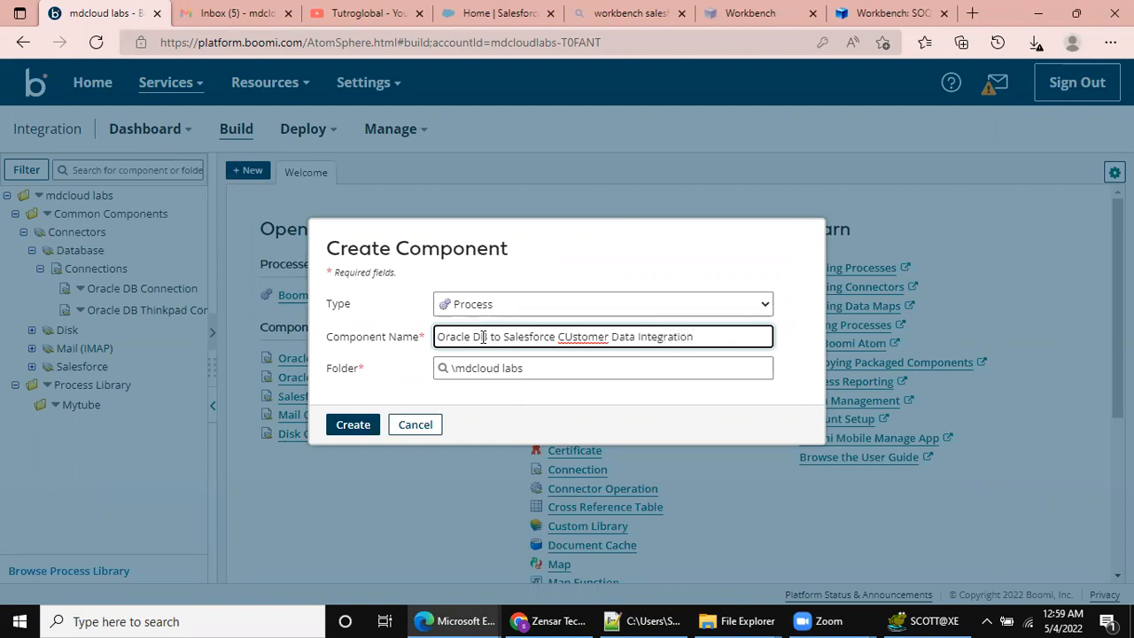
- Correct the new process component's name to "Oracle DB to Salesforce Customer Data Integration"
left_click(575, 333)
key("BackSpace")
type("u")
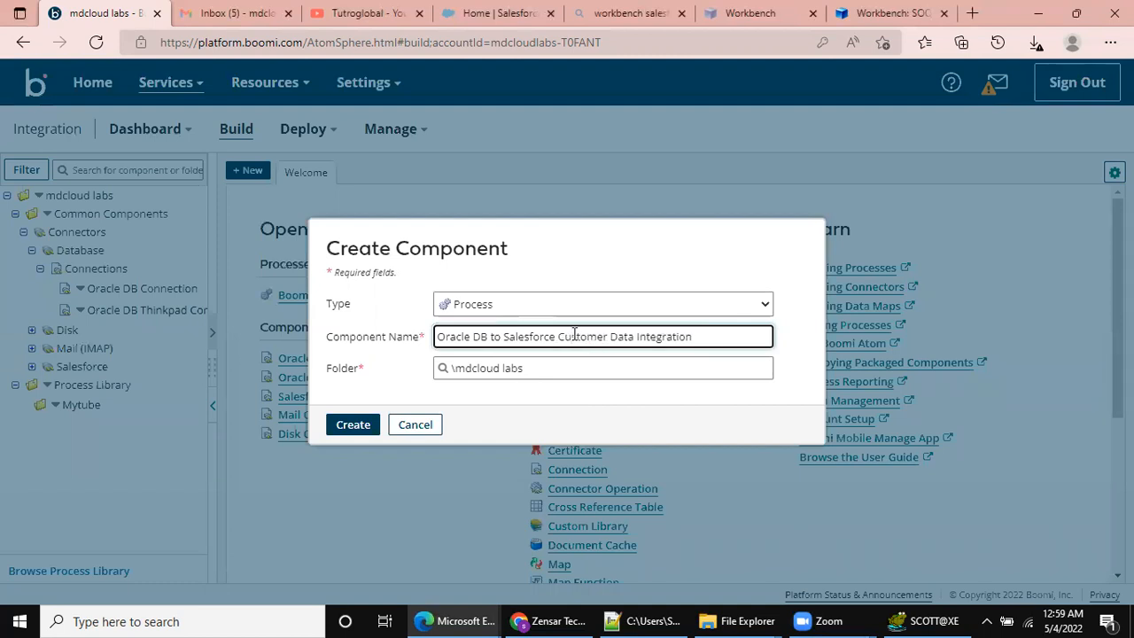
- Choose the Mytube folder under Process Library as the component's location and create the process
left_click(442, 371)
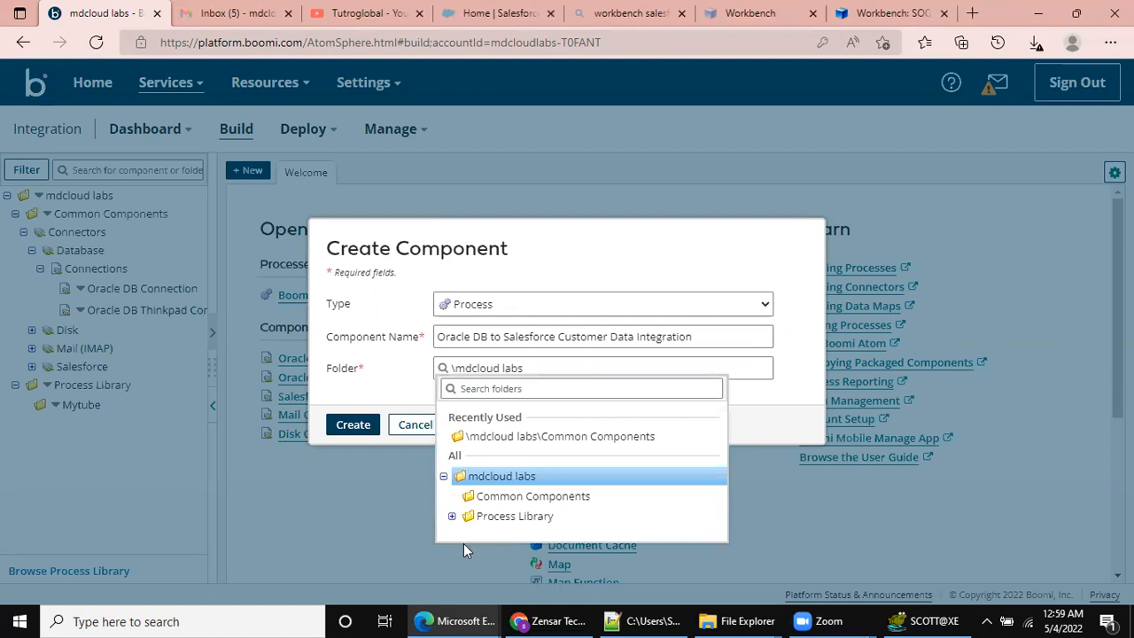
left_click(452, 516)
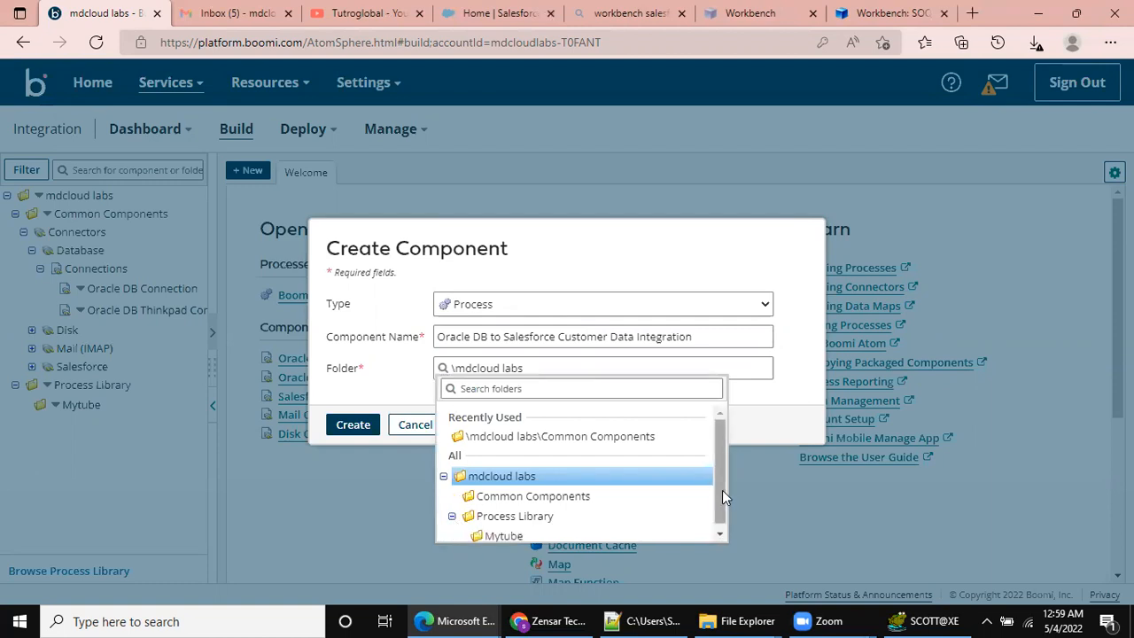
scroll(722, 488, "down", 1)
left_click(501, 532)
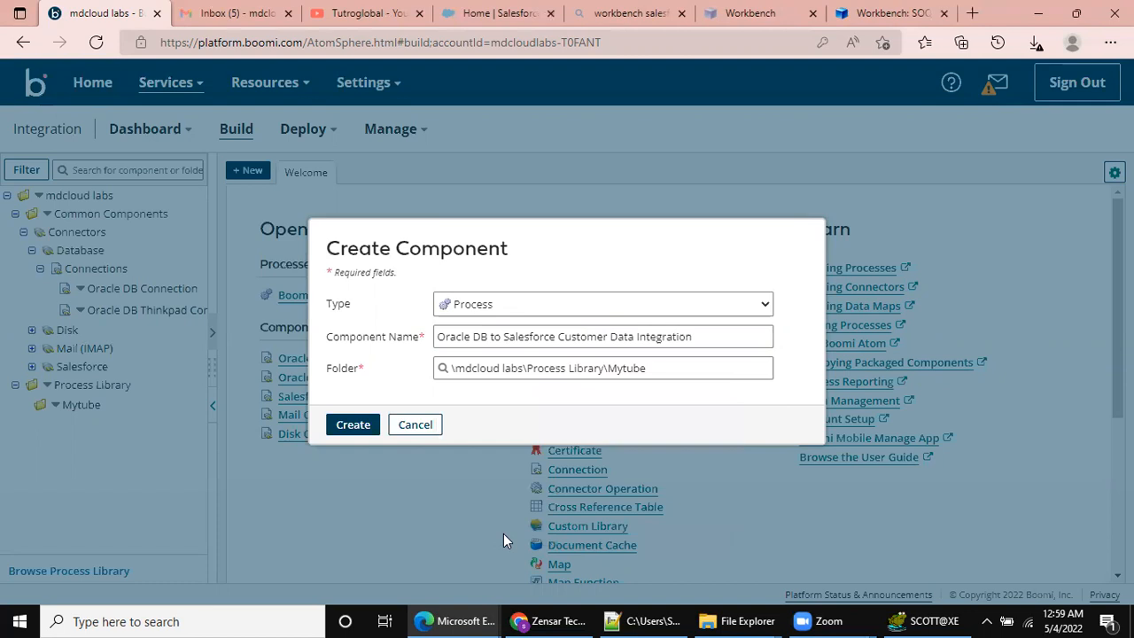
left_click(349, 426)
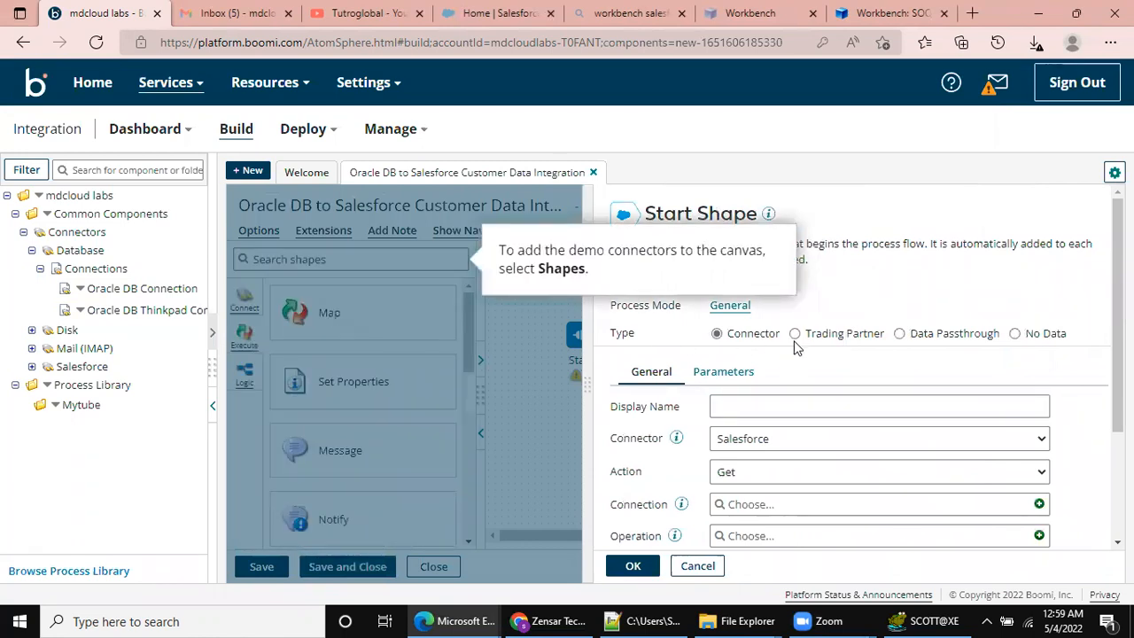
- Set the Start shape's type to No Data and collapse the side panels to widen the canvas
left_click(1016, 334)
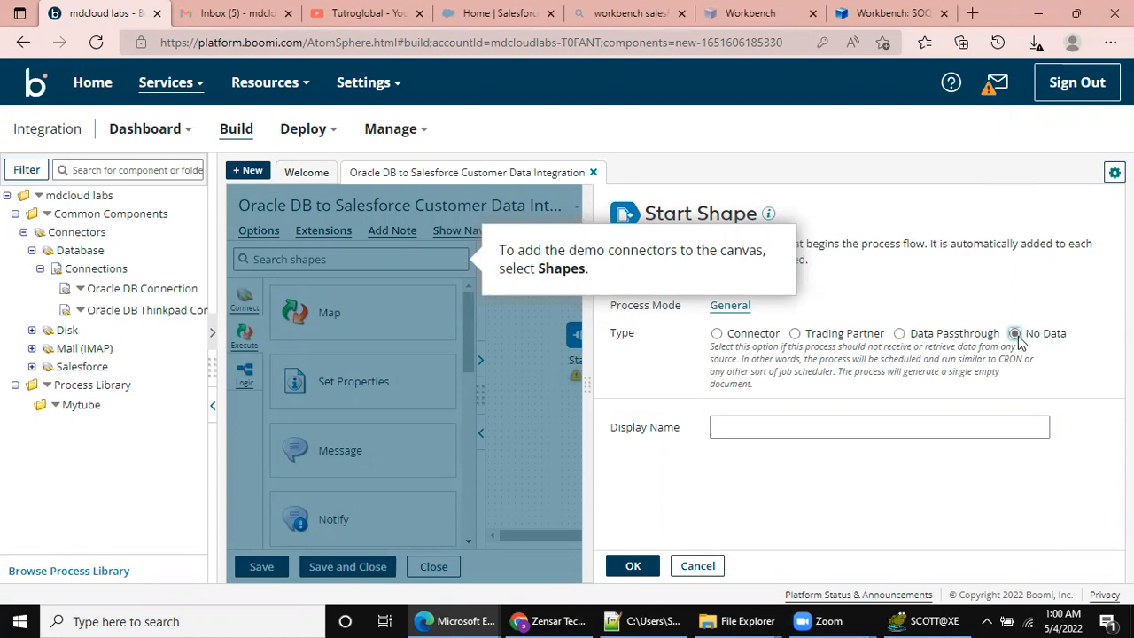
left_click(620, 570)
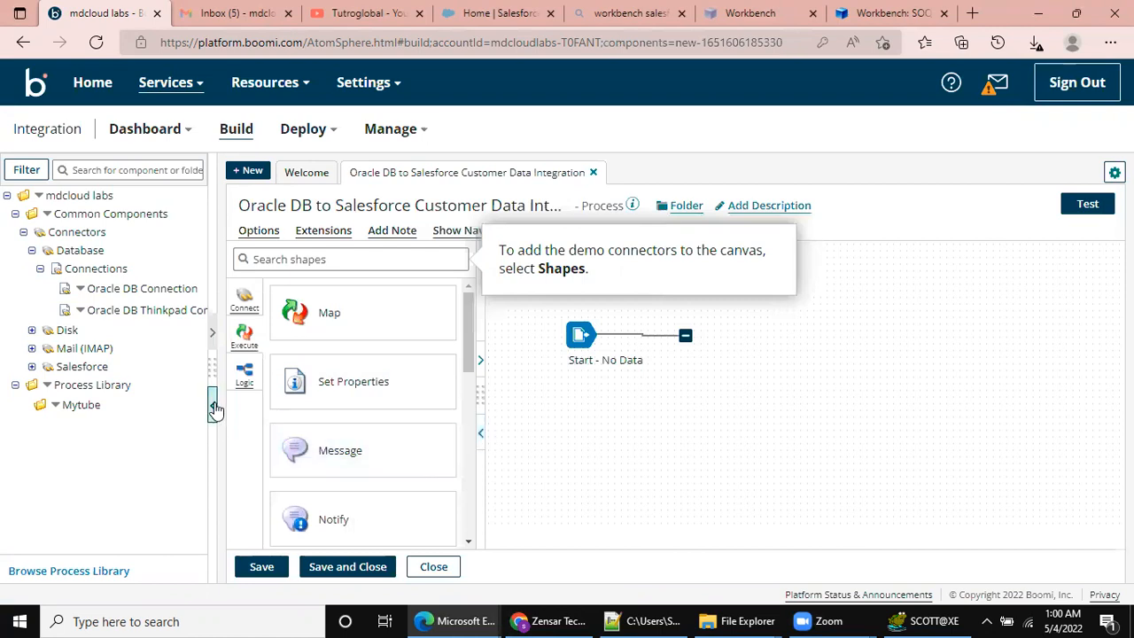
left_click(213, 406)
left_click(310, 434)
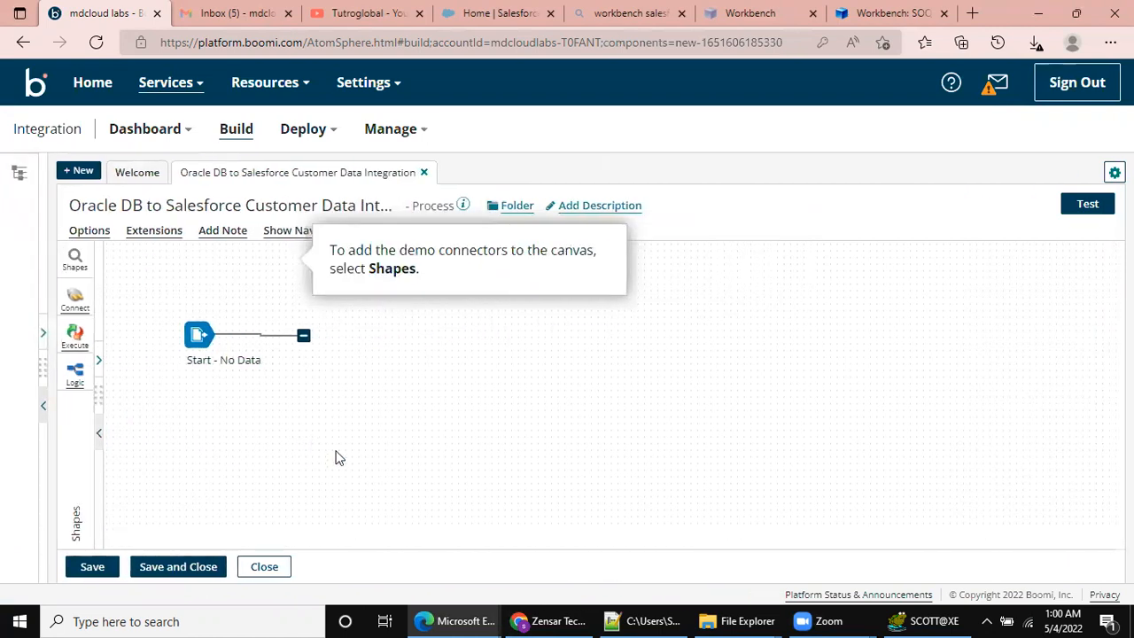
- Reopen the shape palette, search it for "try", advance the guided tour past its search hint and clear the search
left_click(75, 259)
left_click(125, 259)
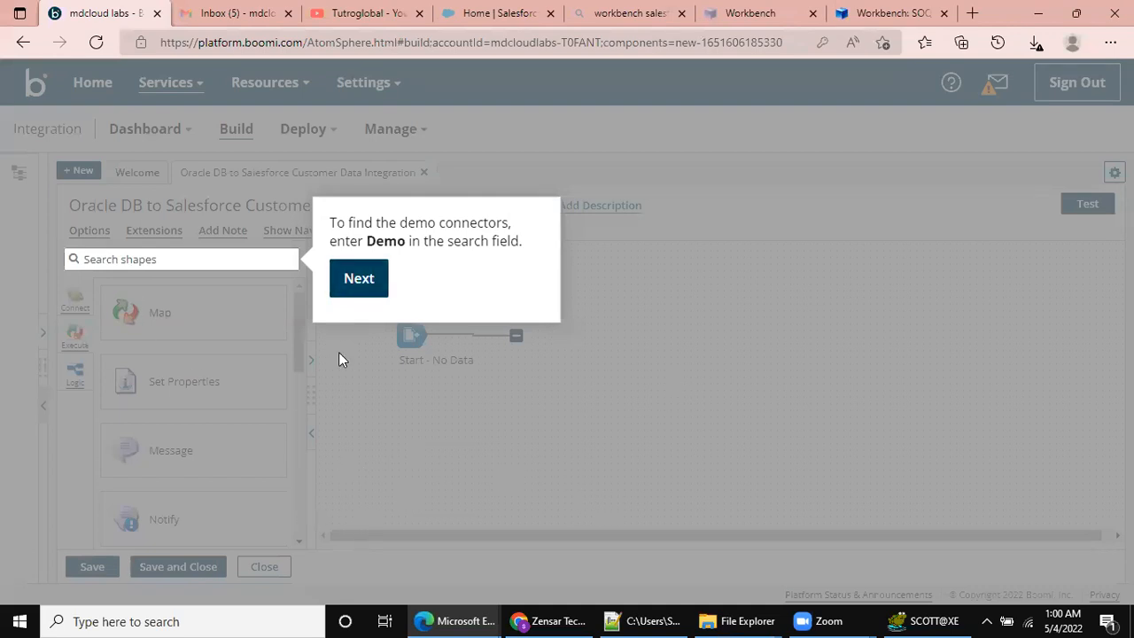
left_click(162, 259)
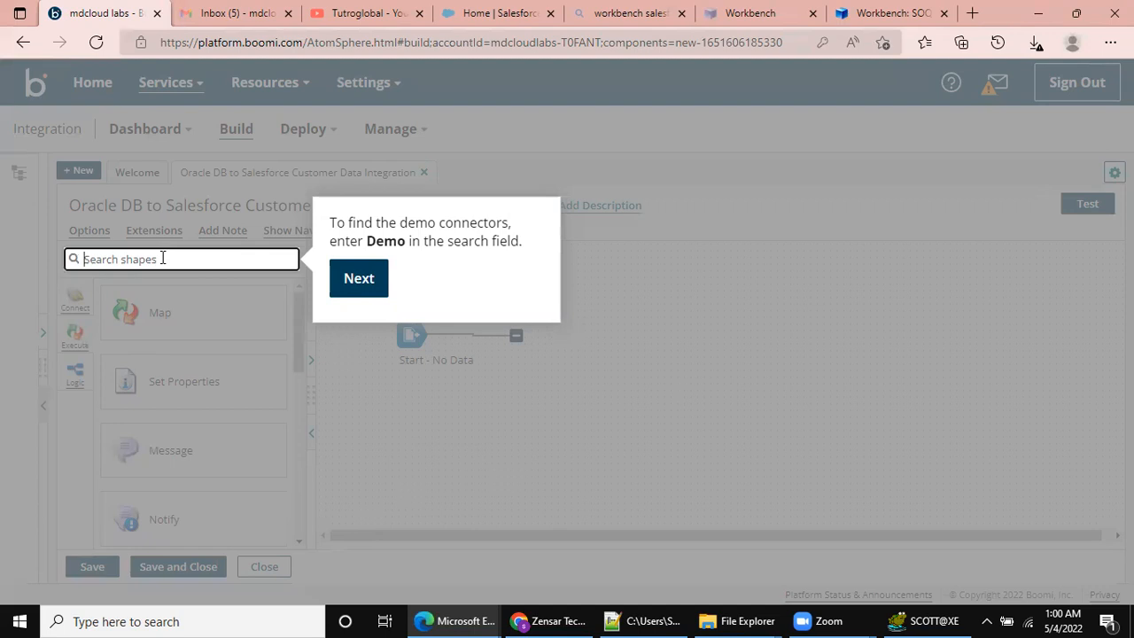
type("tr")
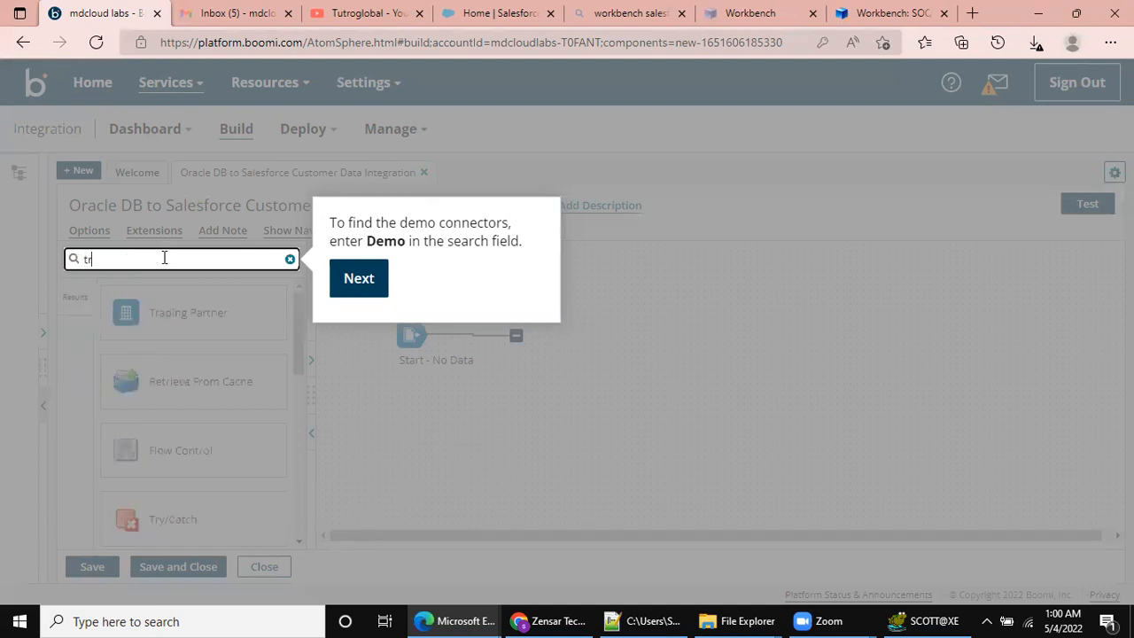
type("y")
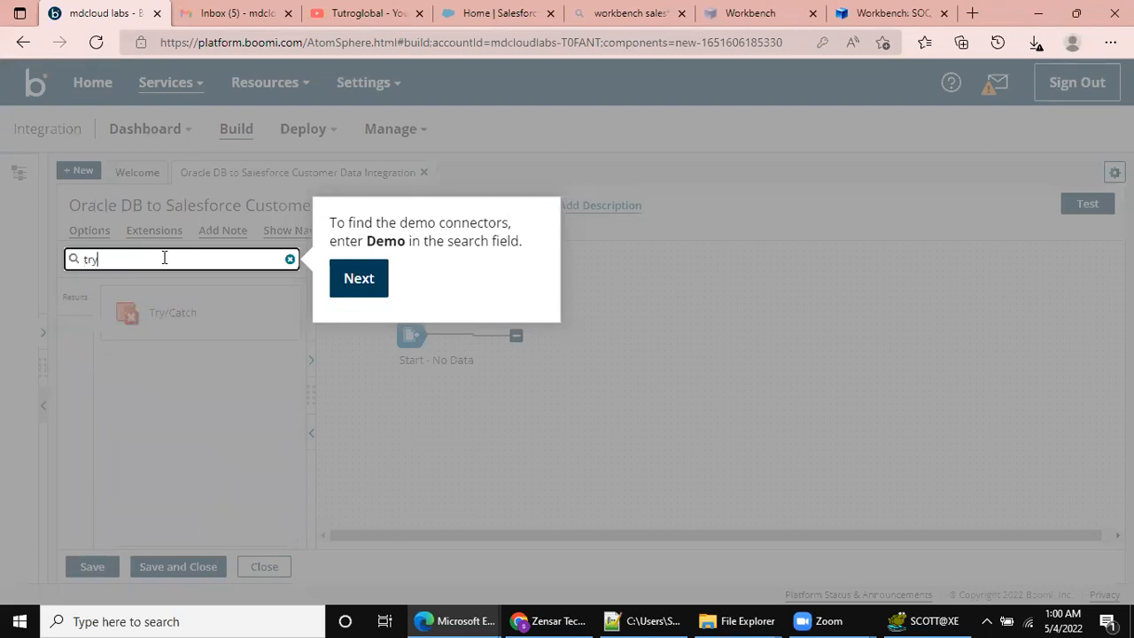
left_click(362, 280)
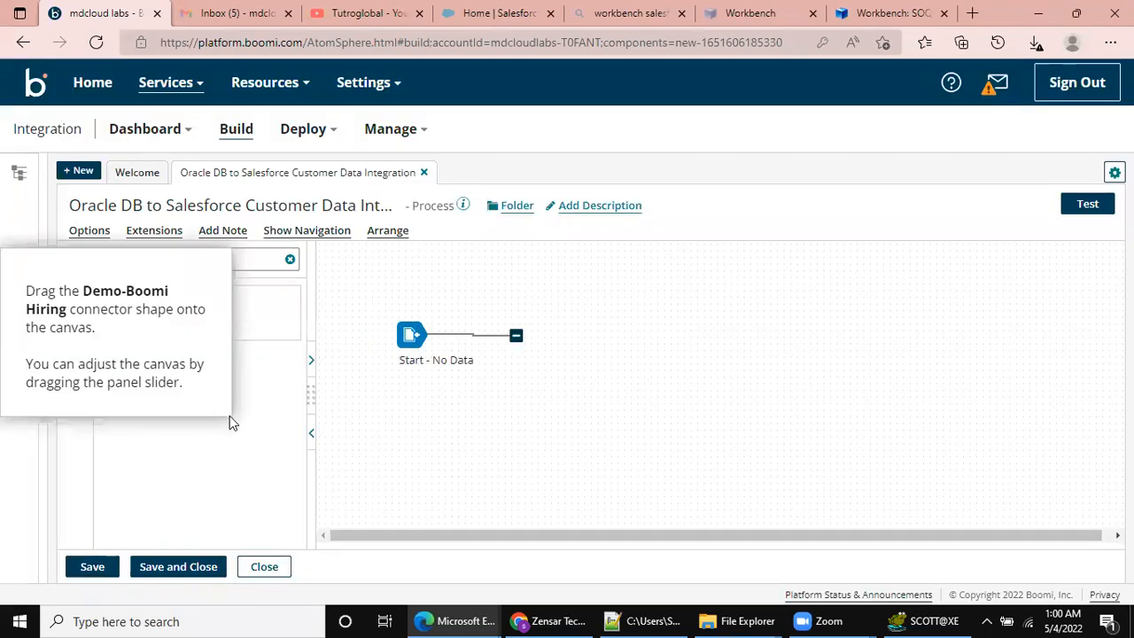
left_click(290, 259)
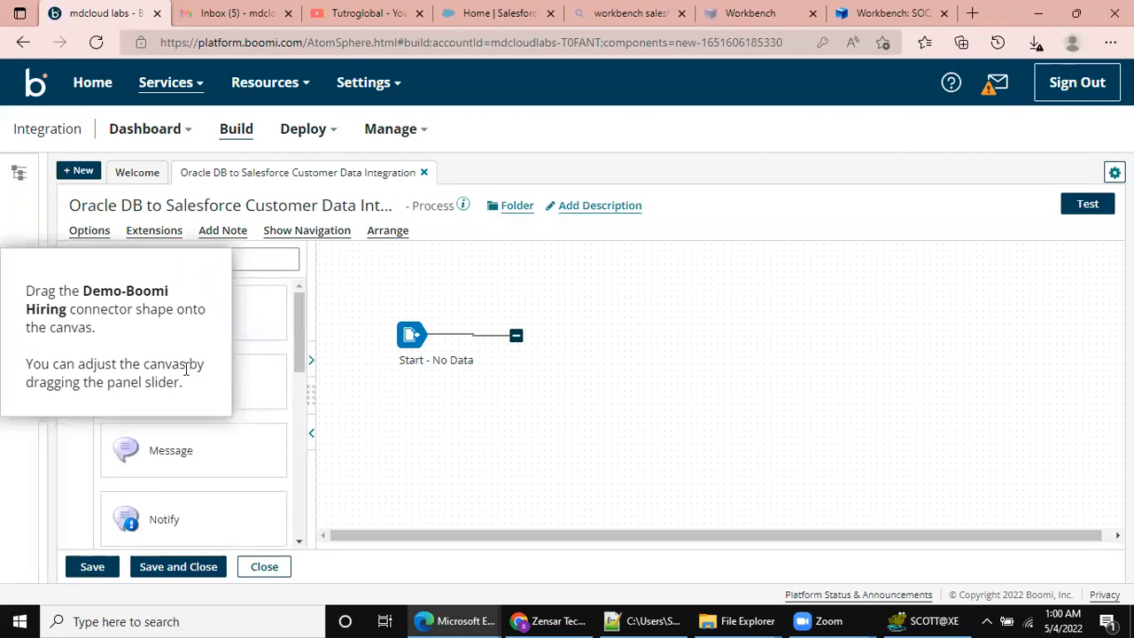
- Try to move the guided tour message off the shape palette
left_click_drag(97, 275, 1094, 294)
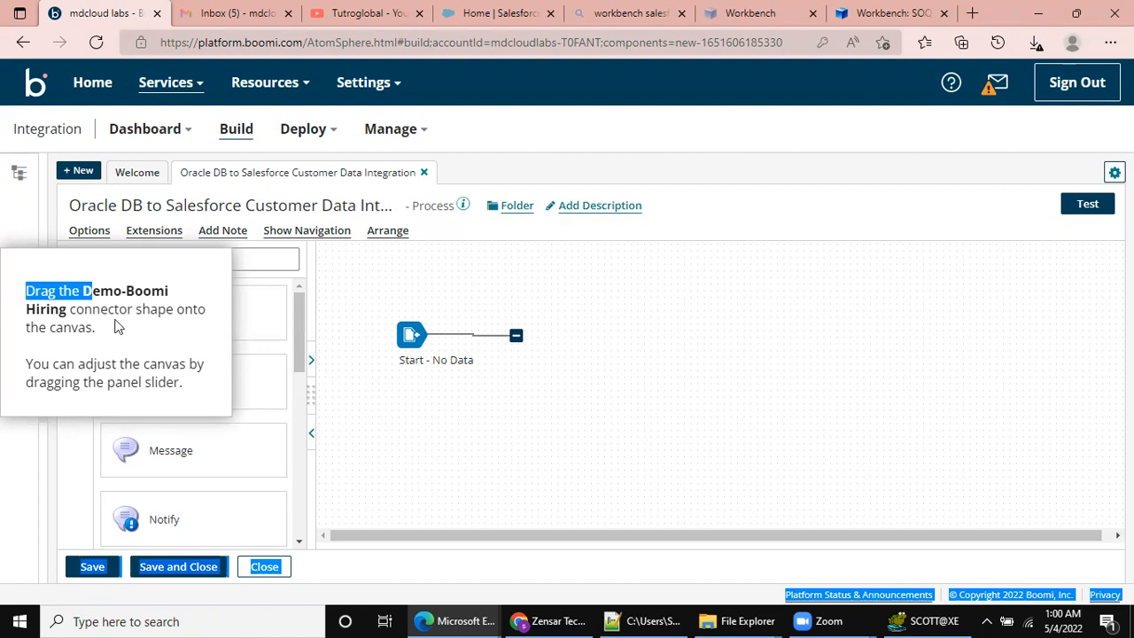
left_click(135, 286)
left_click_drag(148, 277, 328, 296)
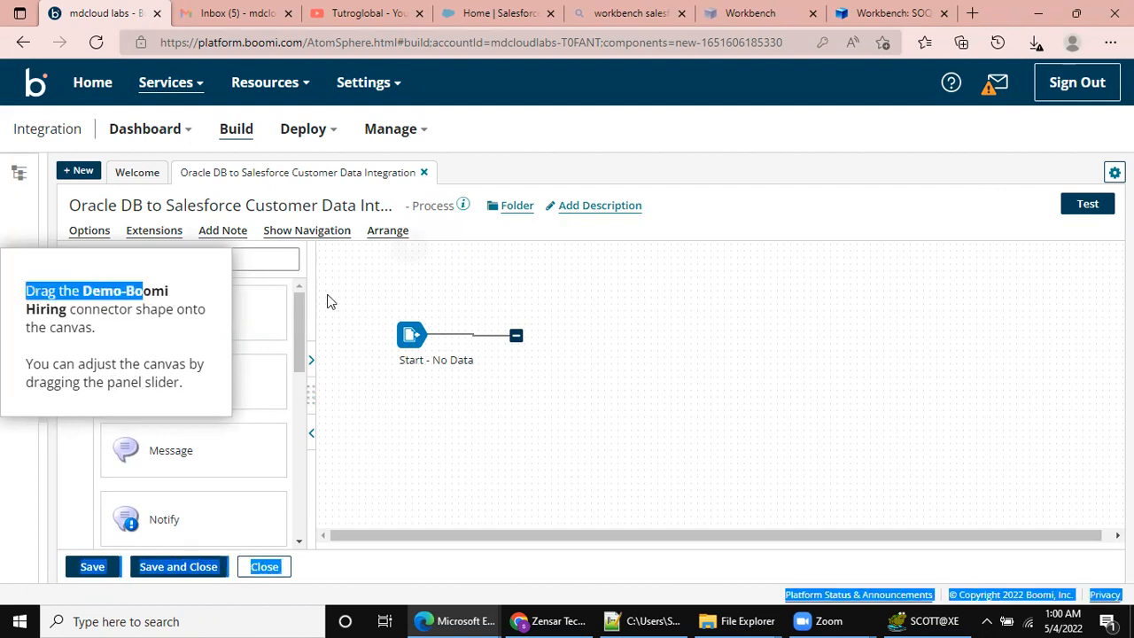
left_click(280, 265)
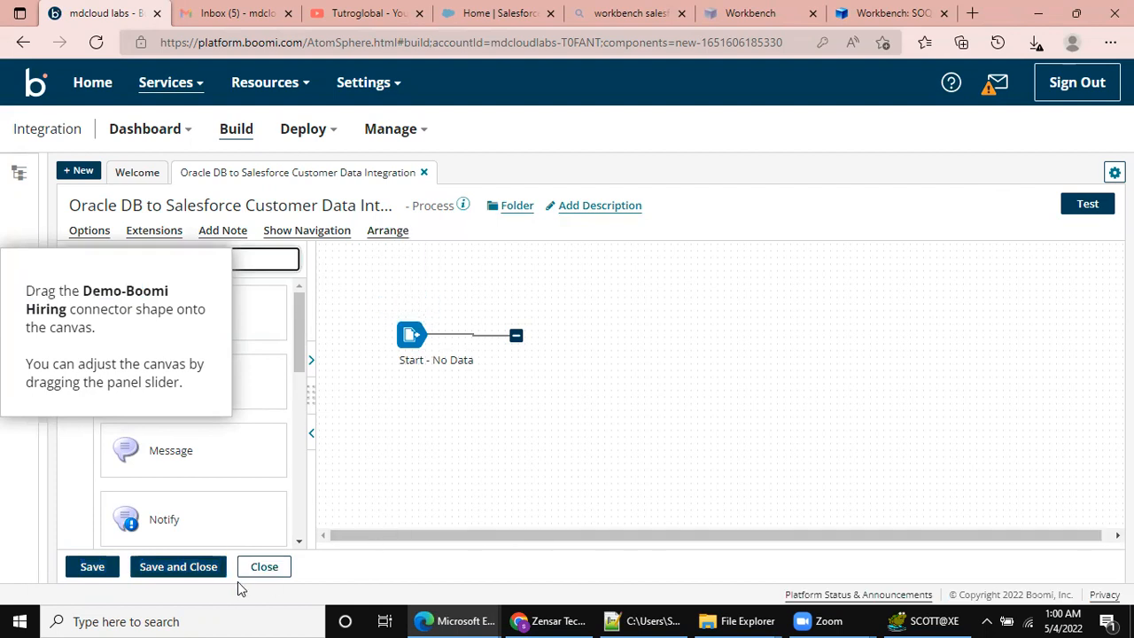
- Save the process and search the shape palette for "try"
left_click(80, 567)
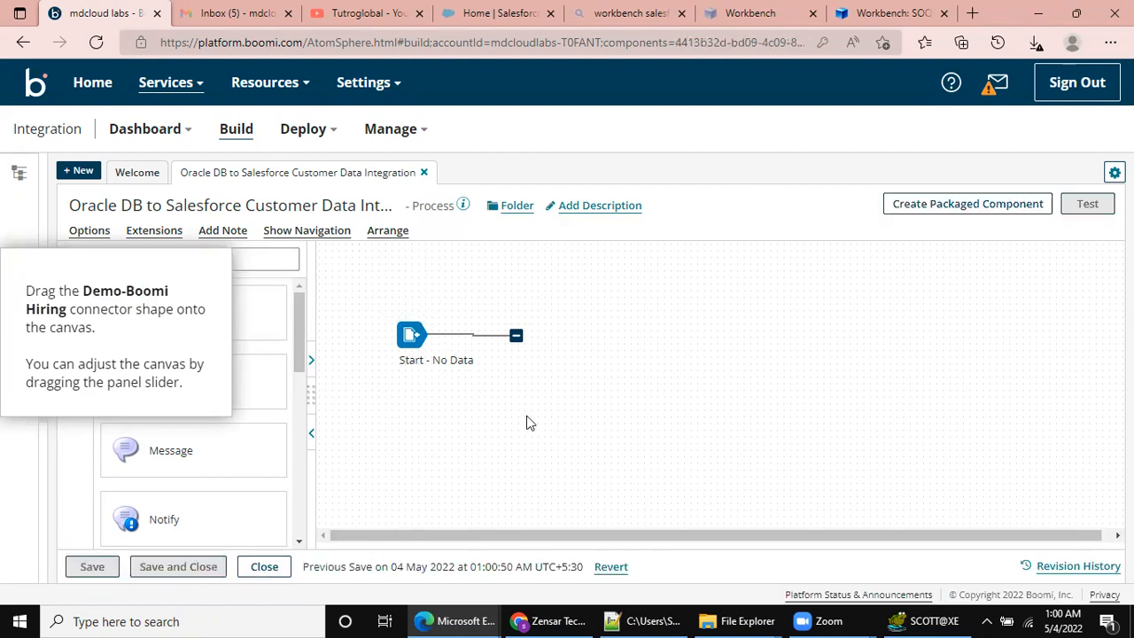
left_click(270, 265)
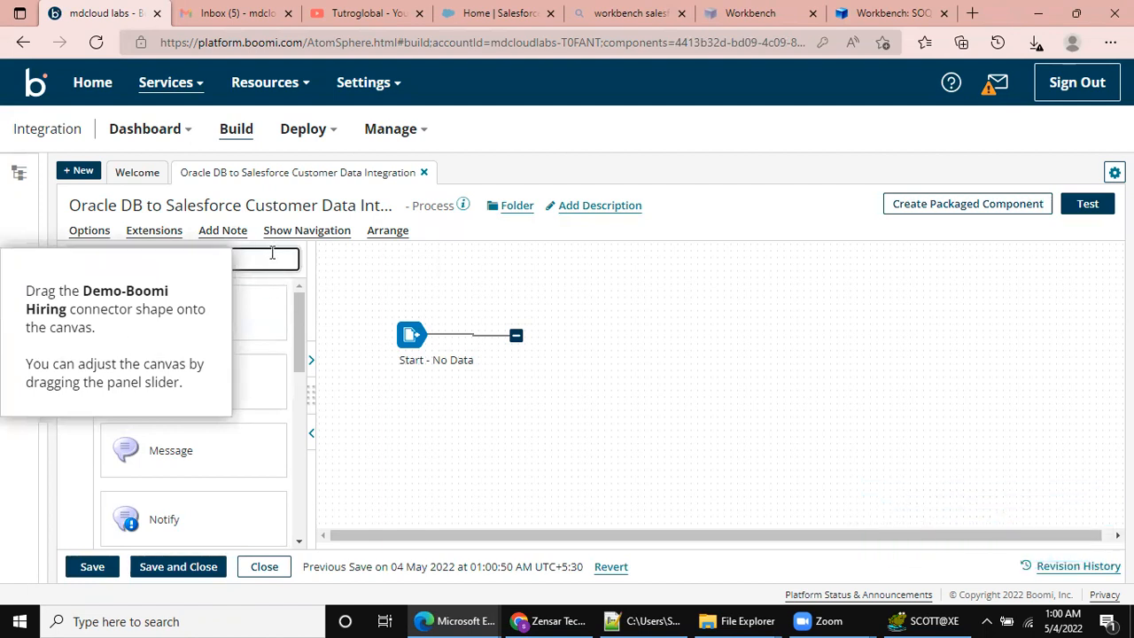
type("try")
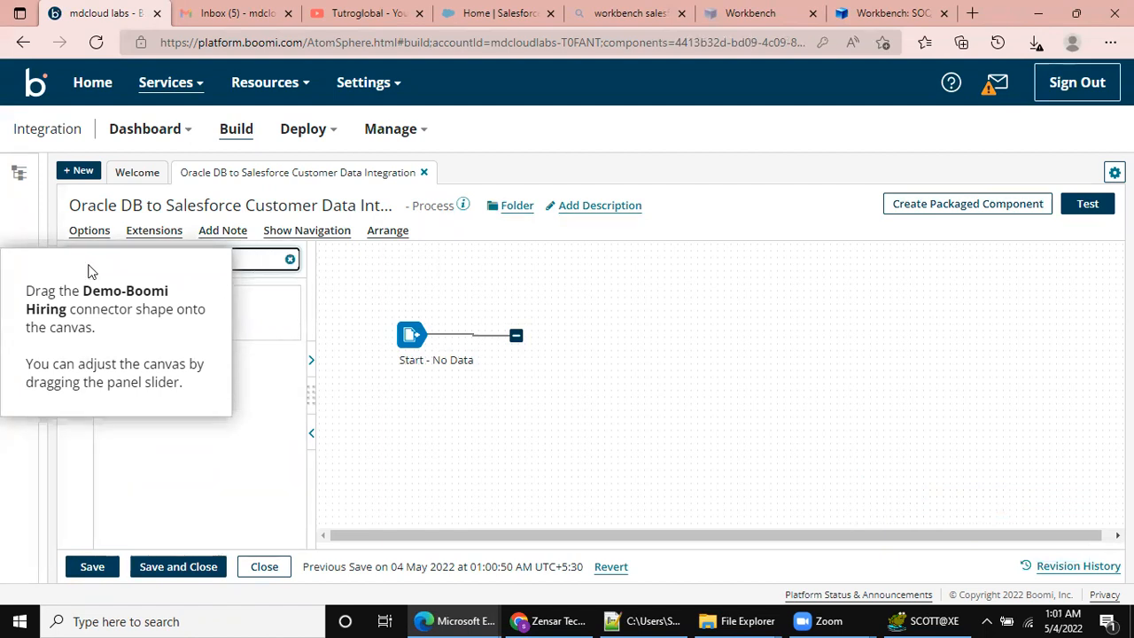
- Switch the process build area to full screen to uncover the shape search results behind the tour message
left_click_drag(92, 272, 750, 469)
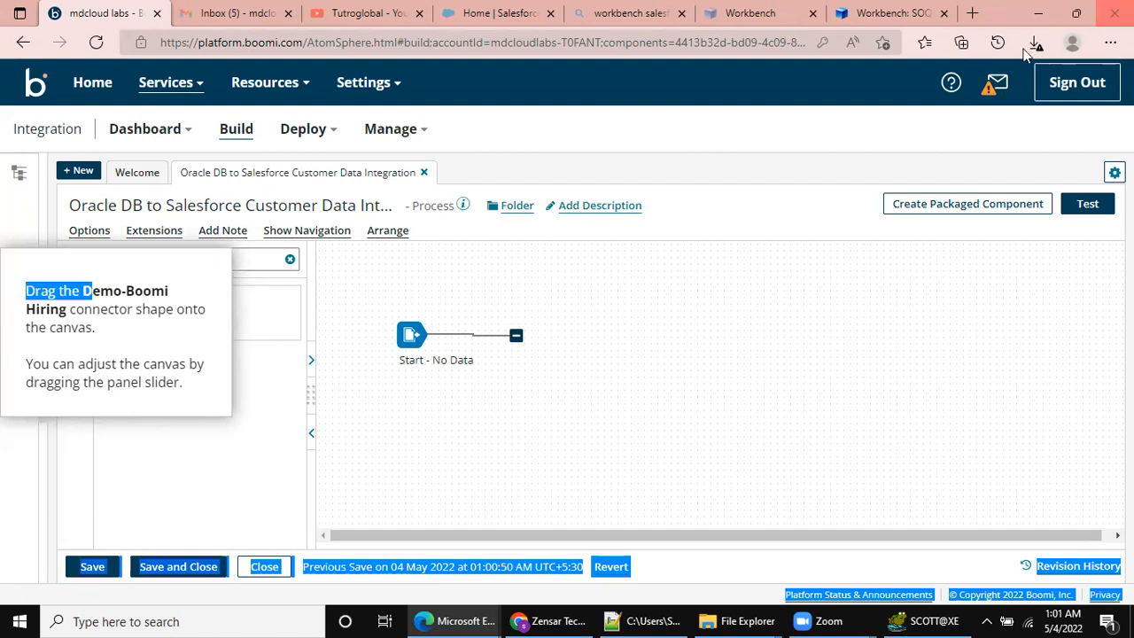
left_click(1115, 172)
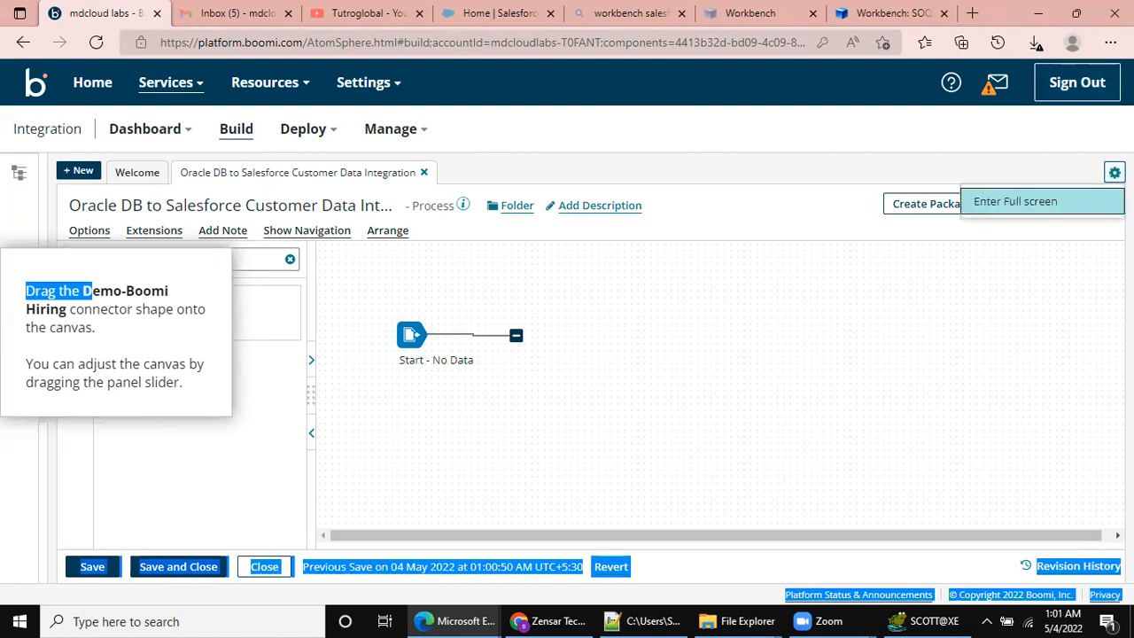
left_click(1010, 212)
- Add a Try/Catch shape to the canvas beside the Start shape with its failure trigger set to All Errors
left_click_drag(180, 225, 657, 272)
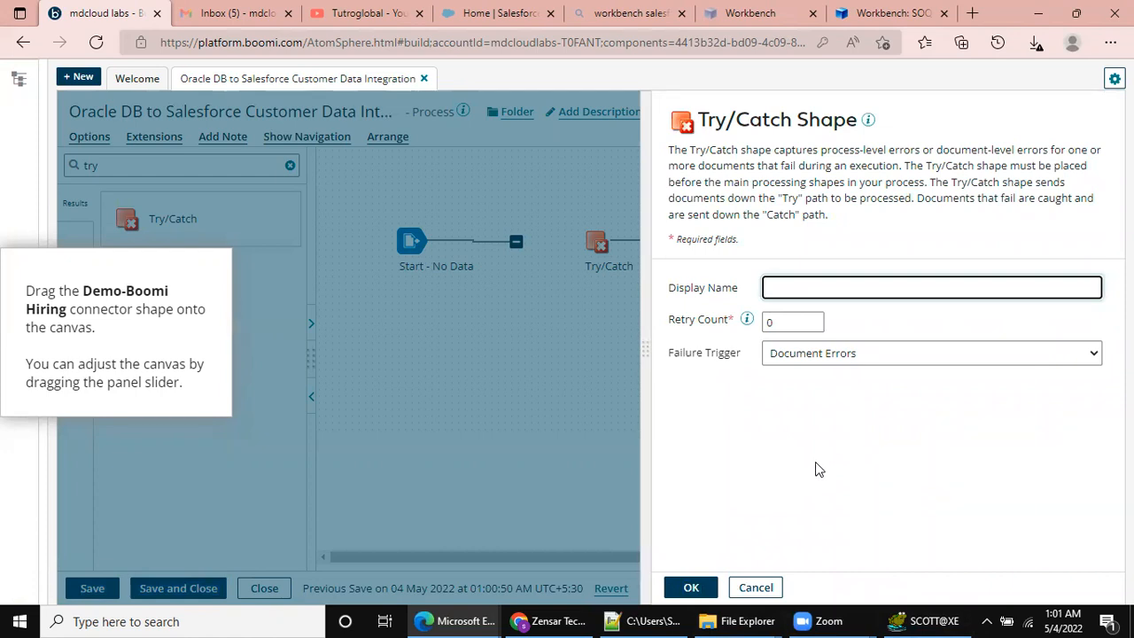
left_click(861, 351)
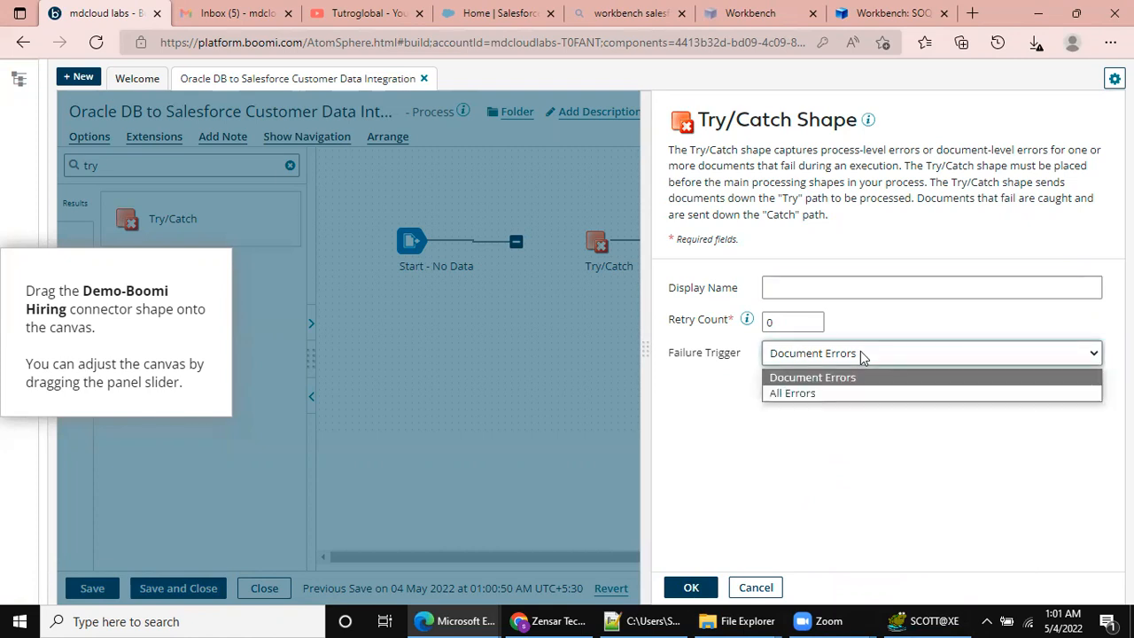
left_click(822, 397)
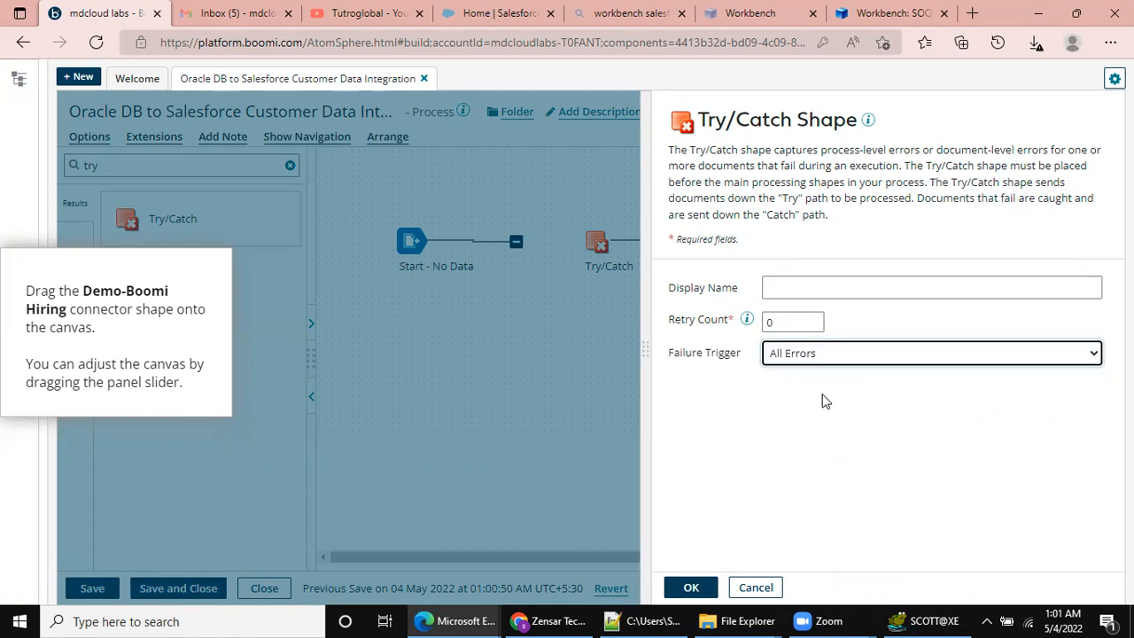
left_click(690, 589)
- Connect the Start shape to the Try/Catch shape and move the end of the Catch branch well below the Try branch
mouse_move(594, 244)
left_click_drag(592, 245, 549, 245)
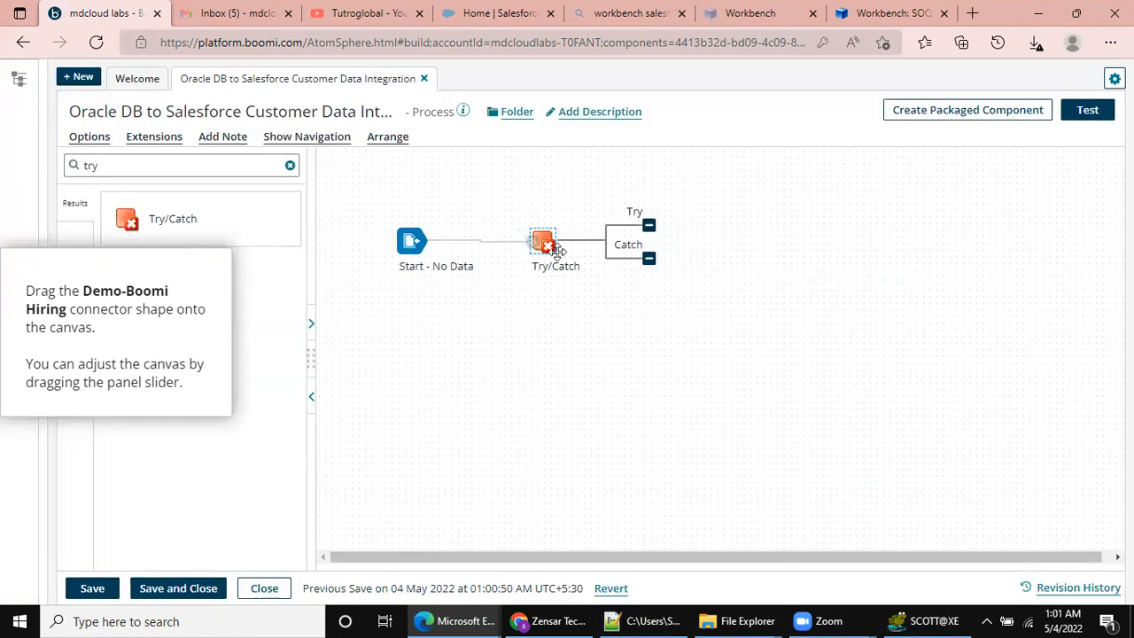
left_click_drag(646, 257, 659, 437)
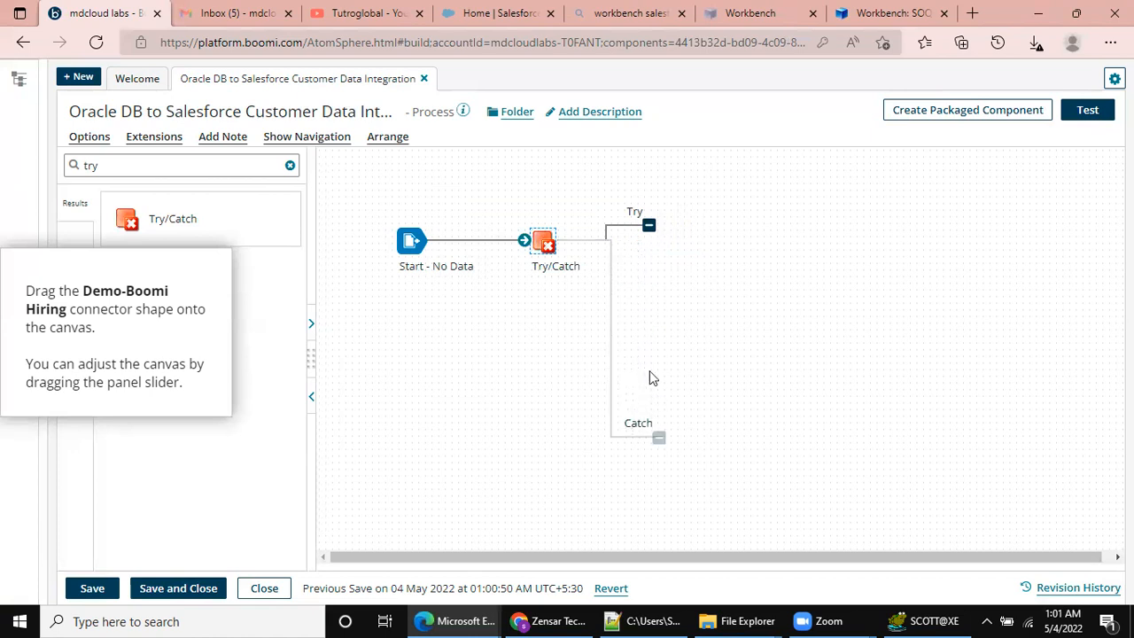
- Search the shape palette for "databas" and try to move the tour message covering the results
left_click(288, 164)
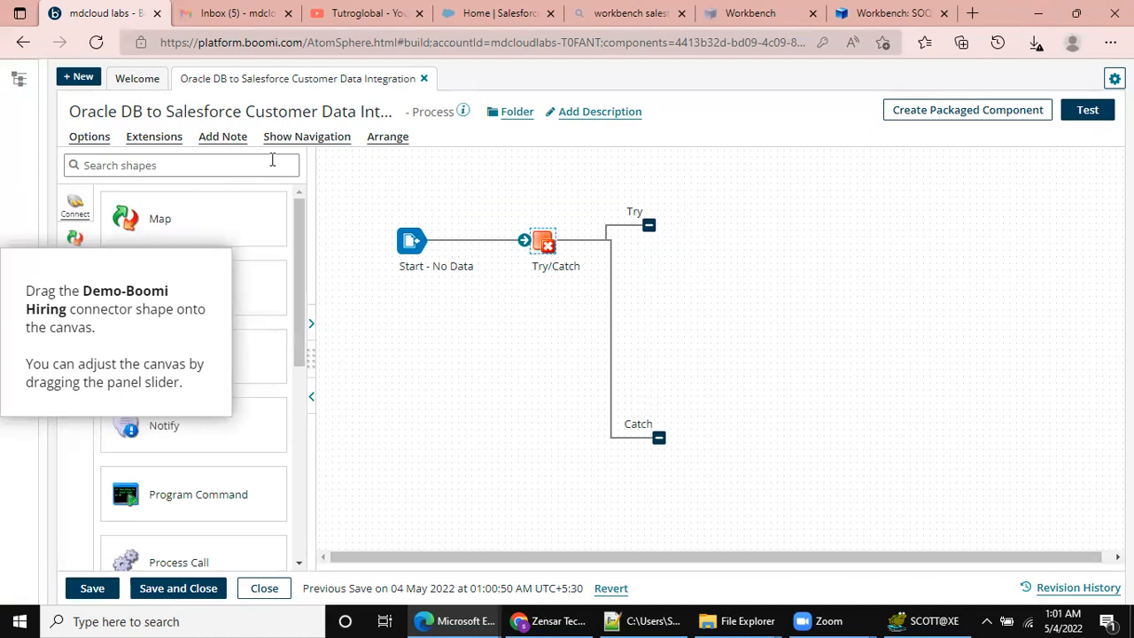
left_click(125, 165)
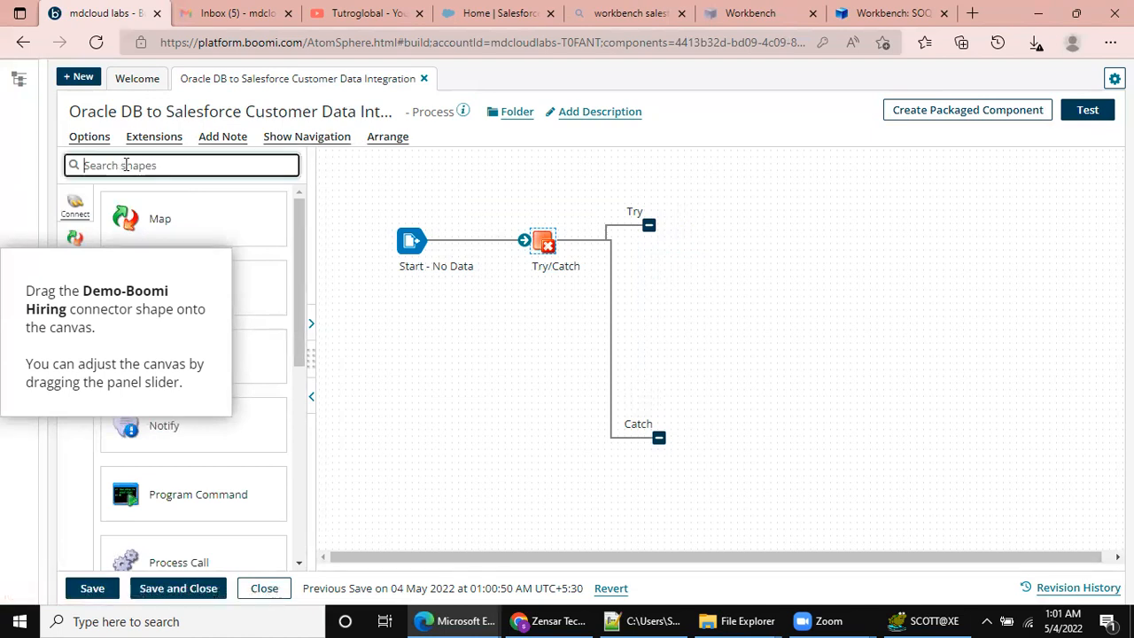
type("databas")
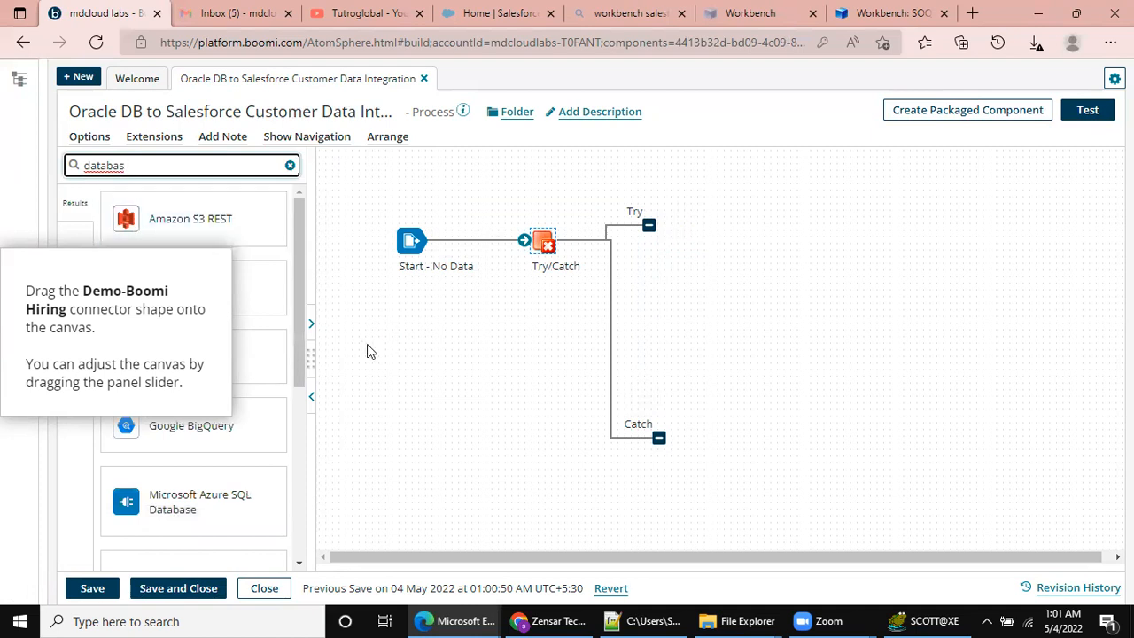
left_click_drag(304, 351, 302, 301)
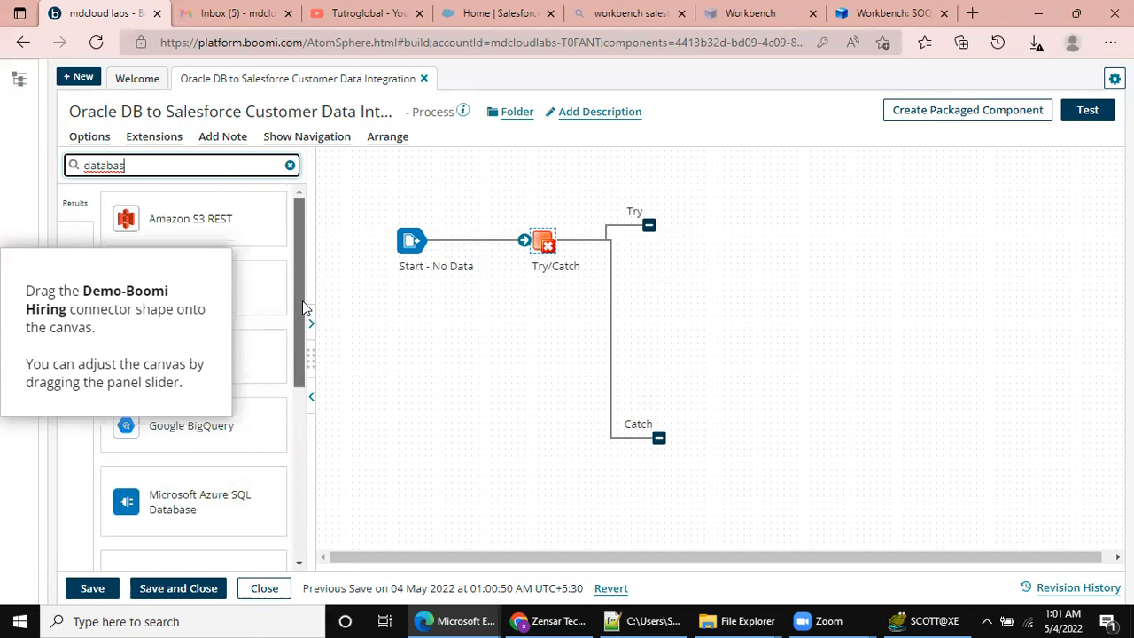
left_click_drag(135, 293, 186, 364)
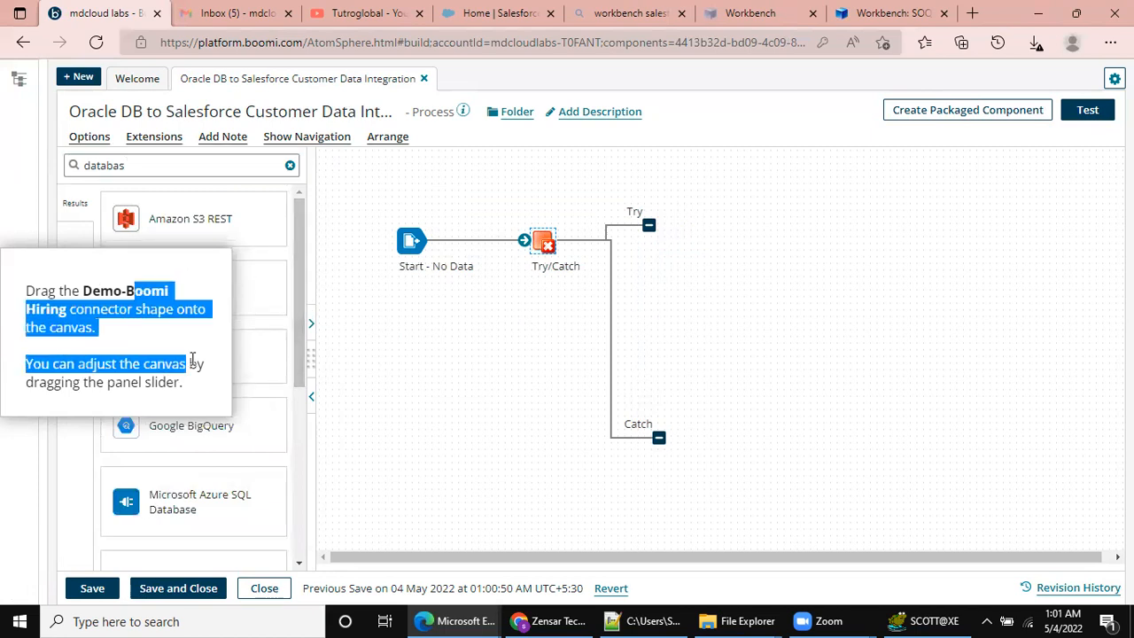
left_click(193, 304)
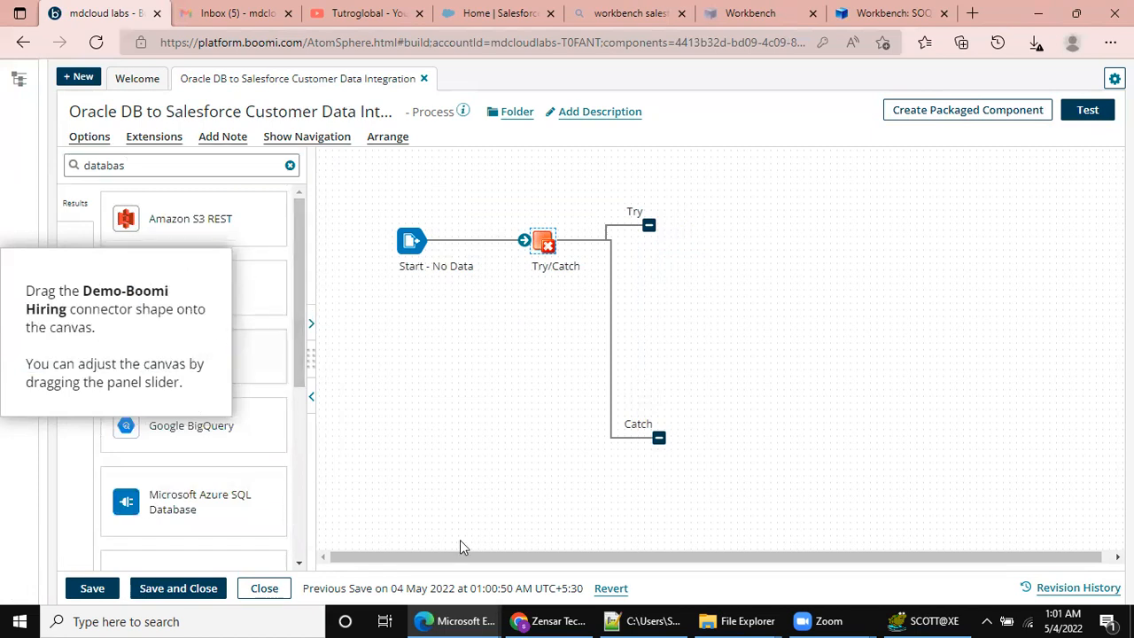
- Save the process and close it
left_click(86, 588)
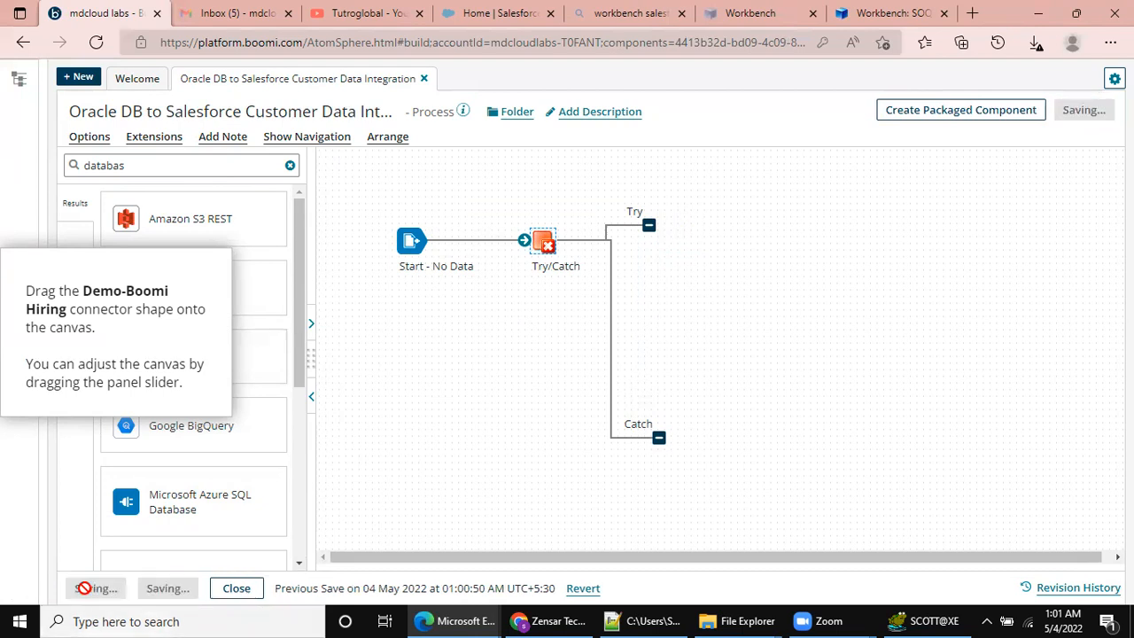
left_click(264, 588)
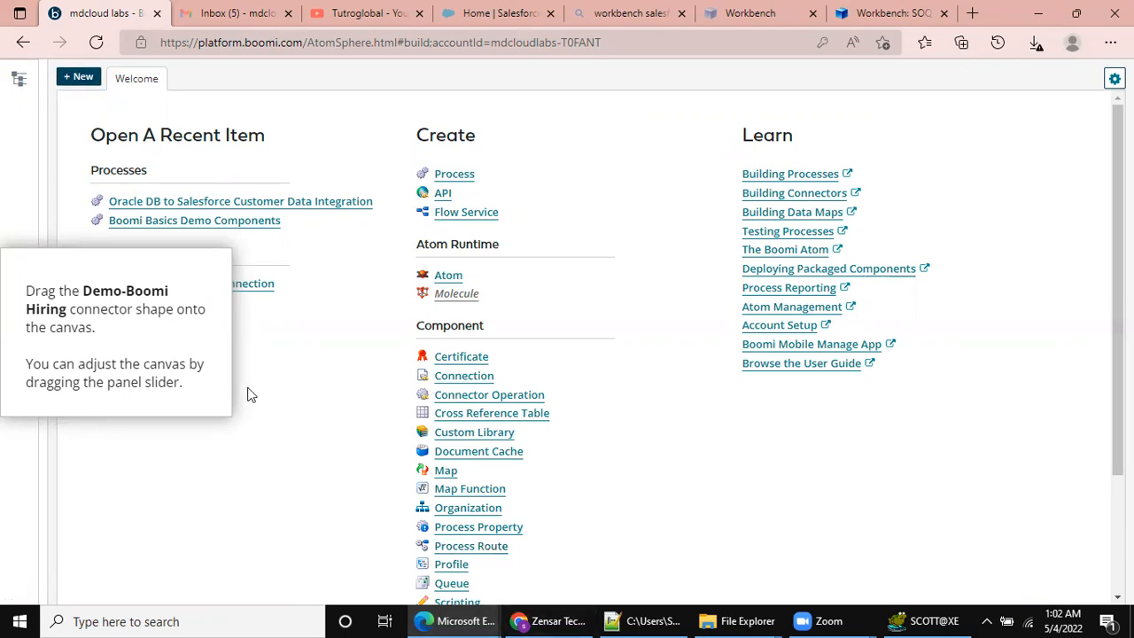
- Try to move the tour message aside, close that Boomi browser tab and reopen platform.boomi.com in a new tab
left_click_drag(27, 290, 535, 133)
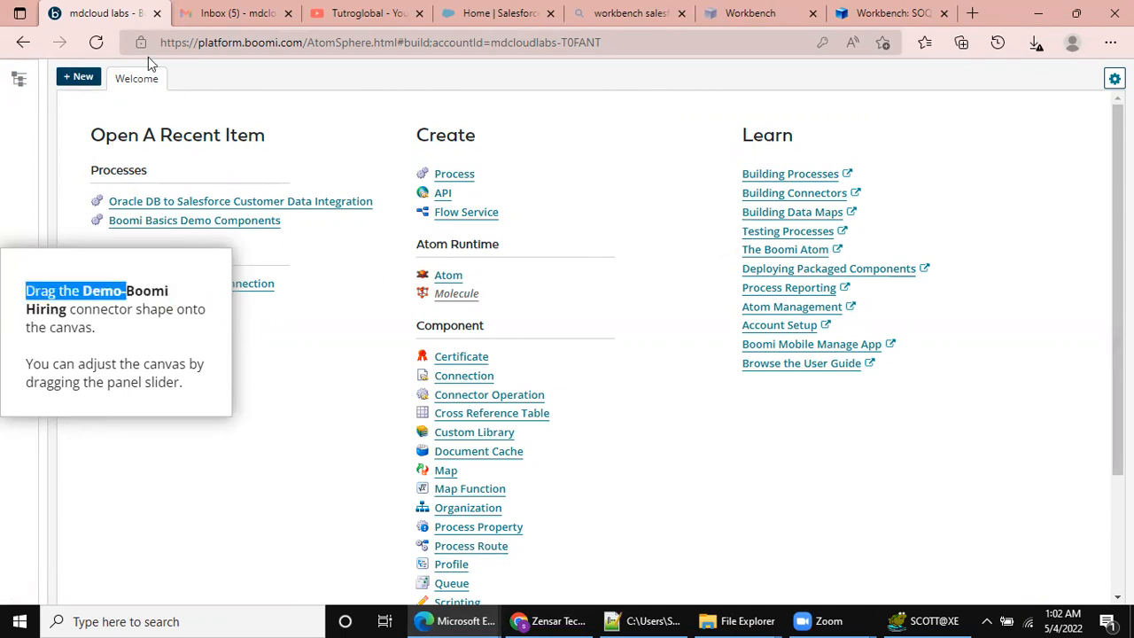
left_click(159, 16)
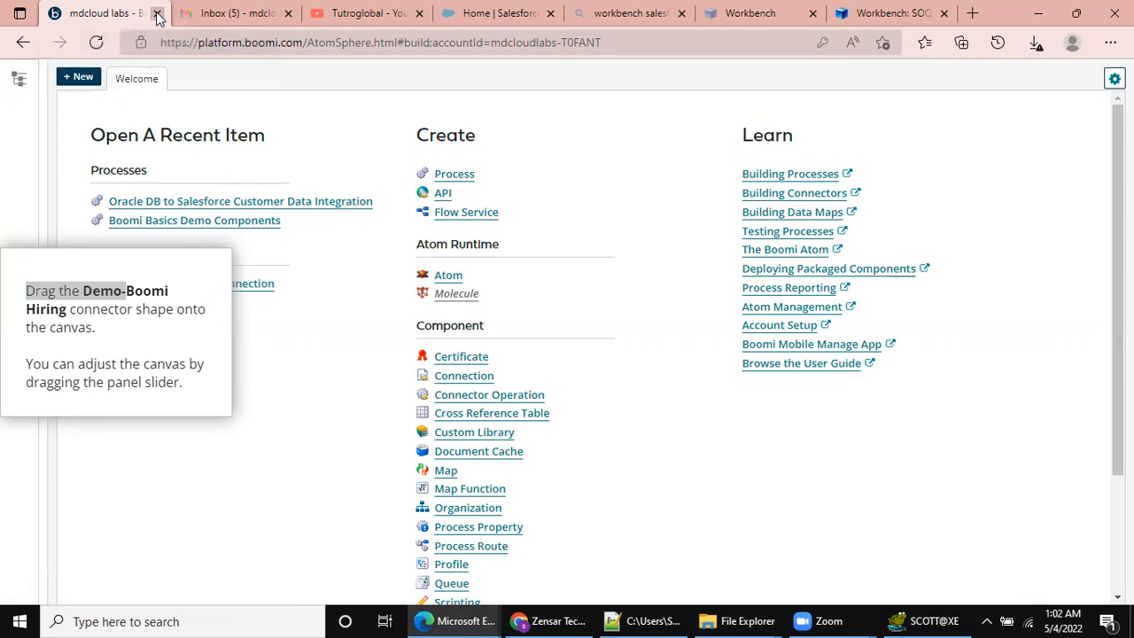
left_click(157, 14)
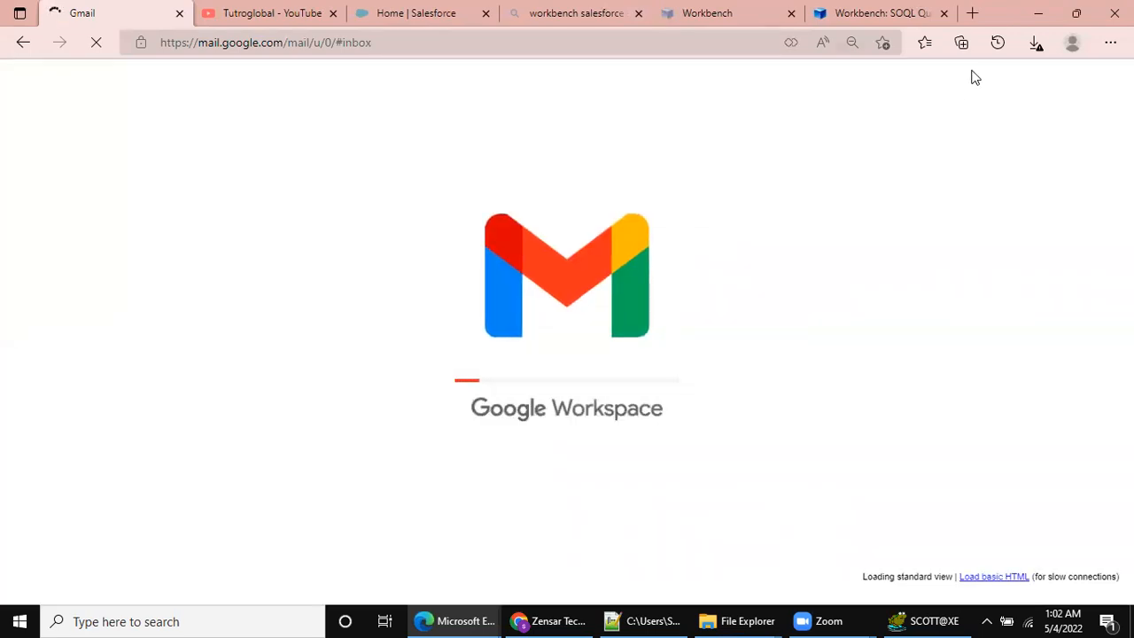
left_click(973, 16)
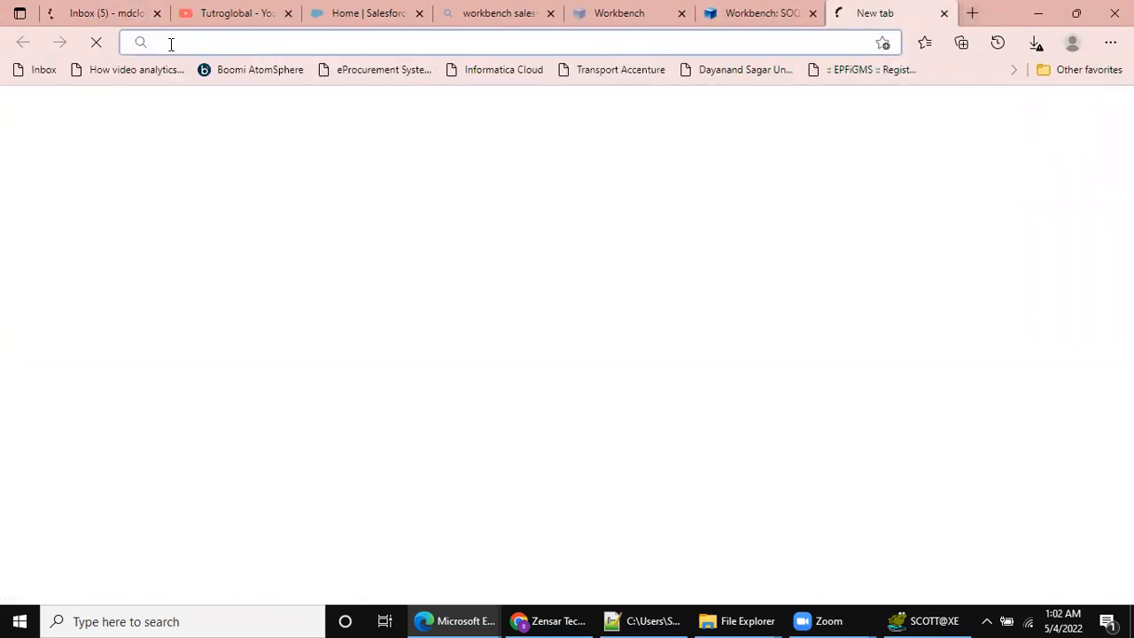
type("platform.boomi.com")
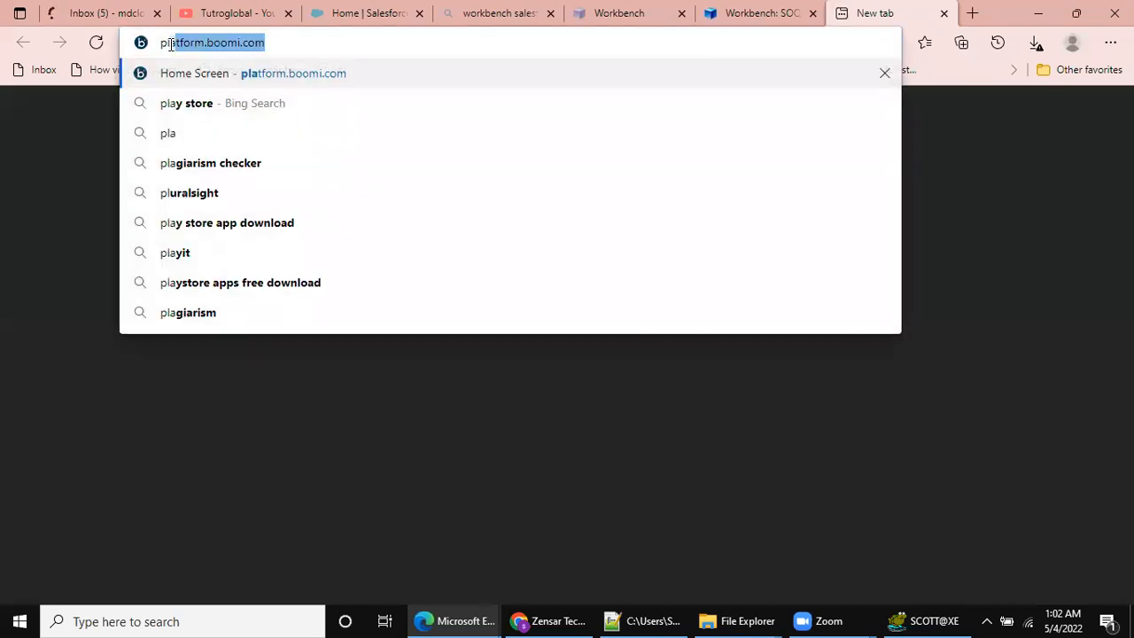
key("Return")
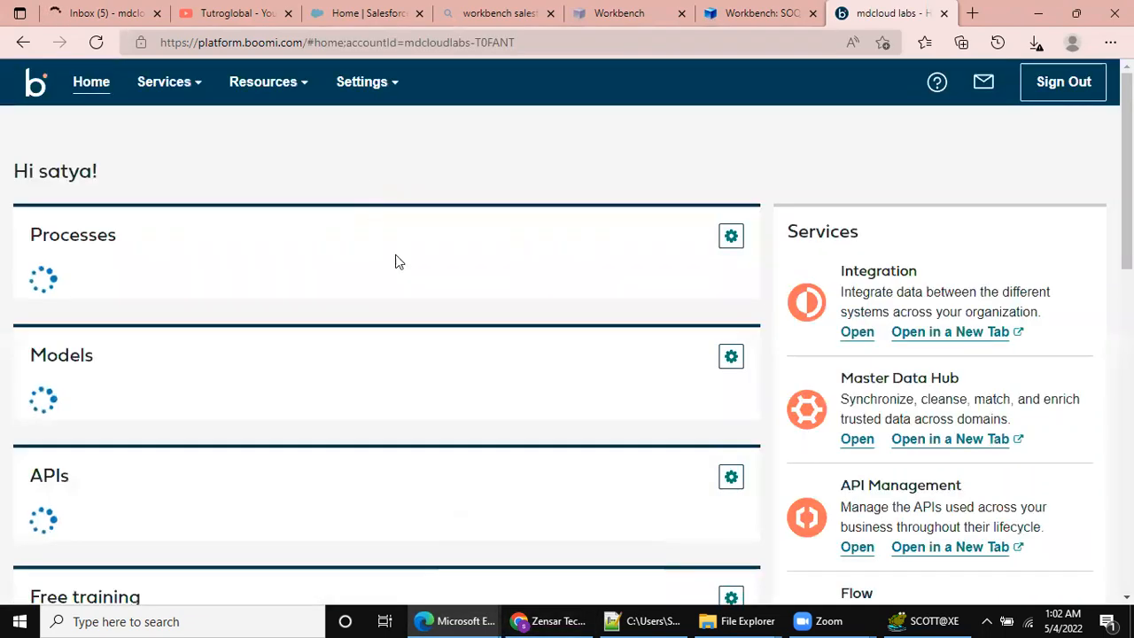
- Go to the Integration service and reopen the Oracle DB to Salesforce Customer Data Integration process
left_click(554, 611)
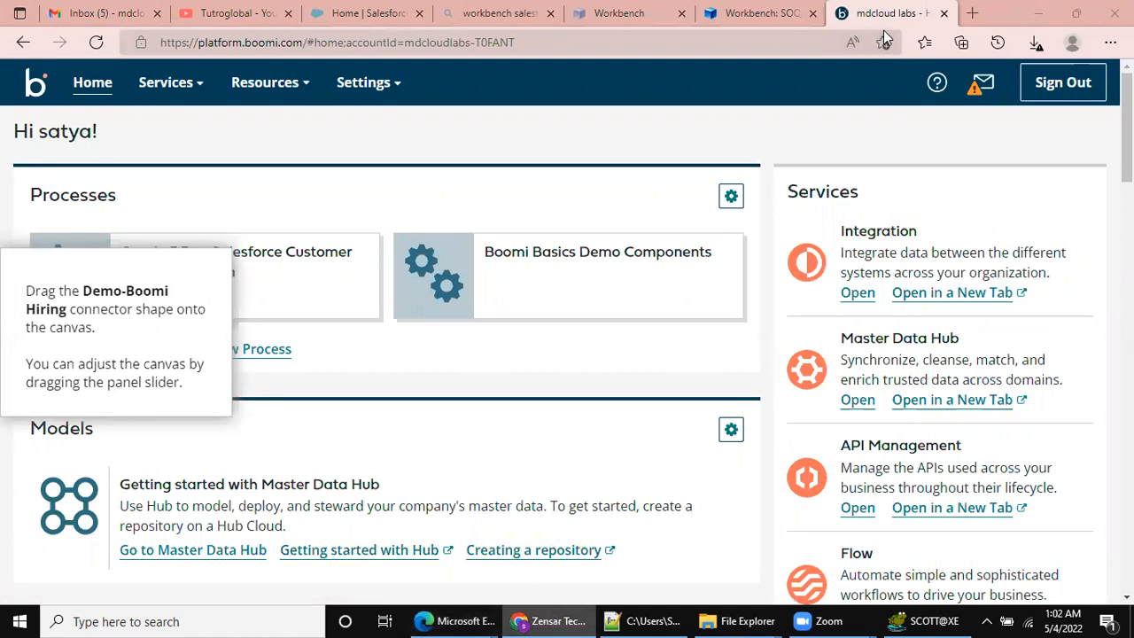
left_click(170, 84)
left_click(182, 155)
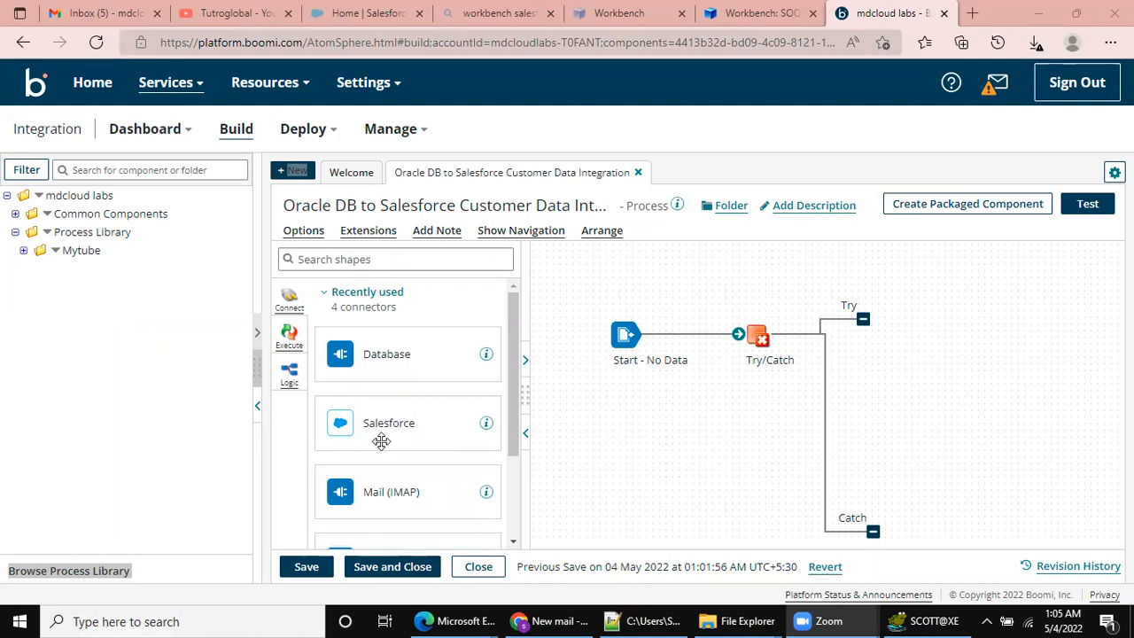
- Add a Database connector shape beside the Try branch with the Get action and the Oracle DB Thinkpad Connection
left_click_drag(381, 355, 913, 337)
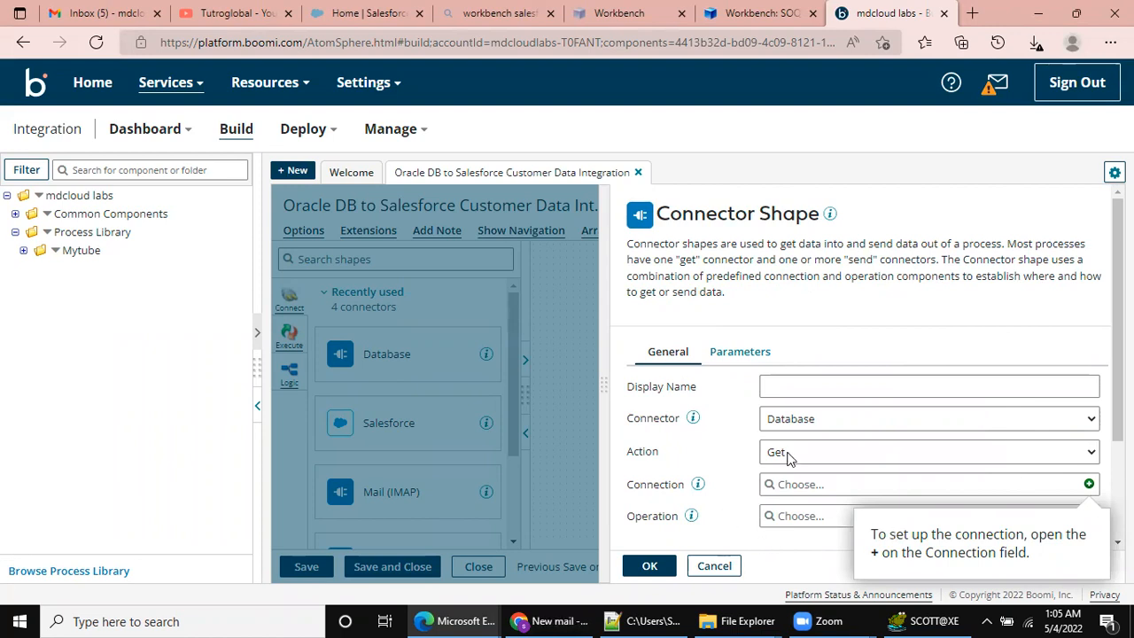
left_click(789, 454)
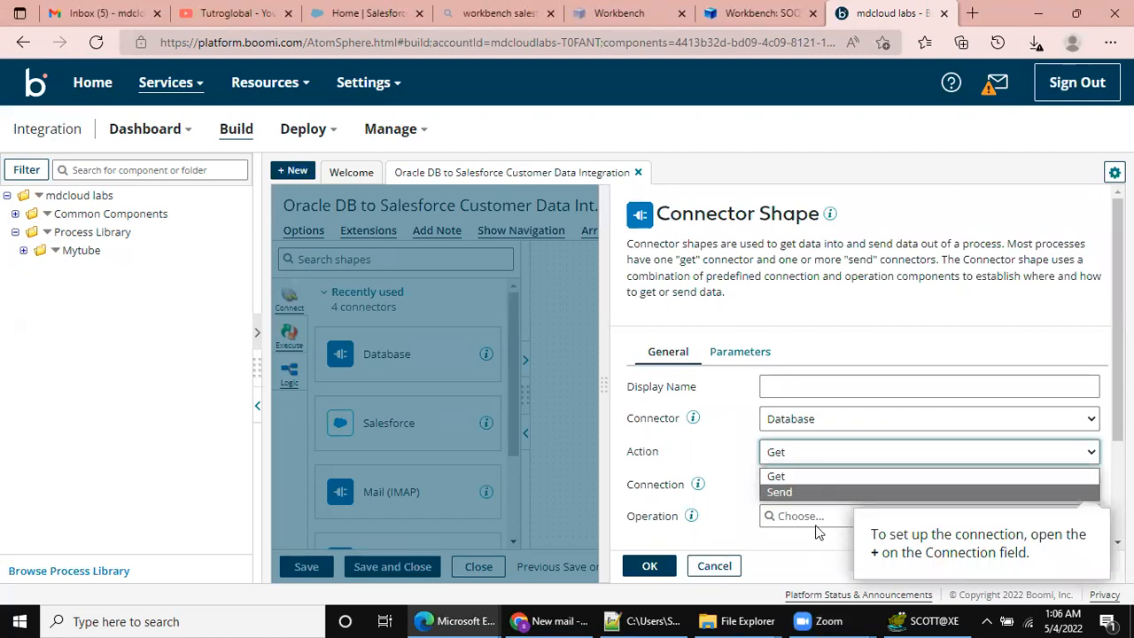
left_click(778, 479)
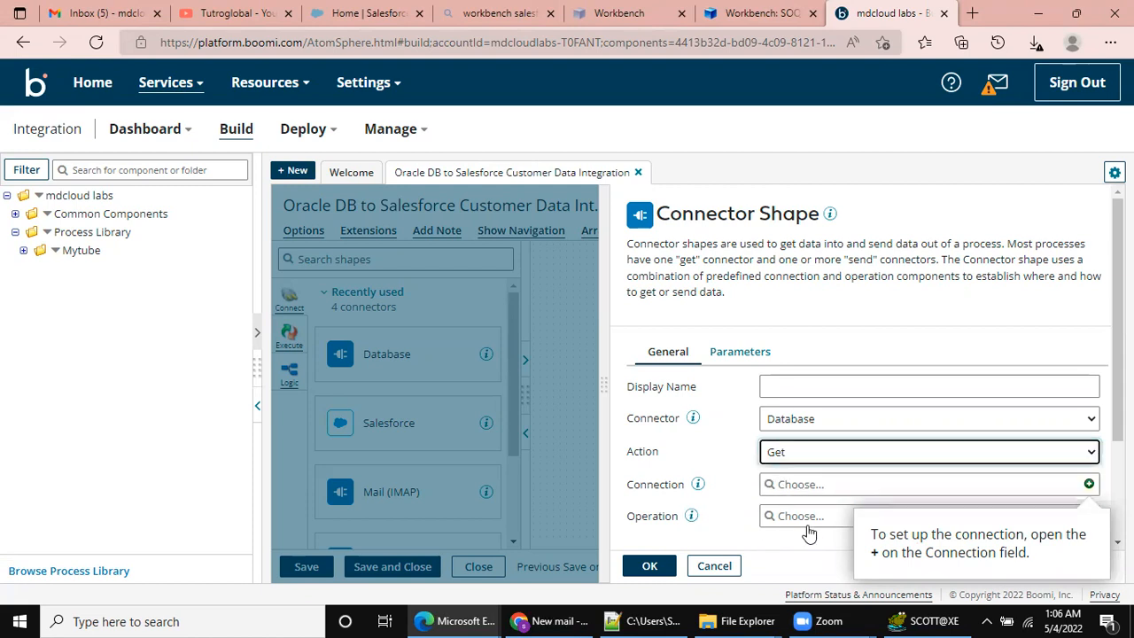
left_click(769, 486)
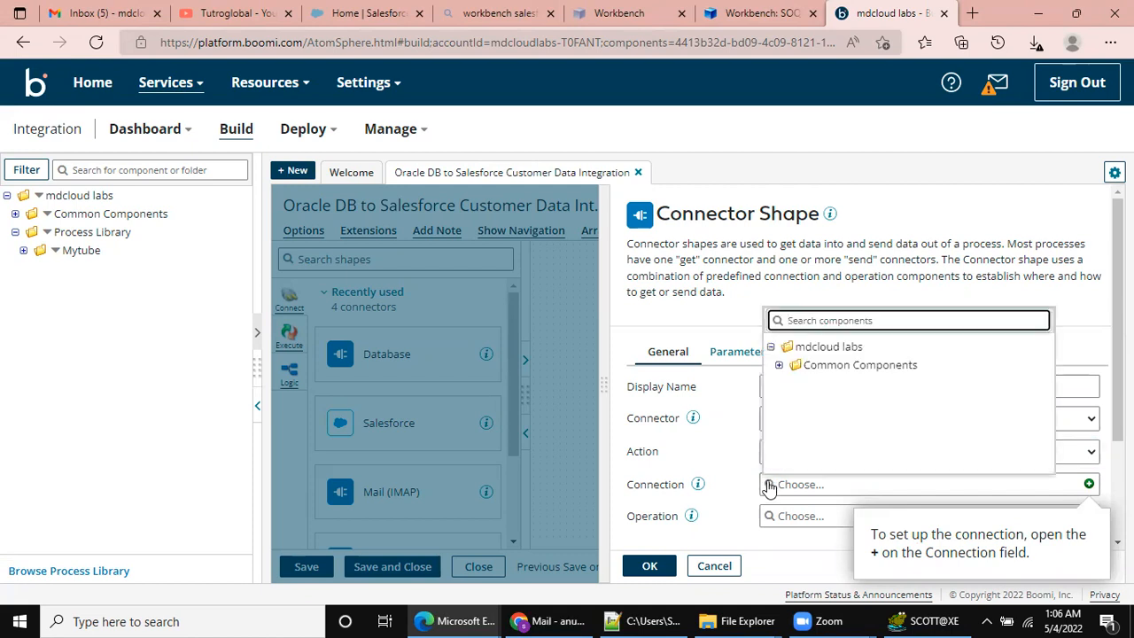
left_click(780, 367)
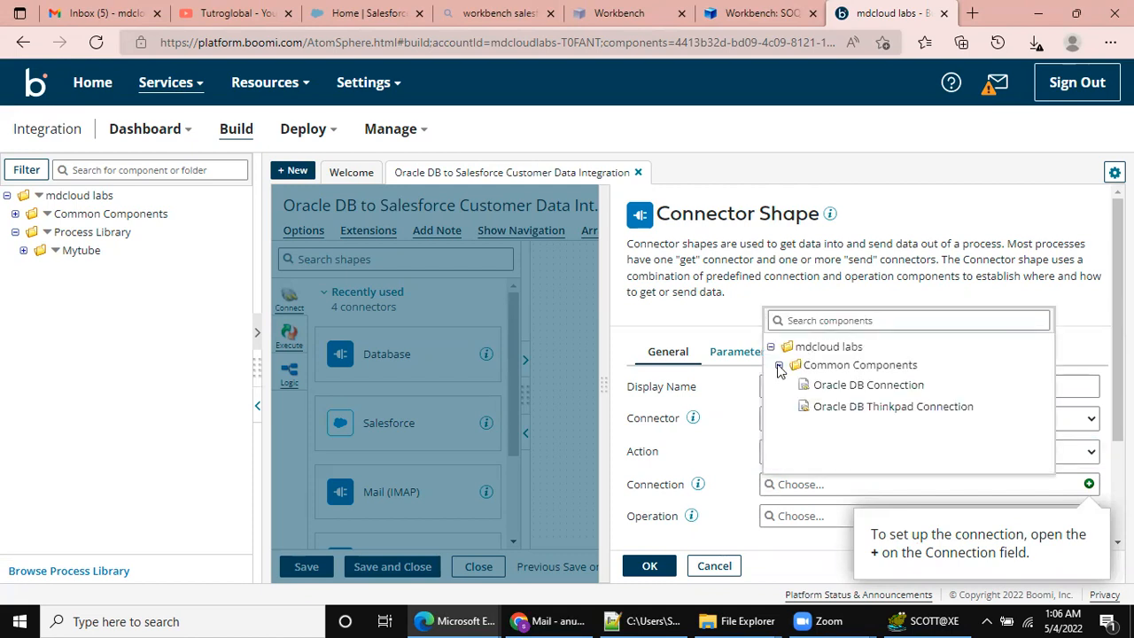
left_click(851, 410)
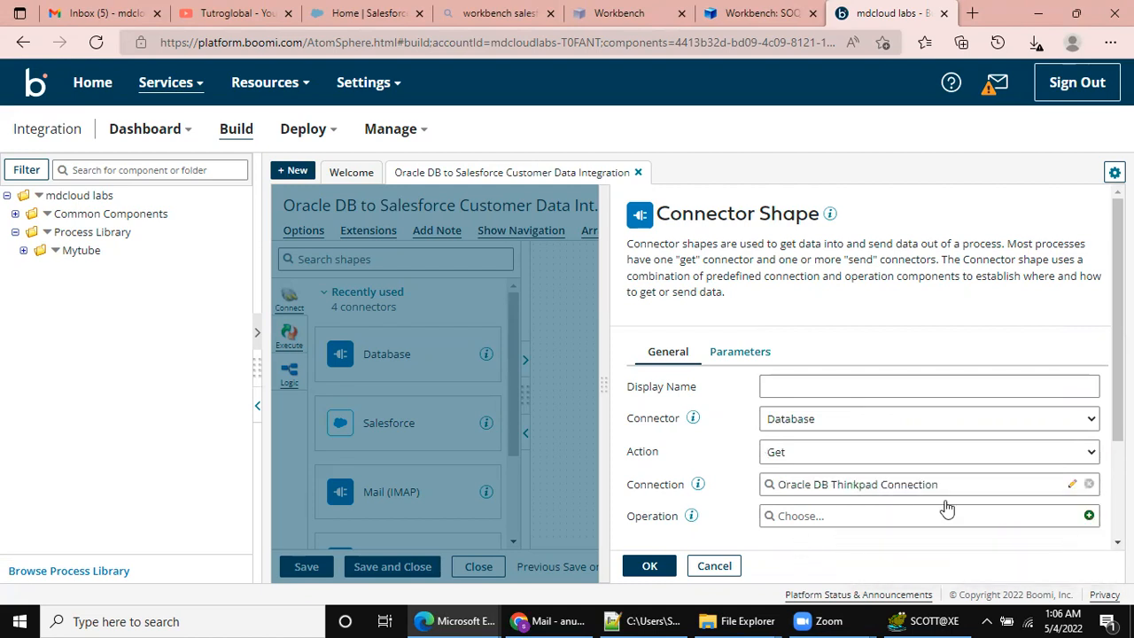
- Create a new operation for the Database connector and name it "Get Customer data Operation"
left_click(1089, 515)
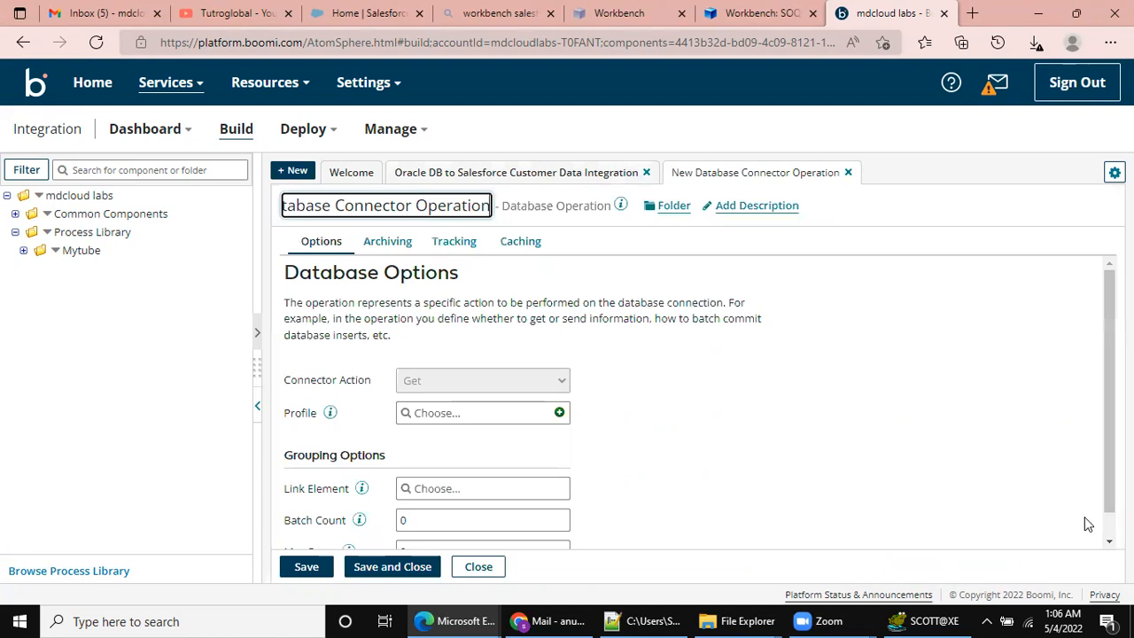
key("BackSpace")
key("BackSpace")
key("BackSpace")
key("BackSpace")
key("BackSpace")
key("BackSpace")
key("BackSpace")
key("BackSpace")
key("BackSpace")
key("BackSpace")
key("BackSpace")
key("BackSpace")
key("BackSpace")
key("BackSpace")
key("BackSpace")
key("BackSpace")
key("BackSpace")
key("BackSpace")
key("BackSpace")
key("BackSpace")
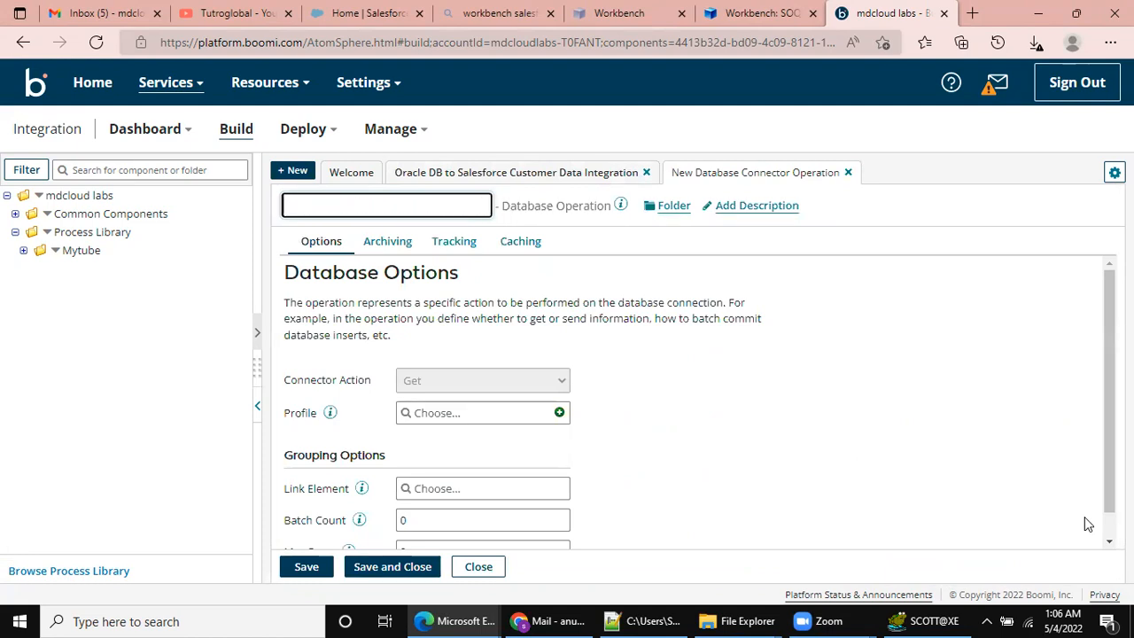
type("Get Customer")
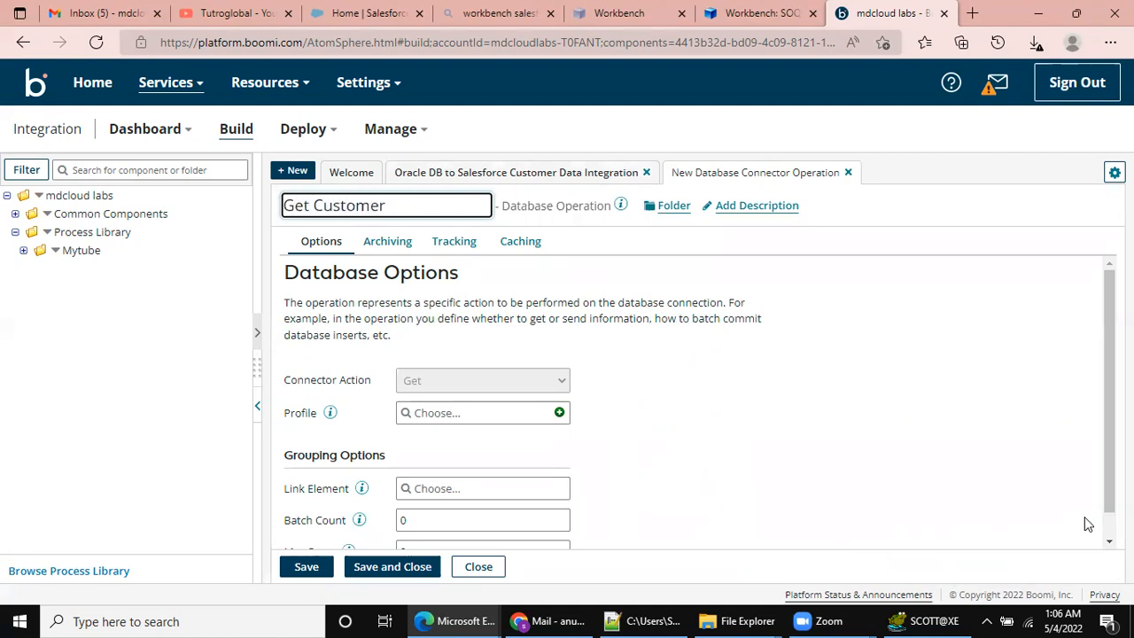
type(" data Operatio")
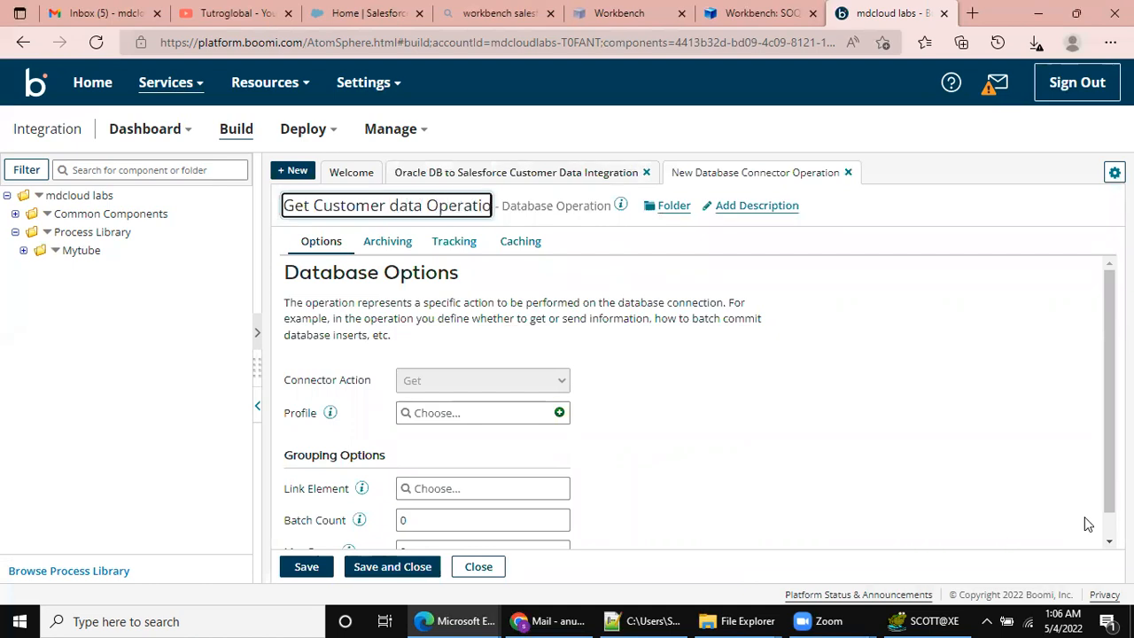
type("n")
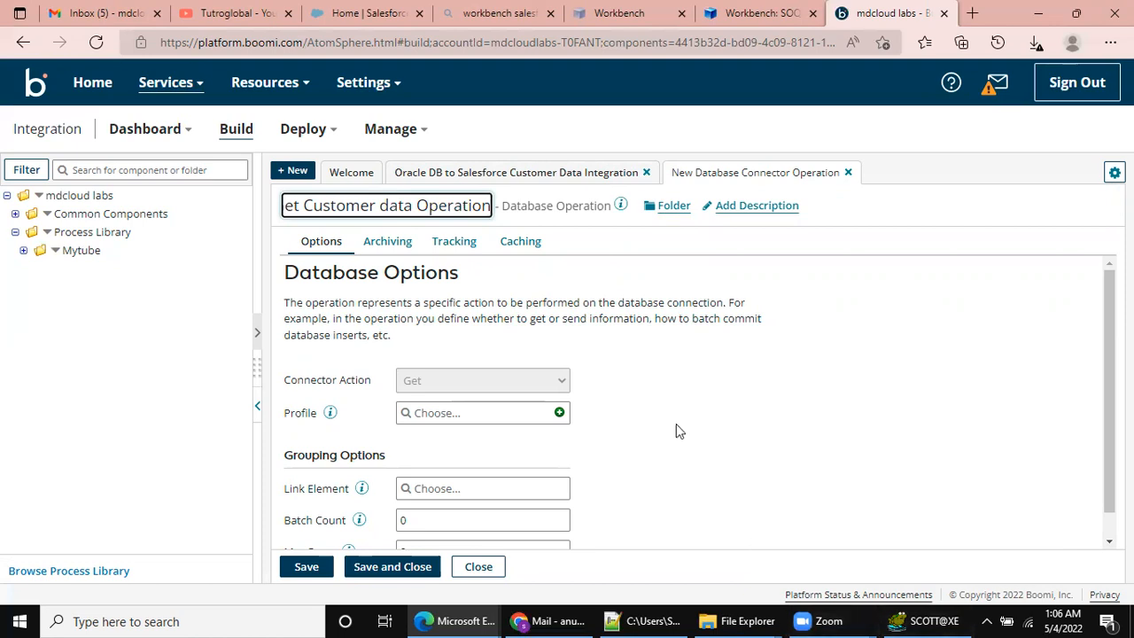
- Create a new database profile for the operation and name it "Get Customer DB Profile"
left_click(559, 413)
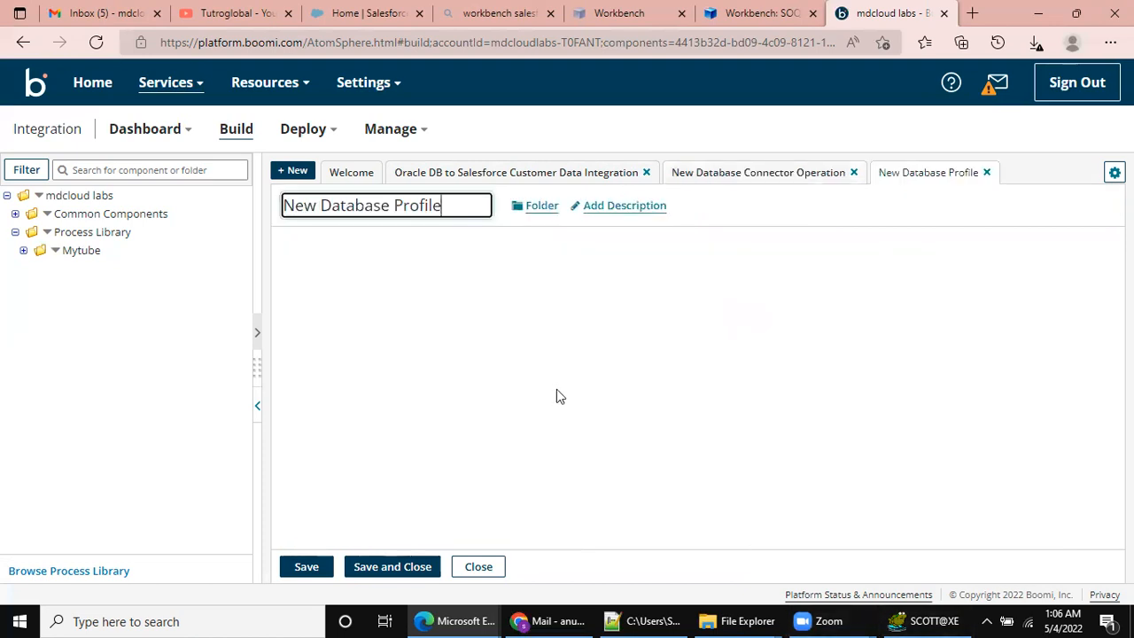
key("BackSpace")
key("BackSpace")
key("BackSpace")
key("BackSpace")
key("BackSpace")
key("BackSpace")
key("BackSpace")
key("BackSpace")
key("BackSpace")
key("BackSpace")
key("BackSpace")
key("BackSpace")
key("BackSpace")
key("BackSpace")
key("BackSpace")
key("BackSpace")
key("BackSpace")
key("BackSpace")
key("BackSpace")
key("BackSpace")
type("Get")
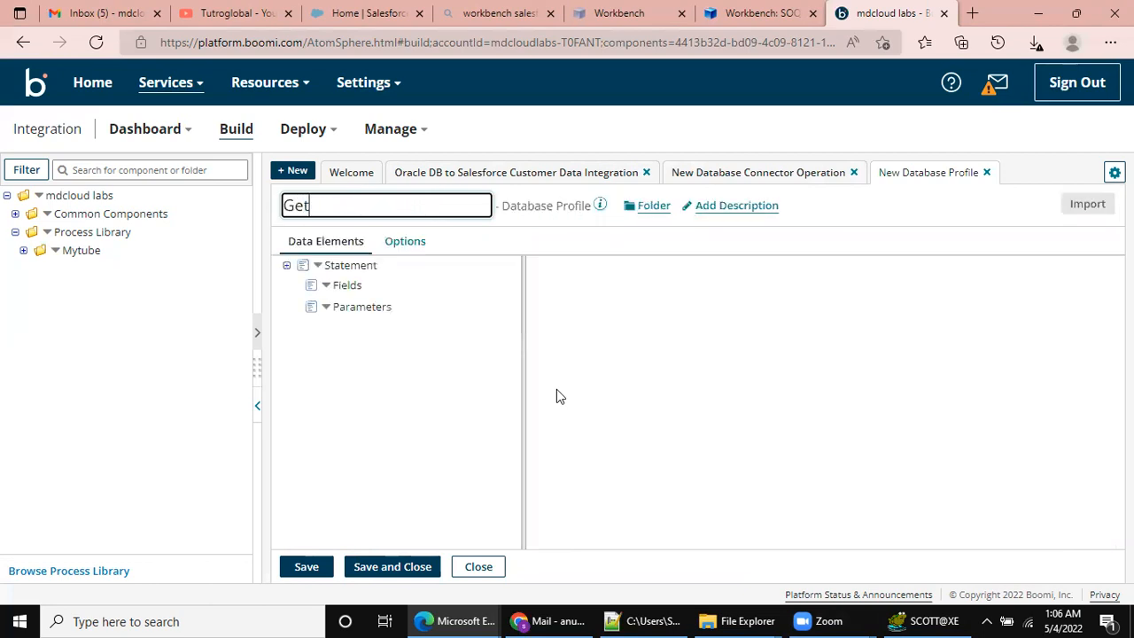
type(" Customer DB Profile")
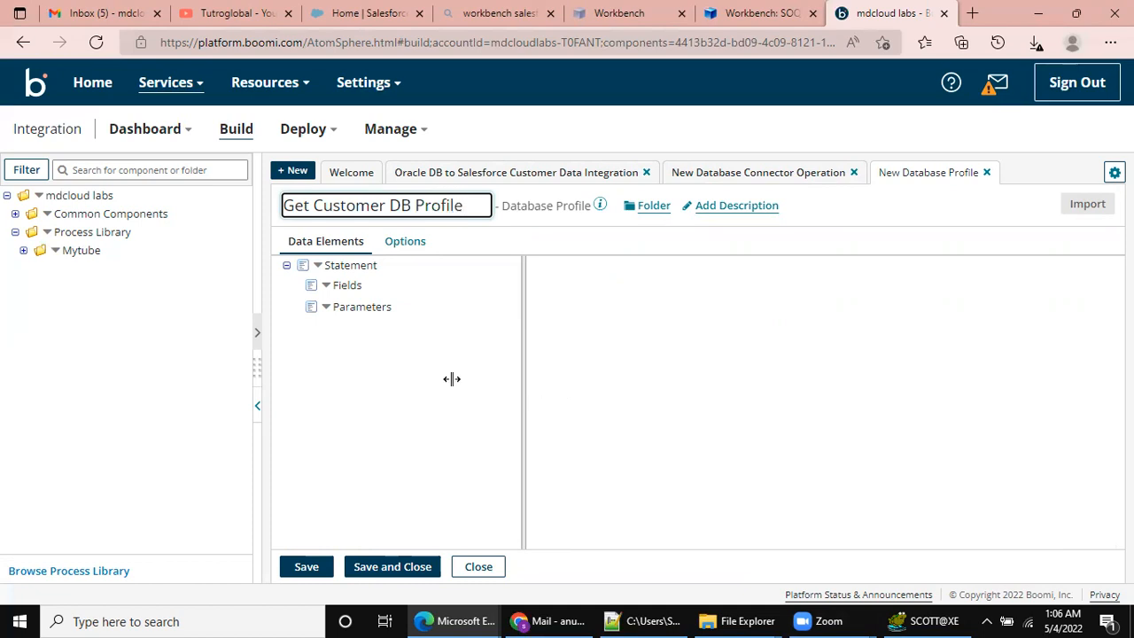
- Start a database import for the profile's statement, browsing in My Thinkpad Atom with the Oracle DB Thinkpad Connection
left_click(359, 268)
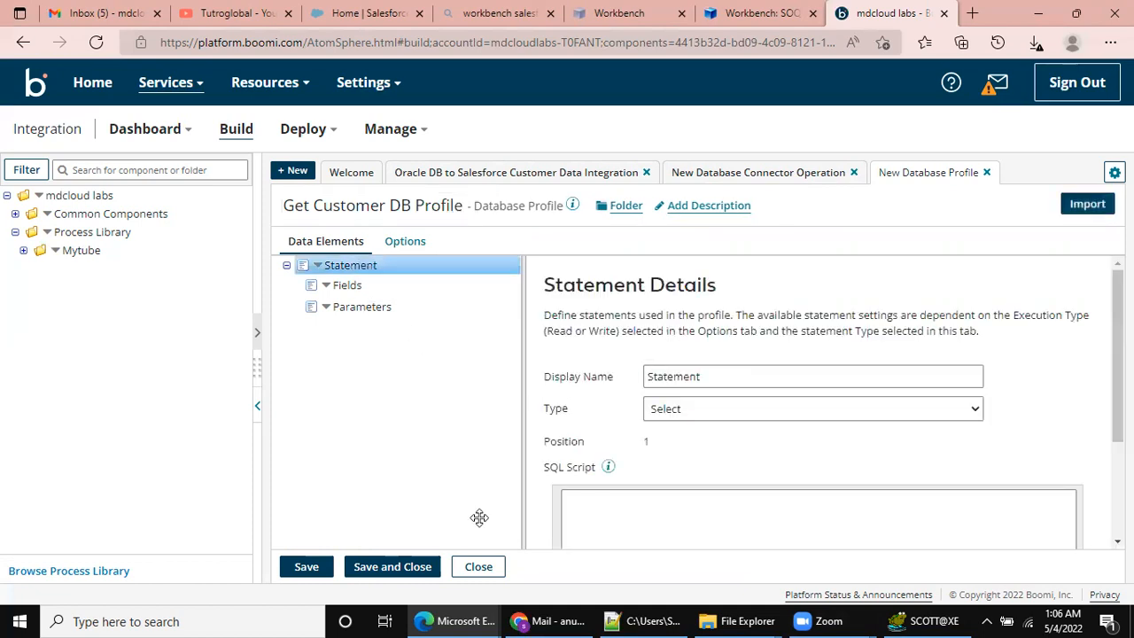
left_click(1085, 209)
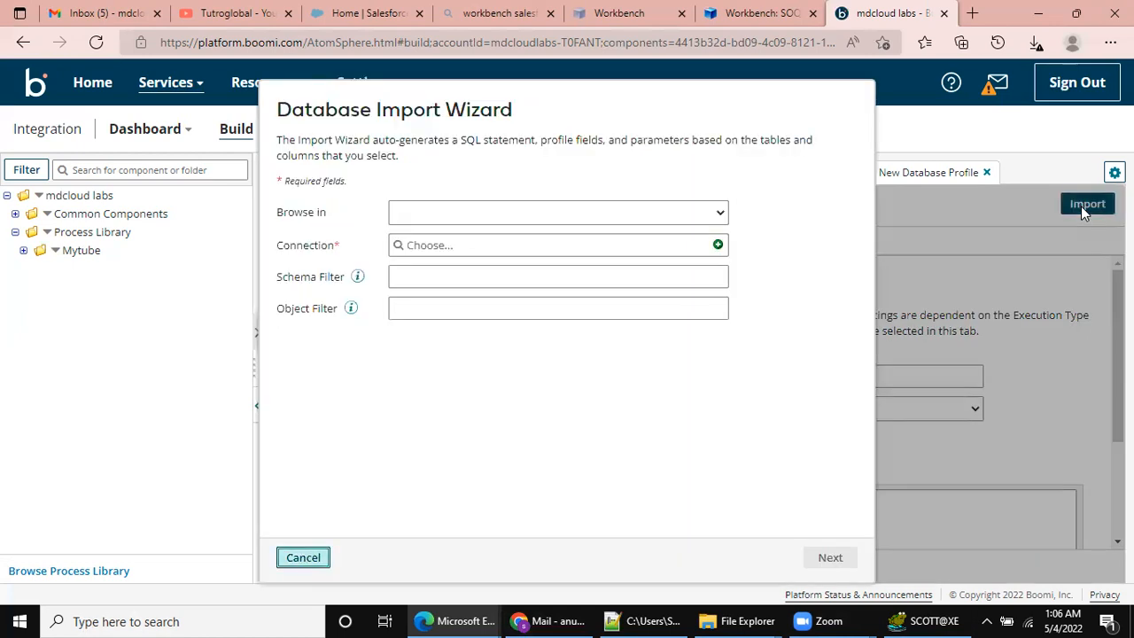
left_click(560, 215)
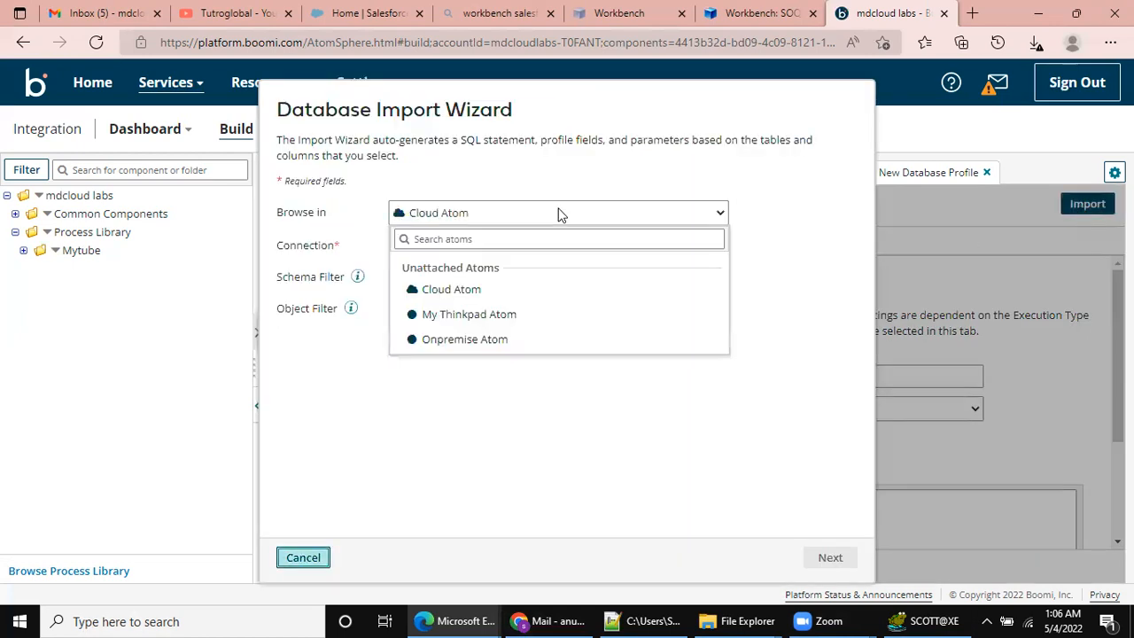
left_click(482, 317)
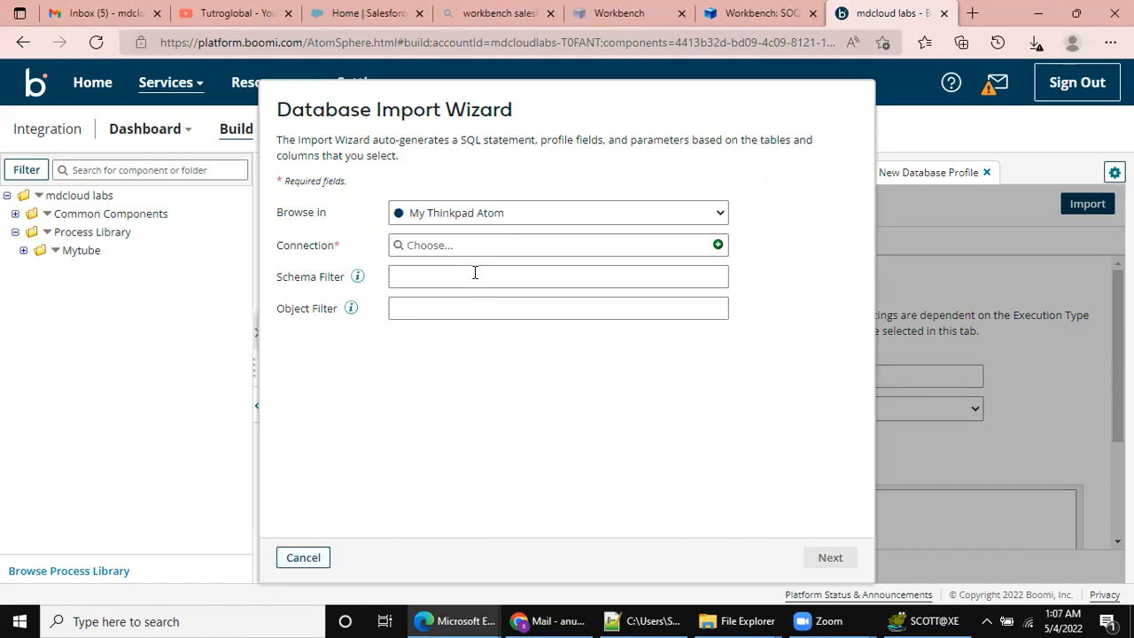
left_click(399, 247)
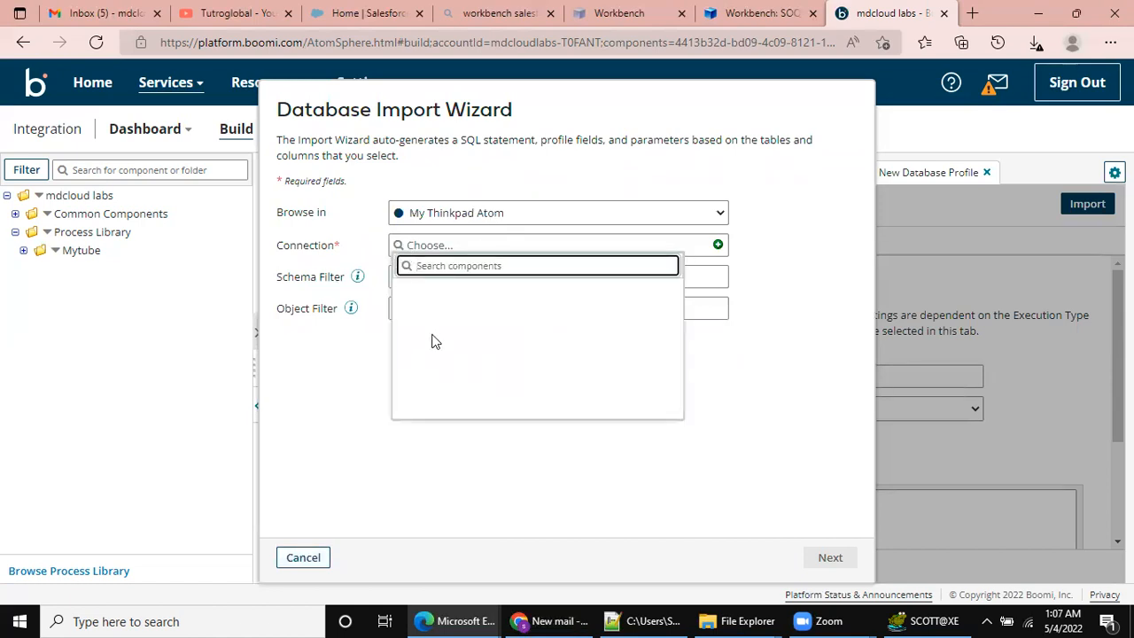
left_click(408, 311)
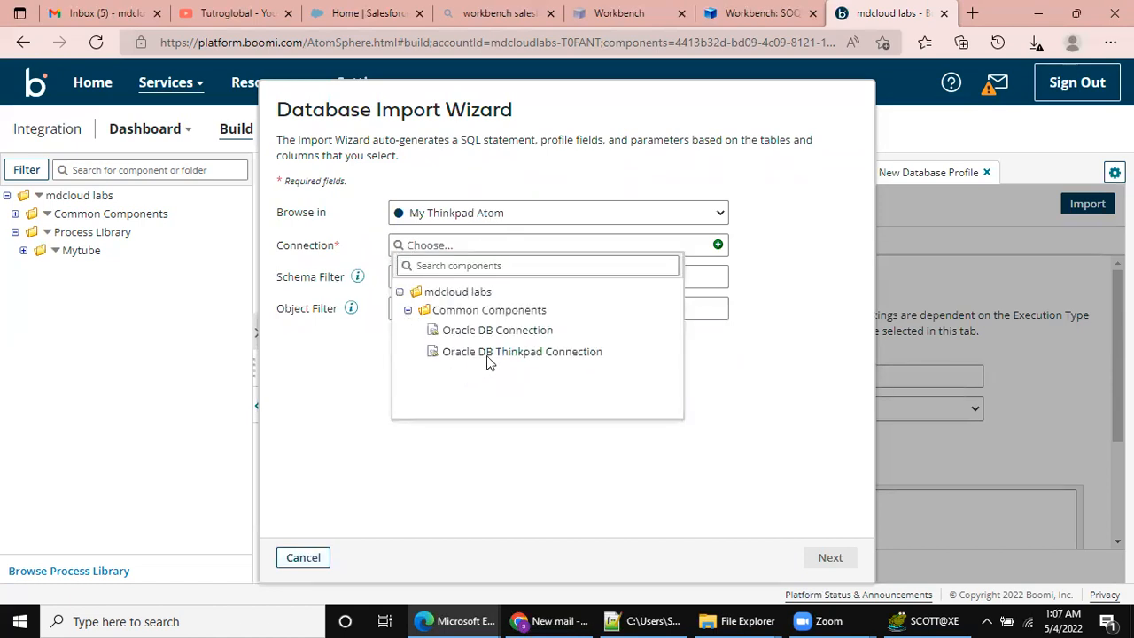
left_click(487, 353)
- Set the import's schema filter to SCOTT and the object filter to CUSTOMER, and try to browse the database
left_click(427, 278)
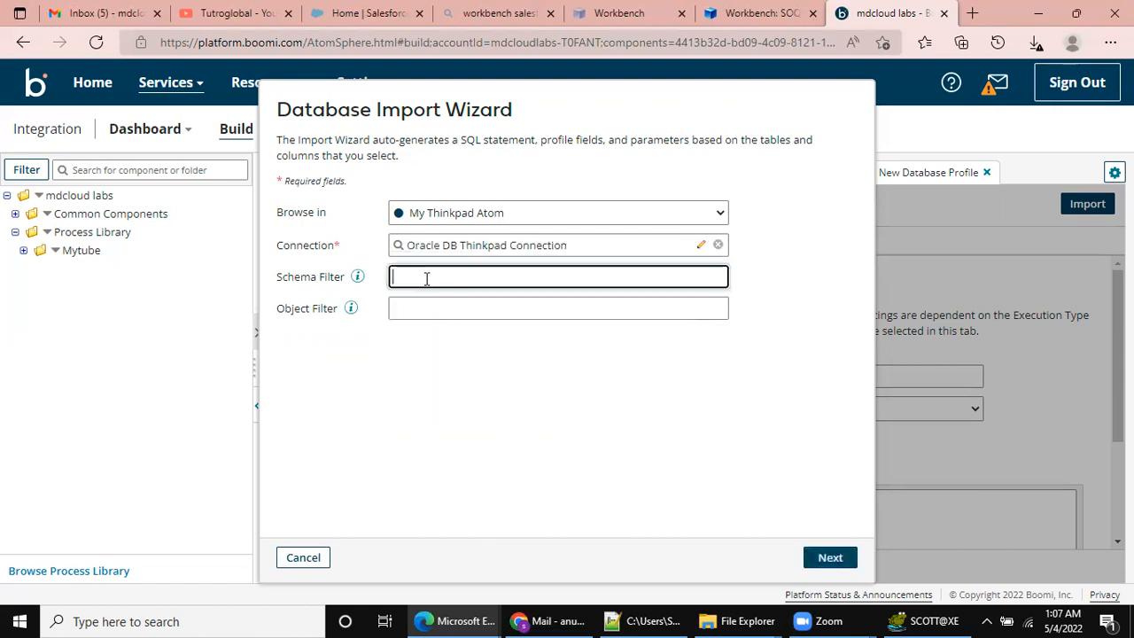
type("SCOTT")
left_click(422, 308)
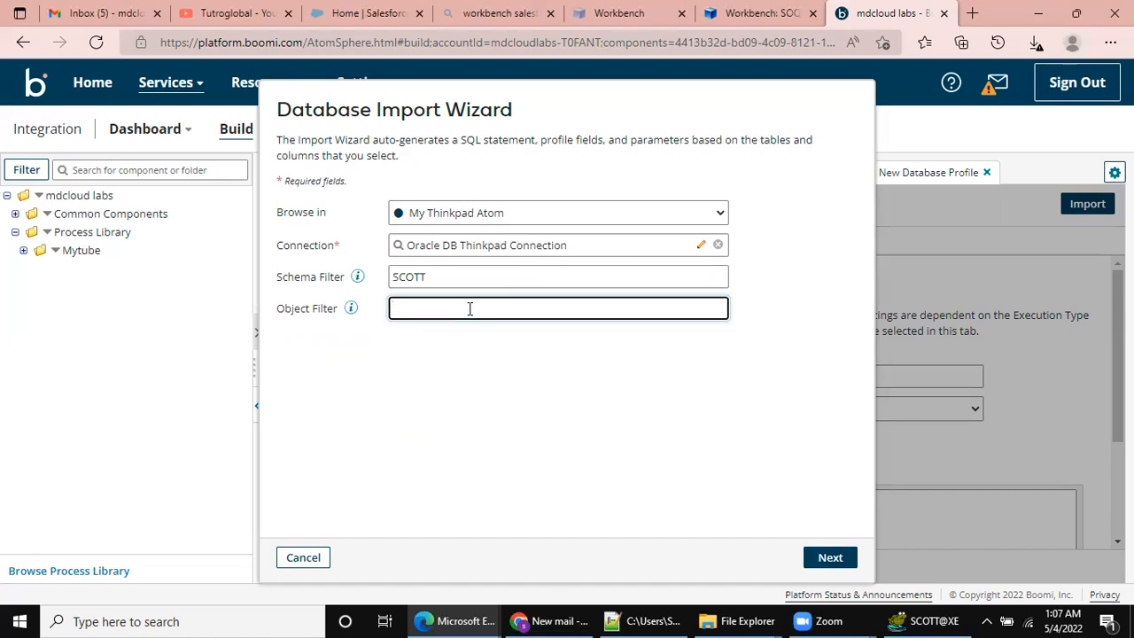
type("CUSTOMER")
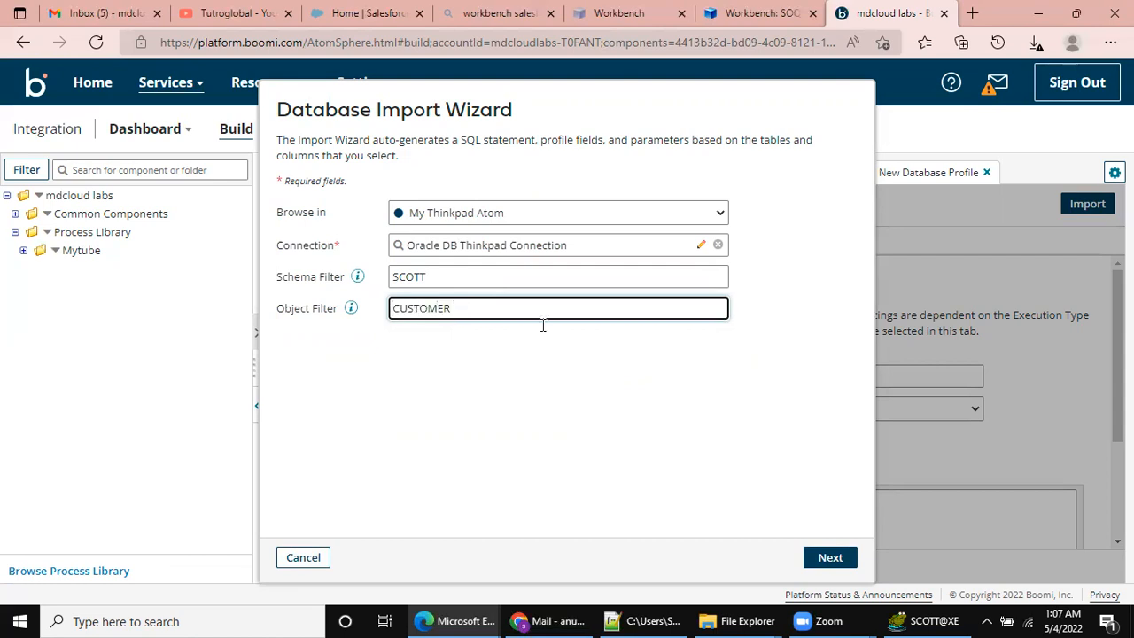
left_click(828, 556)
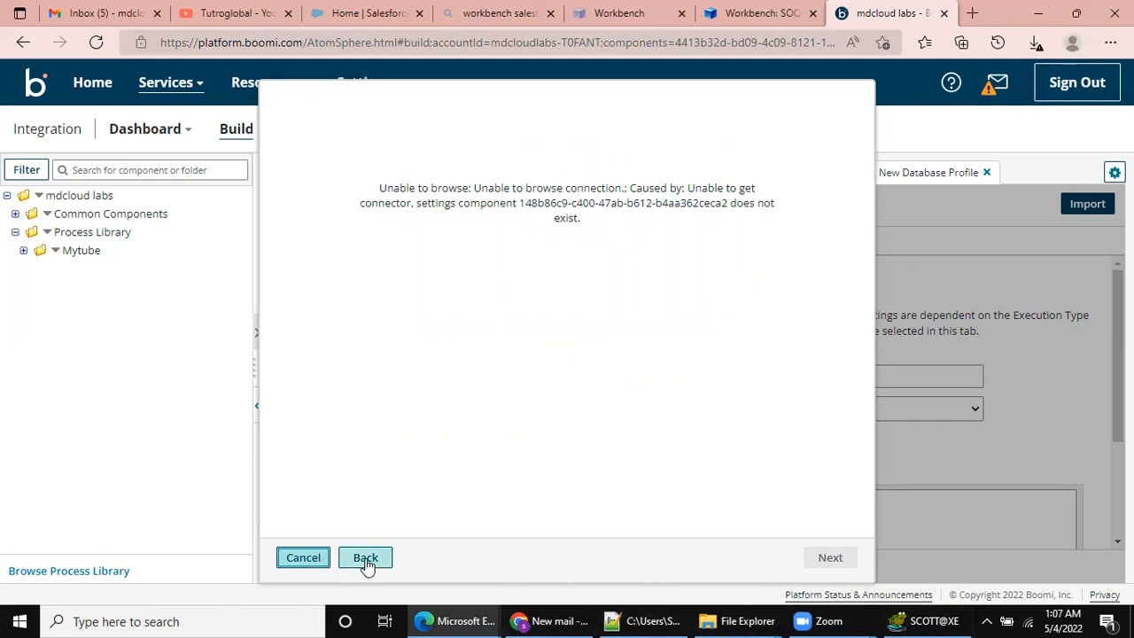
- Return to the import settings, shorten the object filter to C and browse the database again
left_click(366, 558)
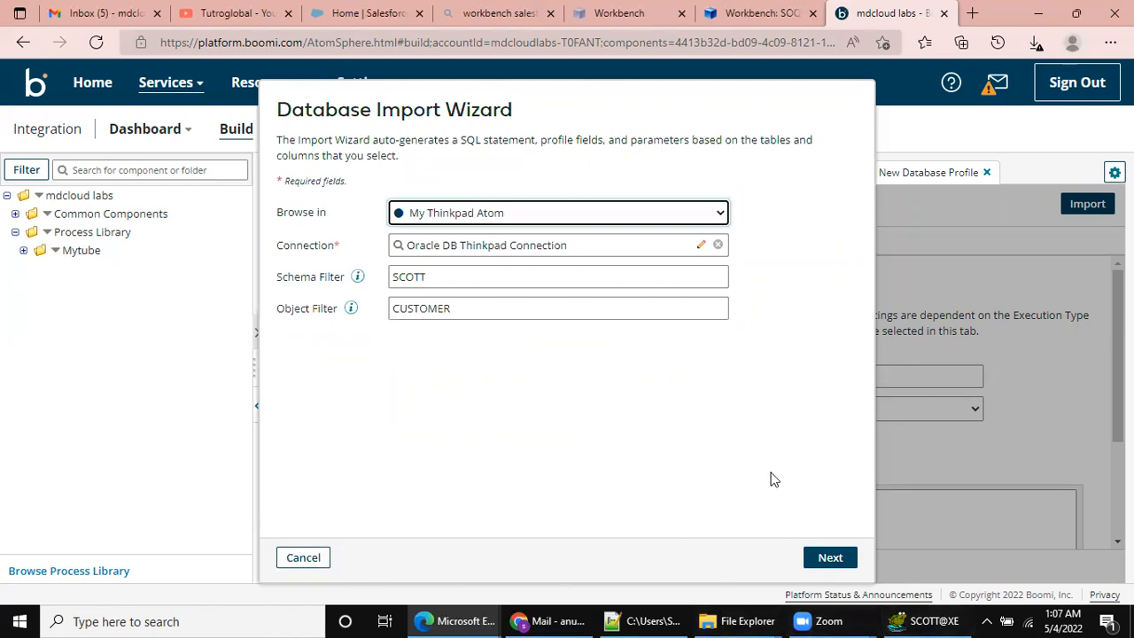
left_click(483, 317)
key("BackSpace")
key("BackSpace")
key("BackSpace")
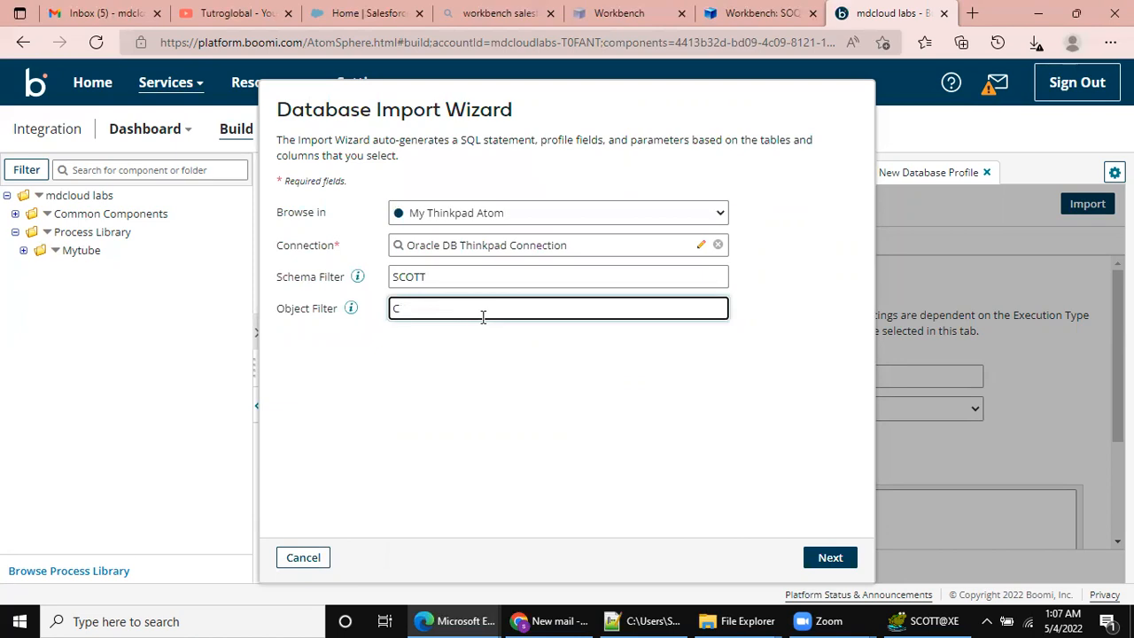
left_click(824, 558)
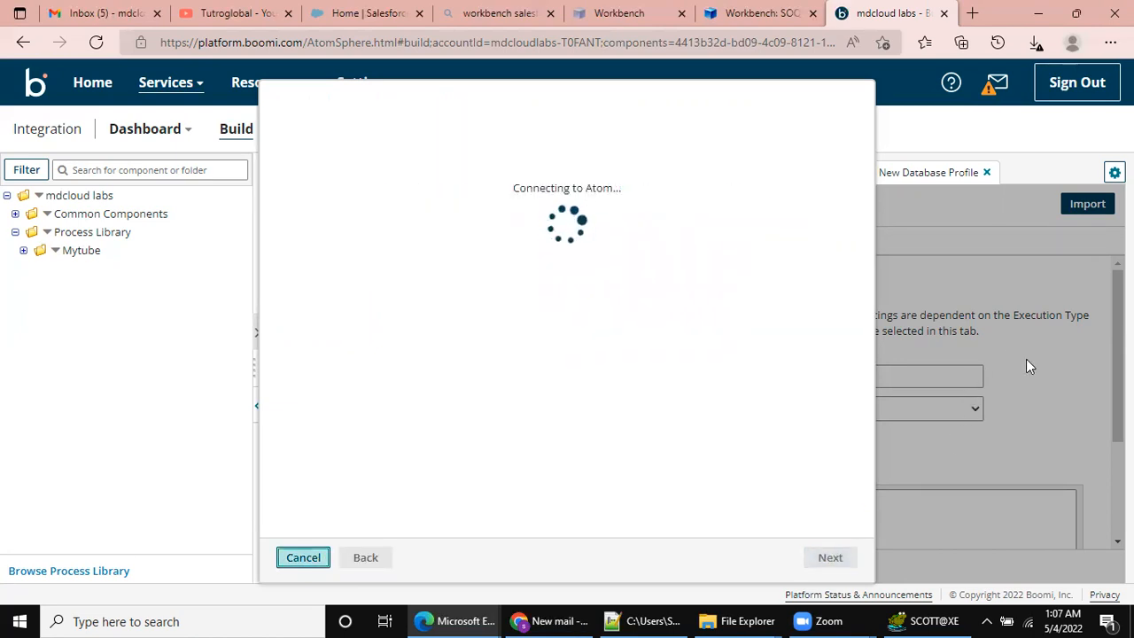
- Switch to Toad for Oracle, run "select * from customer", and examine the customer records in an enlarged data grid
left_click(931, 621)
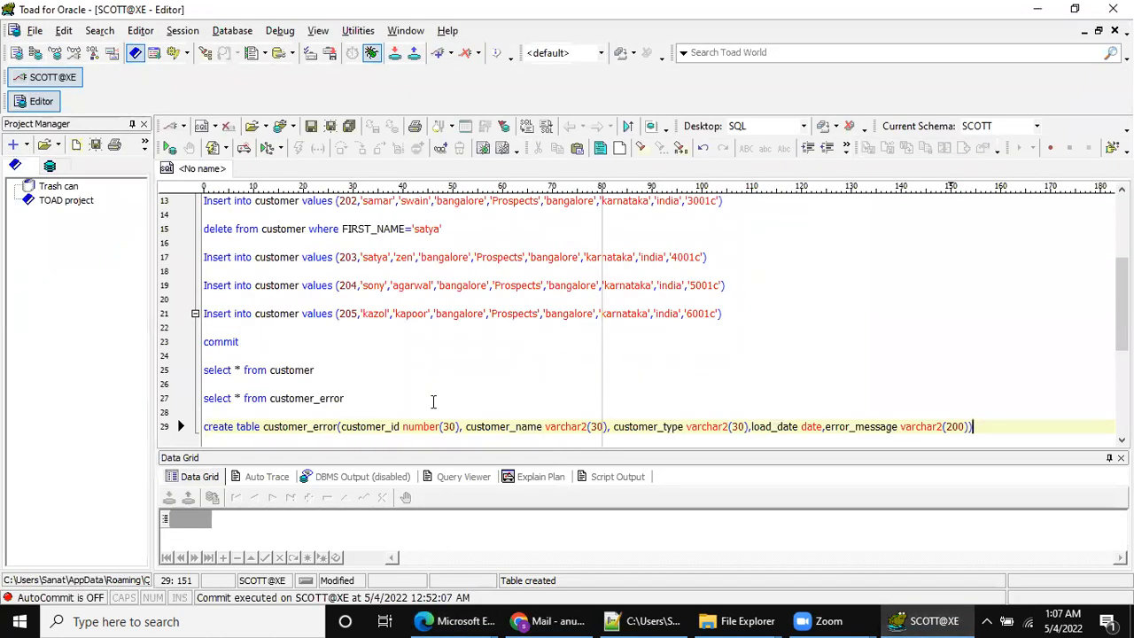
left_click(324, 370)
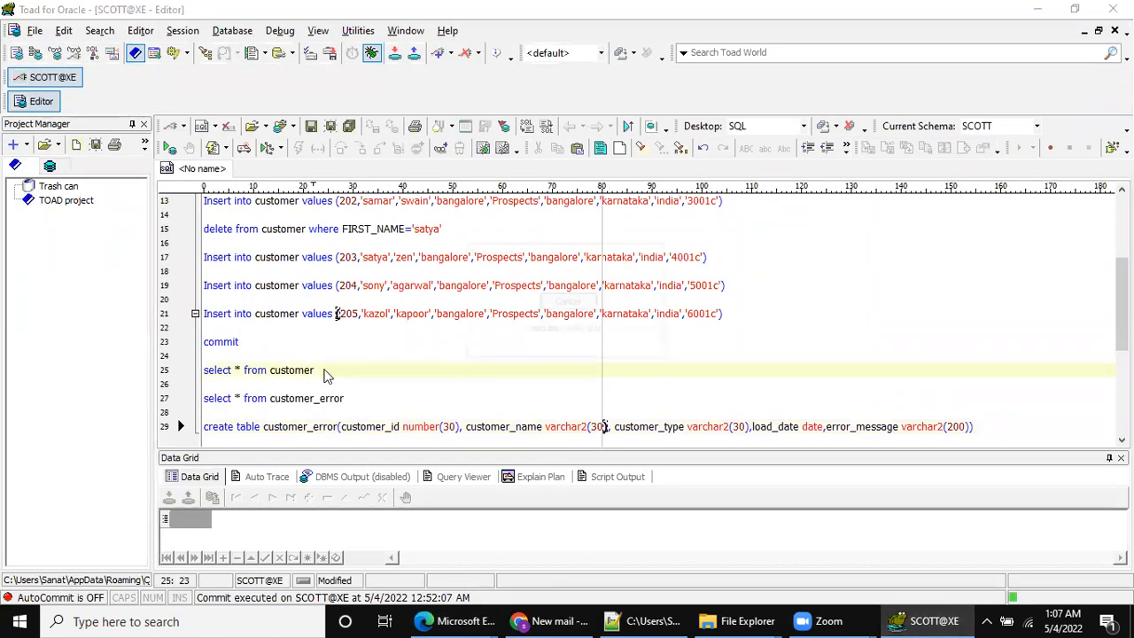
key("F9")
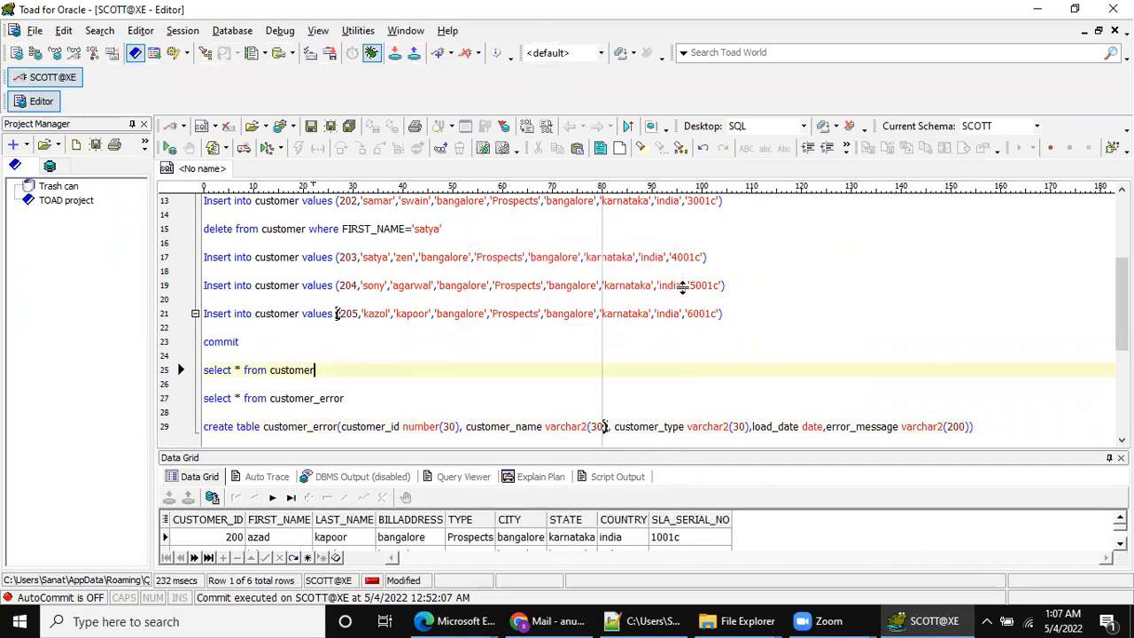
left_click_drag(683, 285, 682, 254)
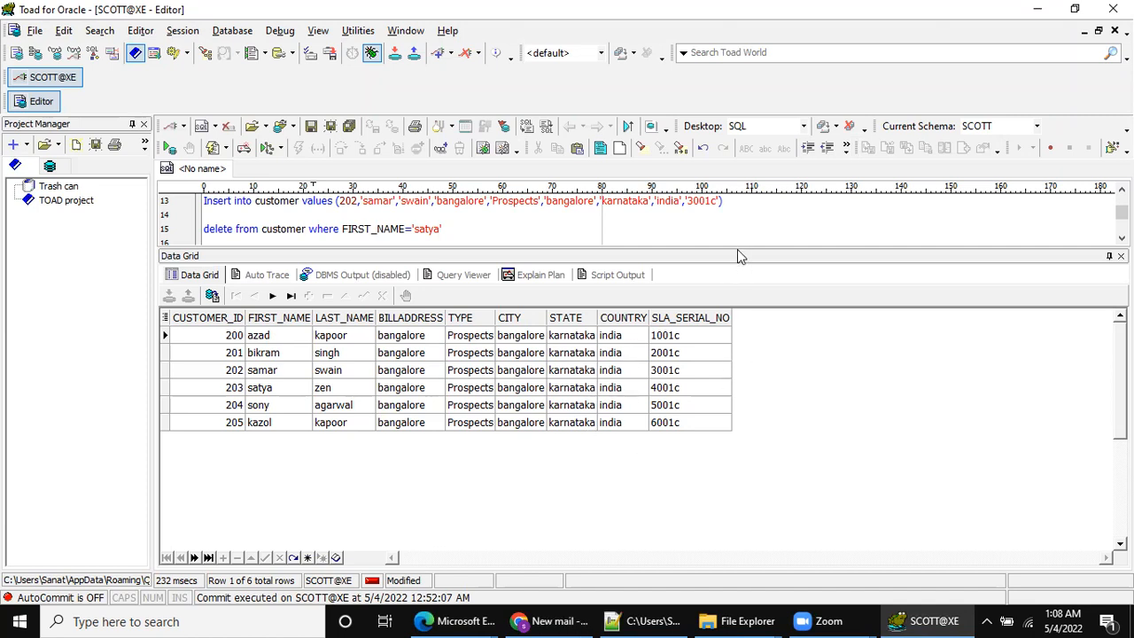
left_click(1037, 11)
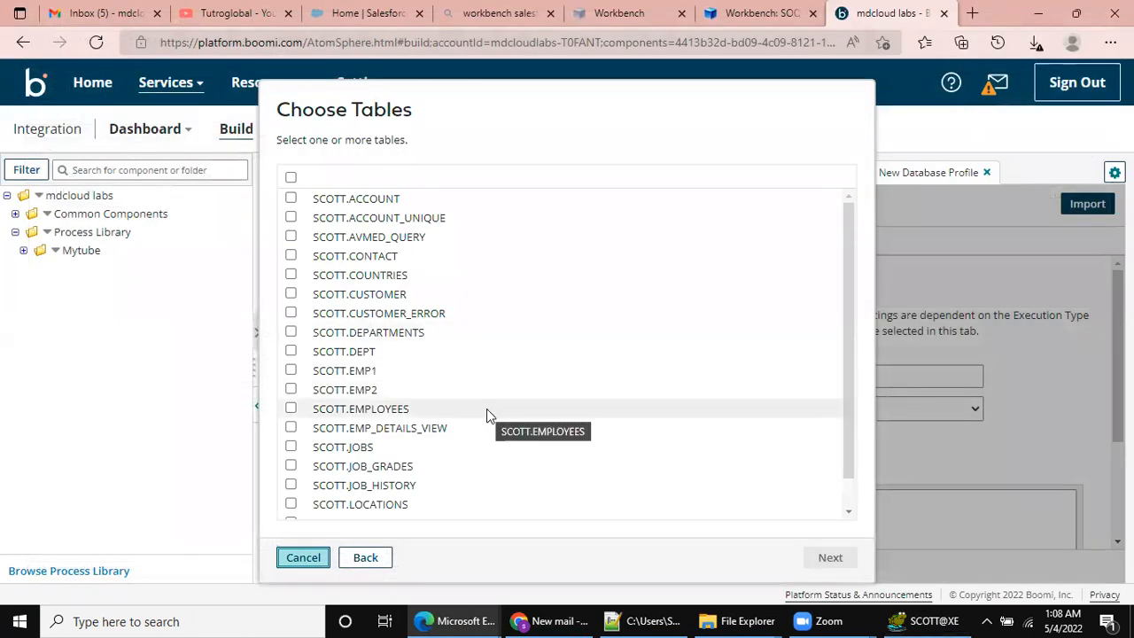
- Switch to Boomi, import all columns of the SCOTT.CUSTOMER table into the database profile, and save and close the profile
left_click(291, 294)
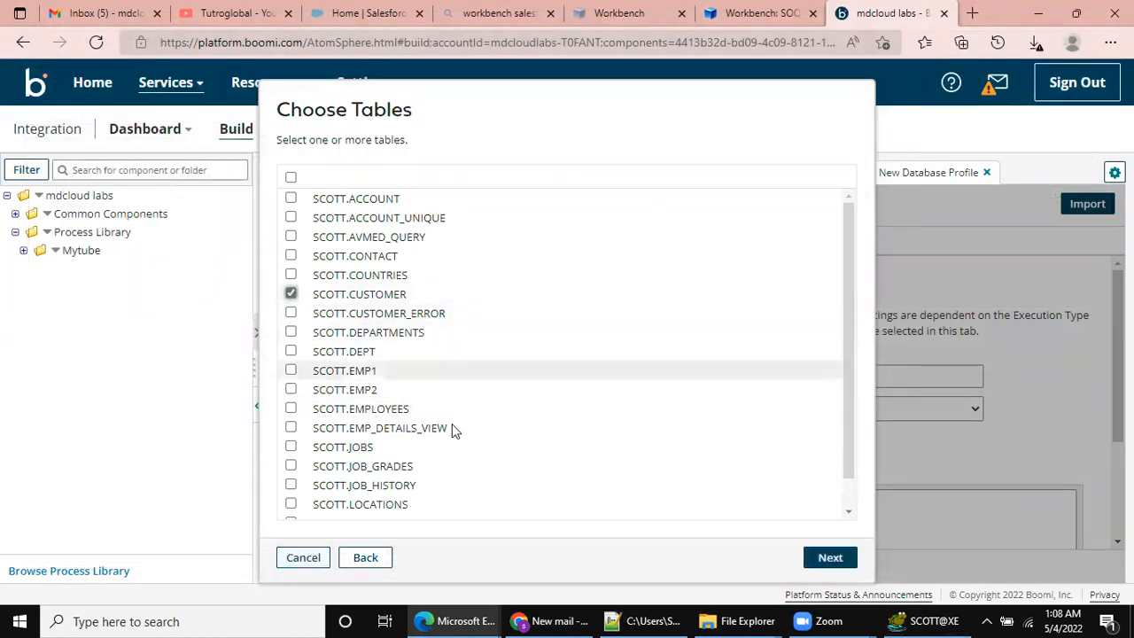
left_click(832, 557)
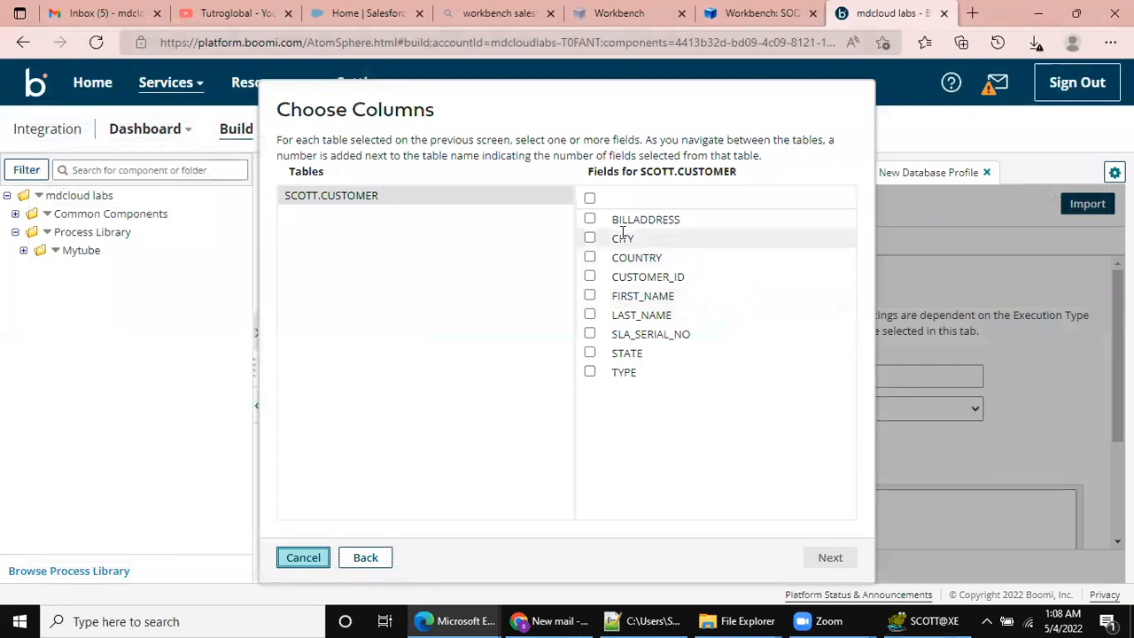
left_click(590, 200)
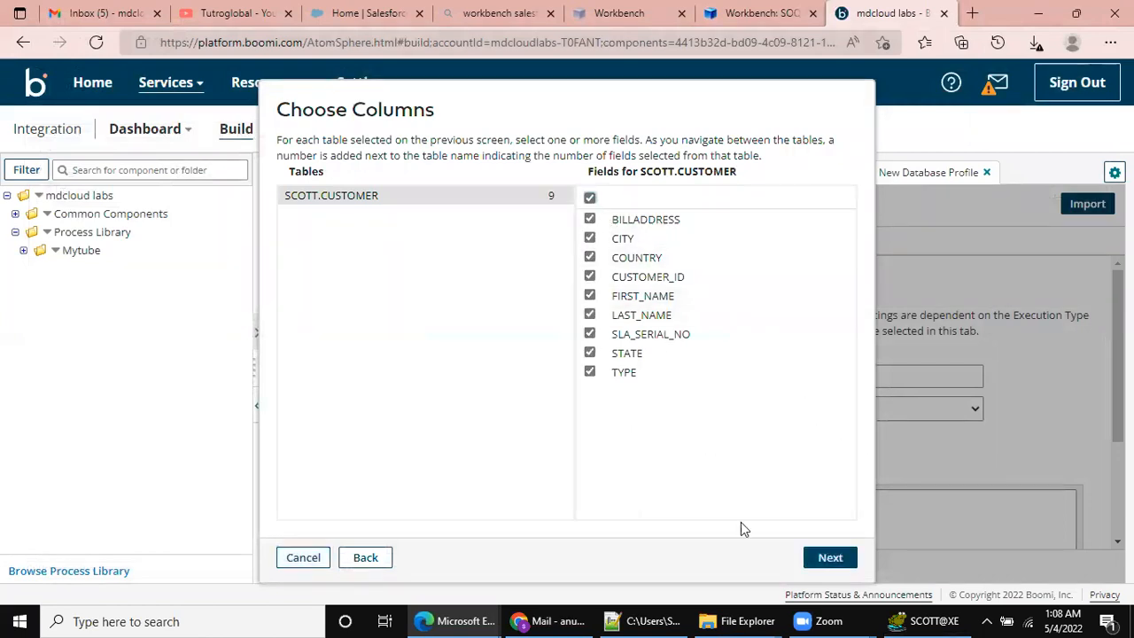
left_click(828, 558)
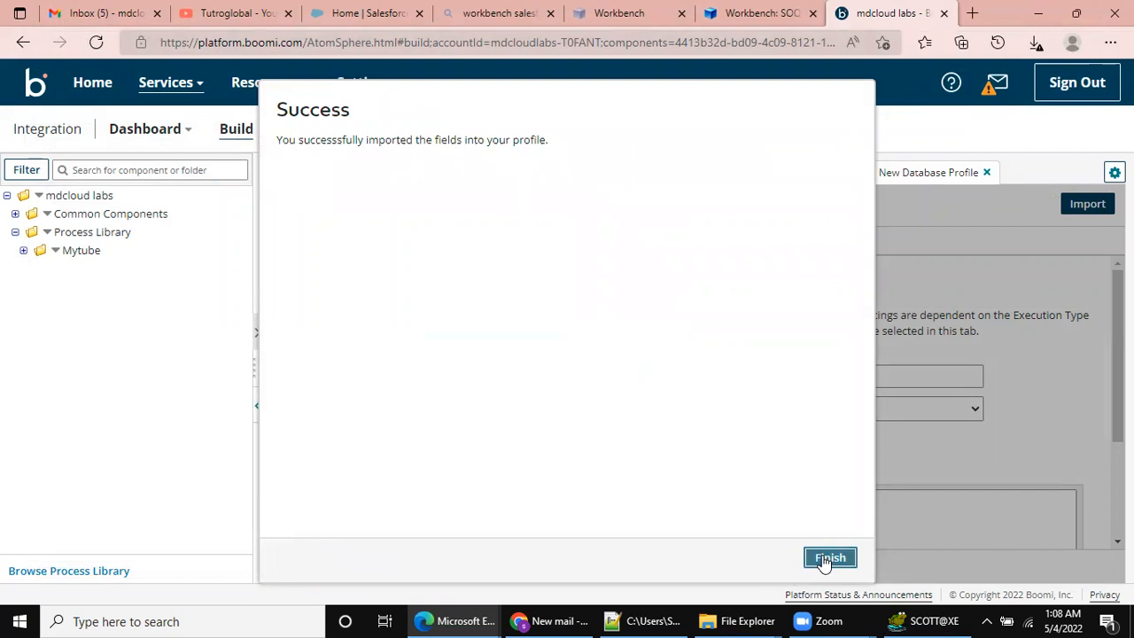
left_click(829, 558)
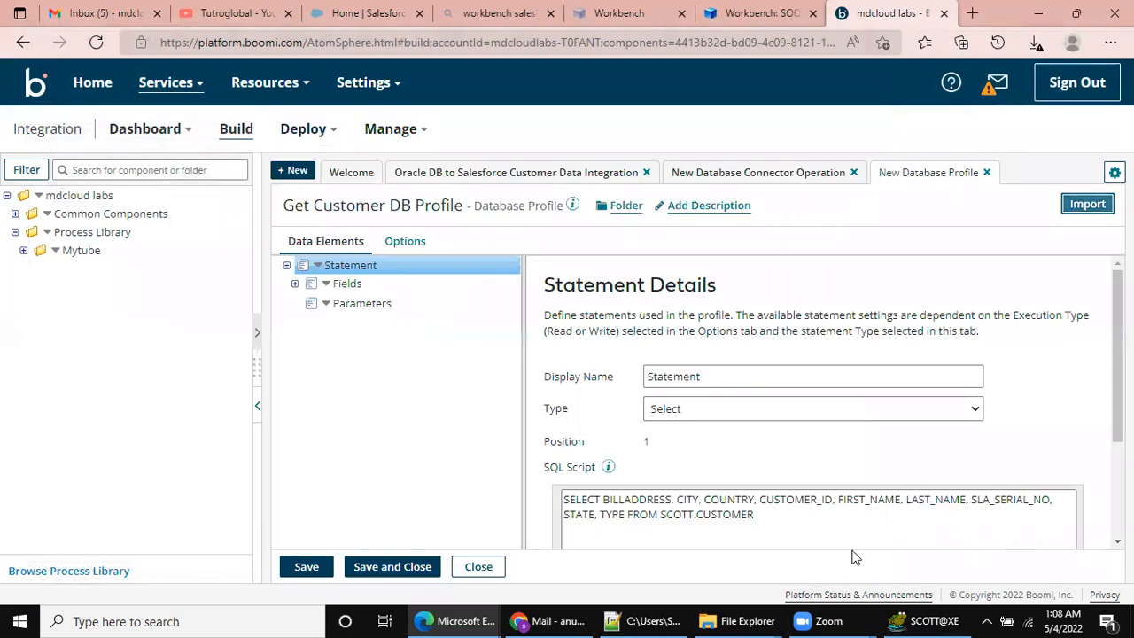
left_click(296, 284)
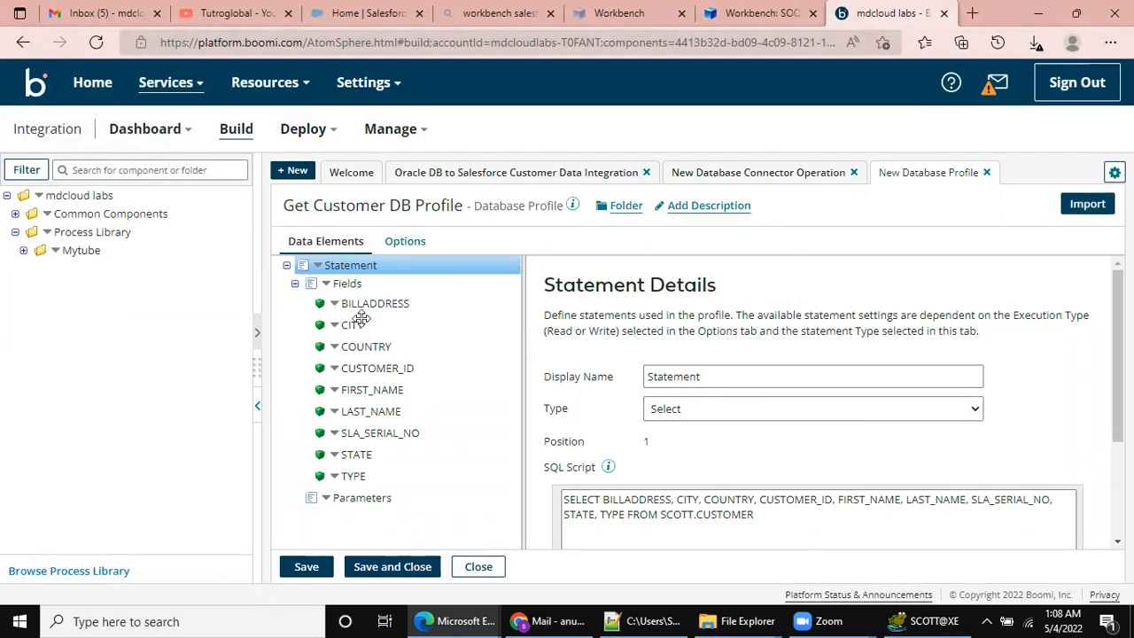
left_click(386, 568)
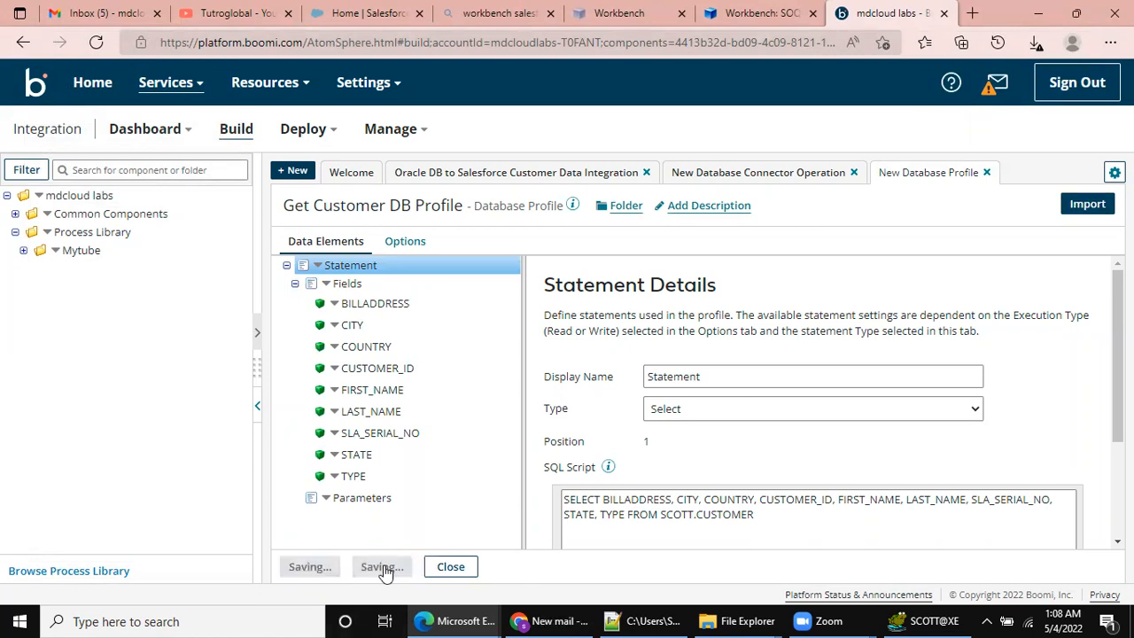
- Set the database operation's link element to CUSTOMER_ID and its batch count to 1, and save and close the operation
scroll(1096, 486, "down", 1)
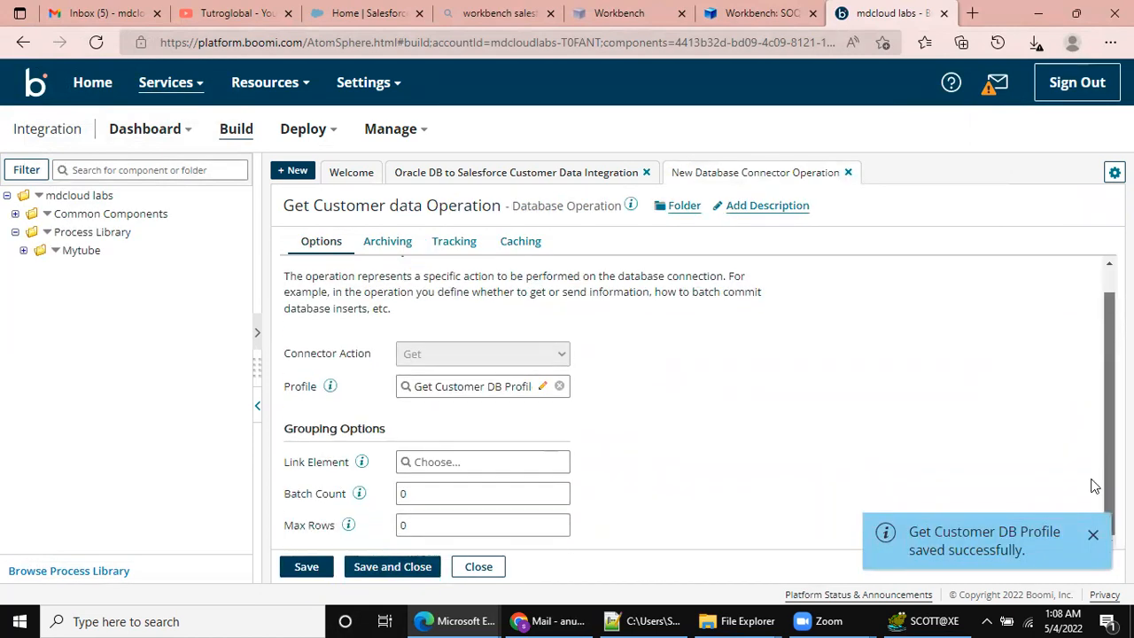
left_click(407, 467)
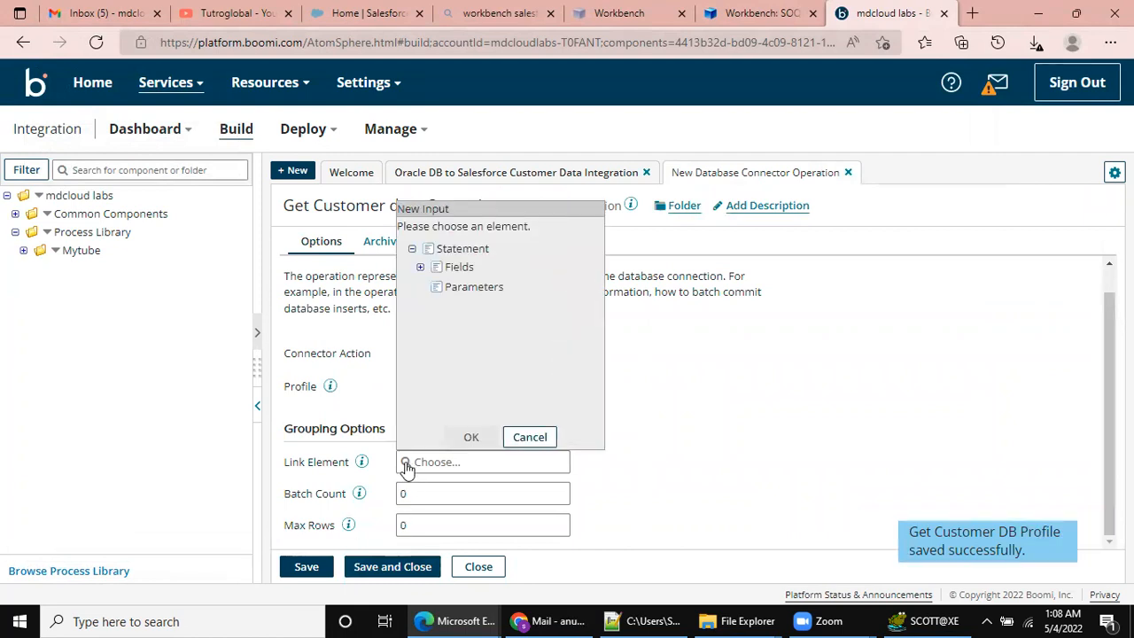
left_click(422, 269)
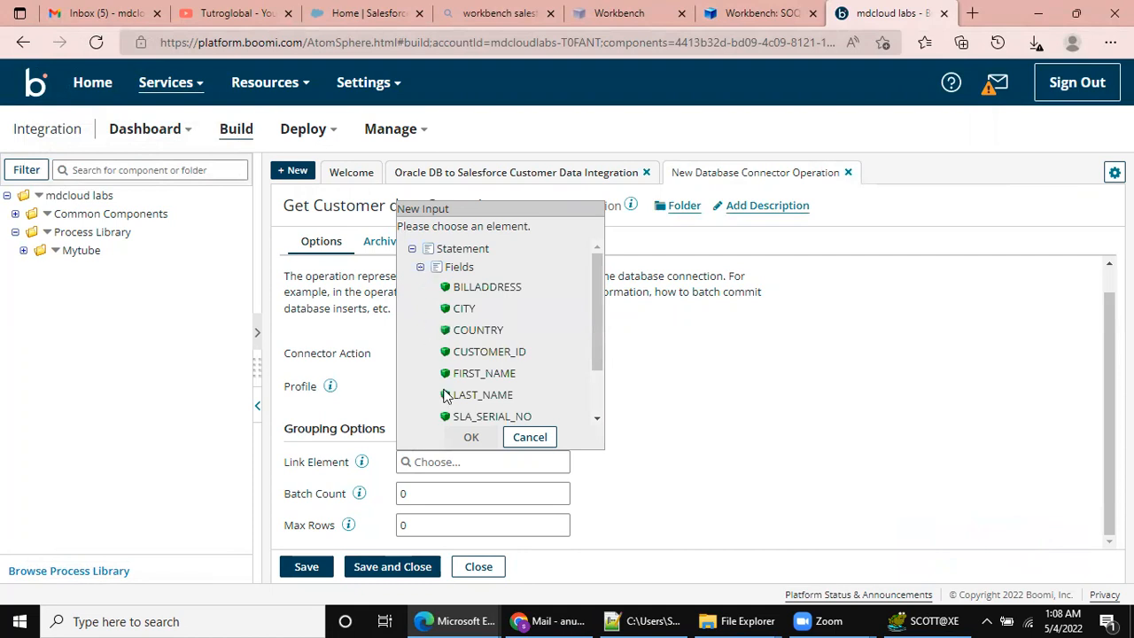
left_click(494, 354)
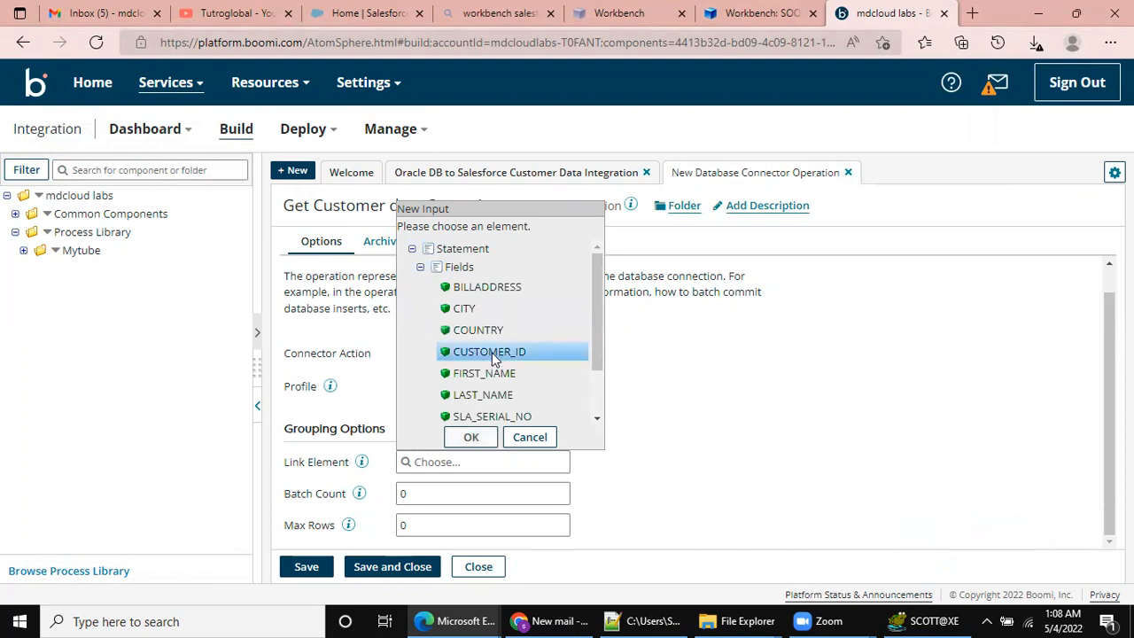
left_click(472, 440)
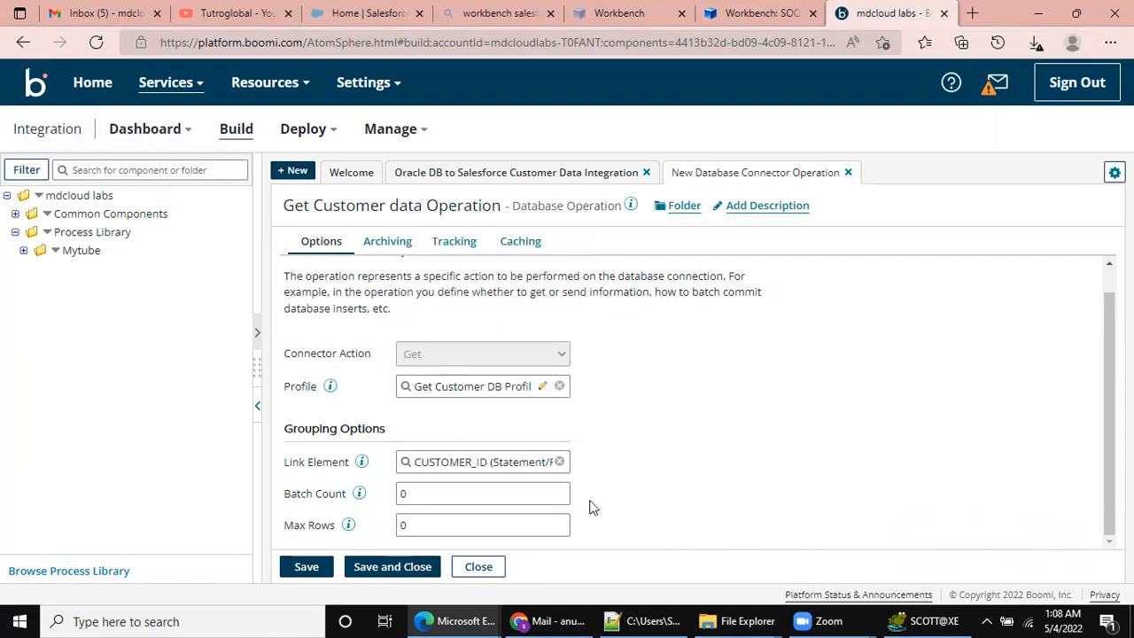
left_click(411, 494)
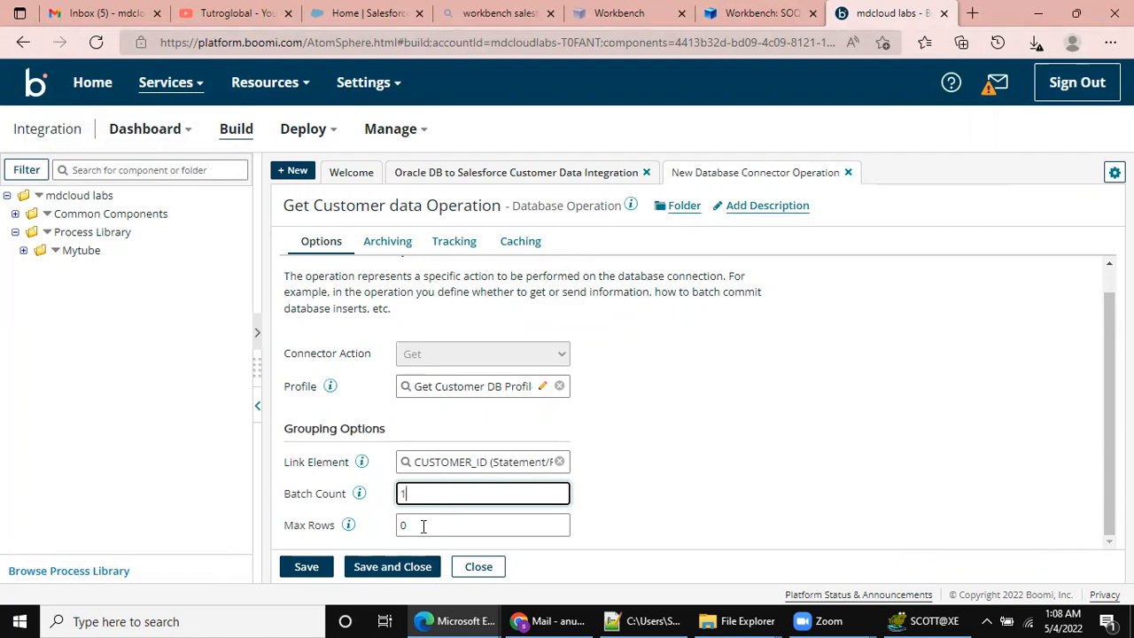
left_click(383, 567)
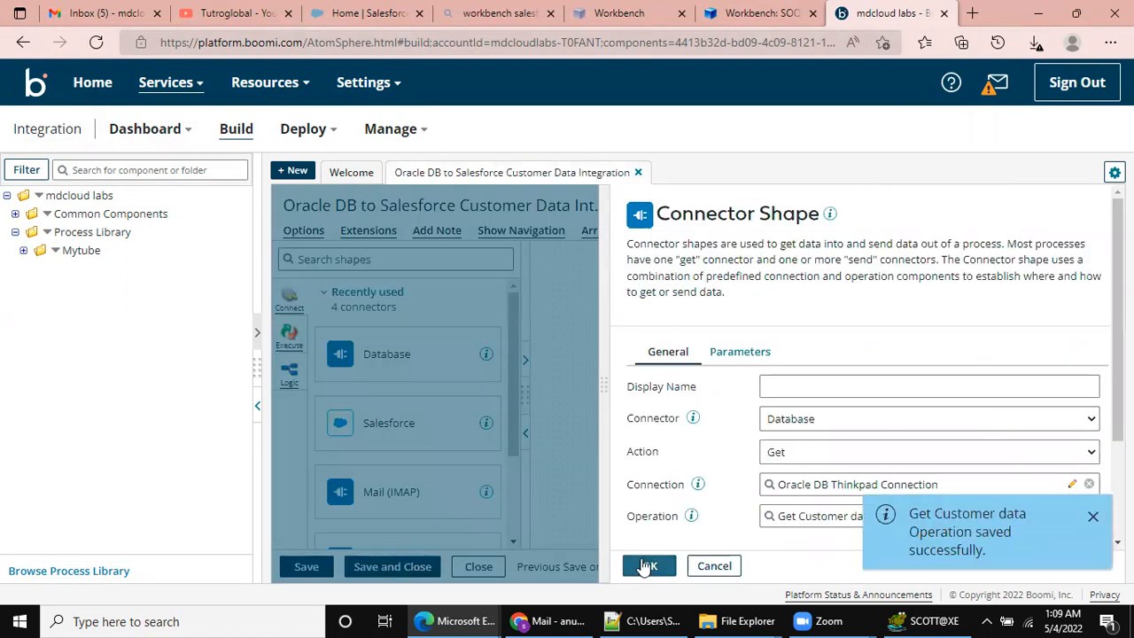
- Confirm the database connector's configuration and connect the Try branch to the Database shape
left_click(650, 565)
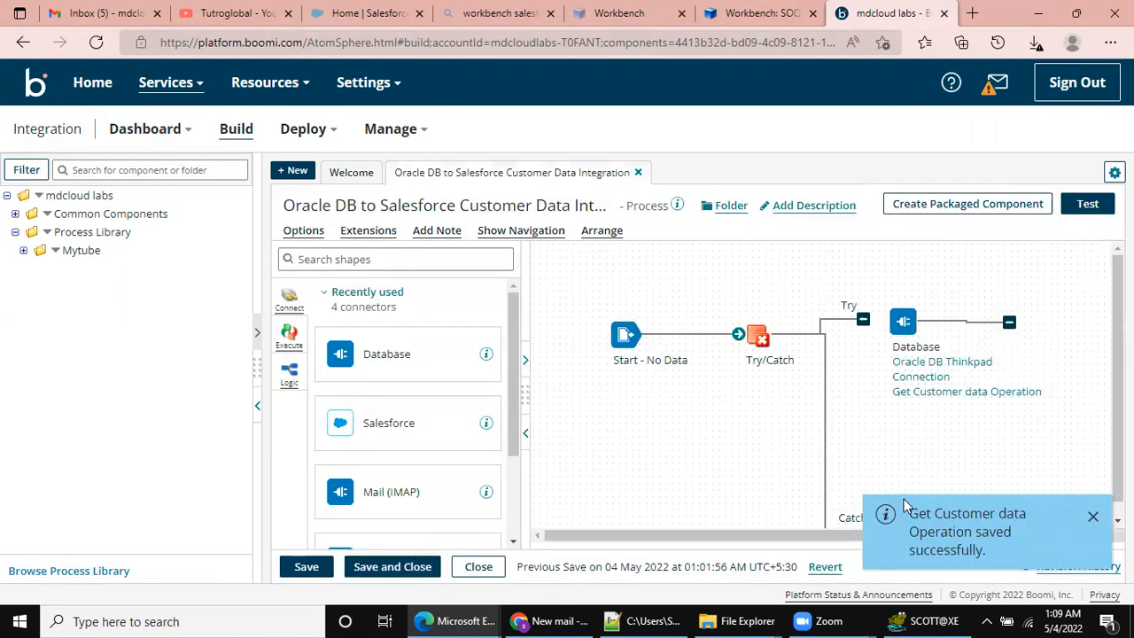
left_click(1091, 518)
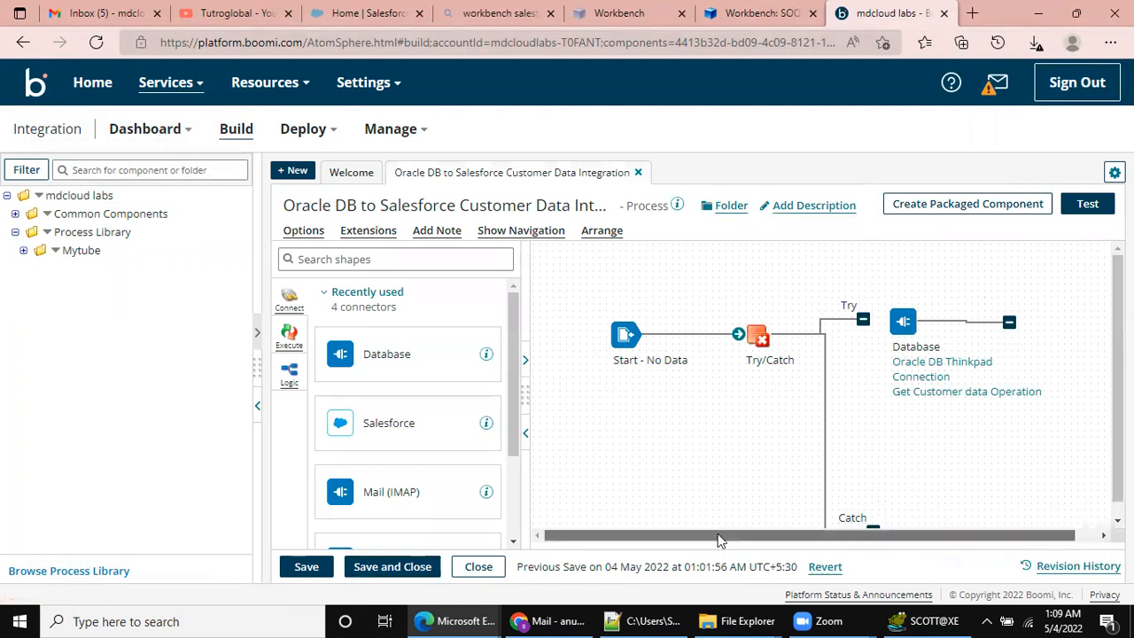
left_click(523, 435)
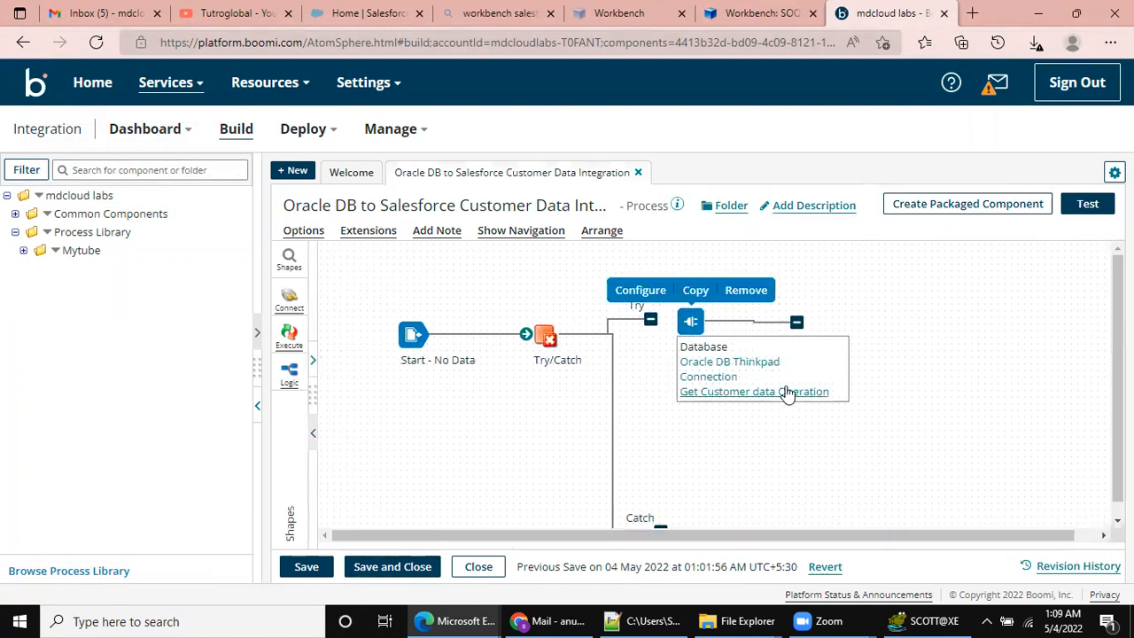
left_click_drag(651, 320, 669, 301)
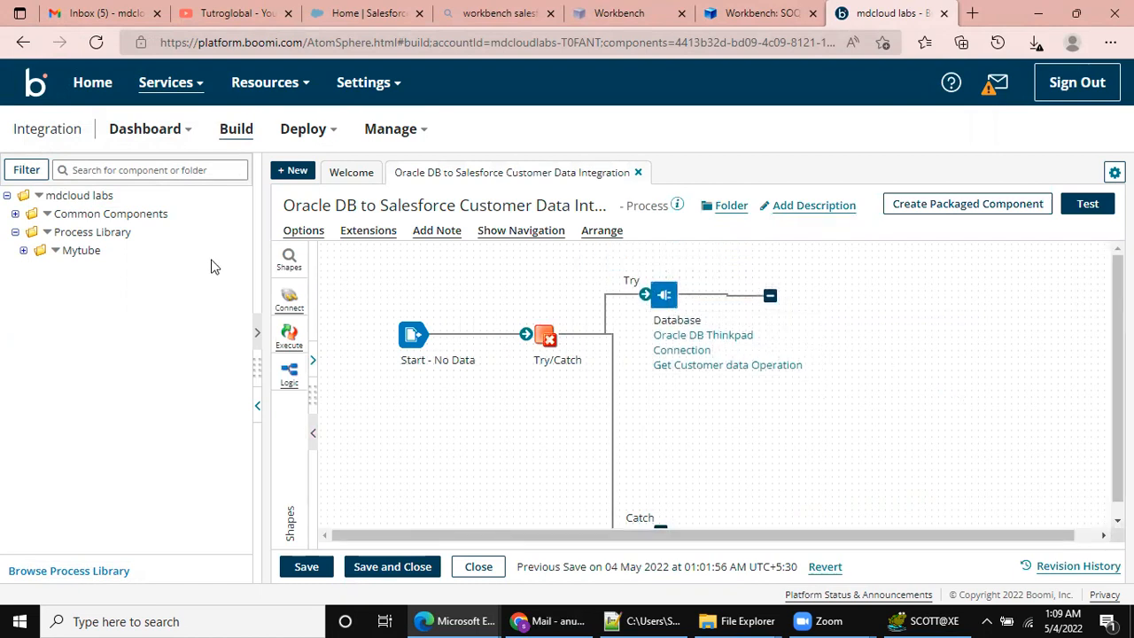
- Add a Stop shape with its default settings and connect it to the Database shape's output path
left_click(291, 259)
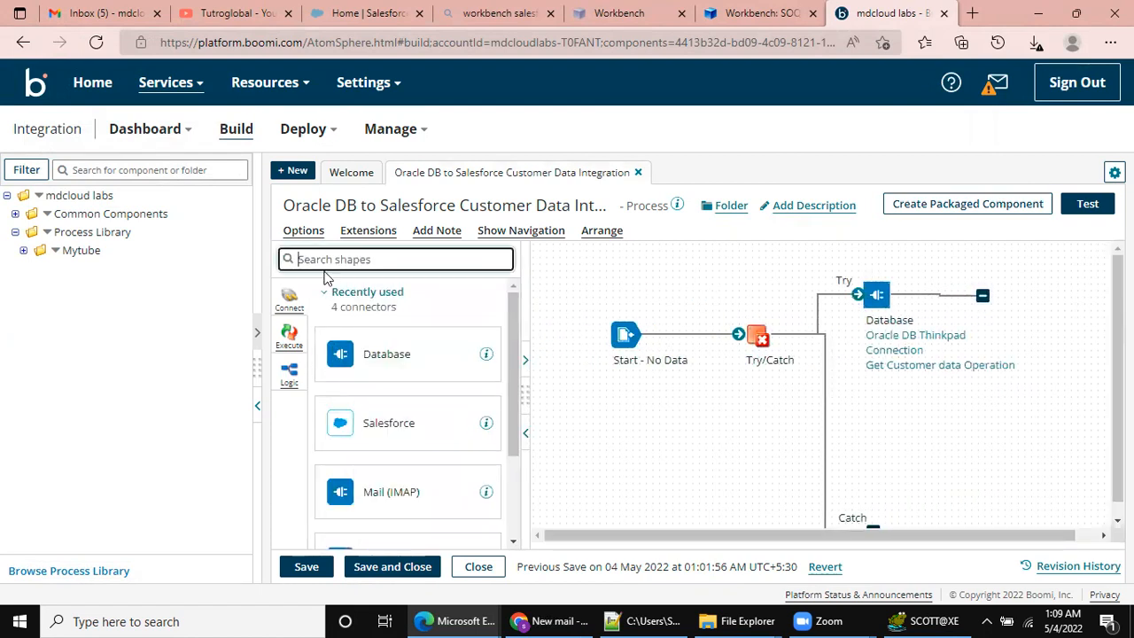
type("stop")
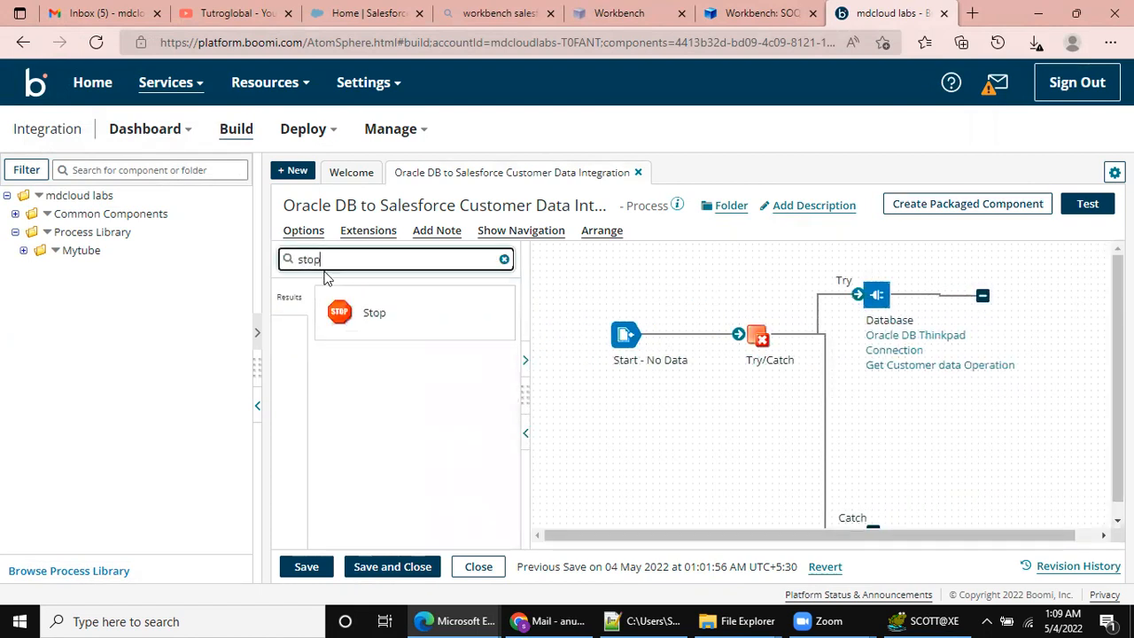
left_click_drag(343, 313, 1073, 302)
left_click(696, 565)
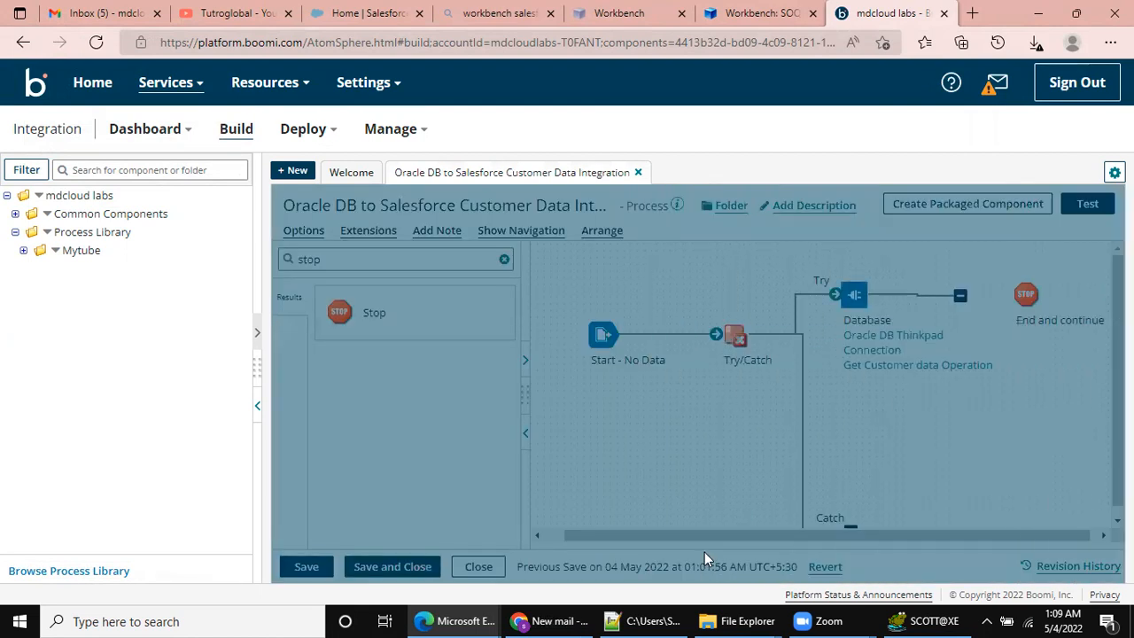
left_click_drag(1025, 295, 982, 293)
- Copy the Stop shape to the end of the Catch branch, connect it, and clear the clipboard
mouse_move(1010, 293)
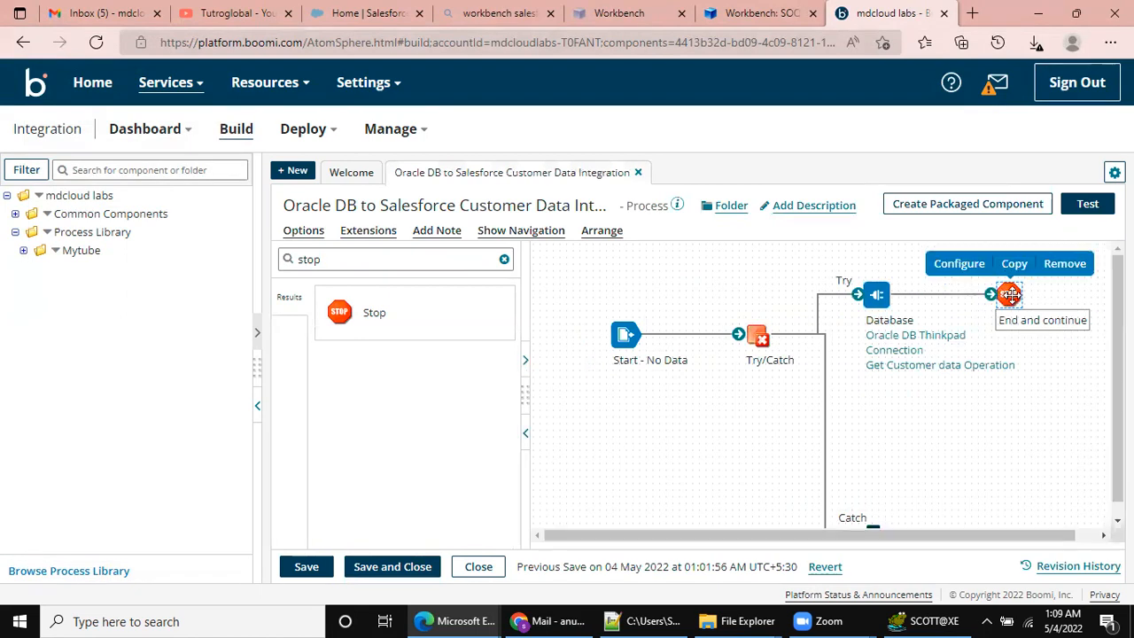
left_click(1016, 263)
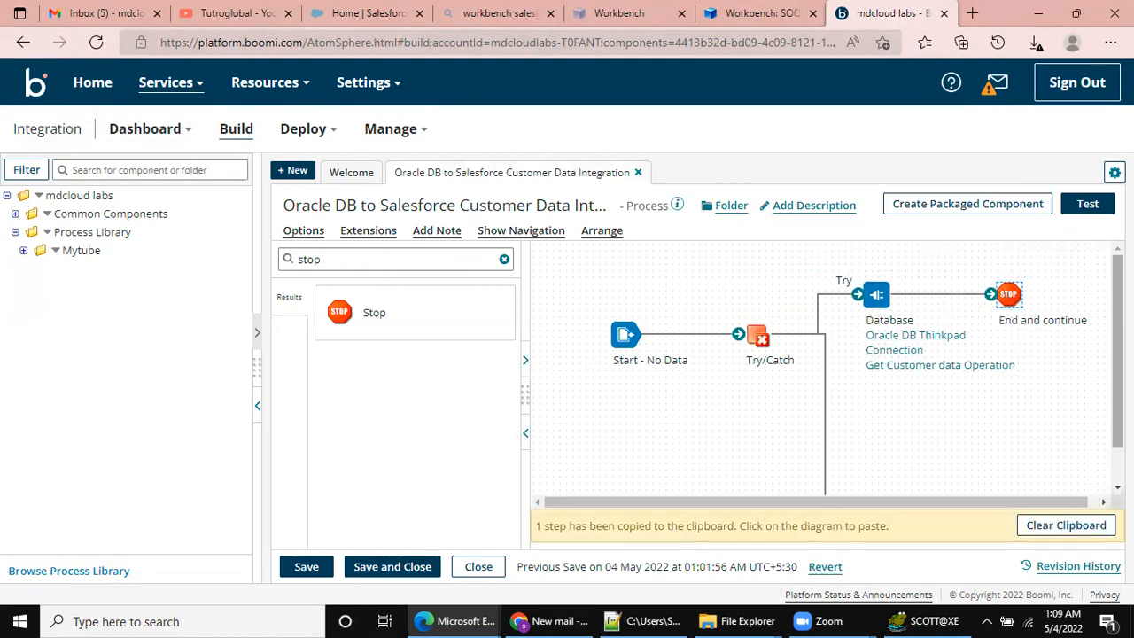
scroll(938, 441, "down", 1)
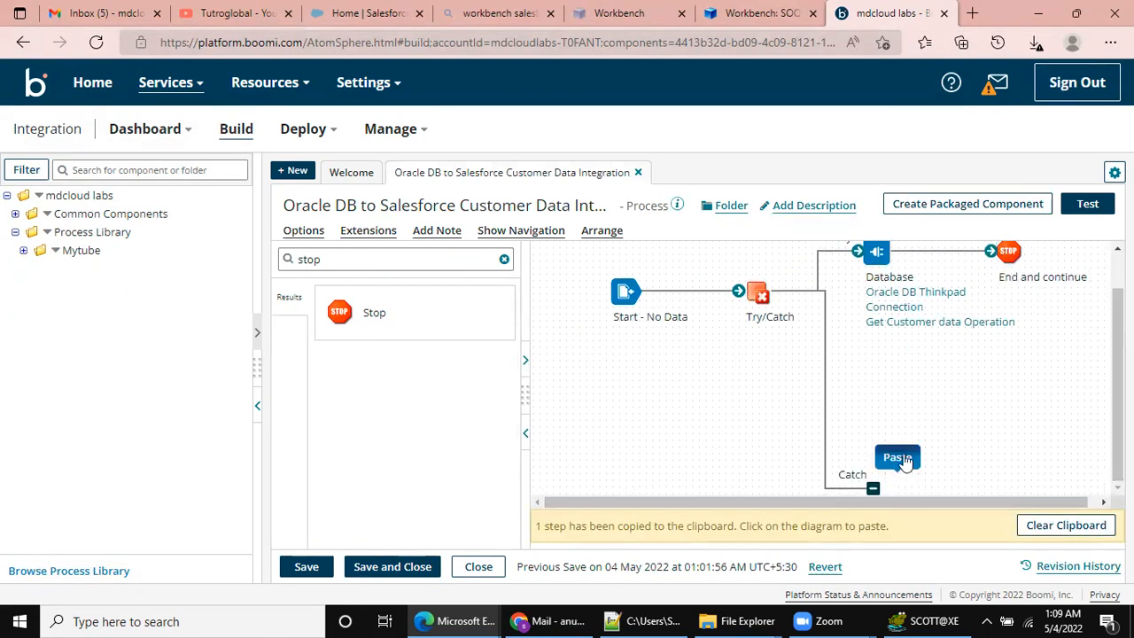
left_click(900, 479)
left_click_drag(889, 488, 913, 489)
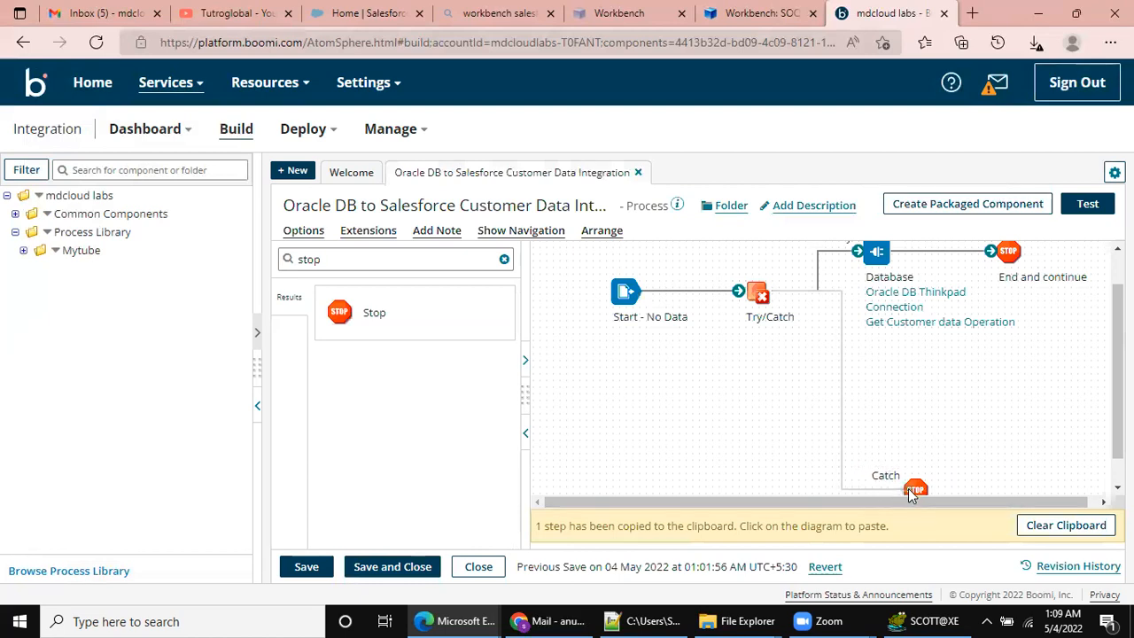
left_click(1064, 526)
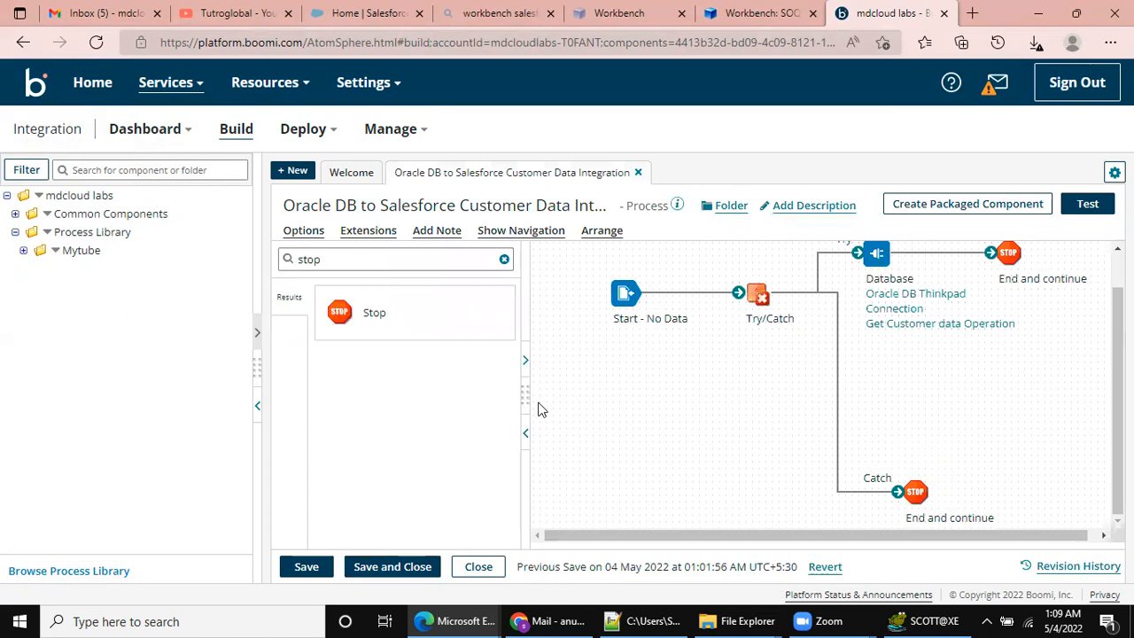
- Arrange the process diagram automatically, saving the unsaved changes first
left_click(526, 433)
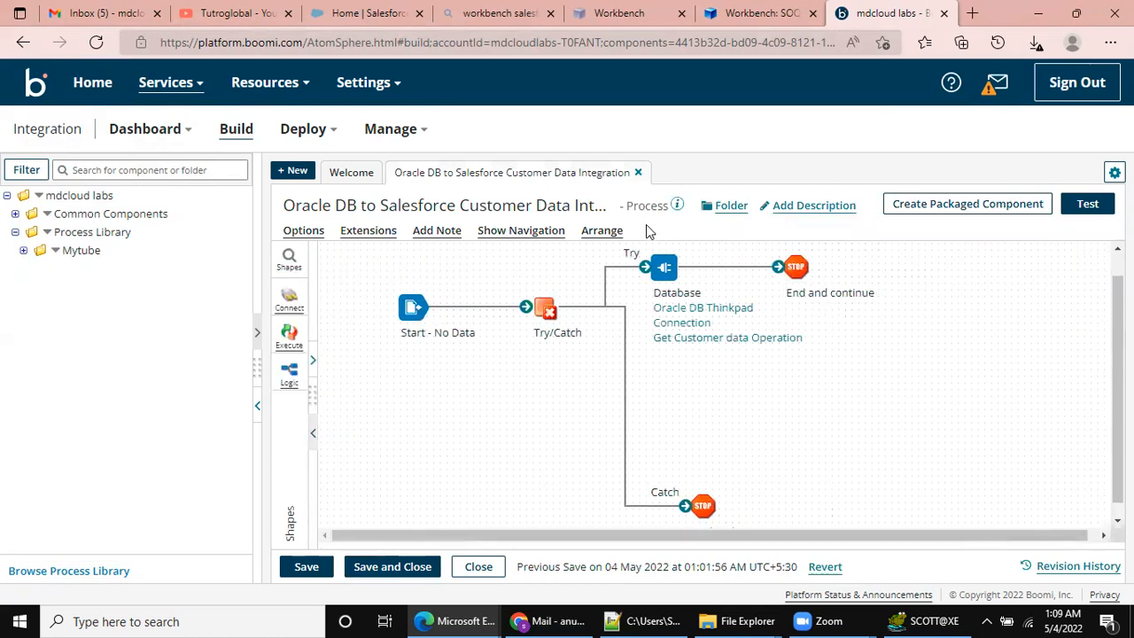
left_click(606, 231)
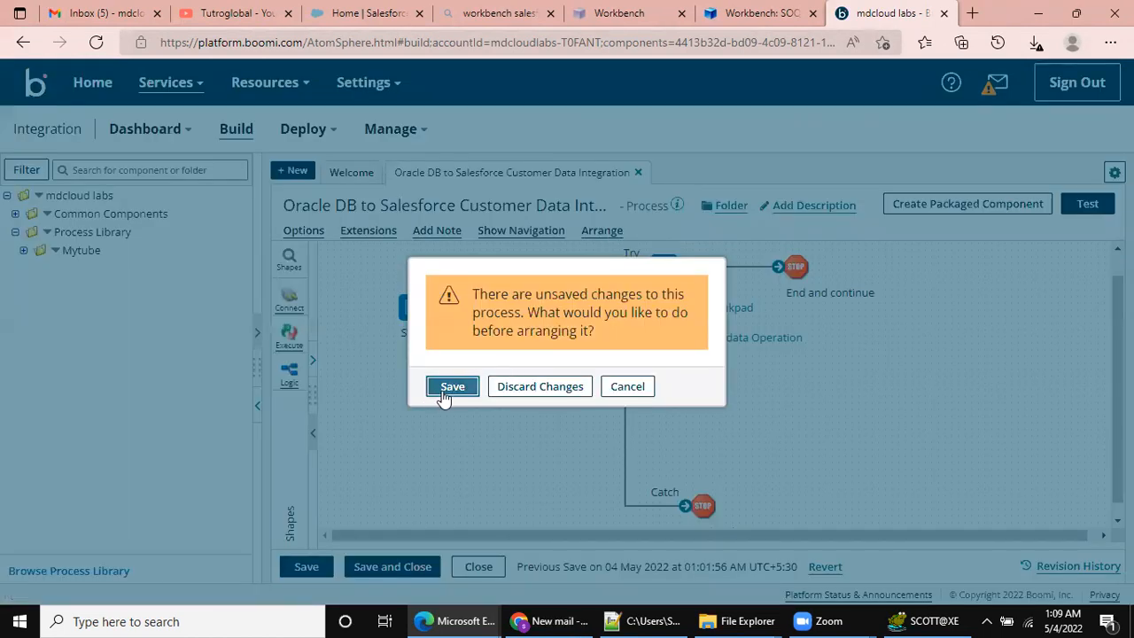
left_click(450, 387)
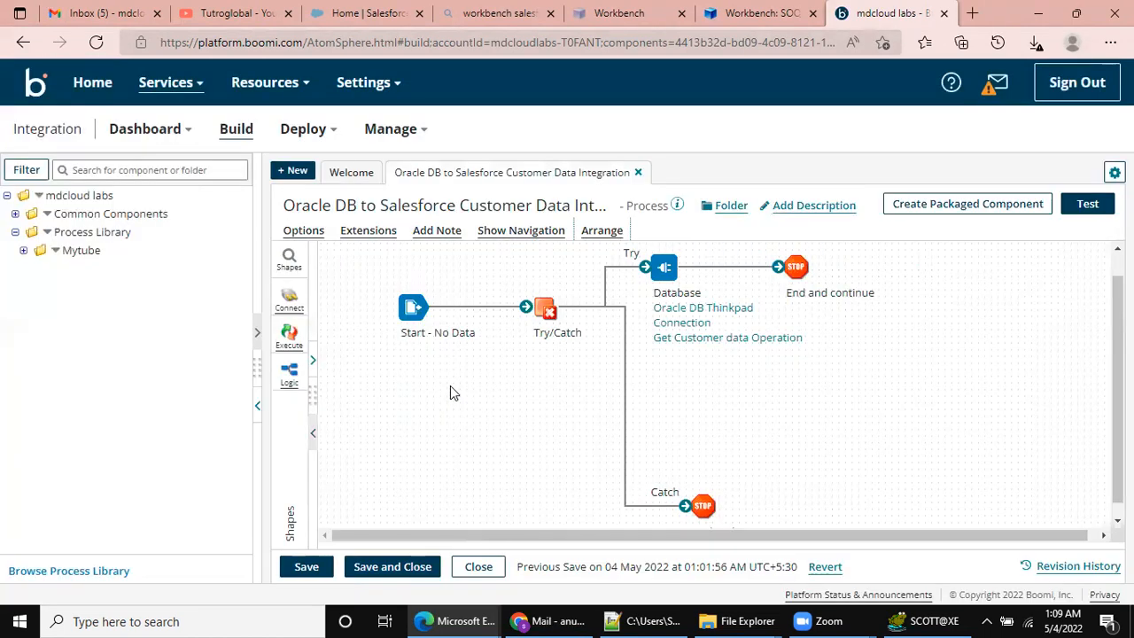
- Save the unsaved changes and run a test of the process on My Thinkpad Atom
left_click(1095, 206)
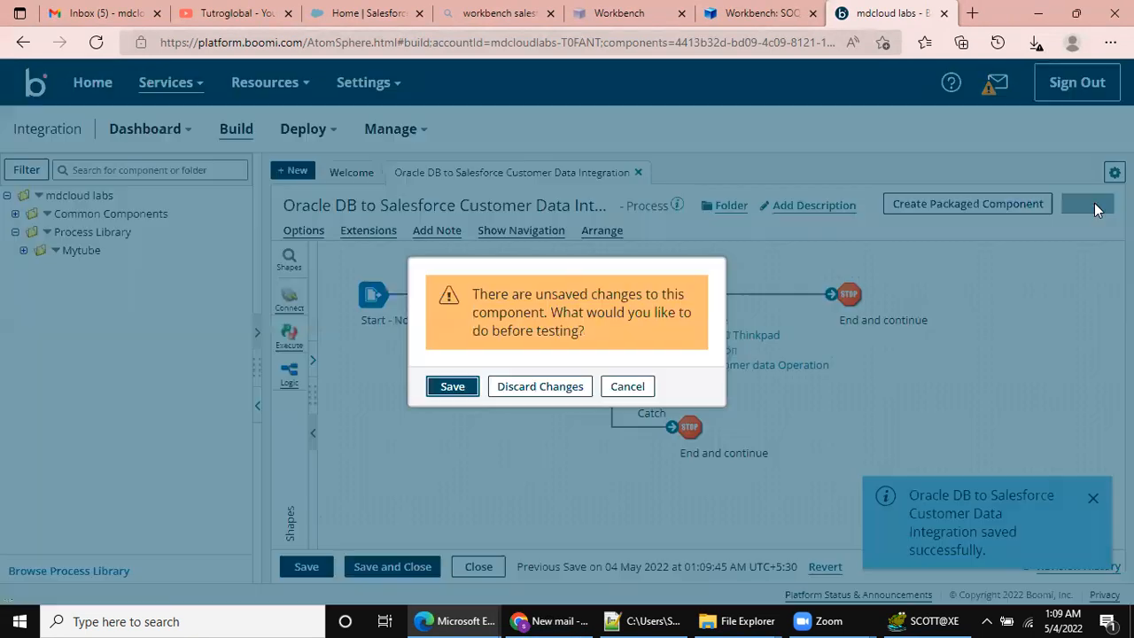
left_click(452, 388)
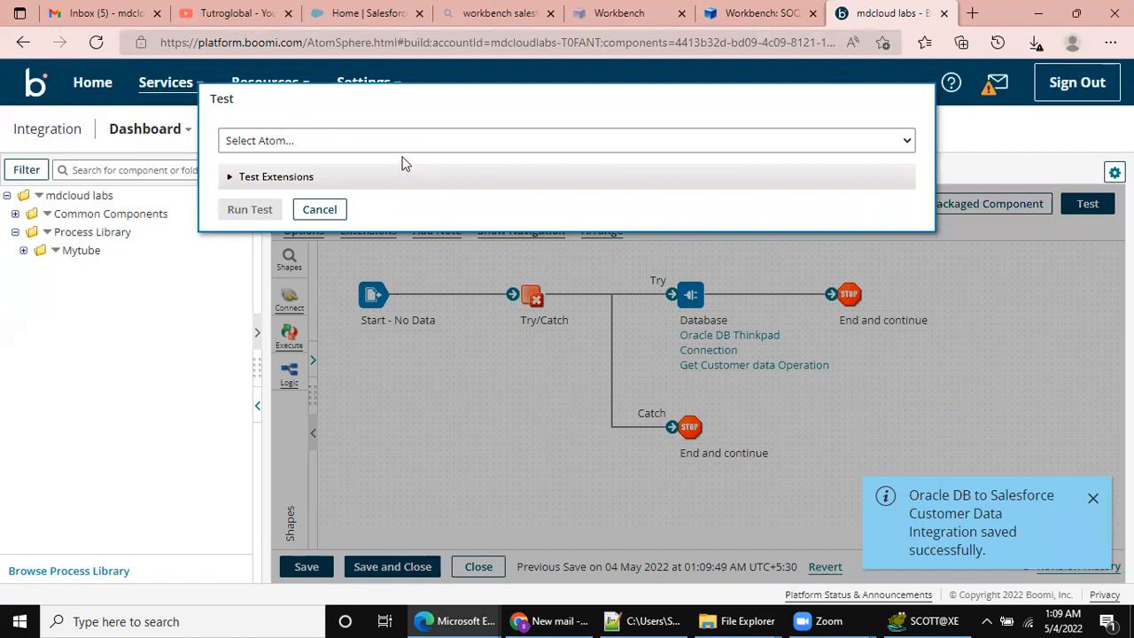
left_click(407, 142)
left_click(331, 217)
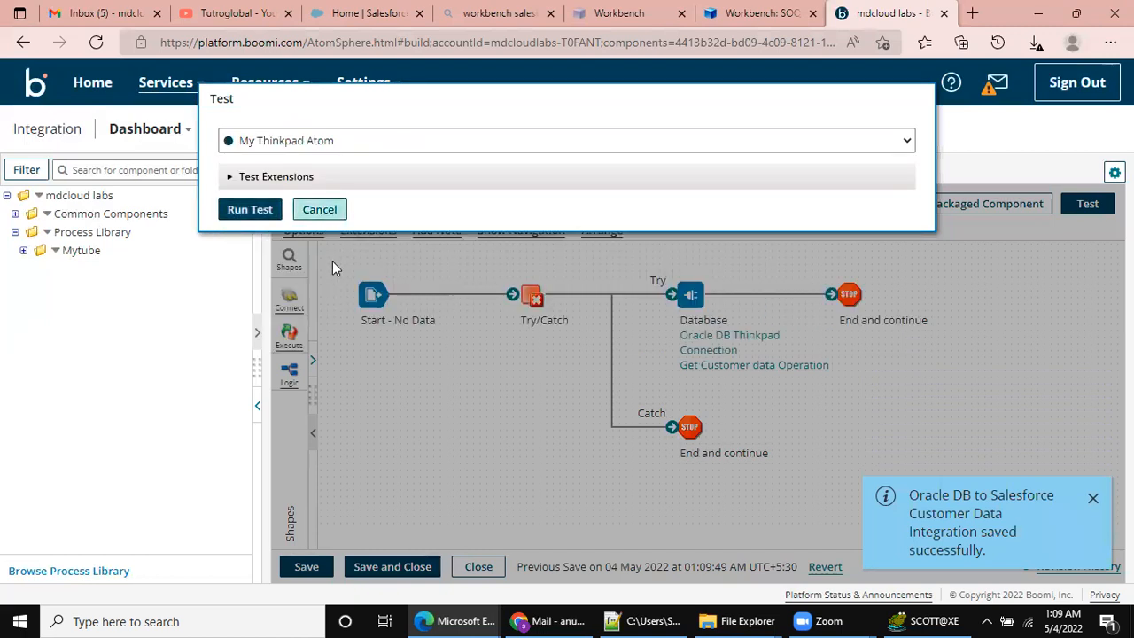
left_click(257, 212)
left_click(1088, 498)
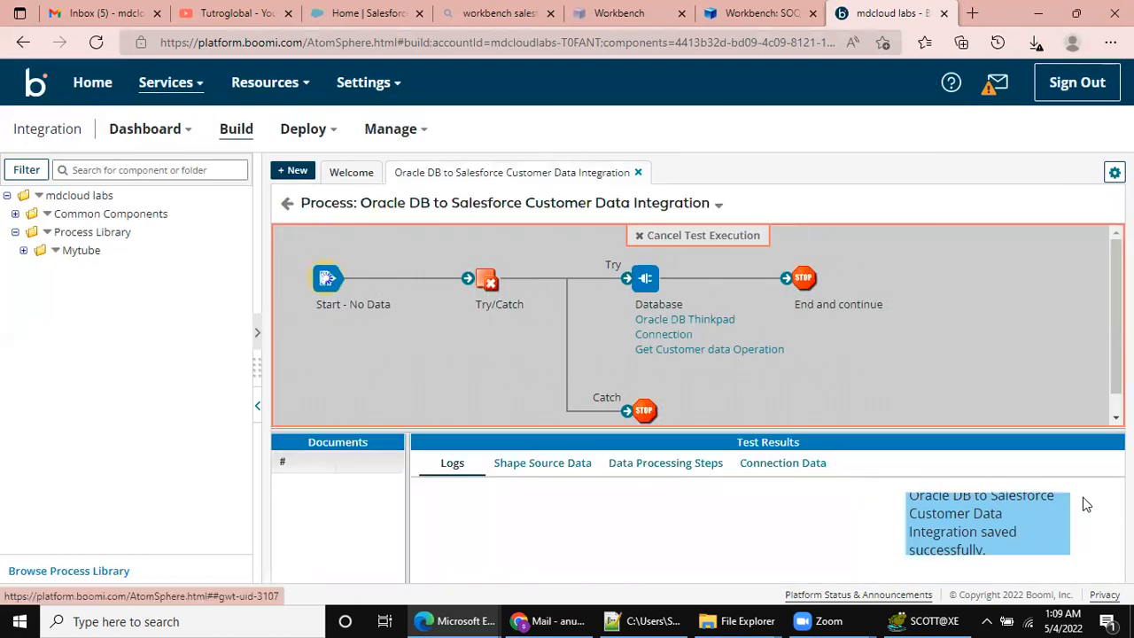
left_click(257, 406)
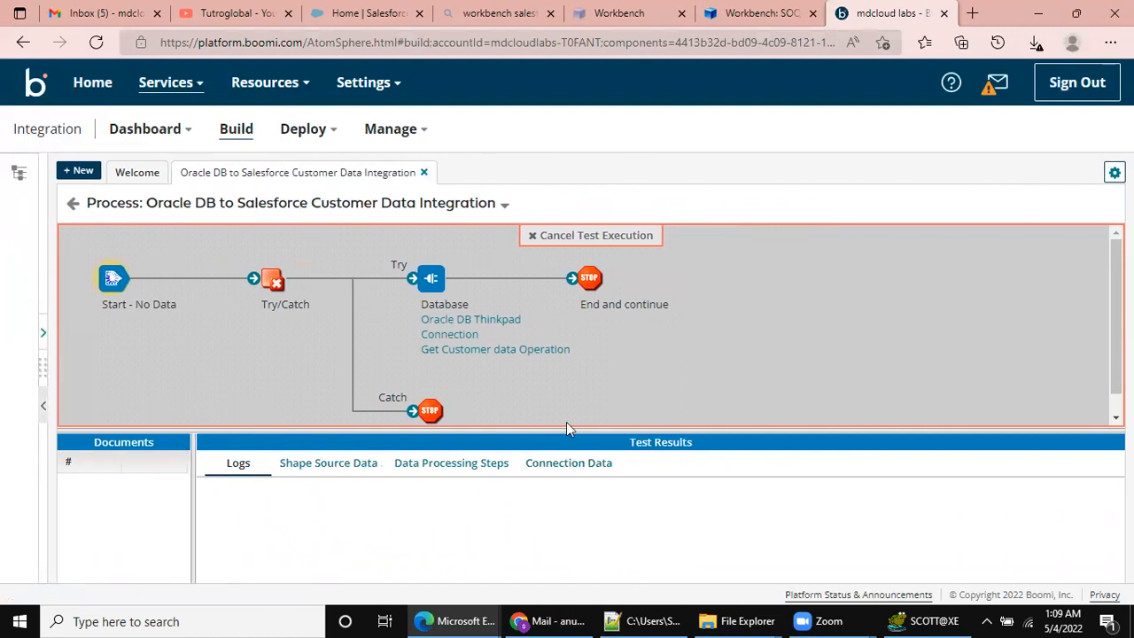
left_click_drag(566, 426, 568, 516)
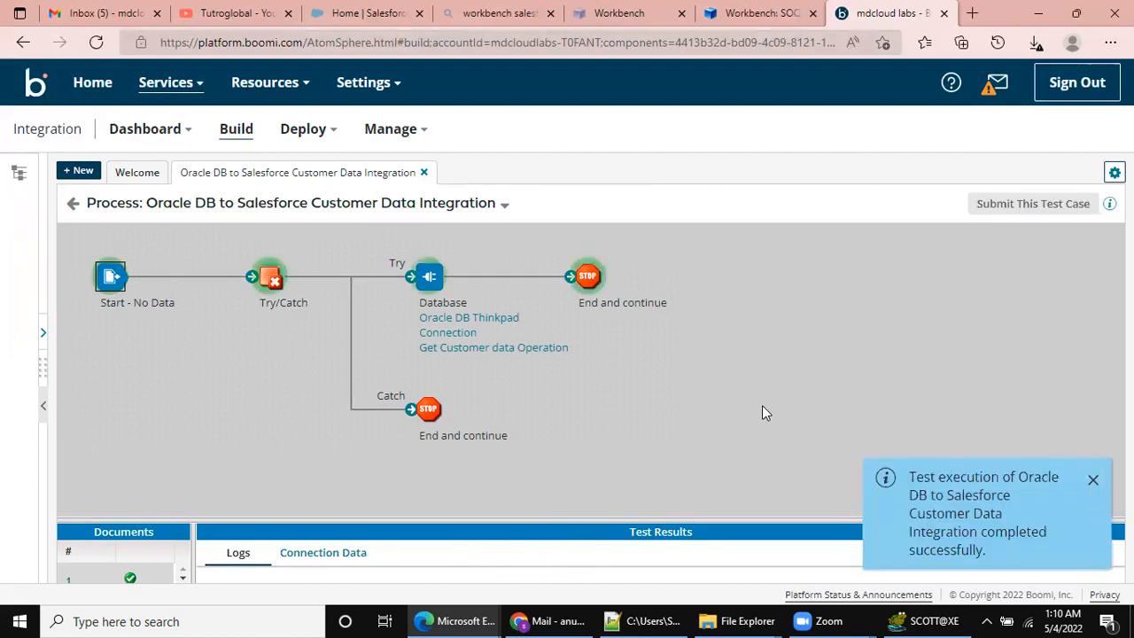
- Examine the first source document that reached the Stop shape on the Try path, closing the document viewer when finished
left_click(585, 278)
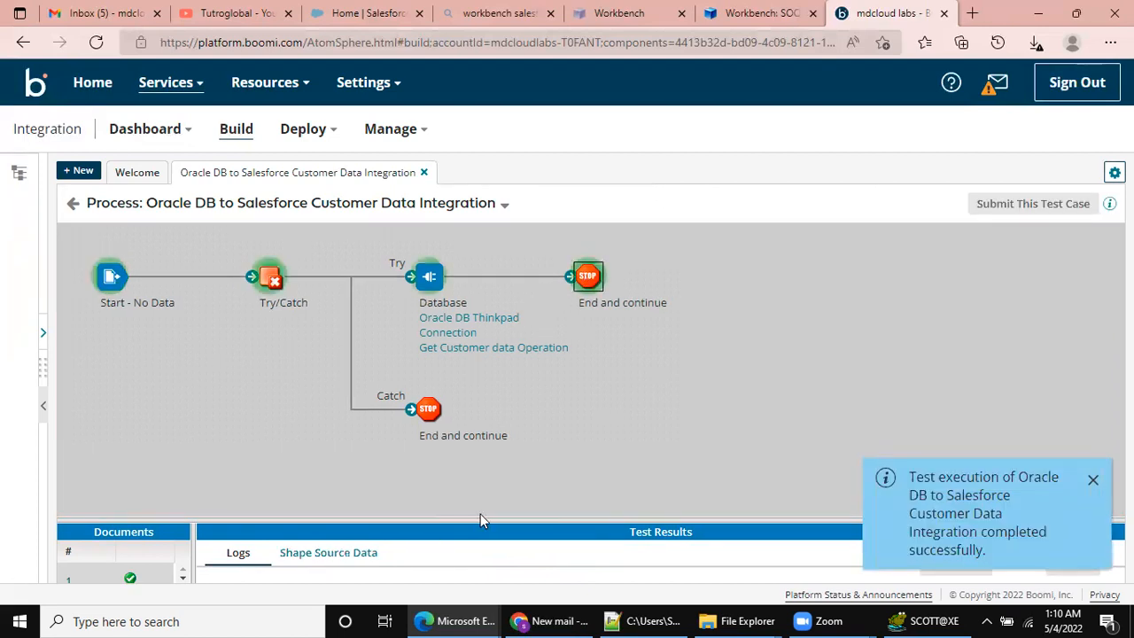
left_click_drag(486, 519, 511, 365)
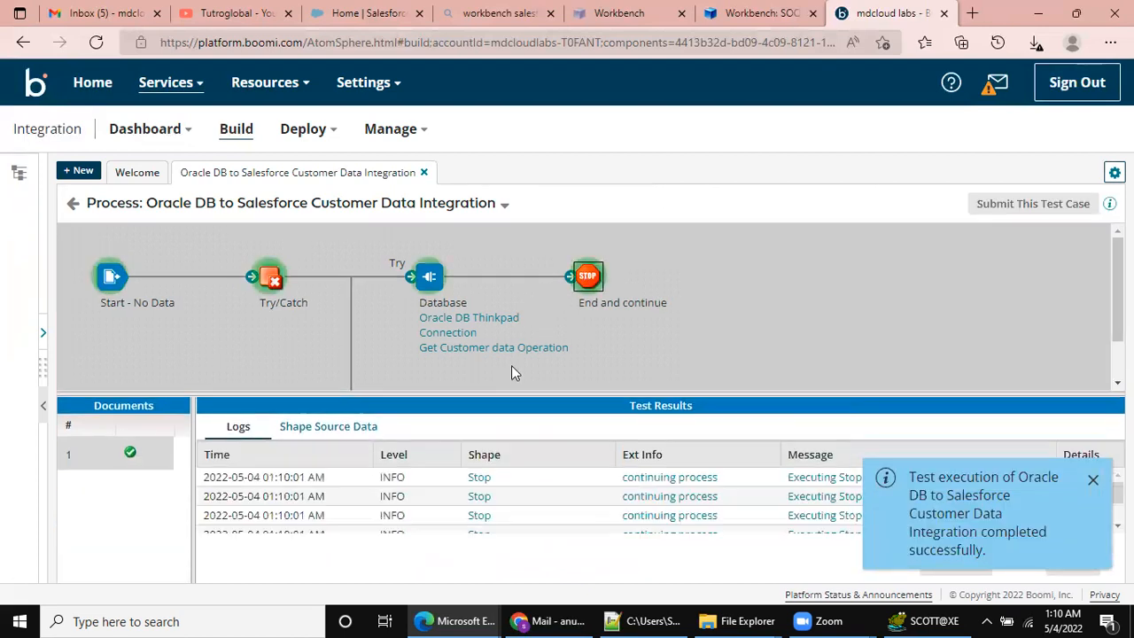
left_click(362, 396)
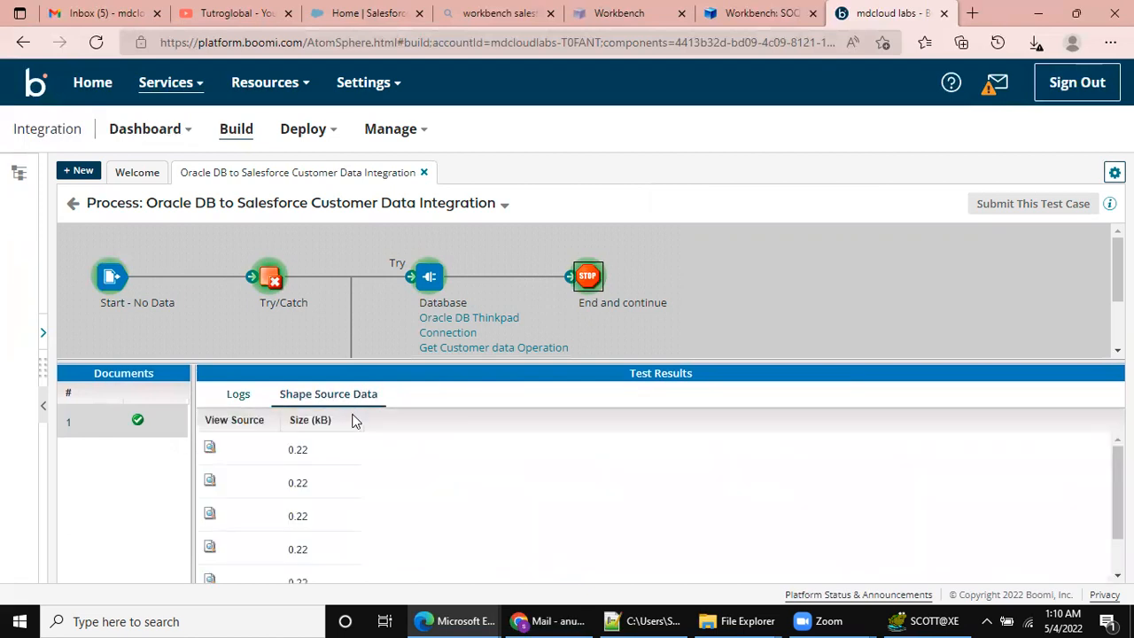
left_click_drag(432, 371, 440, 290)
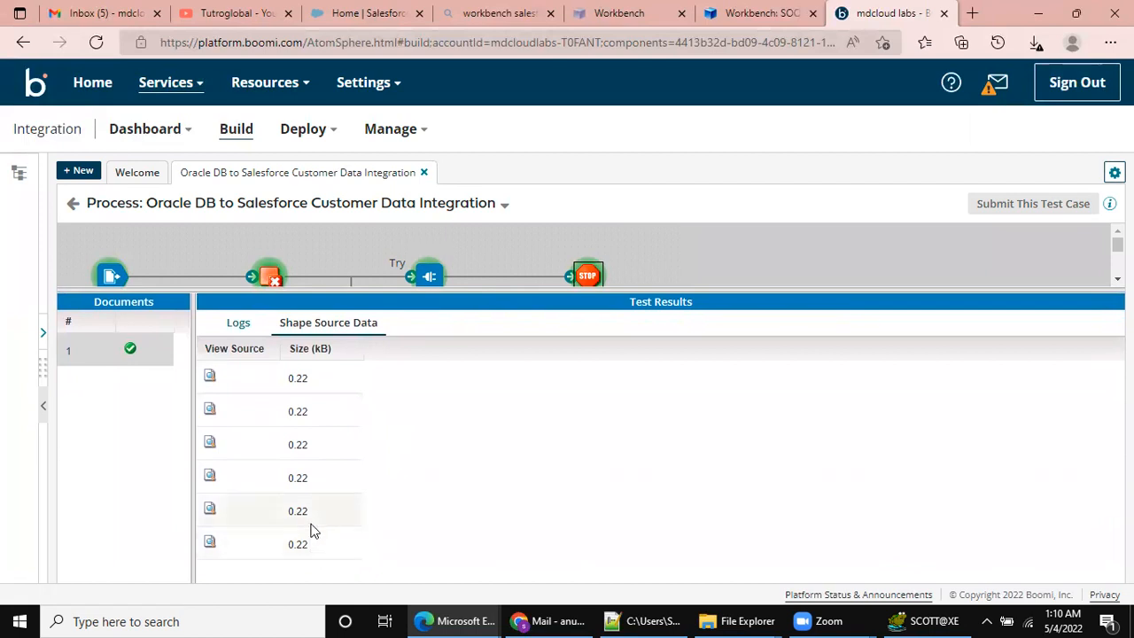
left_click(210, 378)
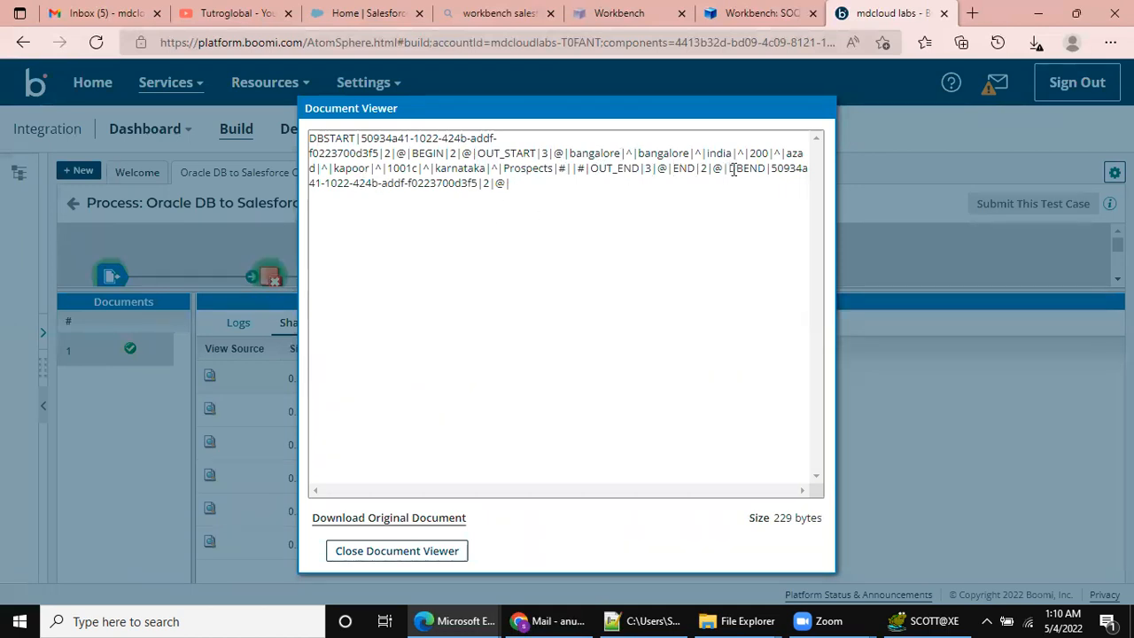
left_click(375, 550)
left_click_drag(488, 294, 483, 518)
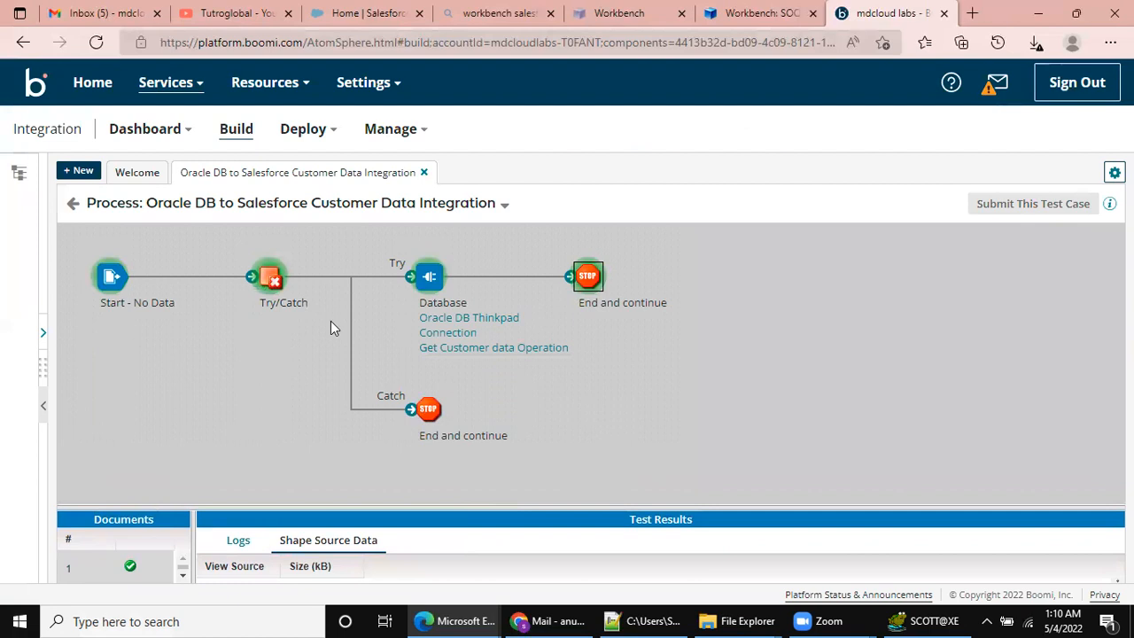
- Return to editing the process and detach the Try path's Stop shape from Database, moving it farther along to free space
left_click(72, 203)
mouse_move(624, 324)
left_click_drag(617, 294, 913, 296)
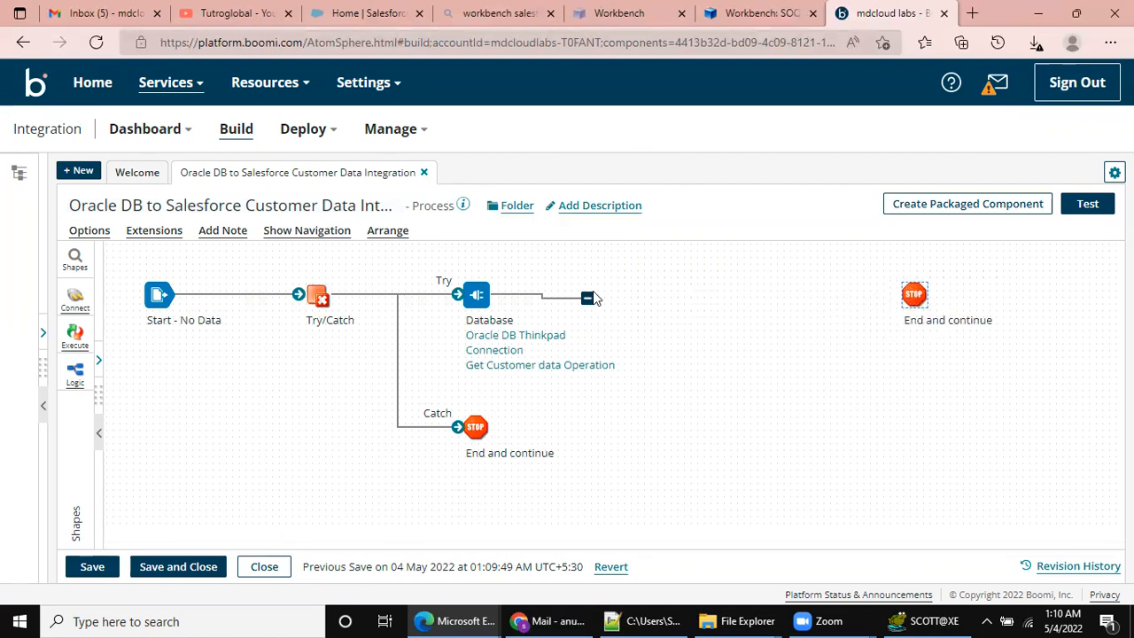
left_click_drag(587, 299, 590, 291)
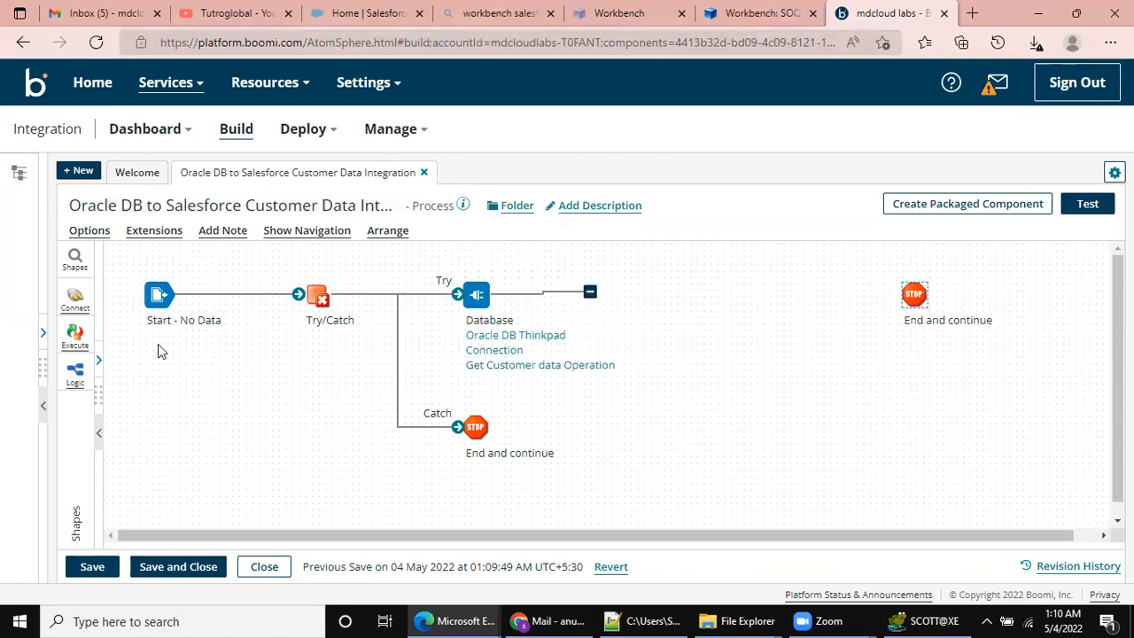
- Add a second Try/Catch shape after the Database shape, keeping its default settings
left_click(84, 268)
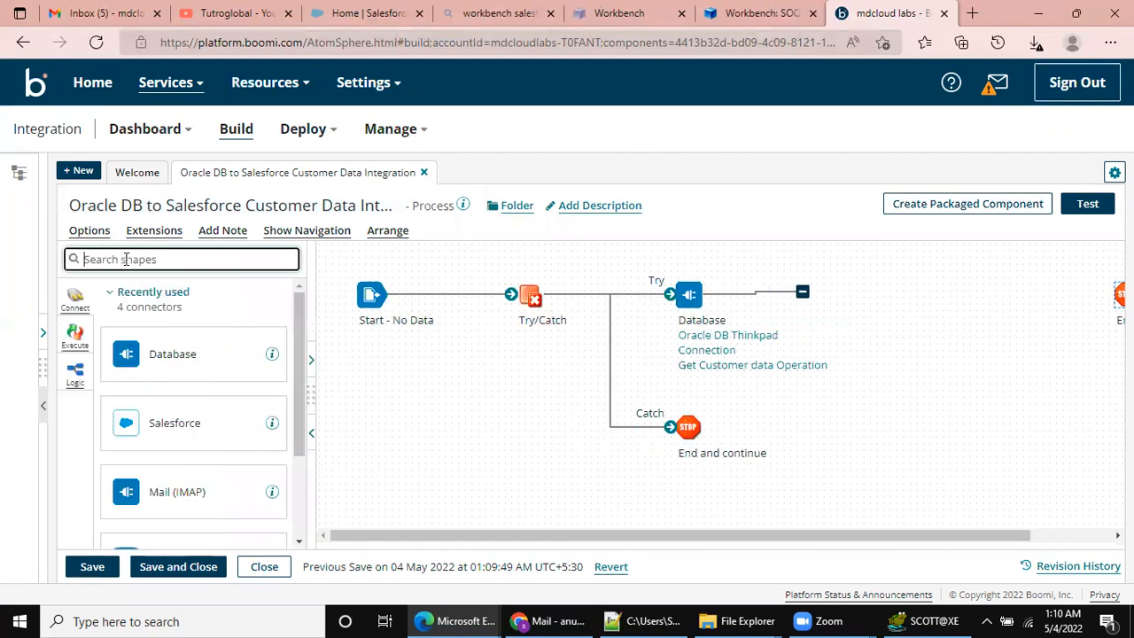
type("tr")
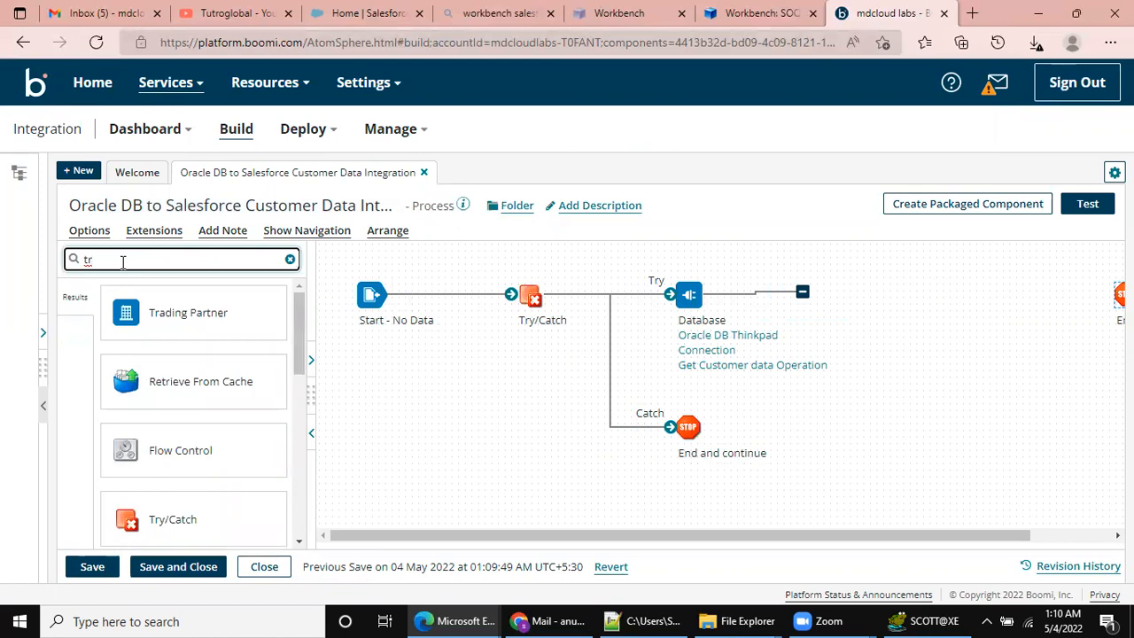
type("y")
left_click_drag(185, 316, 906, 321)
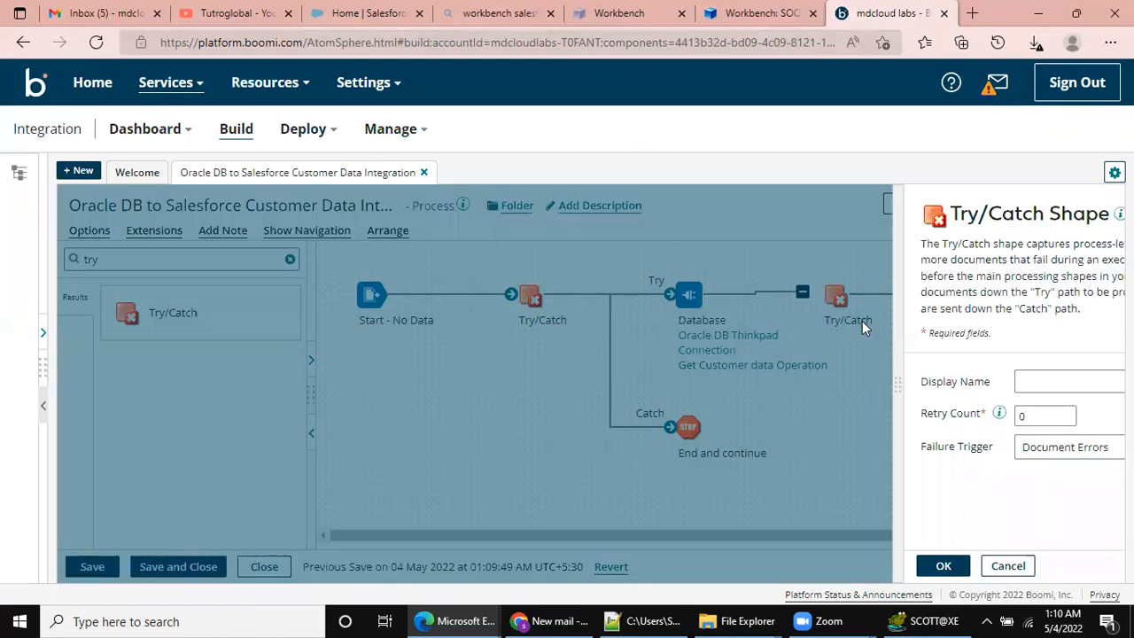
left_click(707, 565)
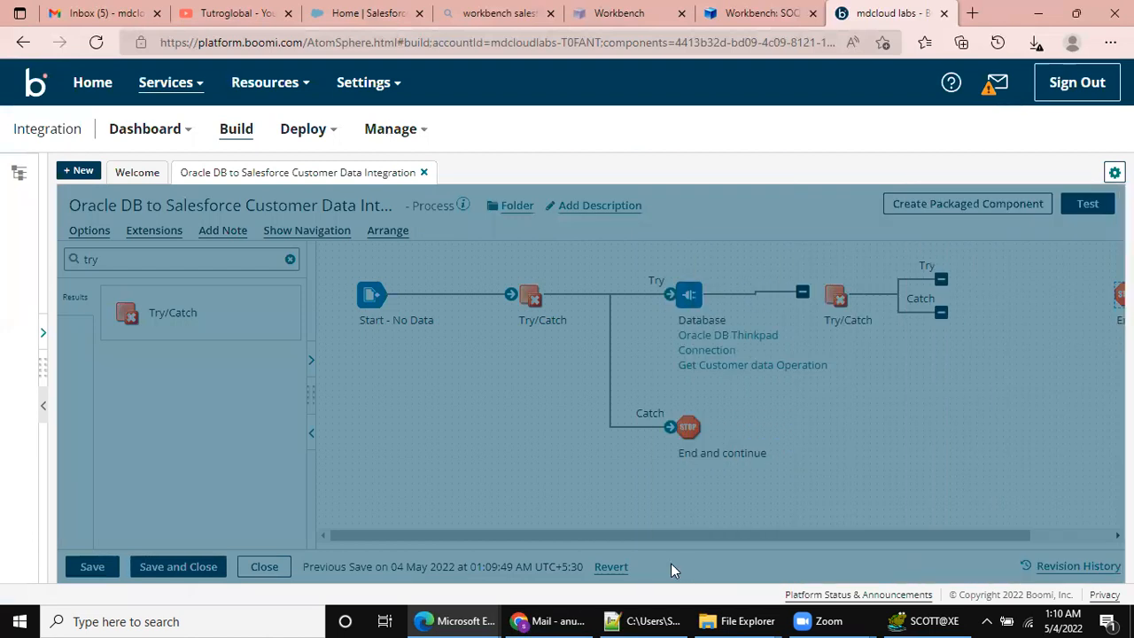
- Connect the Database output to the second Try/Catch shape and spread its Try and Catch path ends apart
left_click(840, 300)
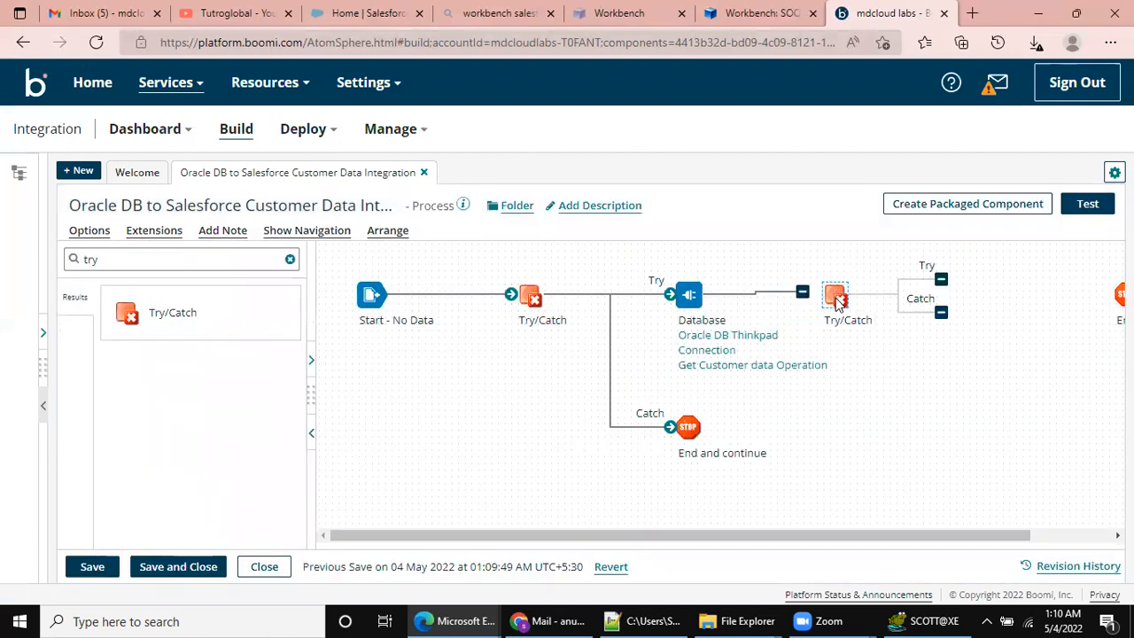
left_click_drag(800, 293, 766, 298)
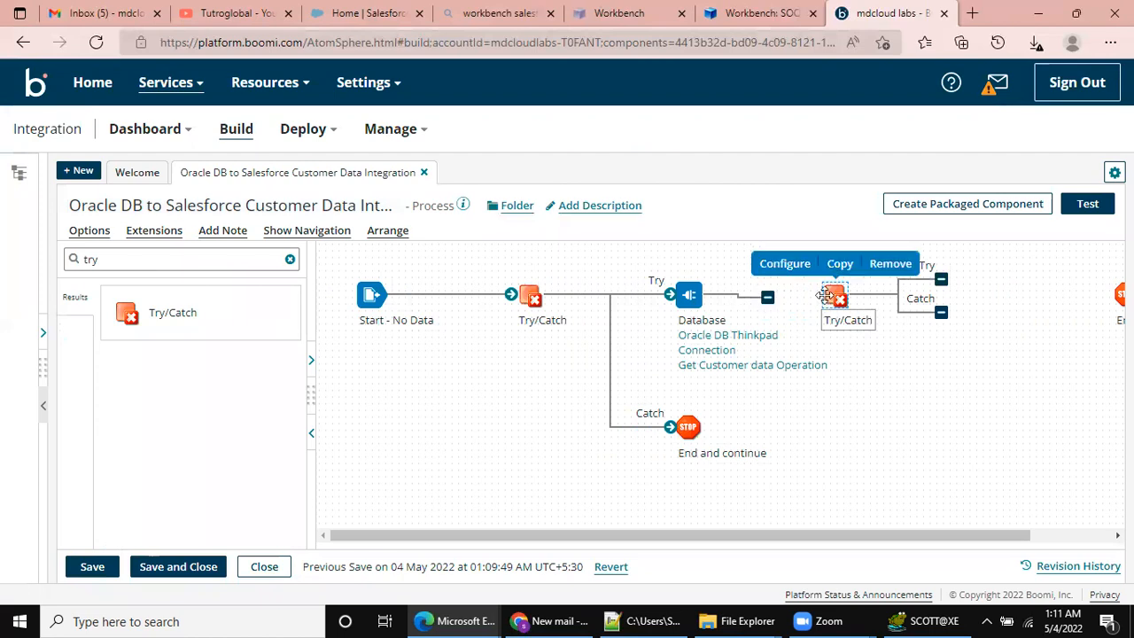
left_click_drag(847, 296, 834, 297)
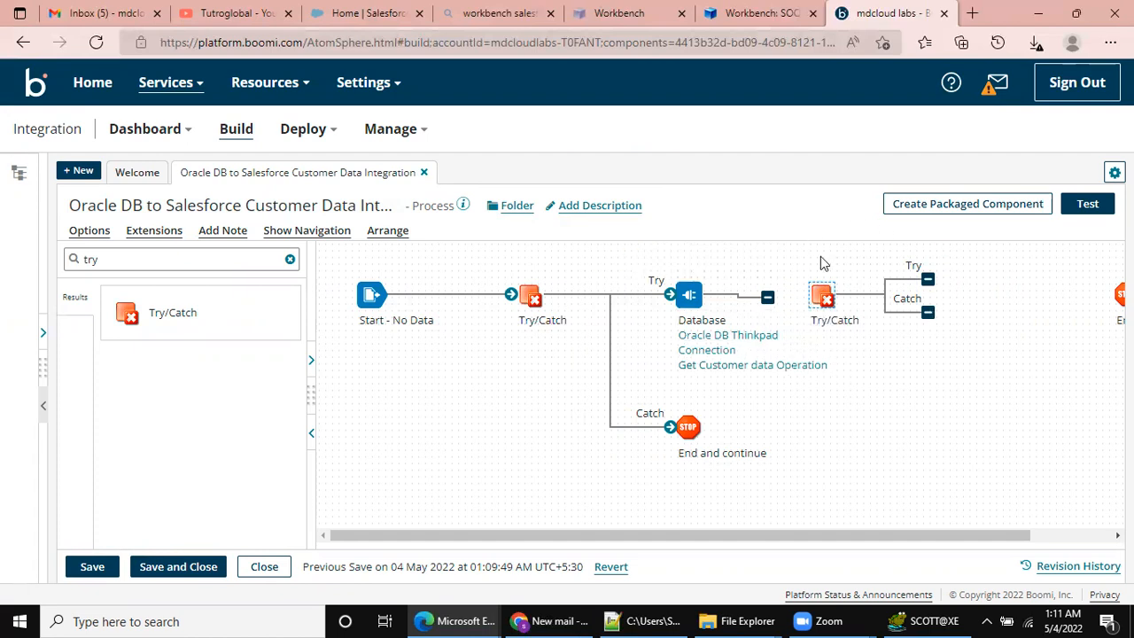
left_click_drag(768, 297, 815, 301)
left_click_drag(928, 312, 928, 381)
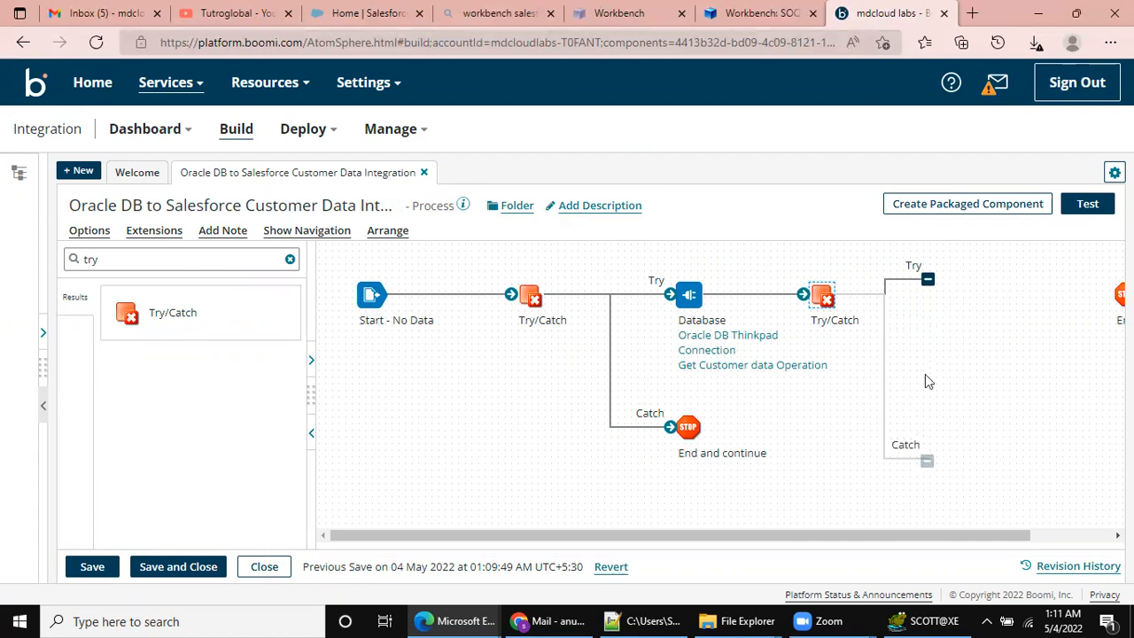
left_click_drag(932, 276, 917, 277)
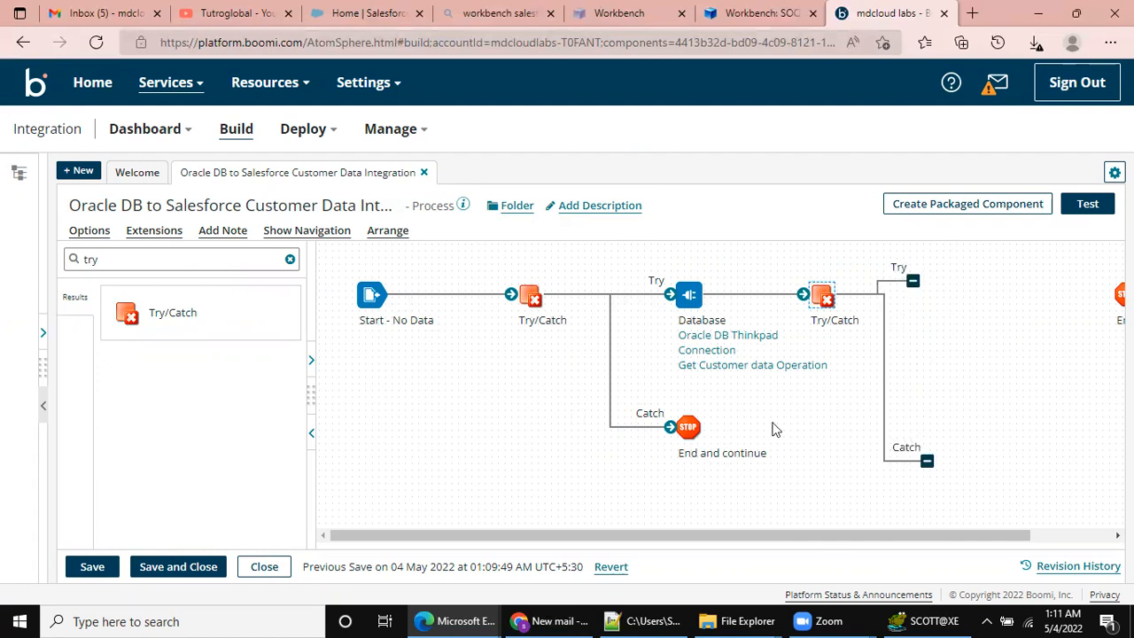
- Find the Map shape and place it beside the second Try/Catch shape's Try path
left_click(124, 258)
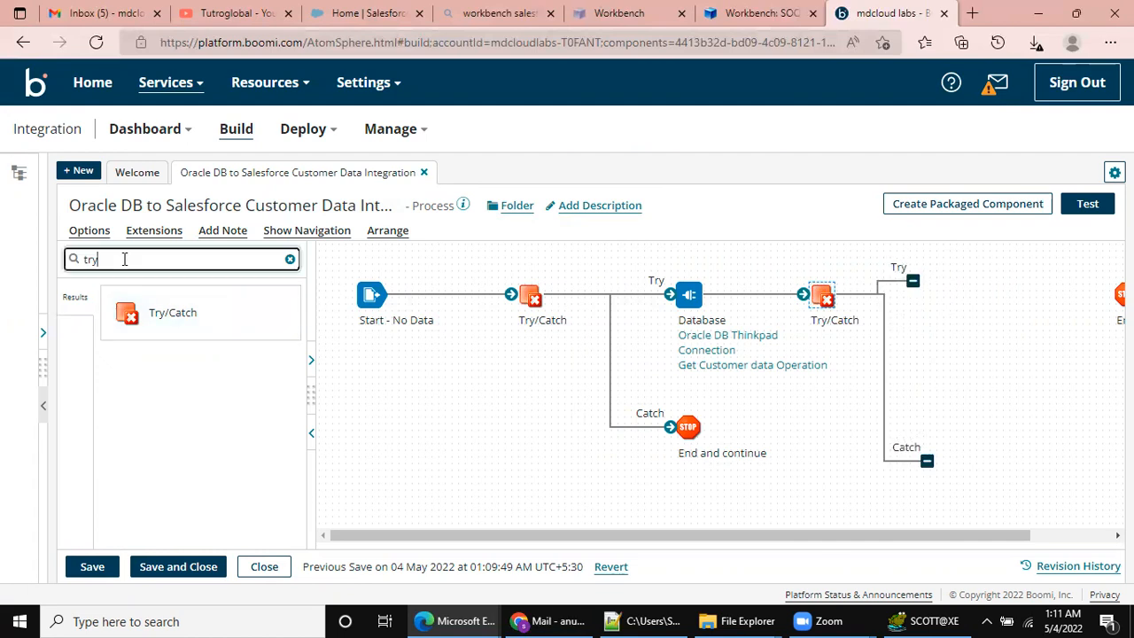
key("BackSpace")
key("BackSpace")
key("BackSpace")
type("map")
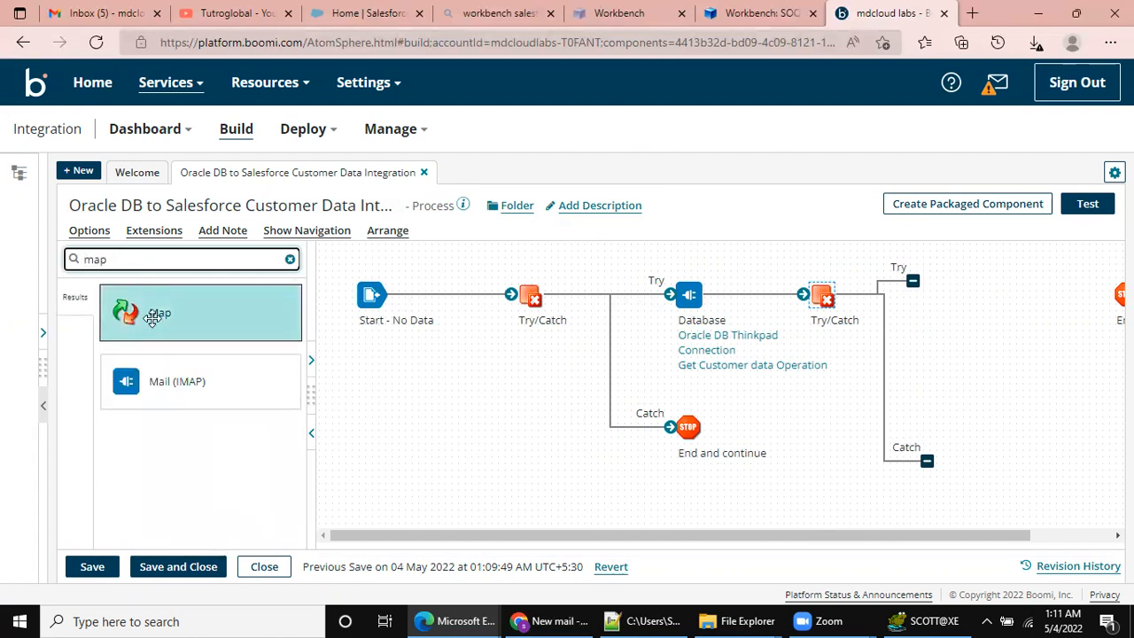
left_click_drag(157, 311, 891, 308)
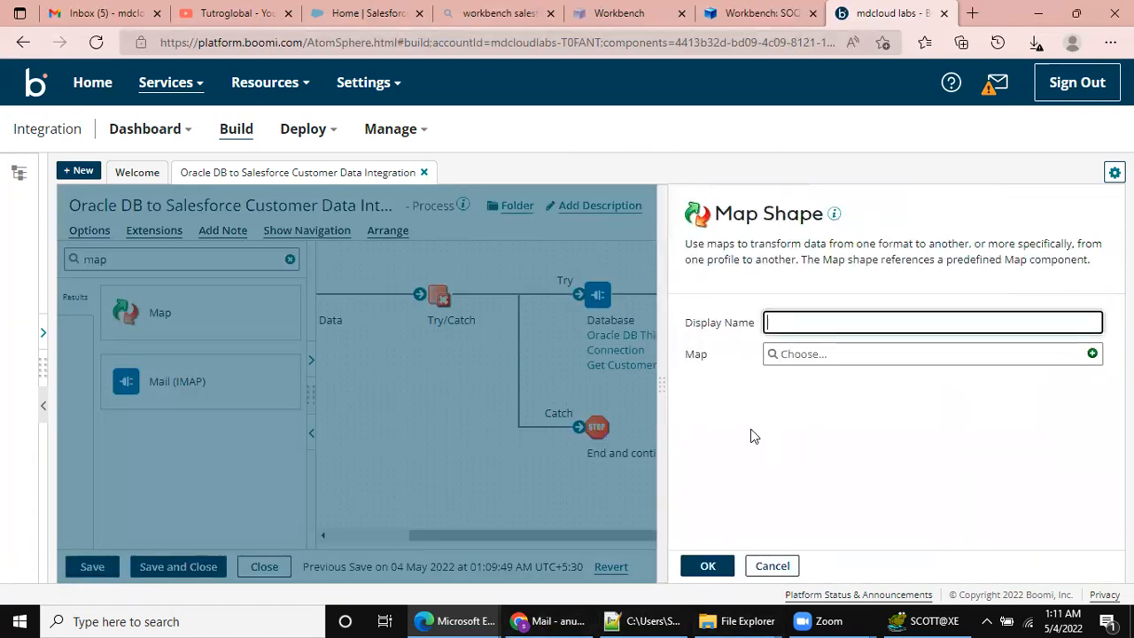
- Create a new map component for the Map shape and name it "Database to Salesforce Customer Map"
left_click(1093, 353)
key("BackSpace")
key("BackSpace")
key("BackSpace")
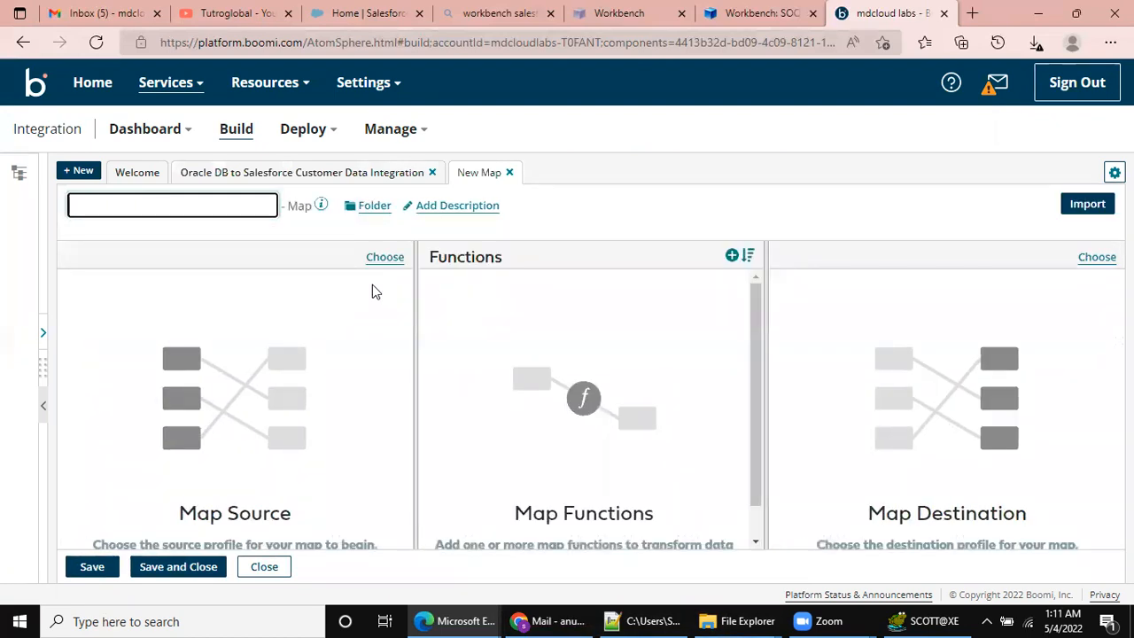
type("Dat")
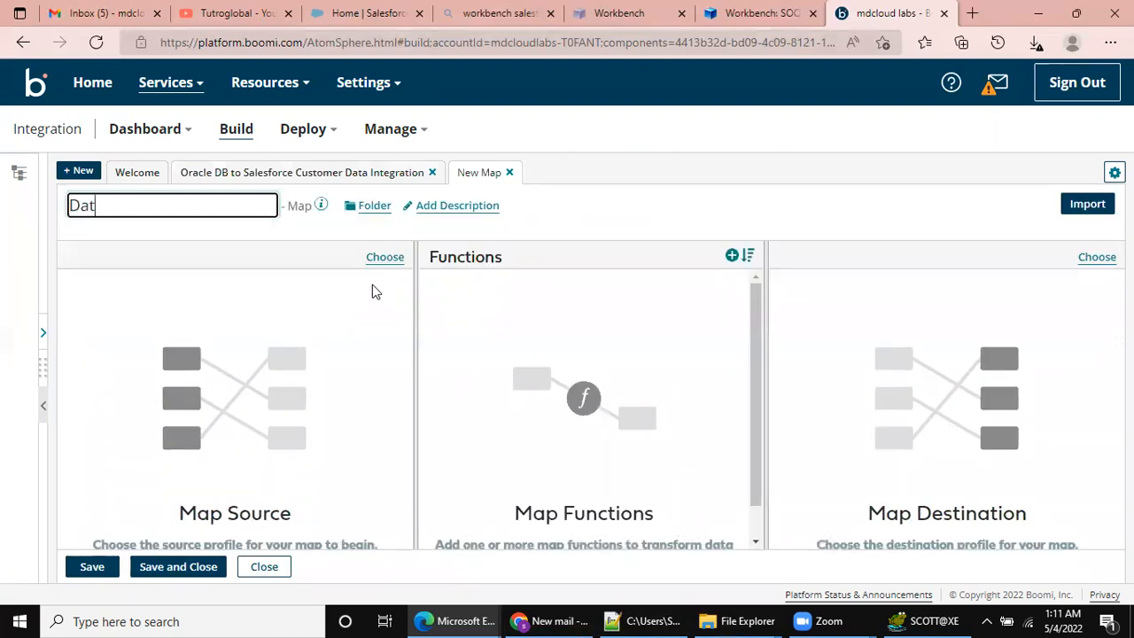
type("abase ")
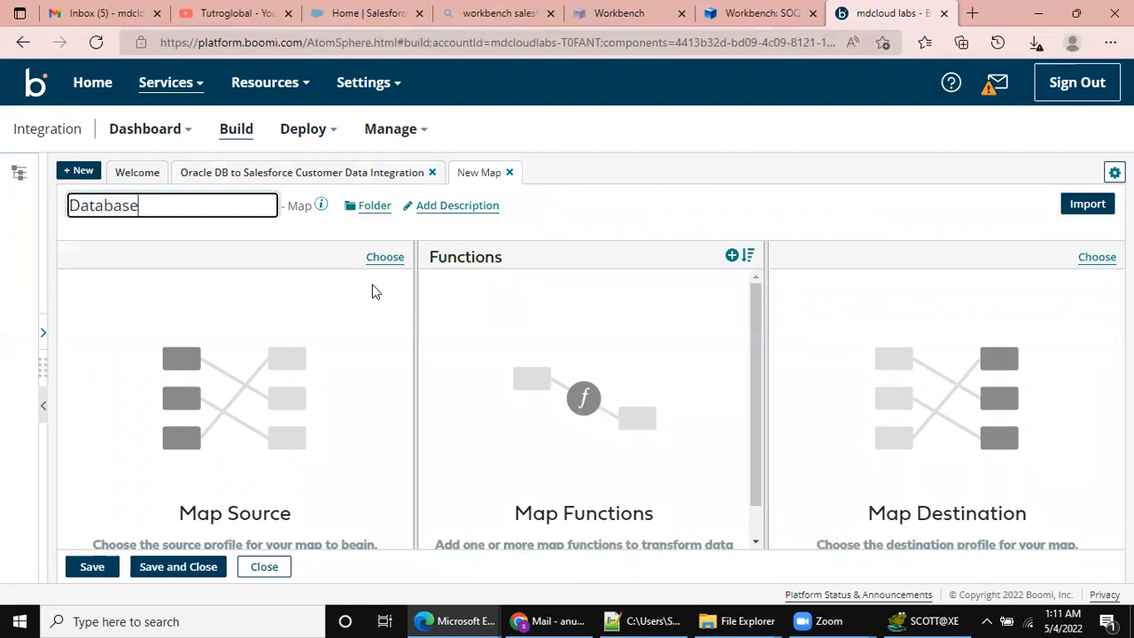
type("to Salesforce ")
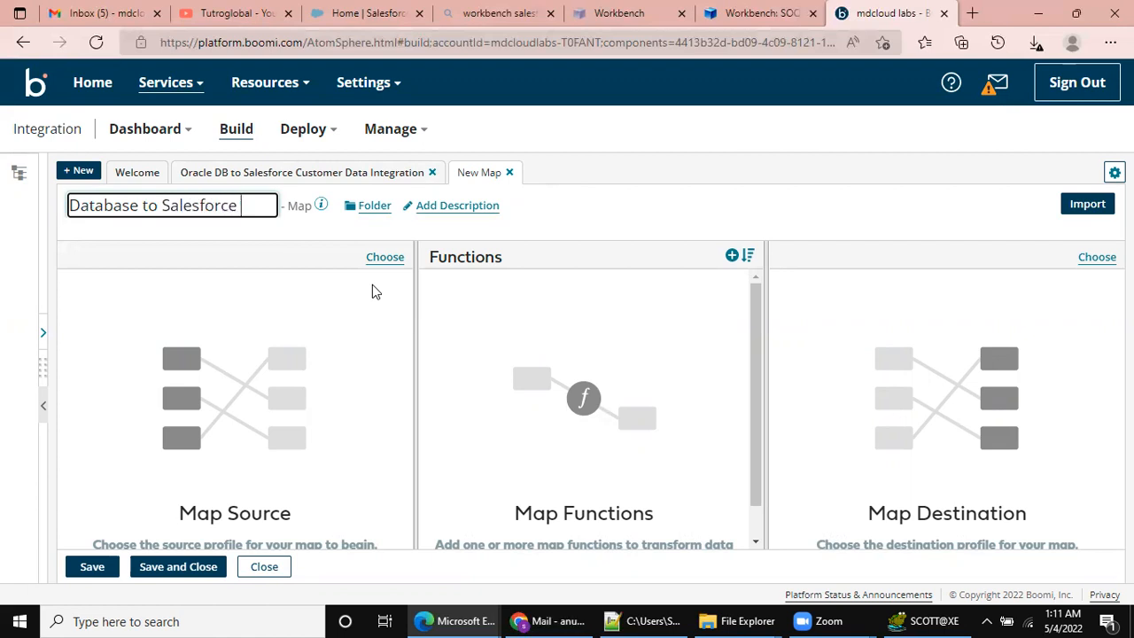
type("Customer")
type("Map")
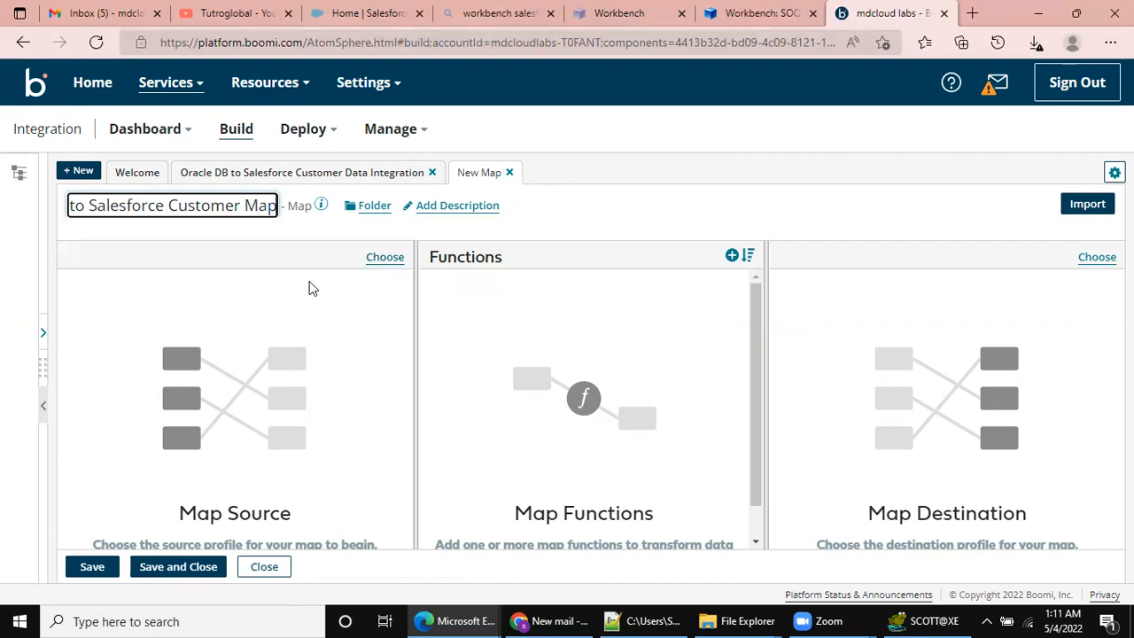
- Set the map's source to the database profile "Get Customer DB Profile" from the Mytube folder
left_click(390, 259)
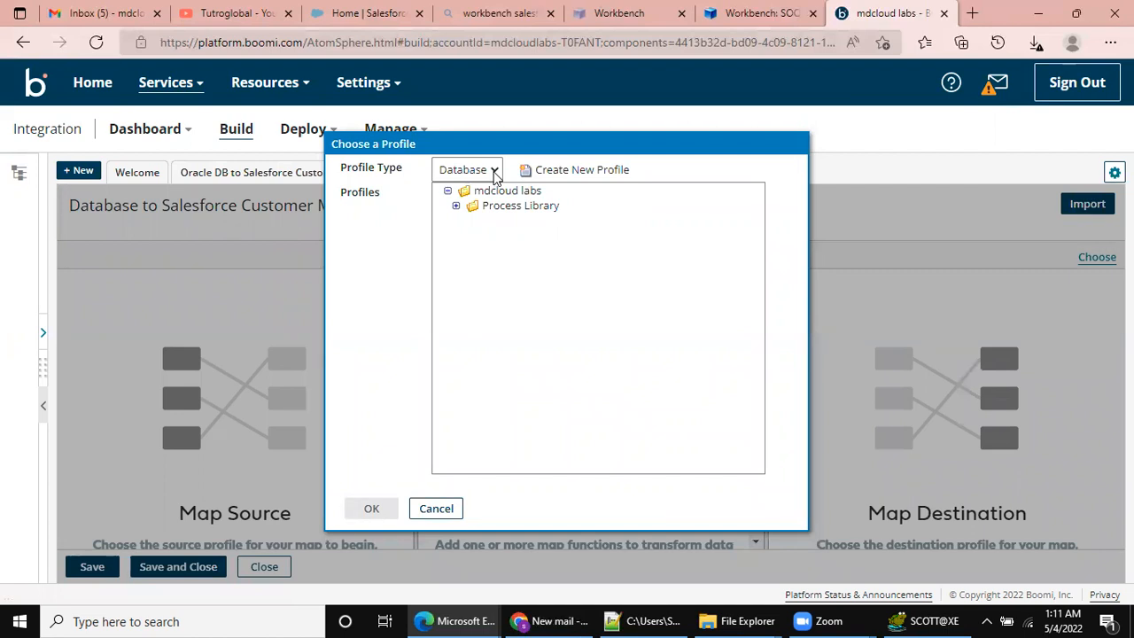
left_click(456, 205)
left_click(463, 221)
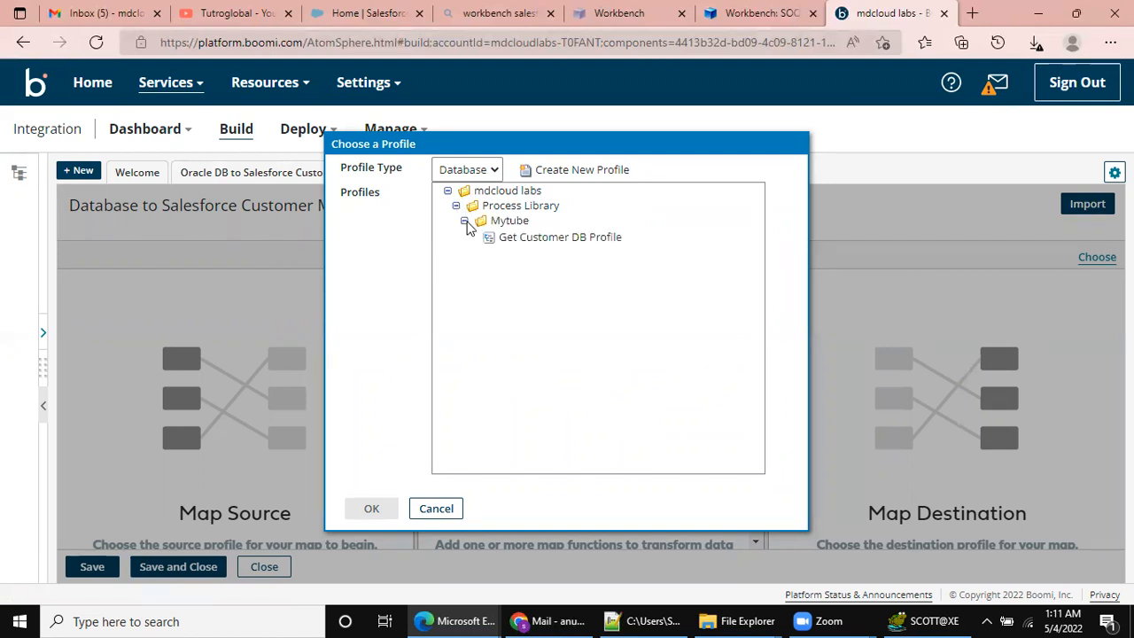
left_click(524, 241)
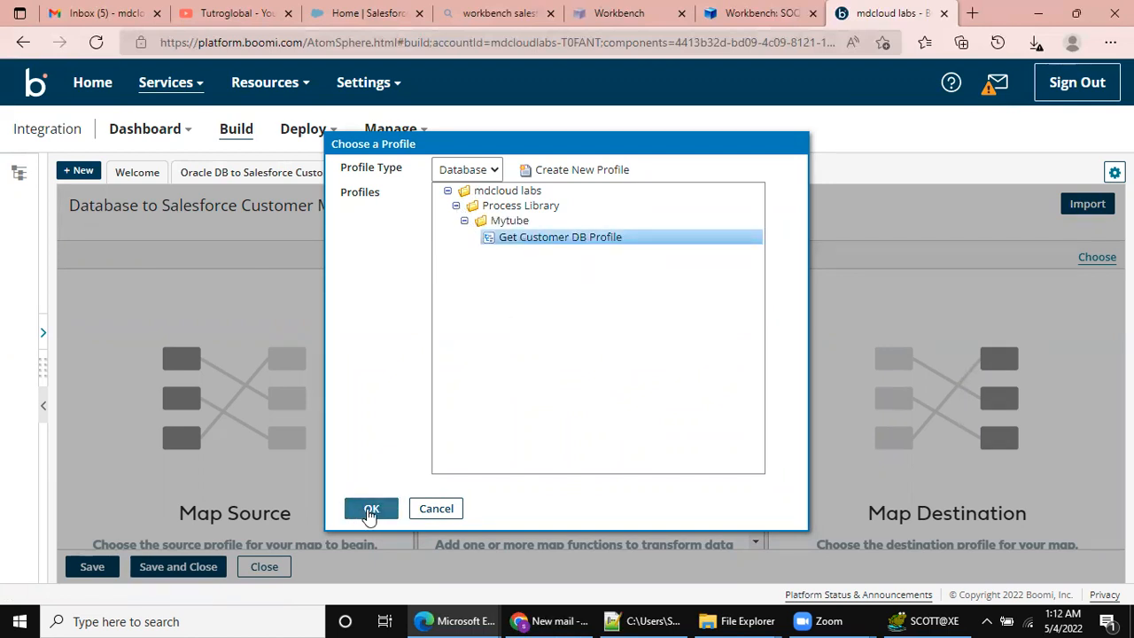
left_click(369, 510)
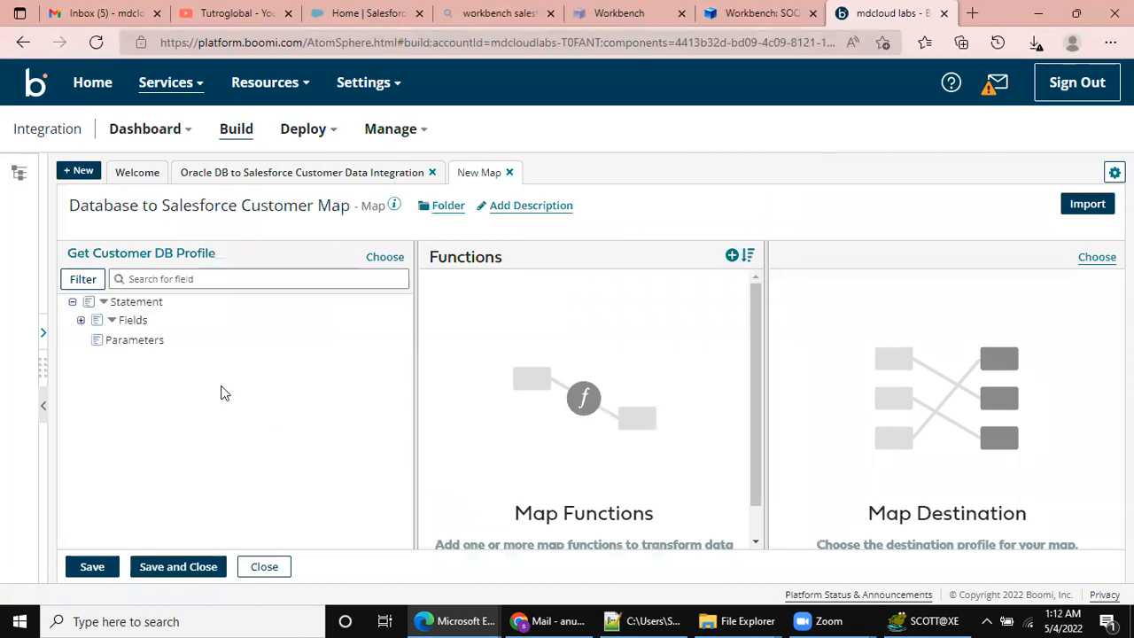
- Expand the source profile's Fields, save the map, and apply it to the Map shape in the process
left_click(81, 321)
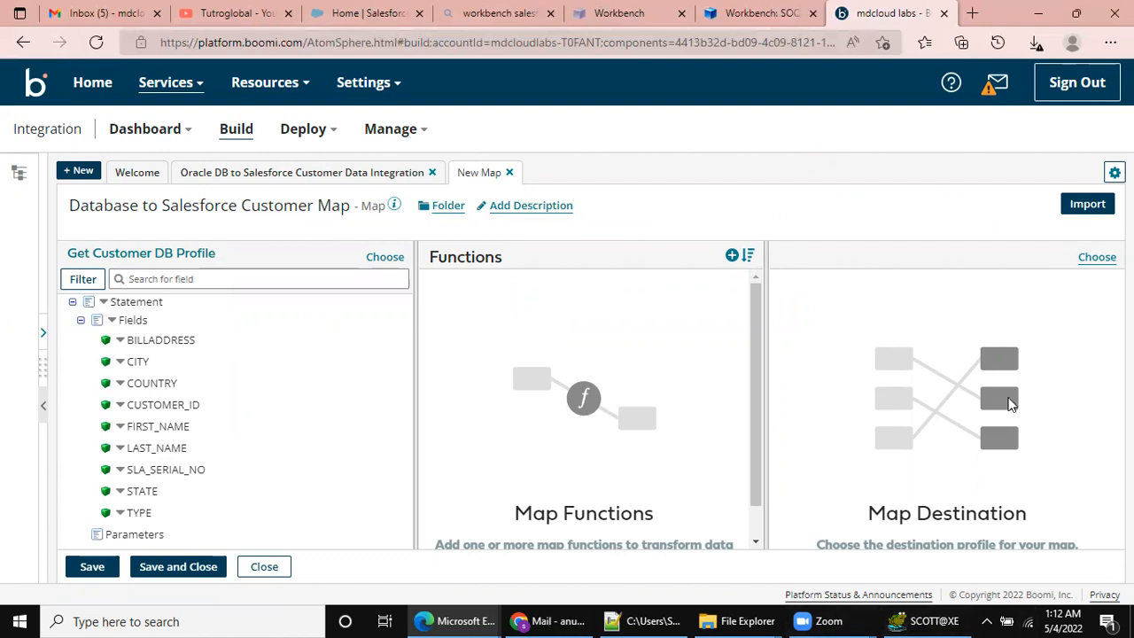
left_click(93, 567)
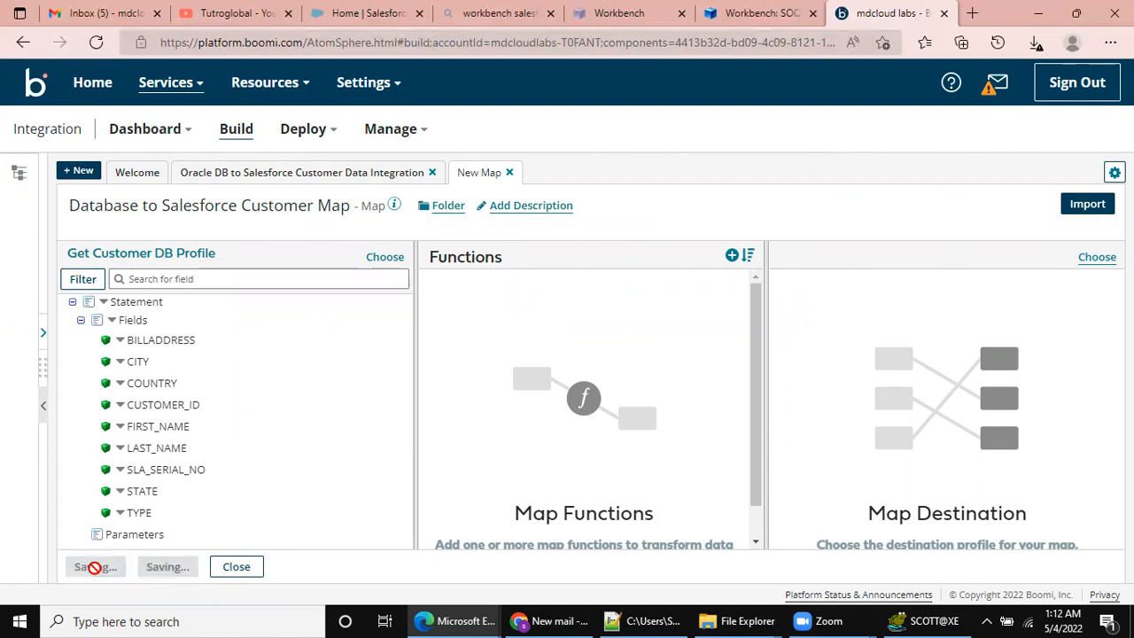
left_click(328, 178)
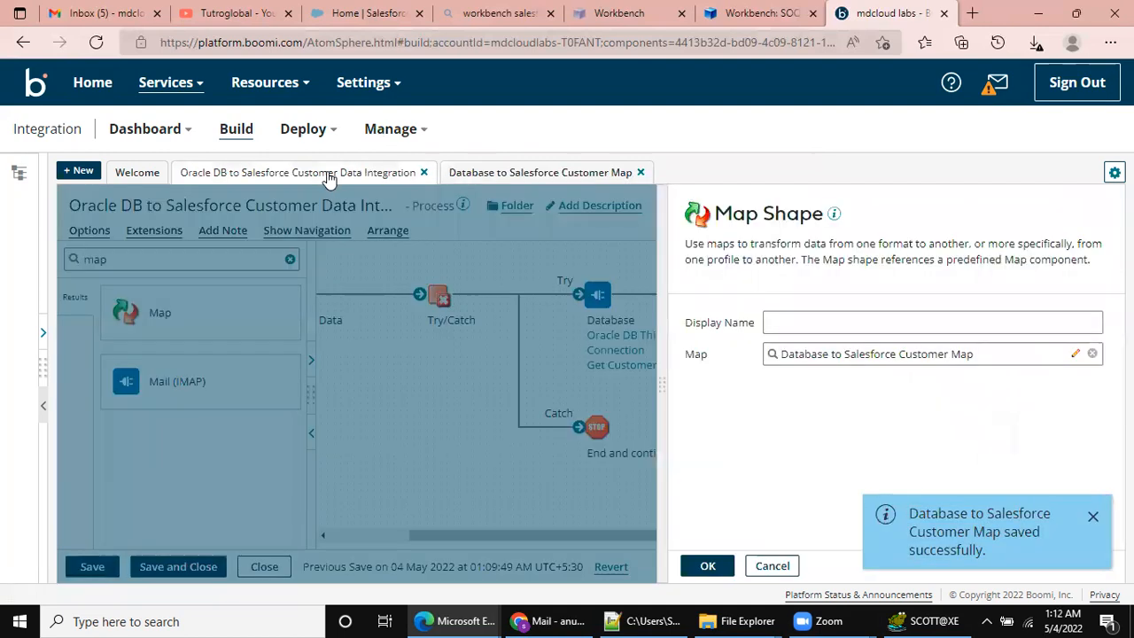
left_click(707, 568)
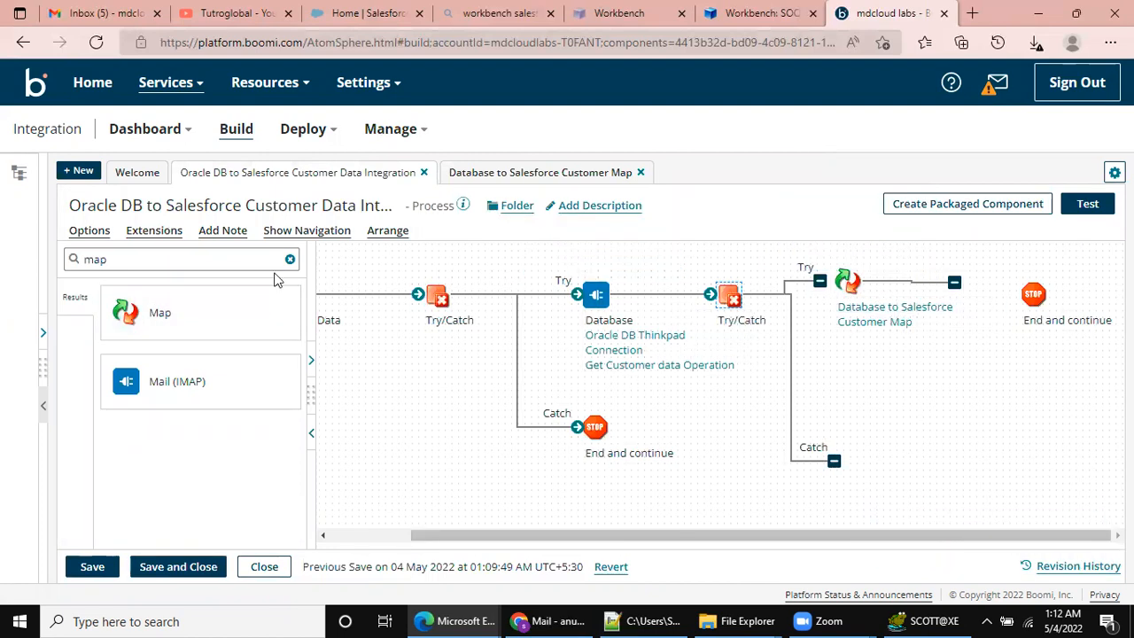
- Find the Salesforce connector and place it on the canvas below the "End and continue" shape beyond the Map shape
left_click(141, 261)
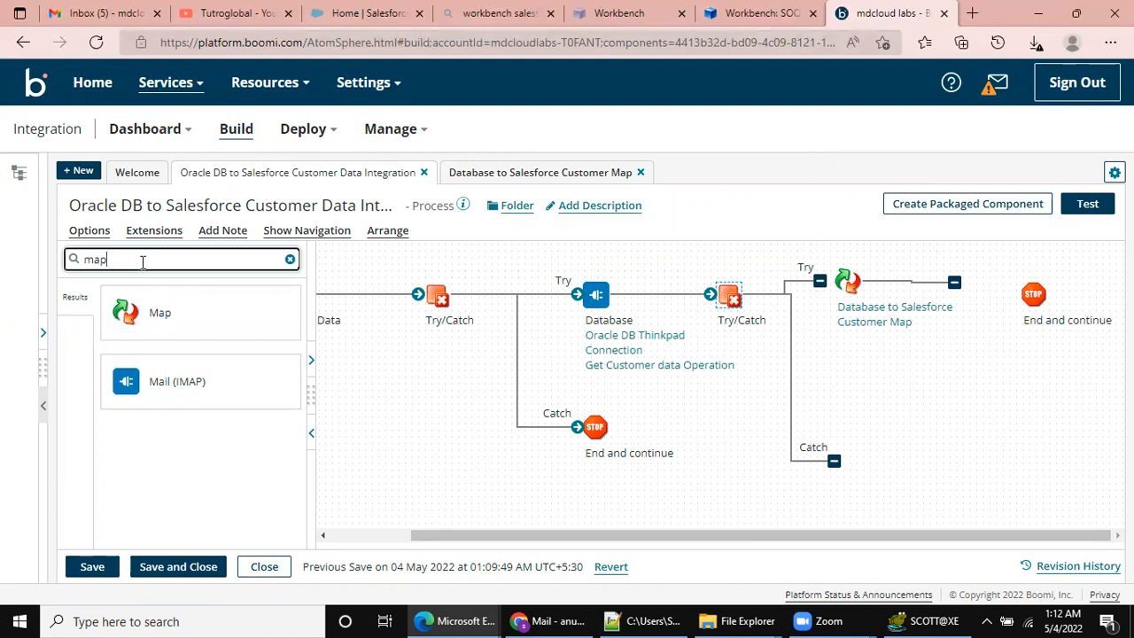
key("BackSpace")
key("BackSpace")
key("BackSpace")
type("s")
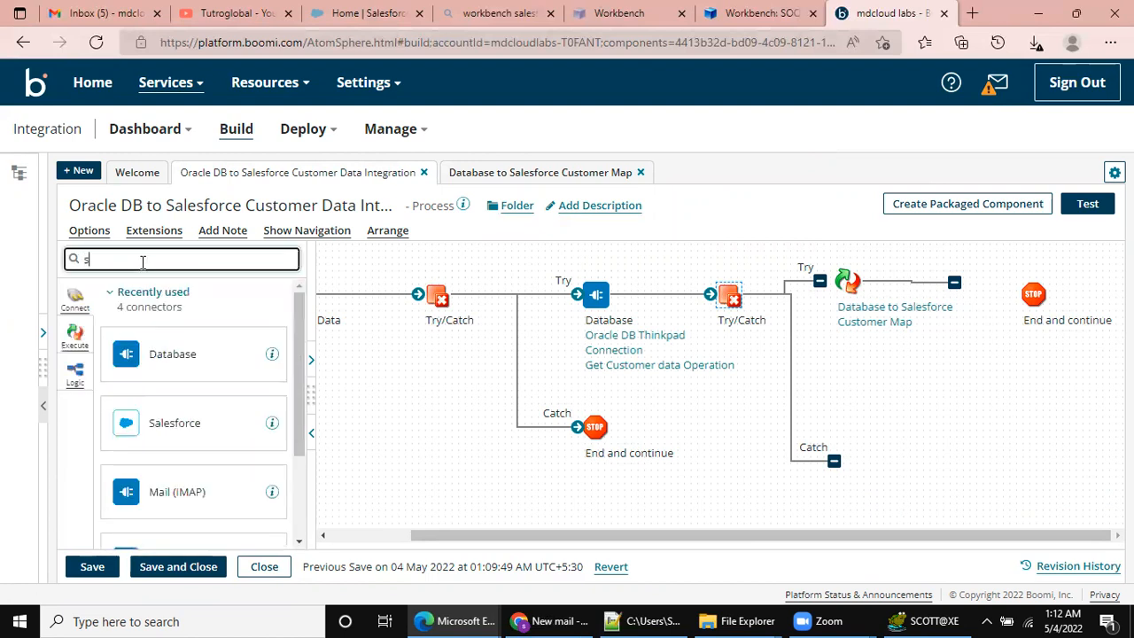
type("alesforce")
left_click_drag(153, 317, 1050, 363)
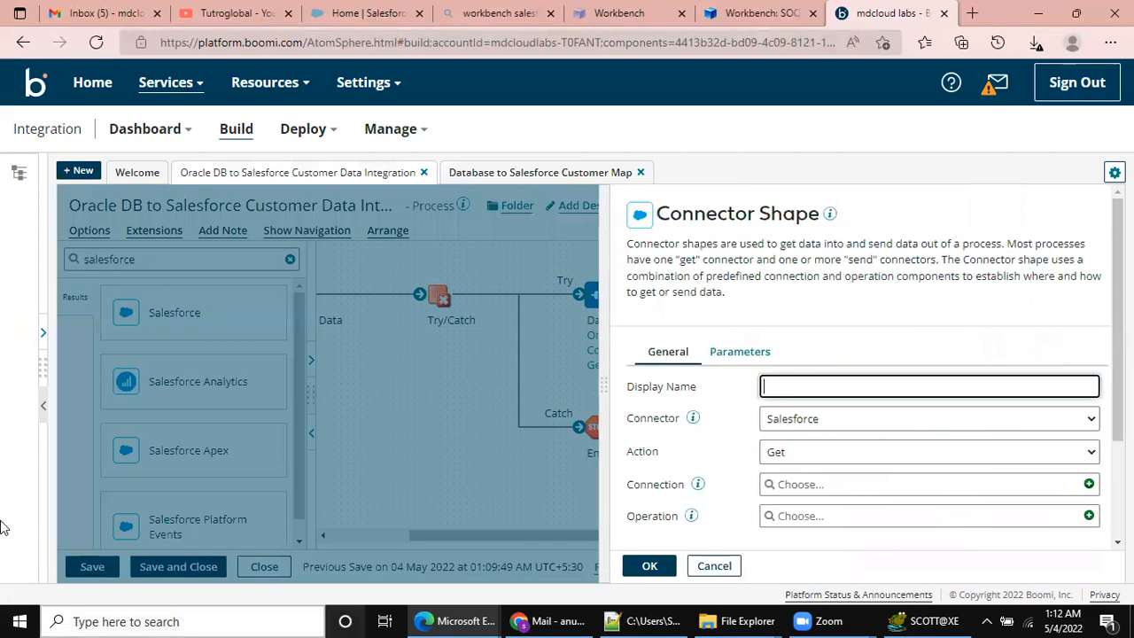
- Set the Salesforce connector's action to Send and choose "Salesforce Connection" from Common Components as its connection
left_click(803, 454)
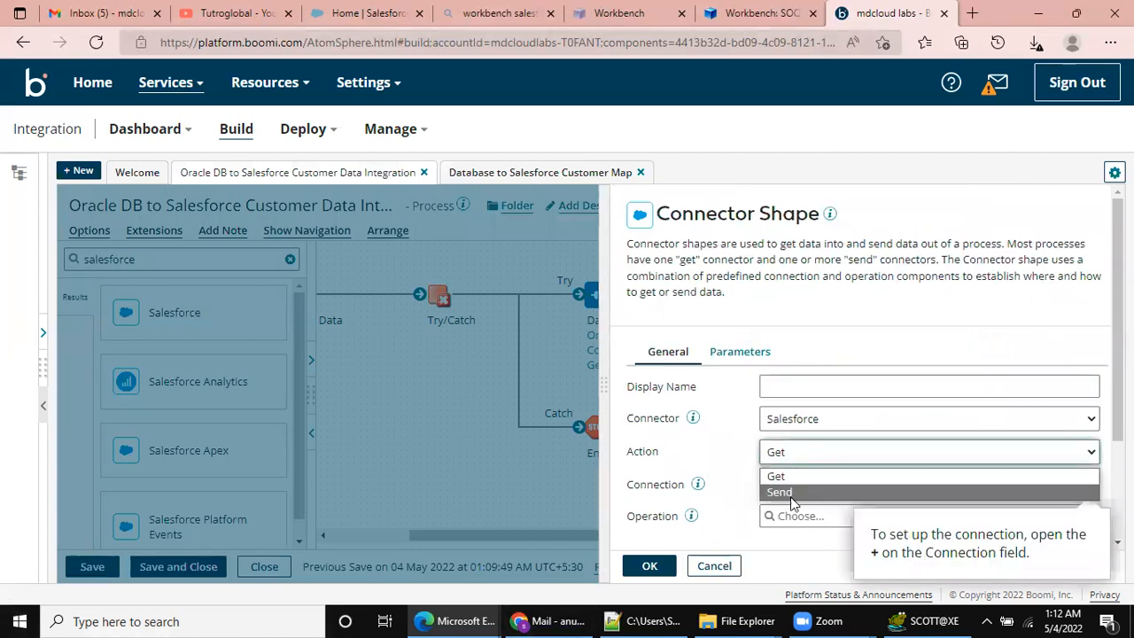
left_click(793, 493)
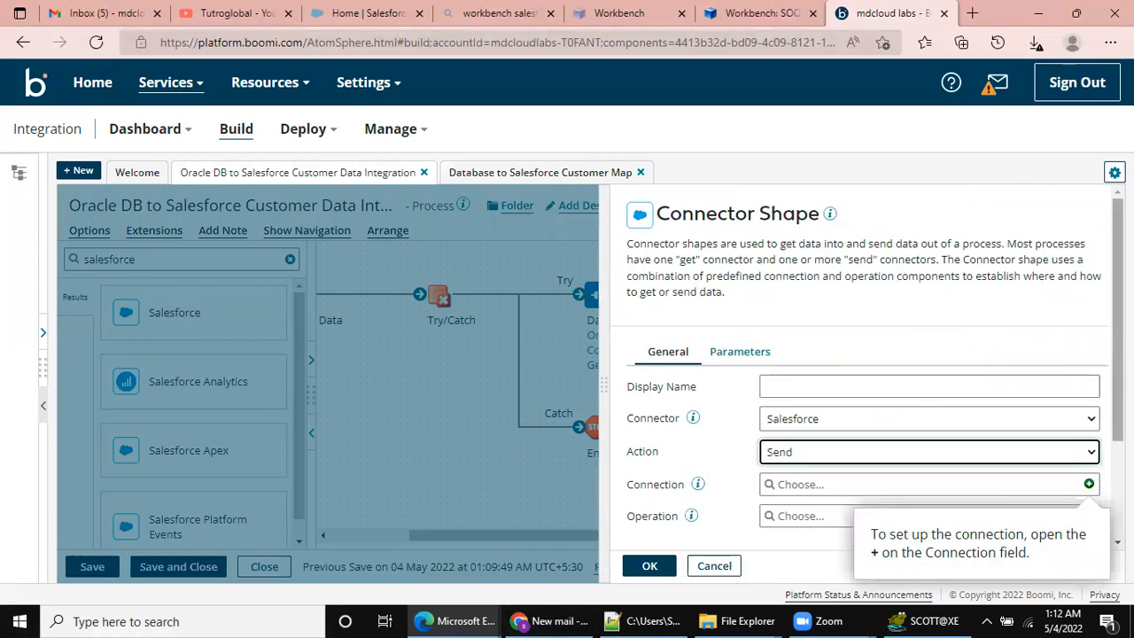
scroll(867, 357, "down", 3)
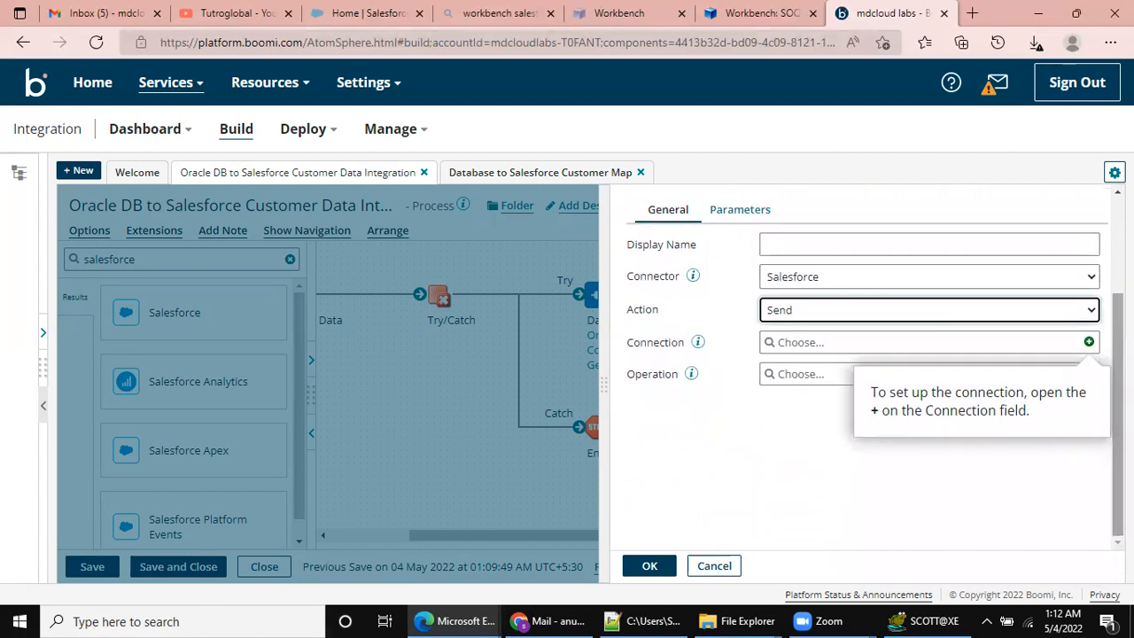
left_click(771, 344)
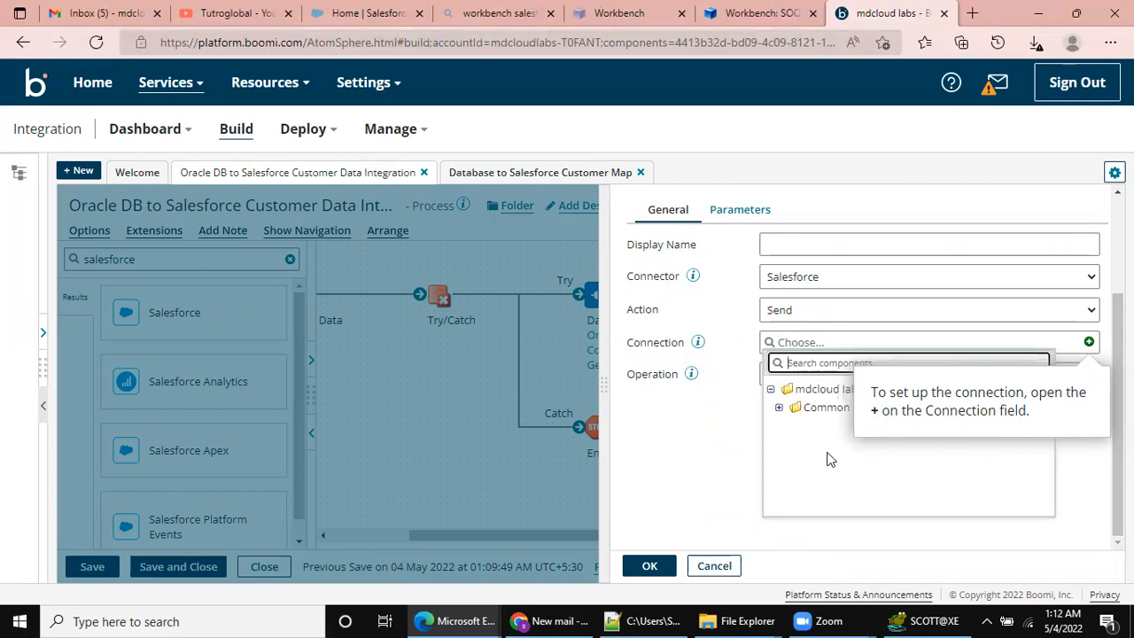
left_click(779, 408)
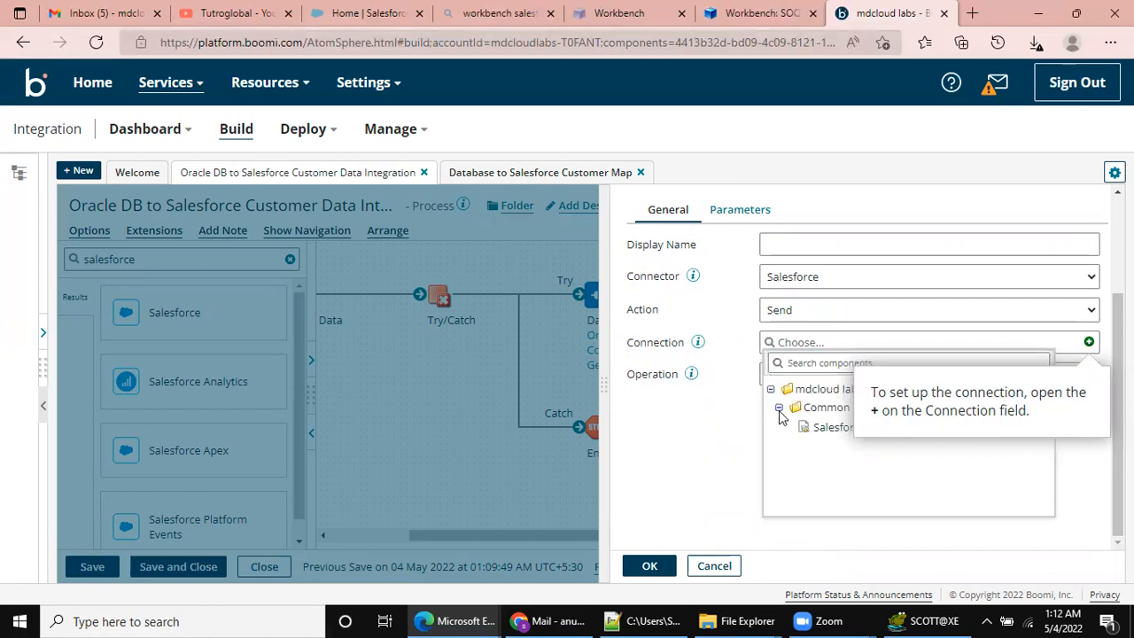
left_click(817, 428)
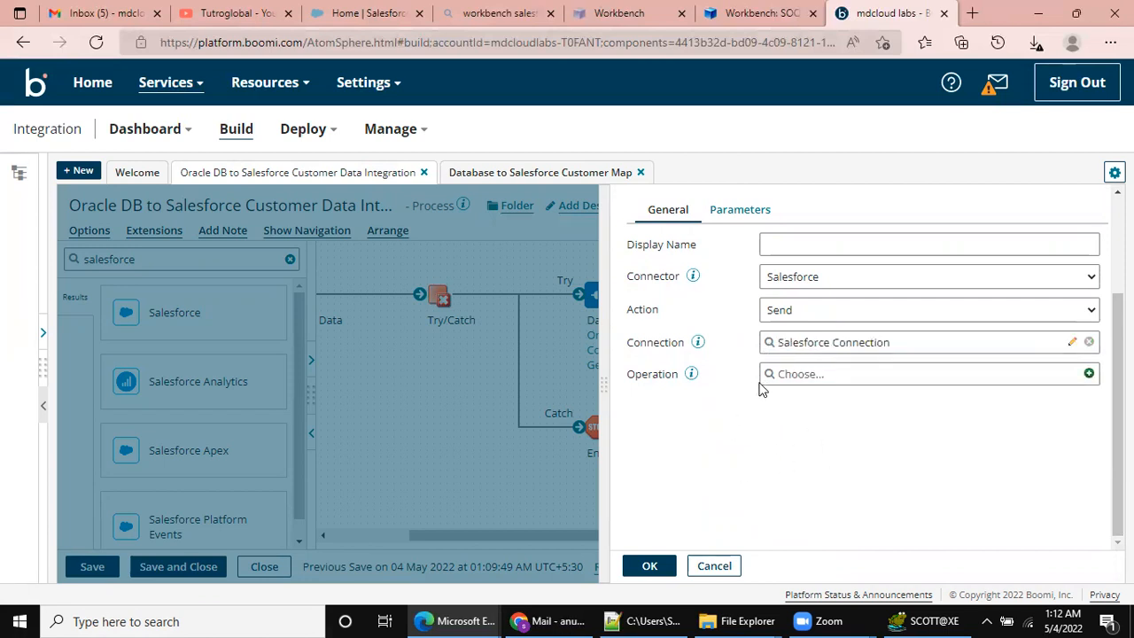
- Create a new Salesforce operation for the connector and name it "Customer data Upsert Operation"
left_click(1089, 373)
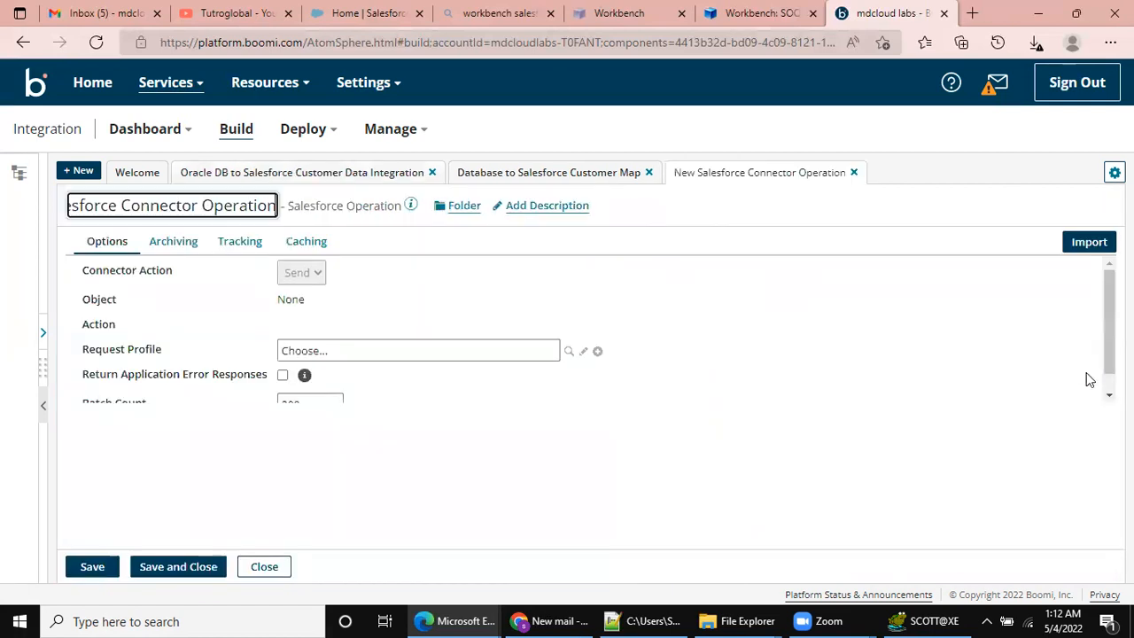
key("BackSpace")
key("BackSpace")
key("BackSpace")
key("BackSpace")
key("BackSpace")
key("BackSpace")
key("BackSpace")
key("BackSpace")
key("BackSpace")
key("BackSpace")
key("BackSpace")
key("BackSpace")
key("BackSpace")
key("BackSpace")
key("BackSpace")
key("BackSpace")
key("BackSpace")
key("BackSpace")
key("BackSpace")
key("BackSpace")
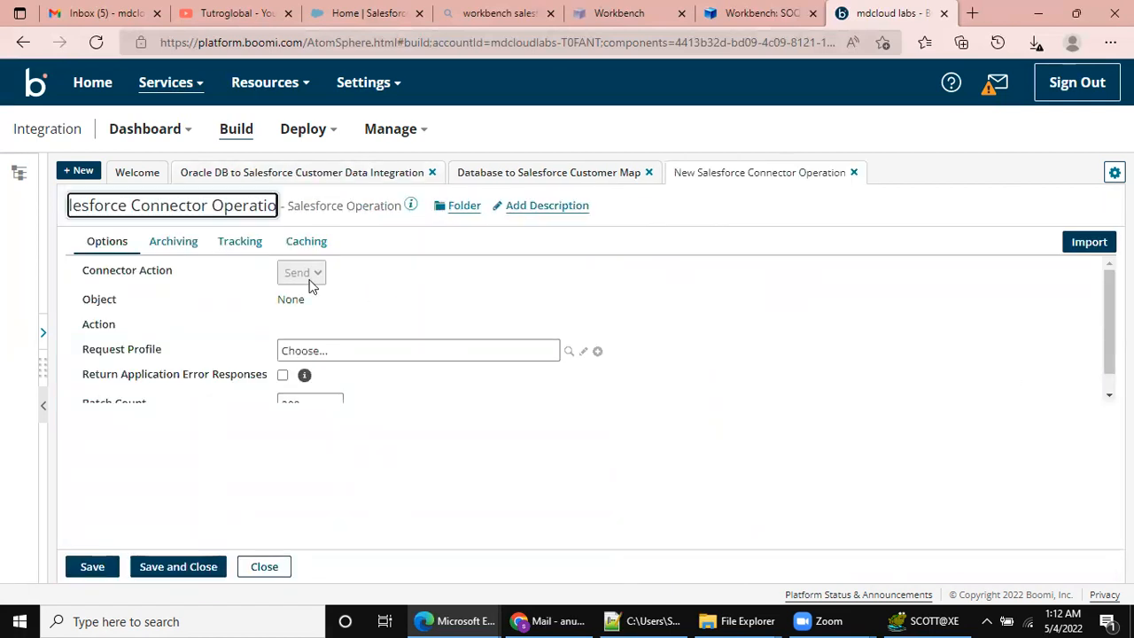
type("Custome")
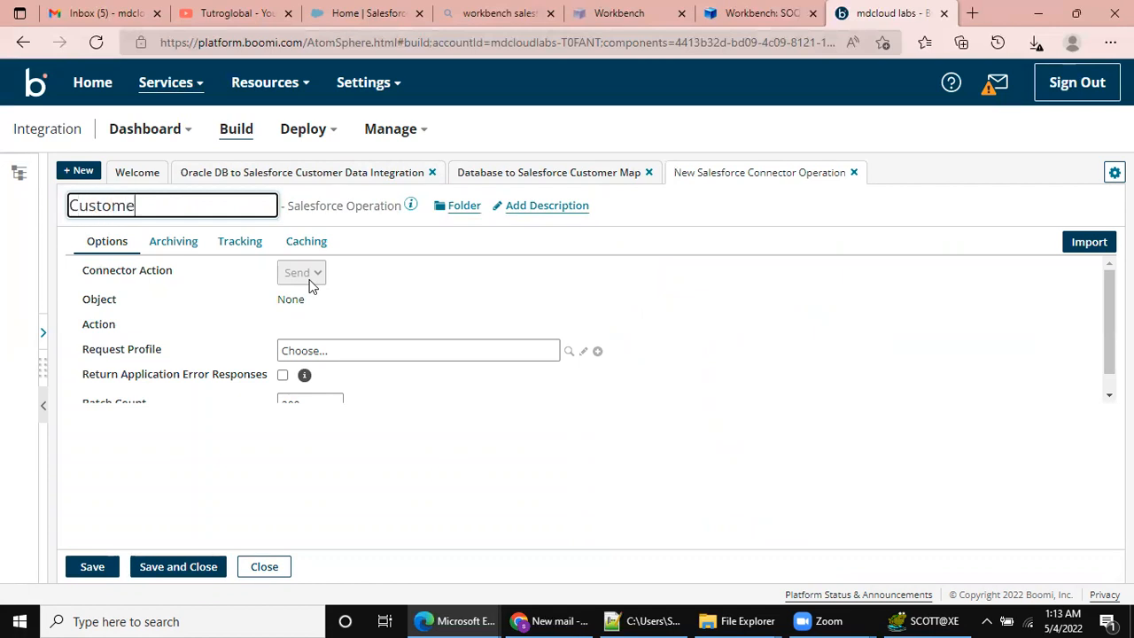
type("r data Upsert")
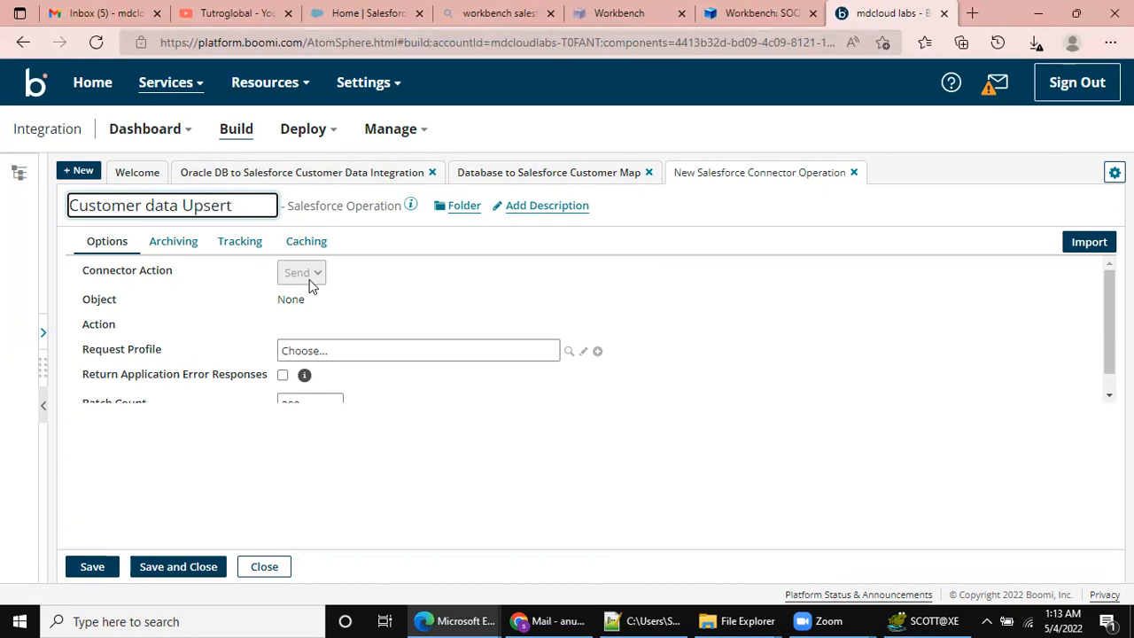
type(" Operation")
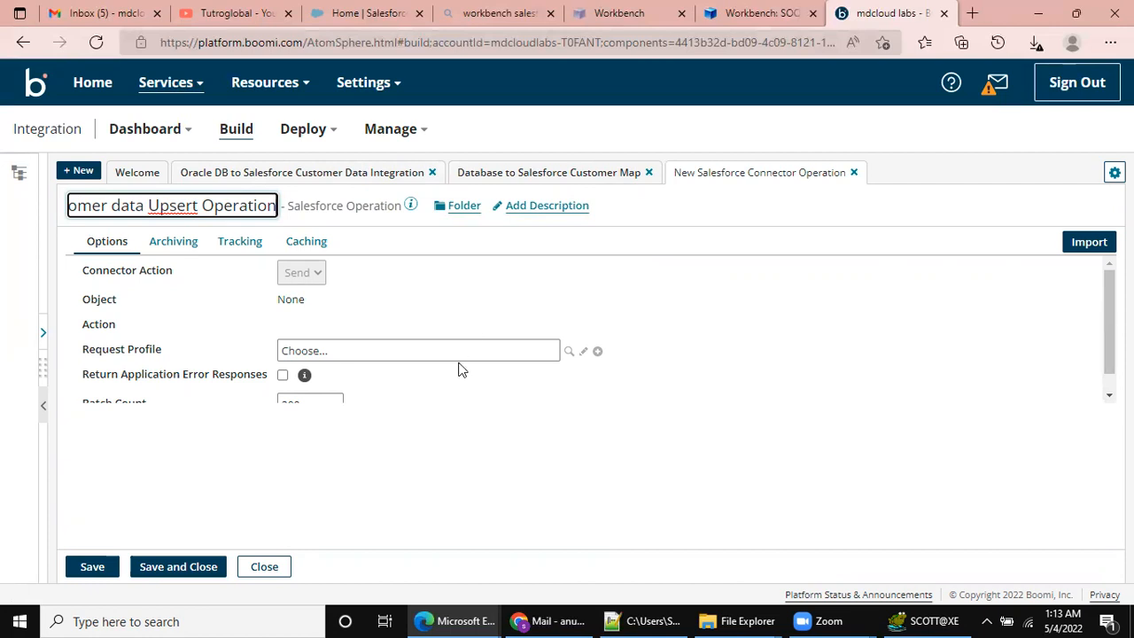
- Begin the operation's Salesforce import using "Salesforce Connection" from Common Components
left_click(1090, 245)
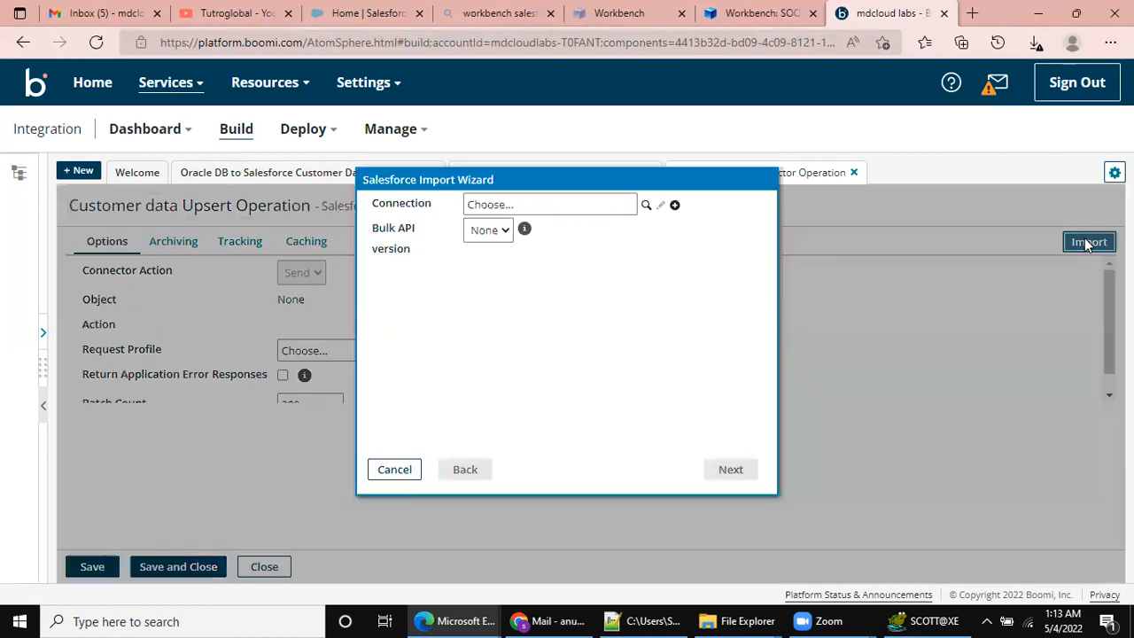
left_click(646, 206)
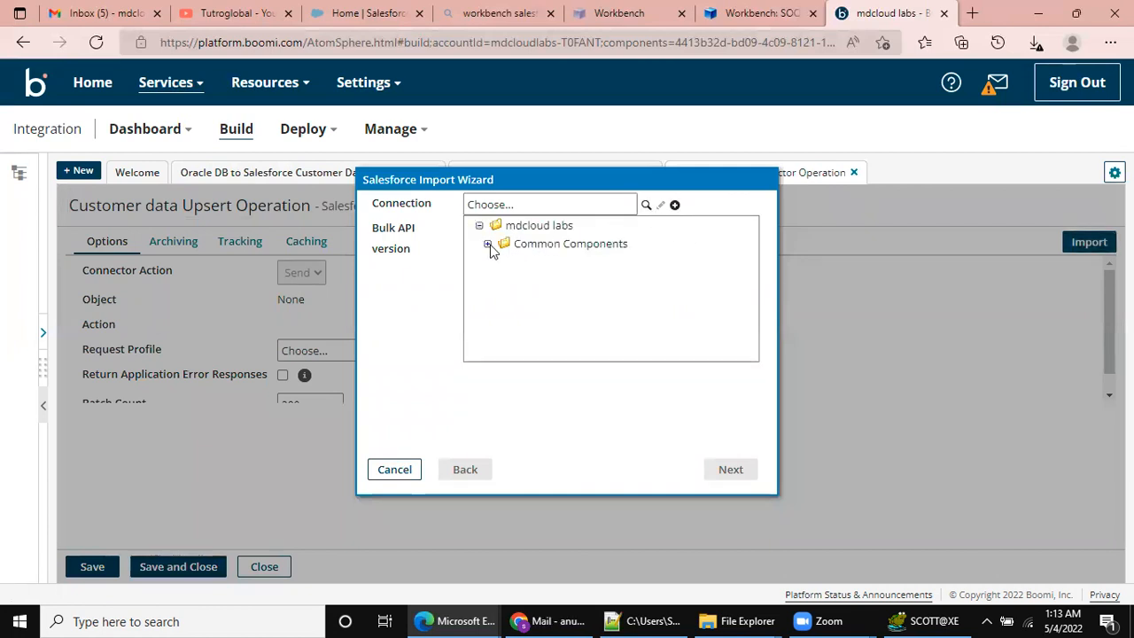
left_click(489, 245)
left_click(572, 265)
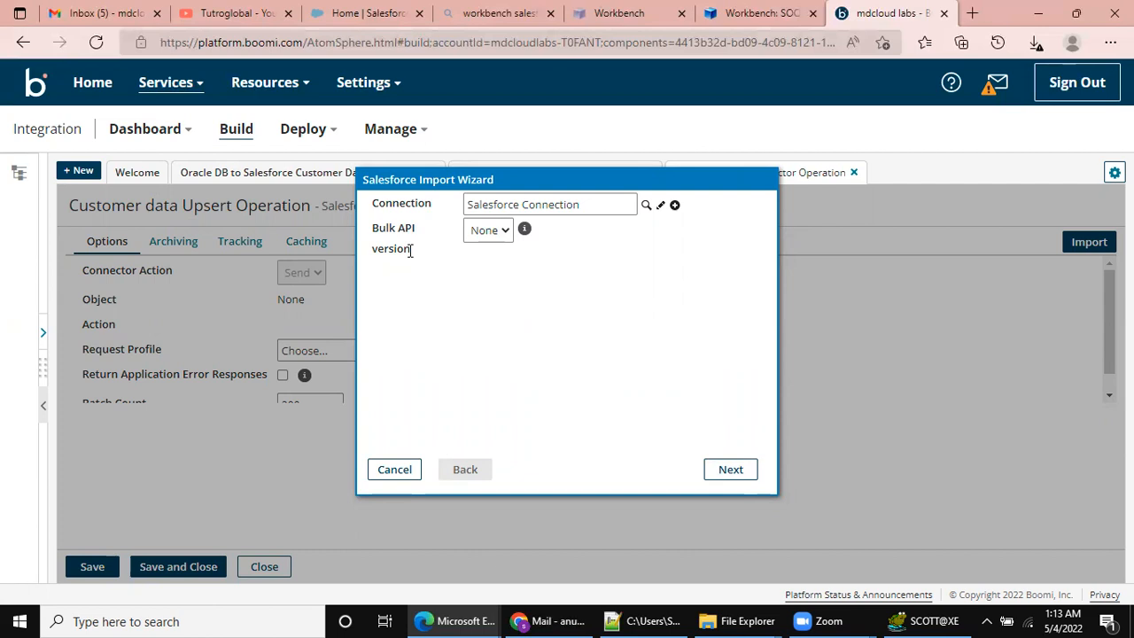
left_click(732, 475)
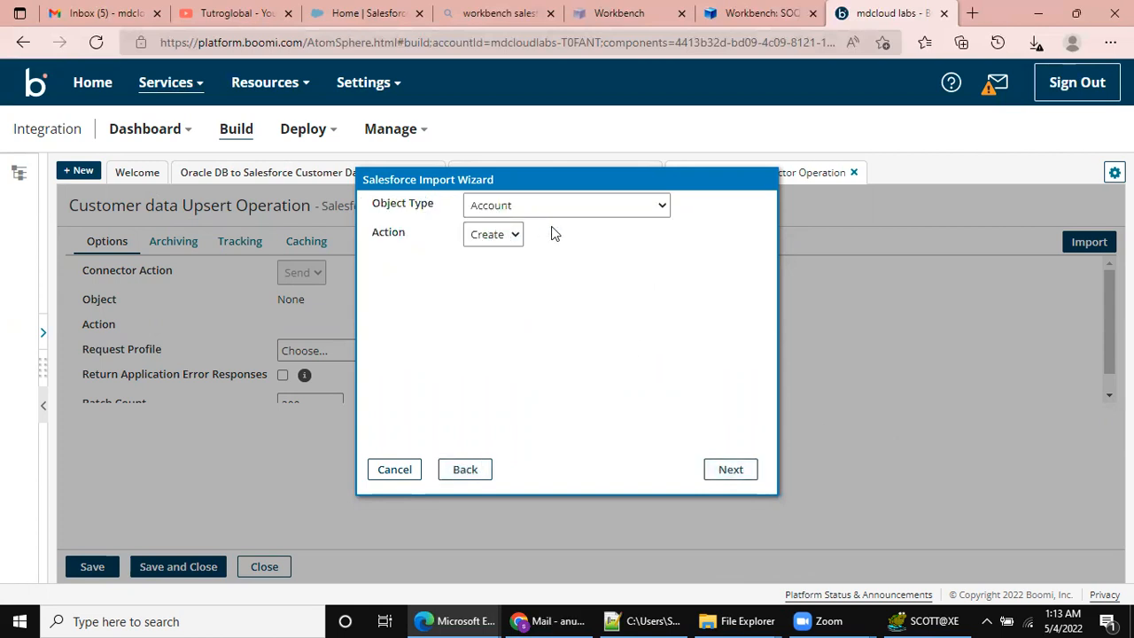
- Import the Account object with the Upsert action and finish loading the operation
left_click(640, 206)
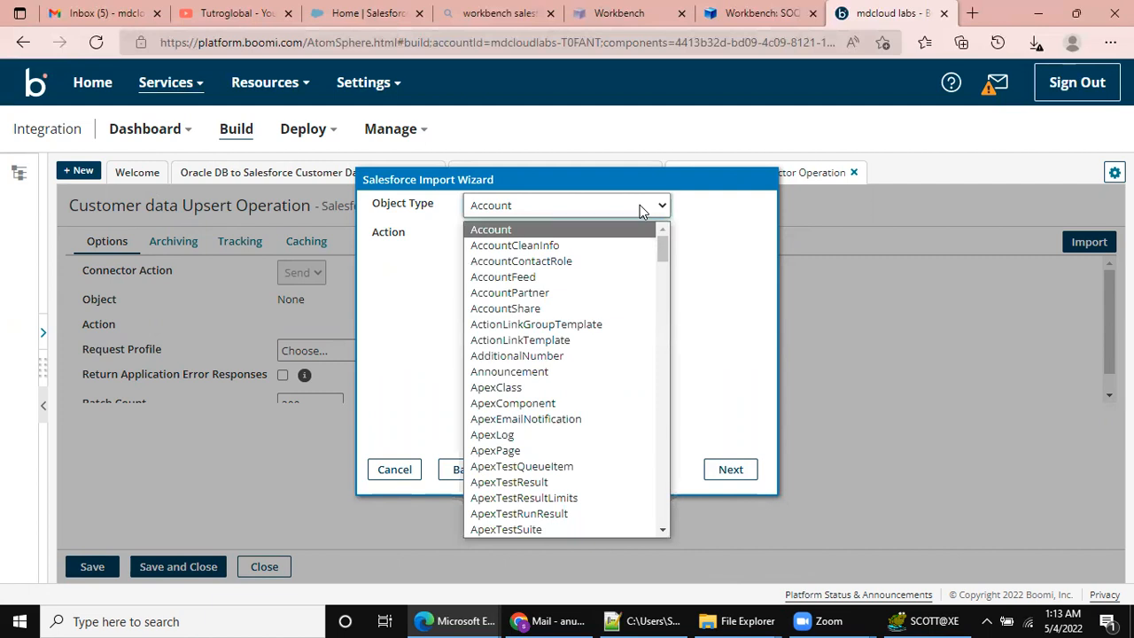
left_click(640, 204)
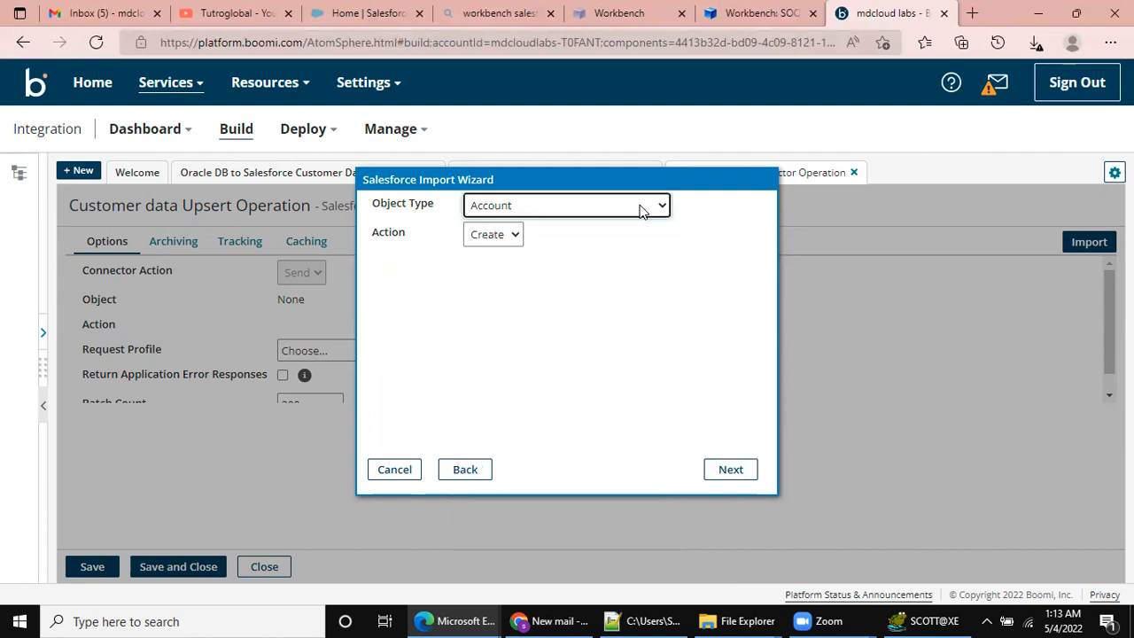
left_click(515, 235)
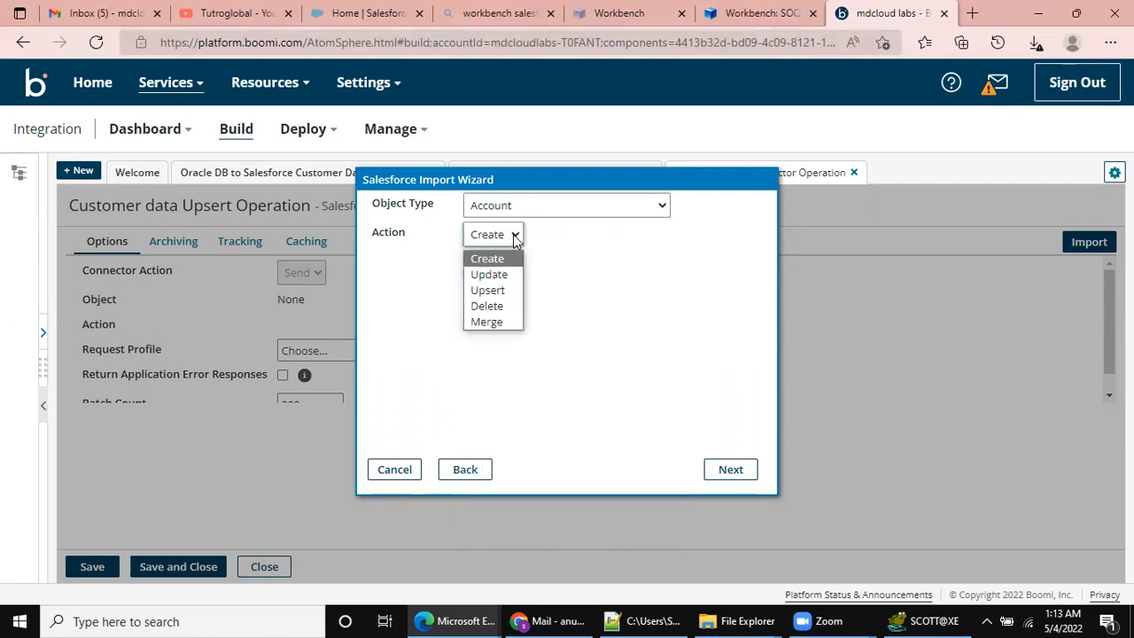
left_click(502, 292)
left_click(726, 476)
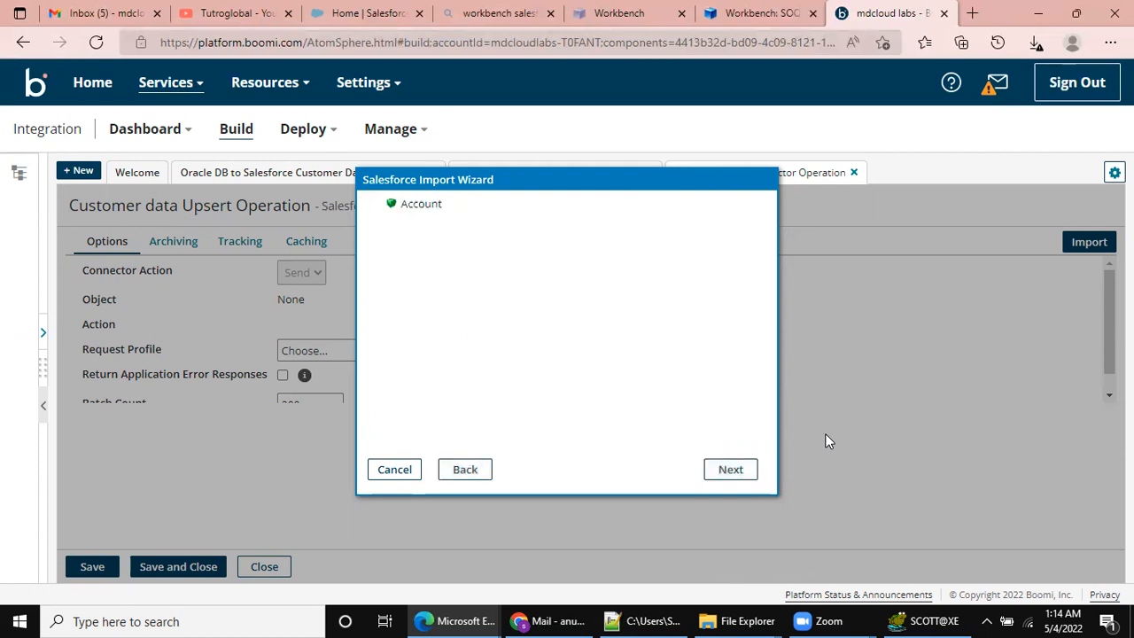
left_click(739, 464)
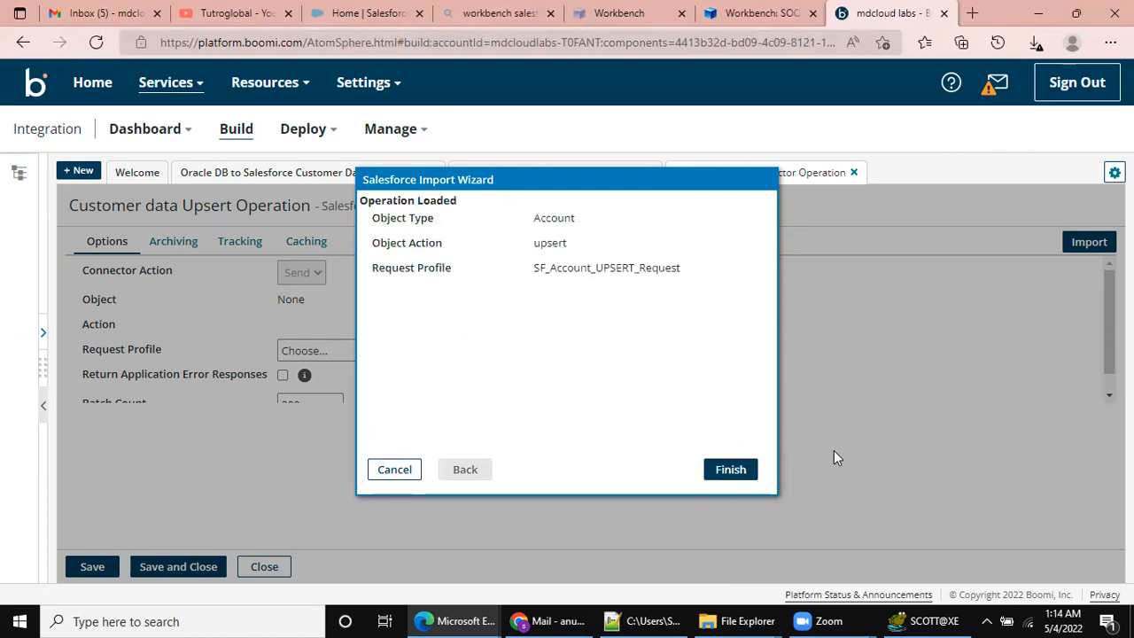
left_click(732, 470)
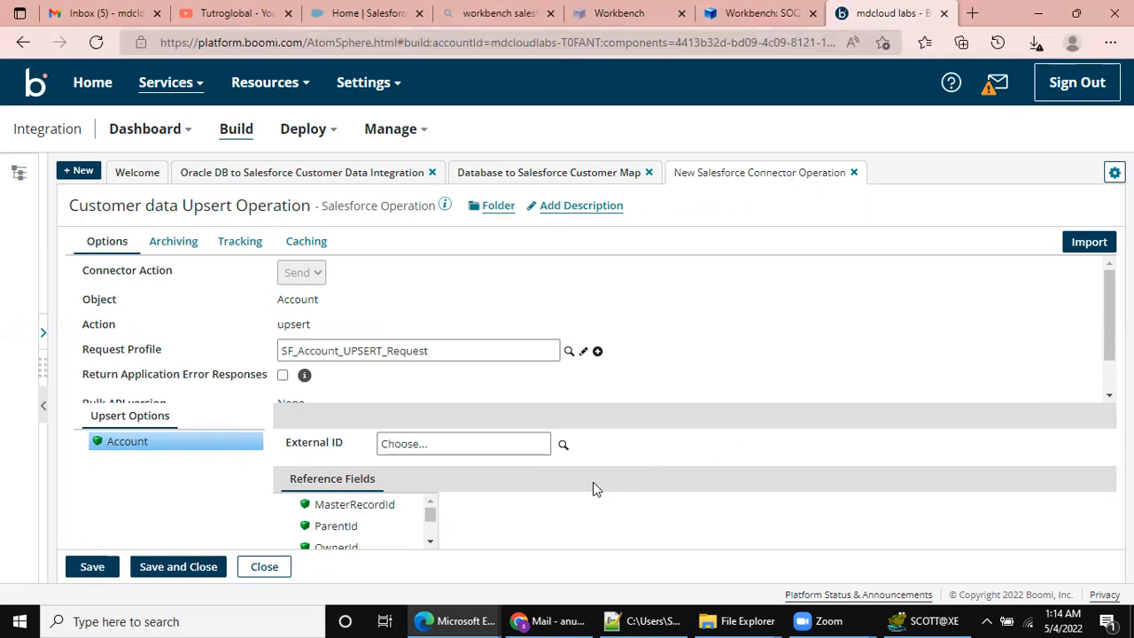
- Set the Account upsert's External ID to customerid__c, save and close the operation, and confirm the Salesforce connector settings
left_click(563, 448)
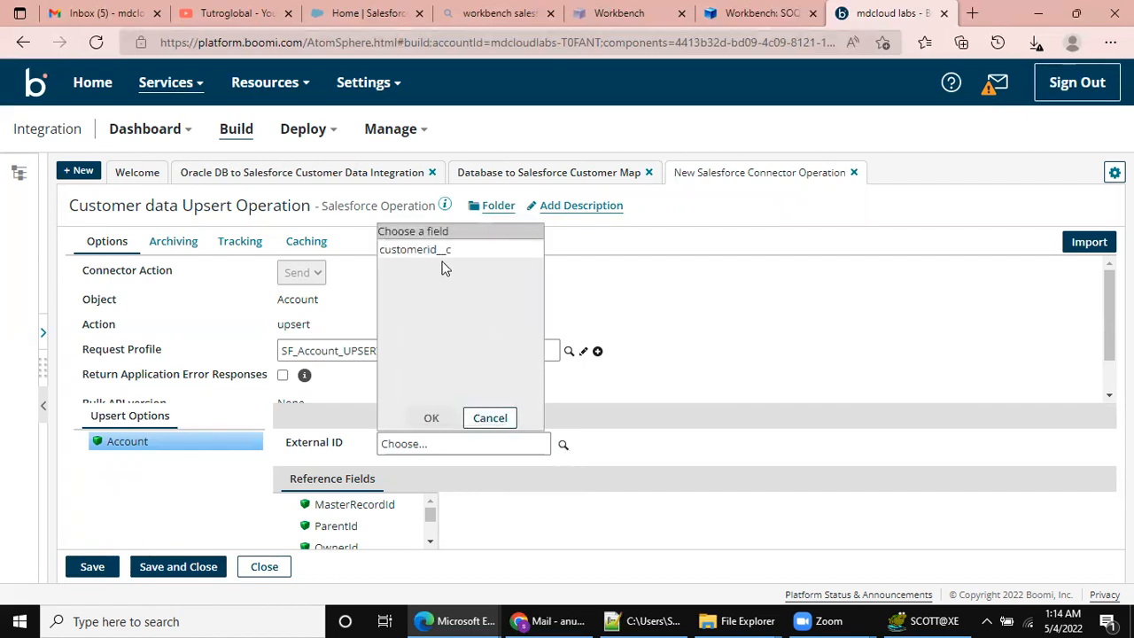
left_click(438, 251)
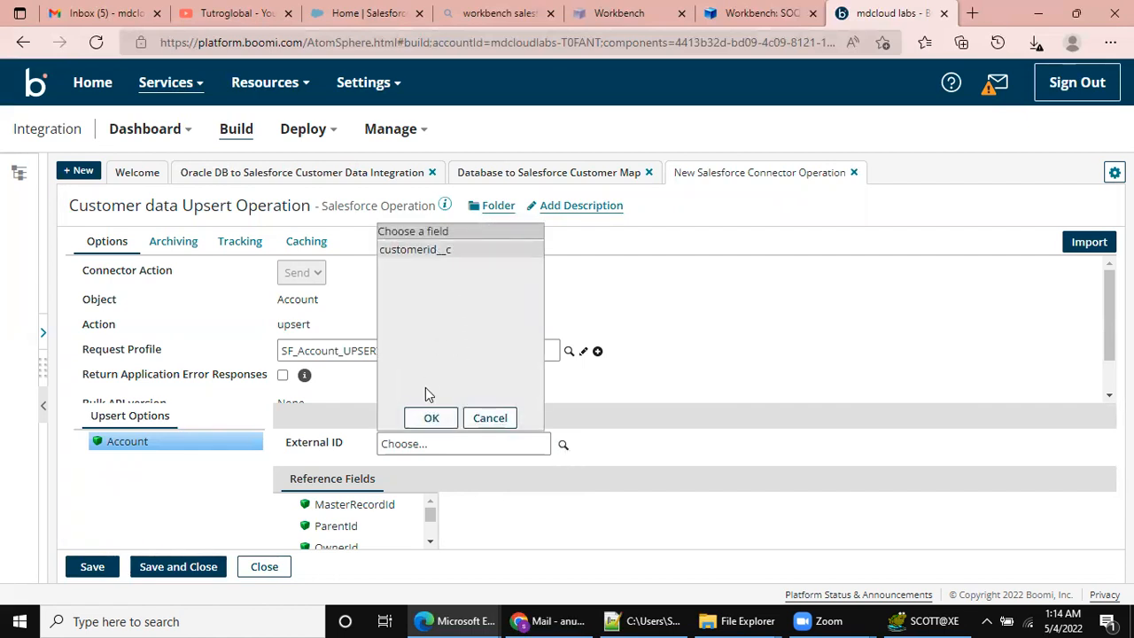
left_click(430, 420)
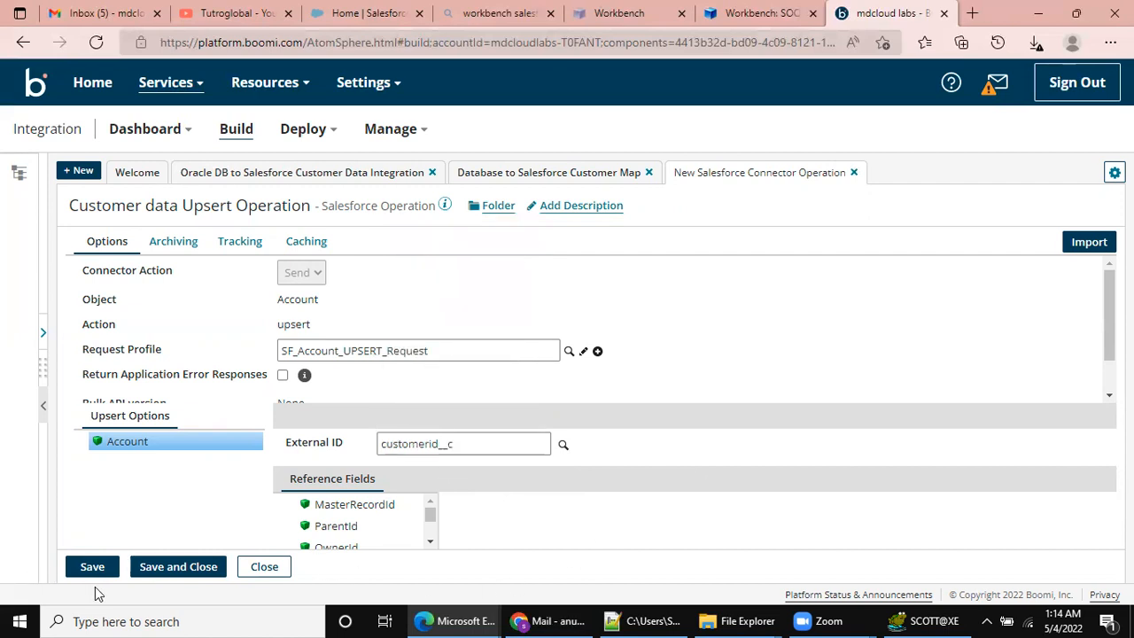
left_click(181, 567)
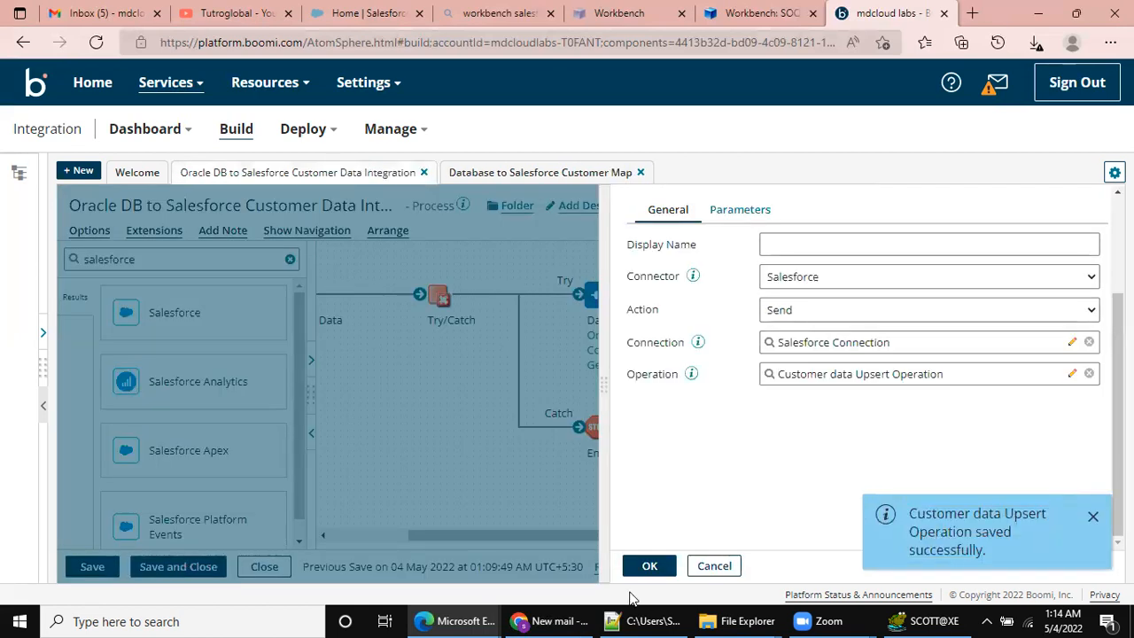
left_click(650, 566)
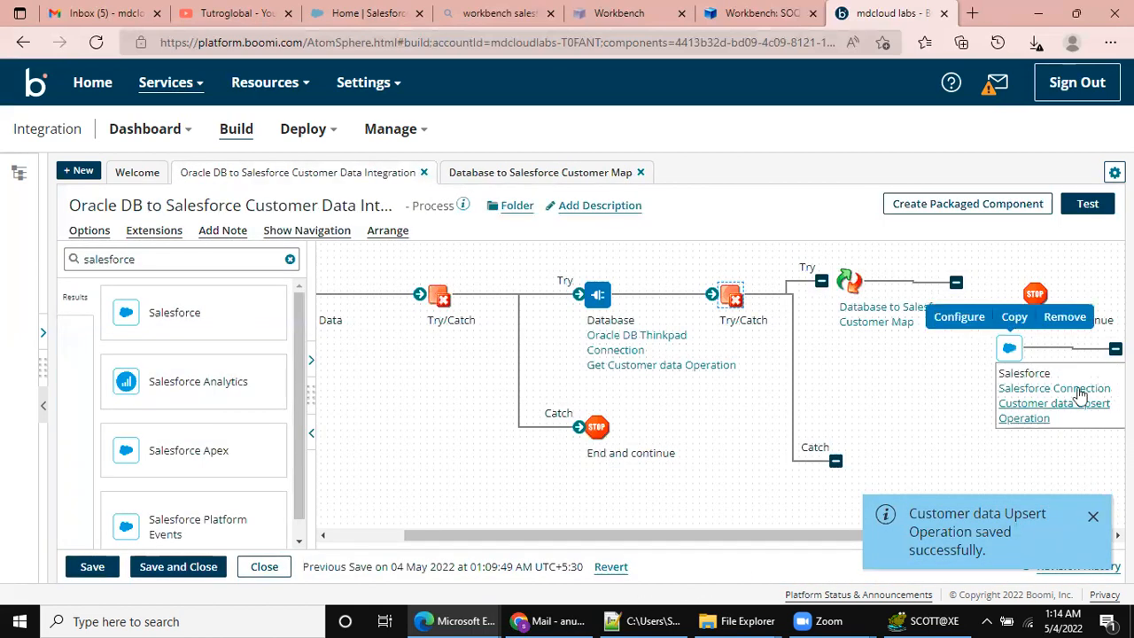
- Open the Database to Salesforce Customer Map and choose the XML profile SF_Account_UPSERT_Request from the Mytube folder as its destination
left_click_drag(701, 536, 745, 537)
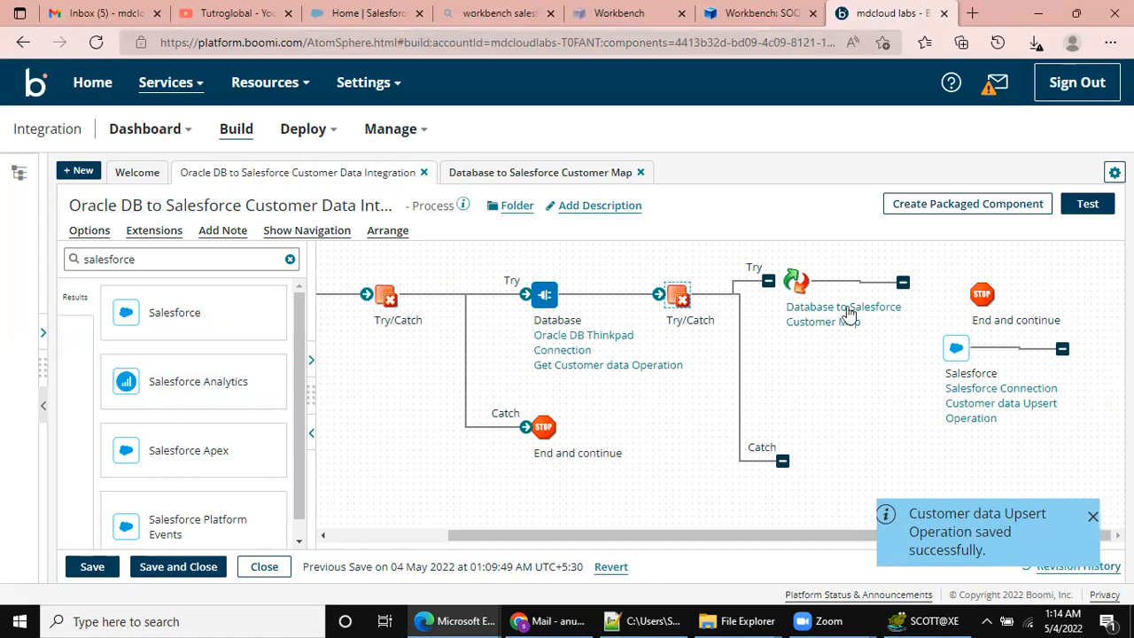
left_click(817, 317)
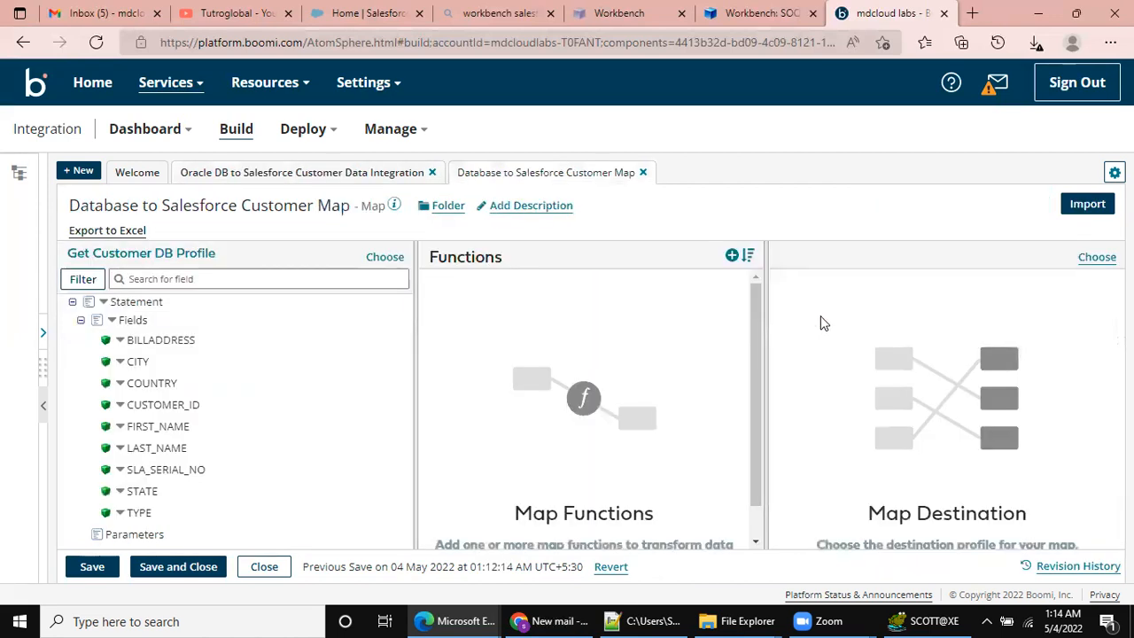
left_click(1102, 258)
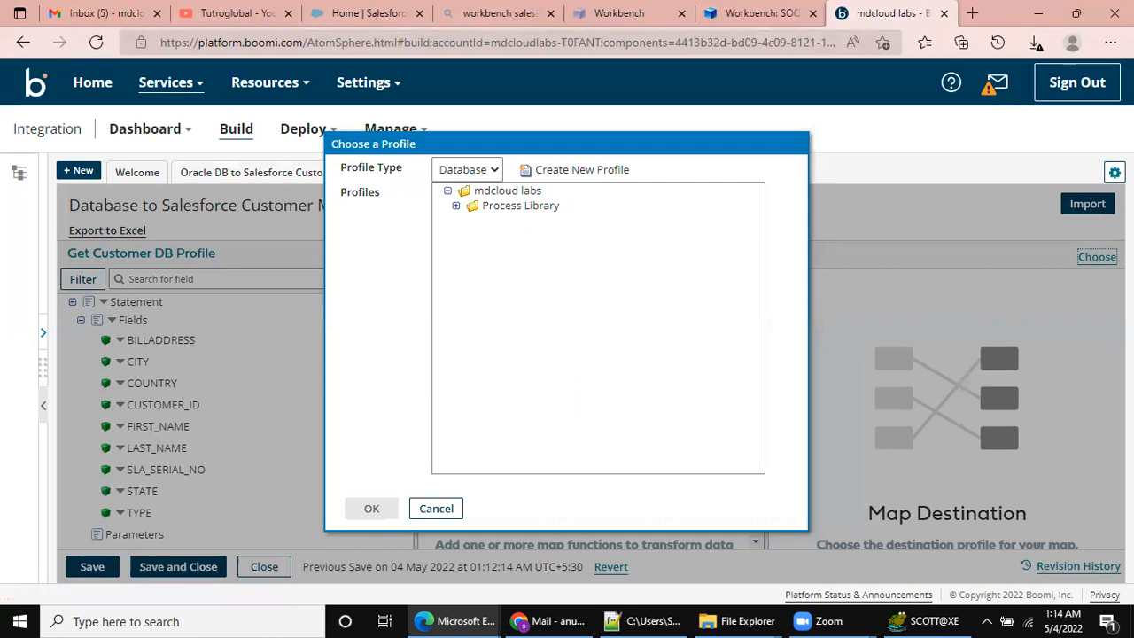
left_click(492, 173)
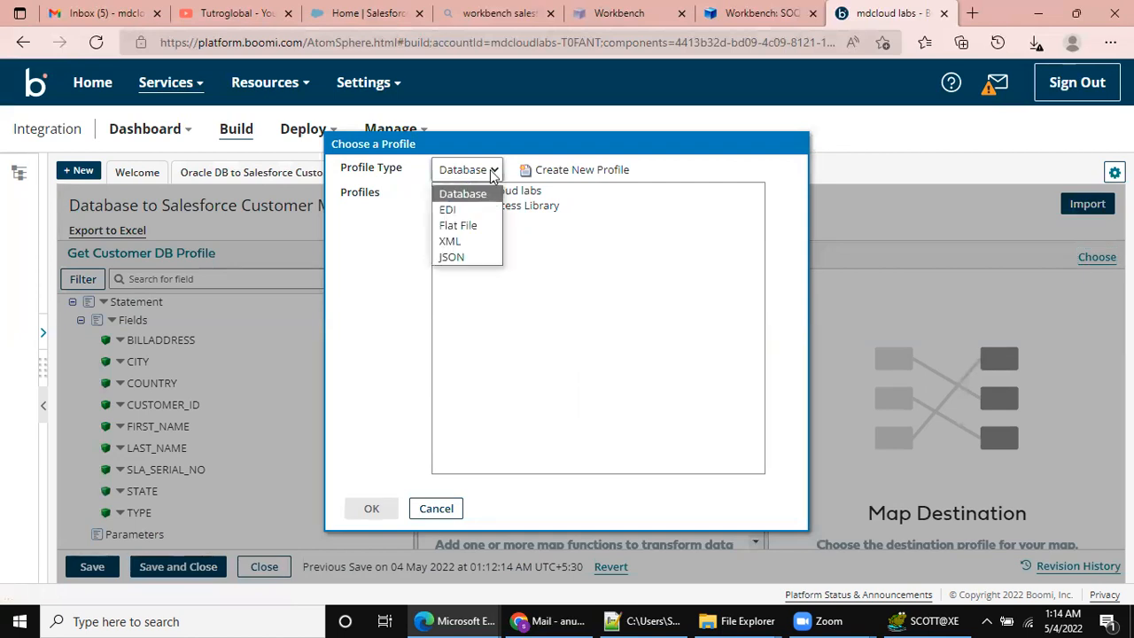
left_click(460, 240)
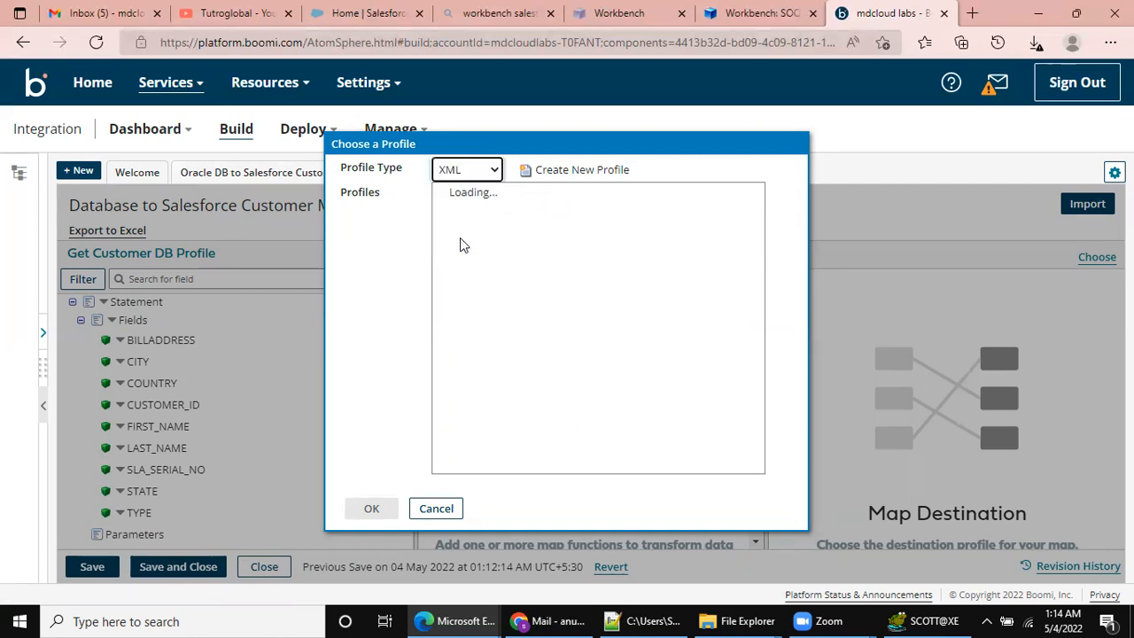
left_click(456, 206)
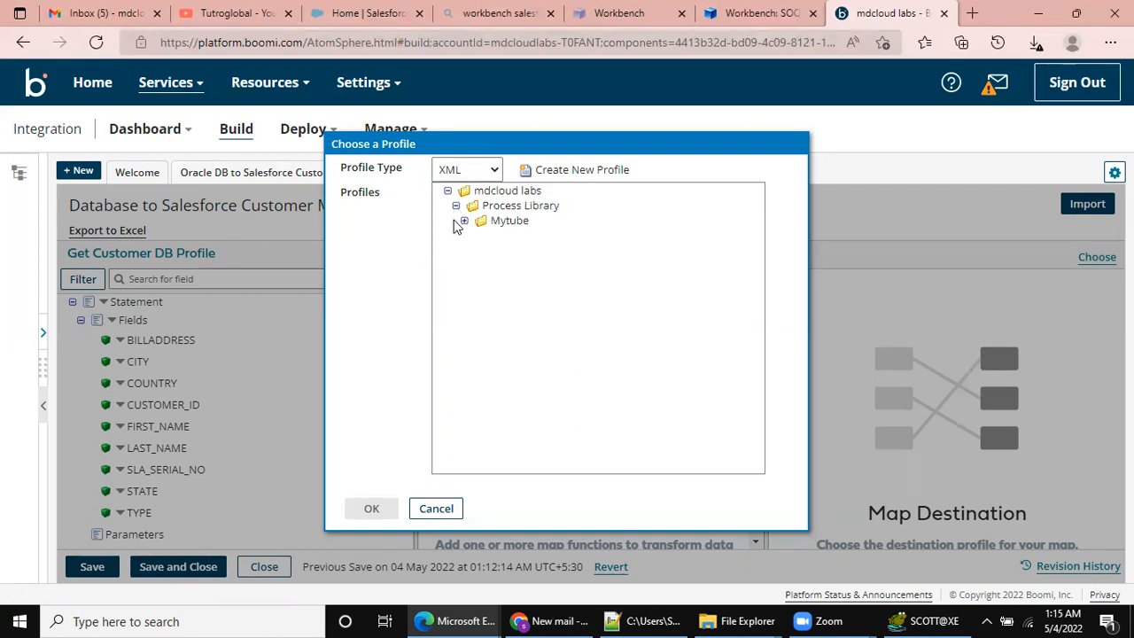
left_click(465, 221)
left_click(554, 237)
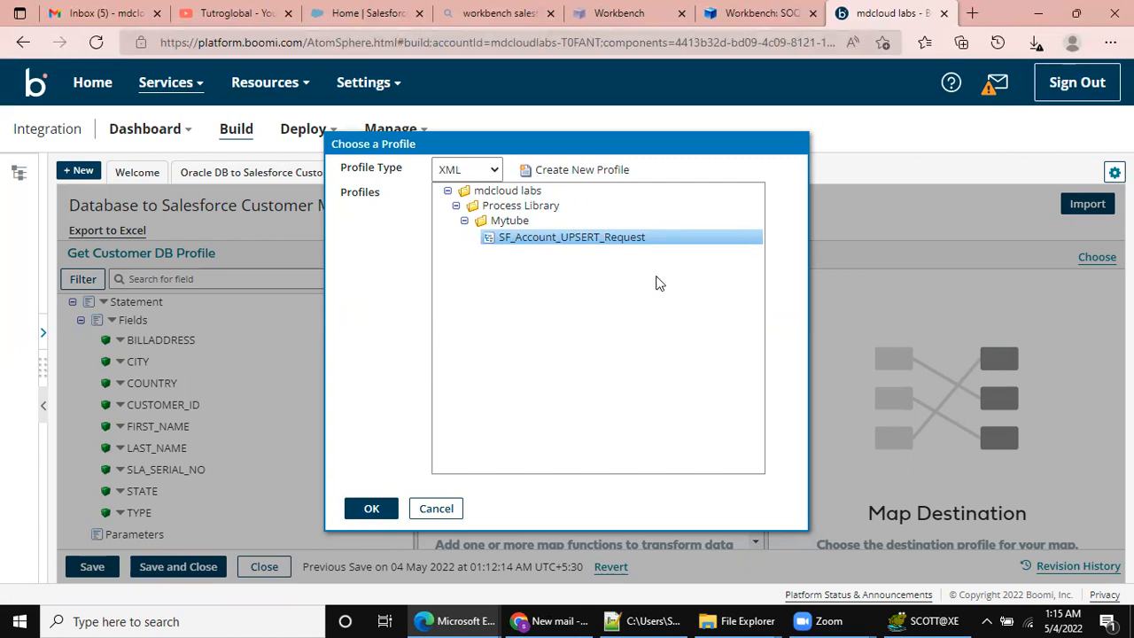
left_click(369, 508)
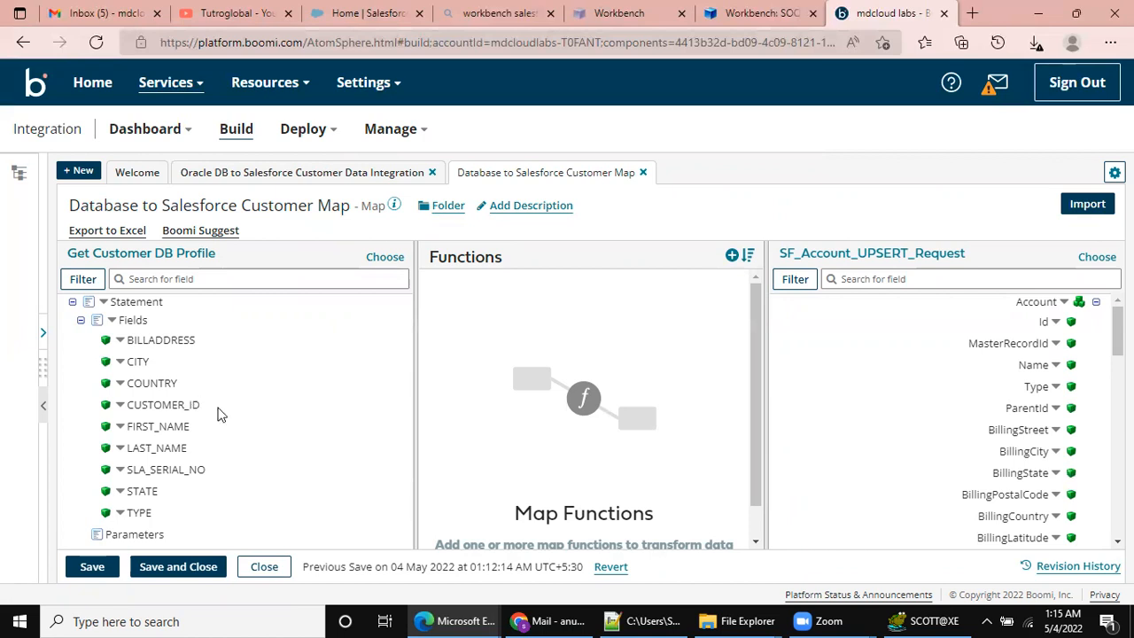
- Find the destination's customer fields, map CUSTOMER_ID to customerid__c, and clear the field search
left_click(862, 279)
type("customer")
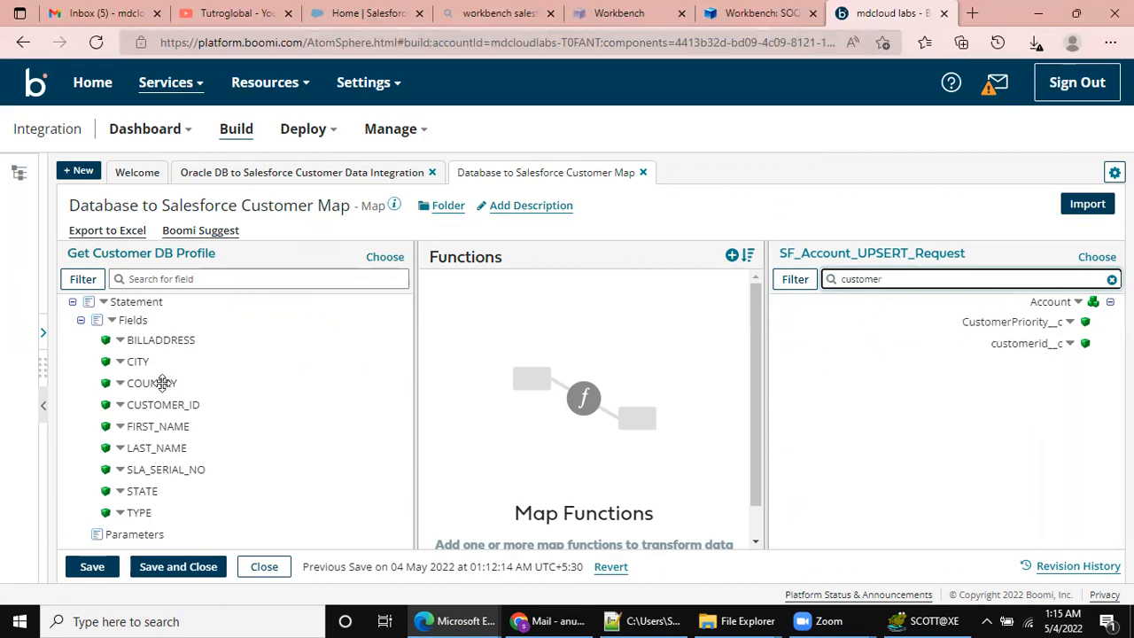
left_click_drag(185, 405, 1009, 346)
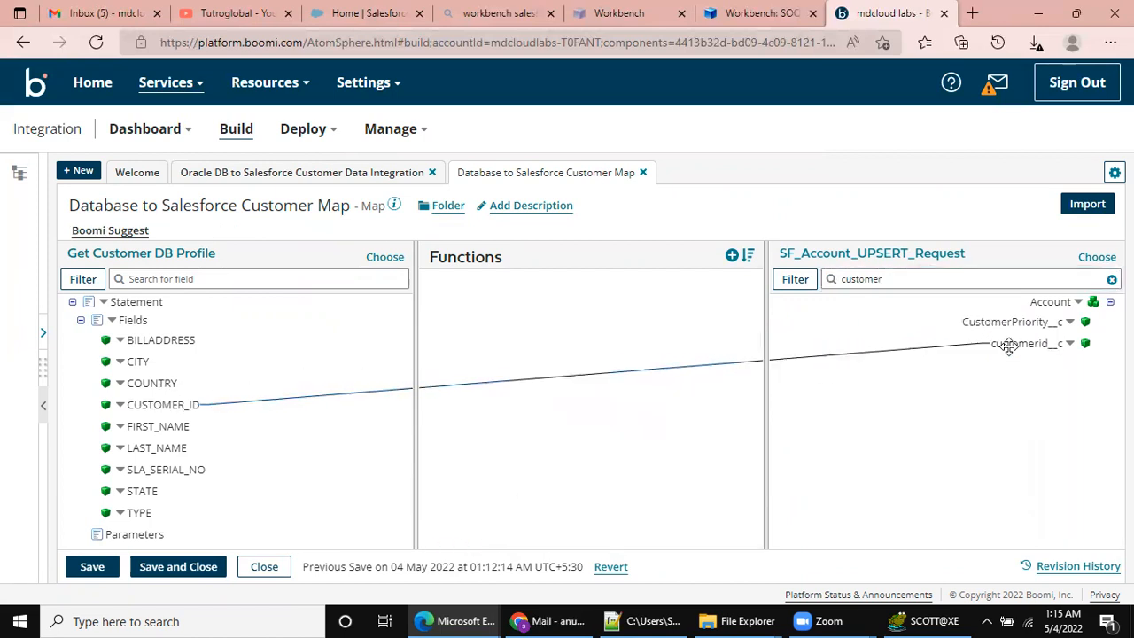
left_click(1112, 279)
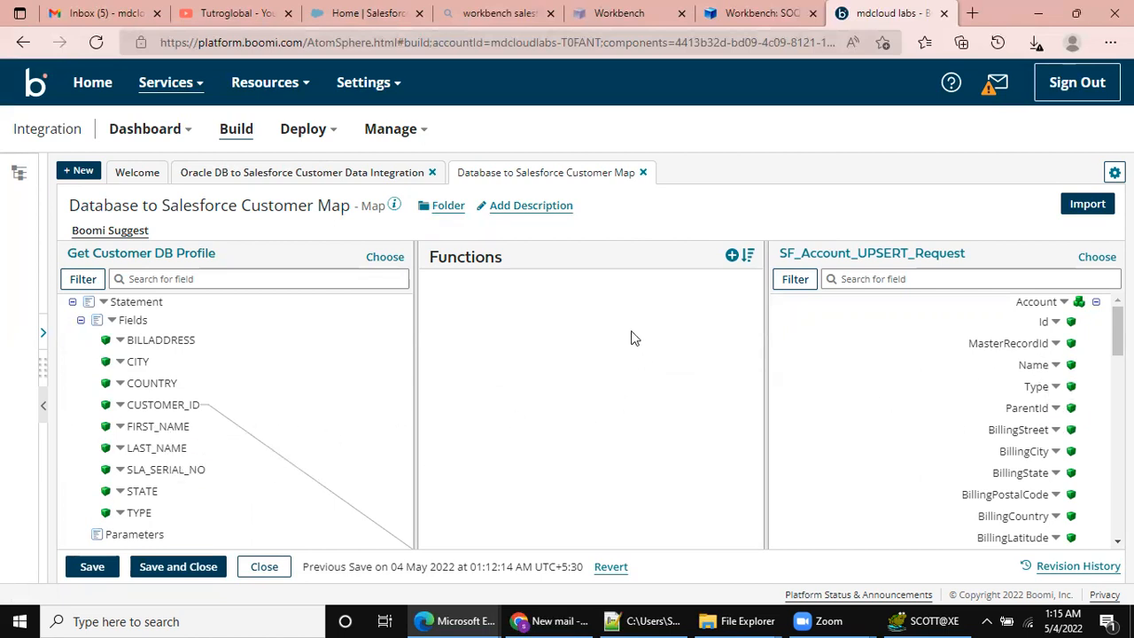
- Add a String Concat function from the String category to the map
left_click(731, 256)
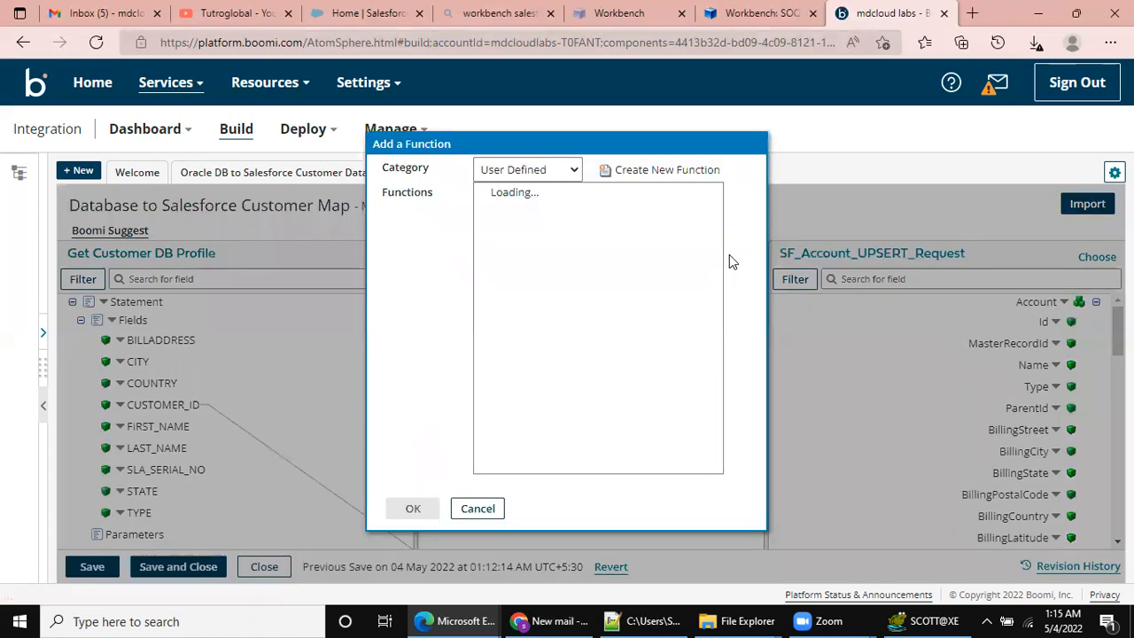
left_click(574, 172)
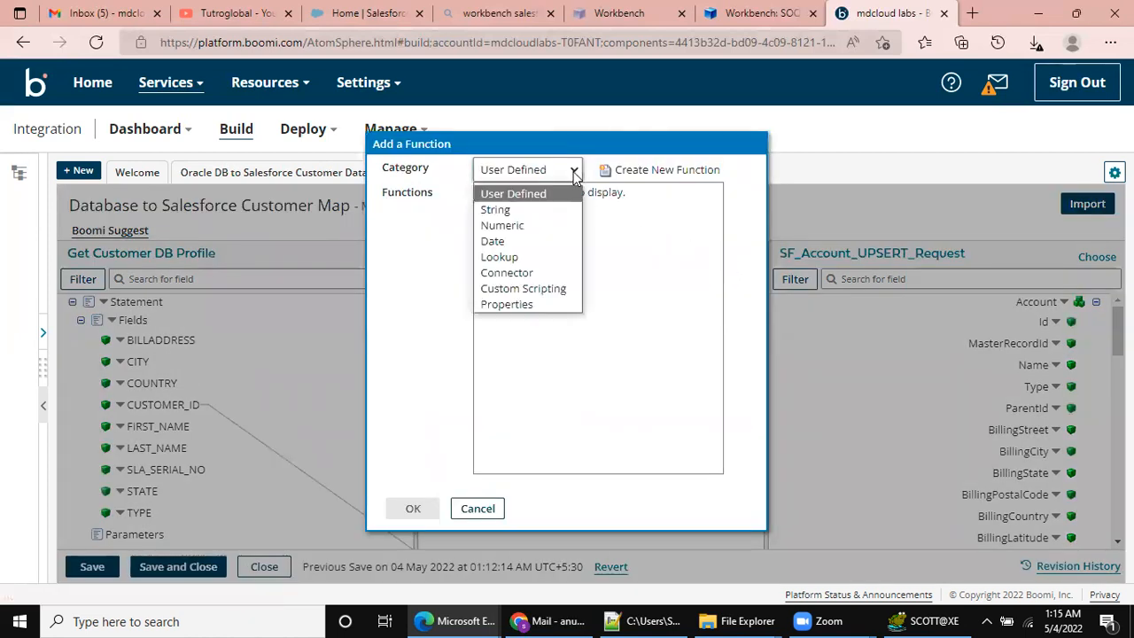
left_click(505, 210)
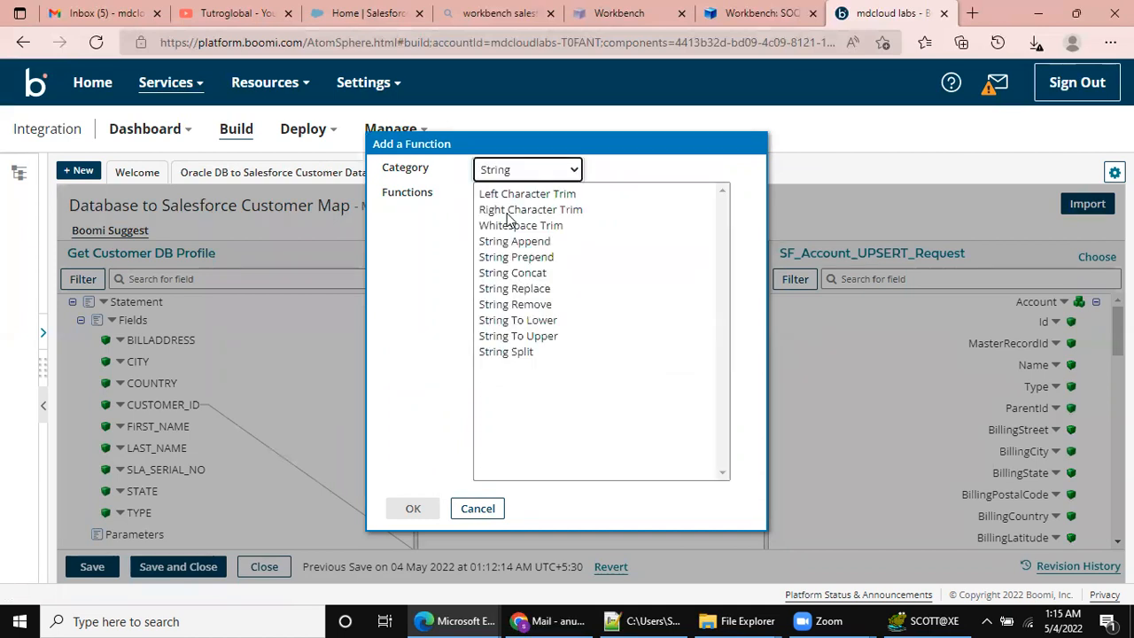
left_click(526, 280)
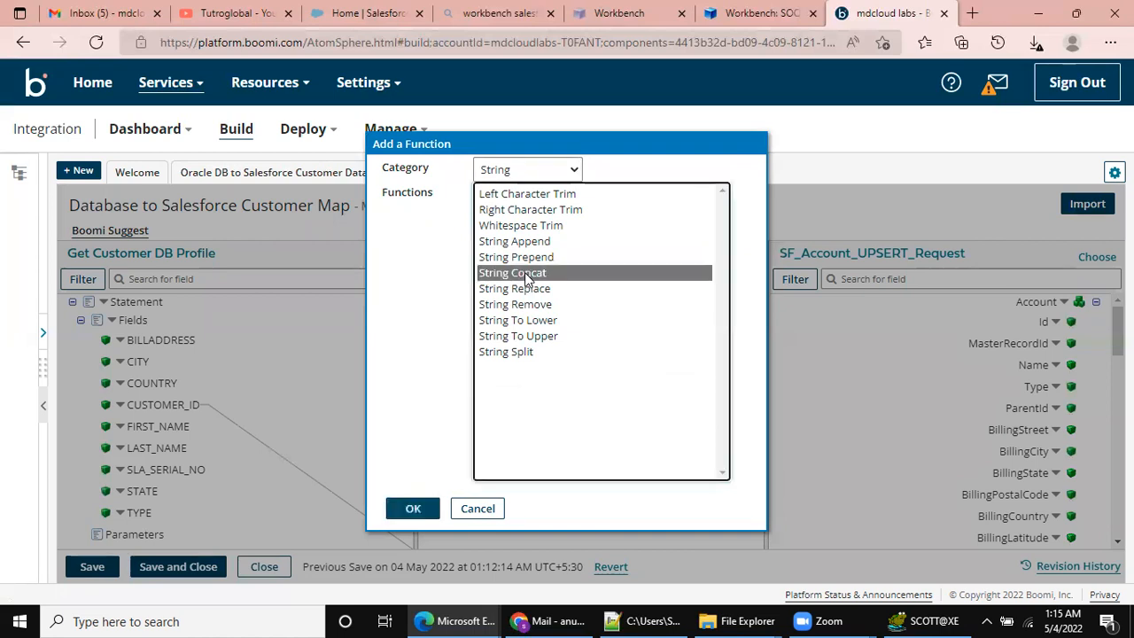
left_click(412, 509)
- Configure the concatenation with delimiter "_" and inputs "fn" and "ln", accepting empty default values and no caching
left_click(517, 212)
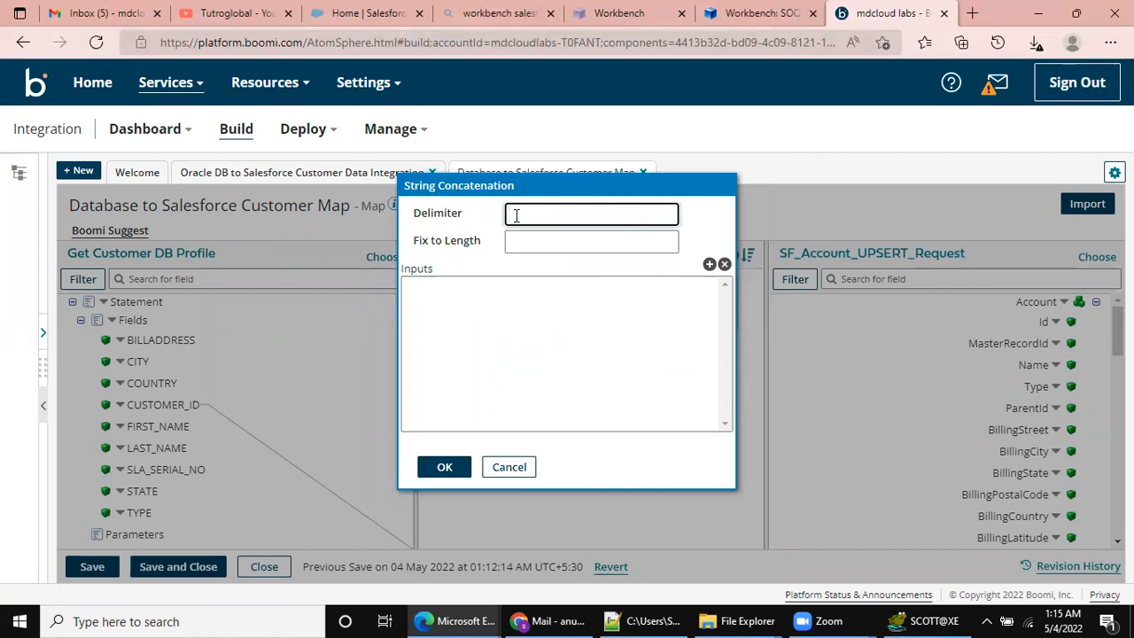
type("_")
left_click(710, 264)
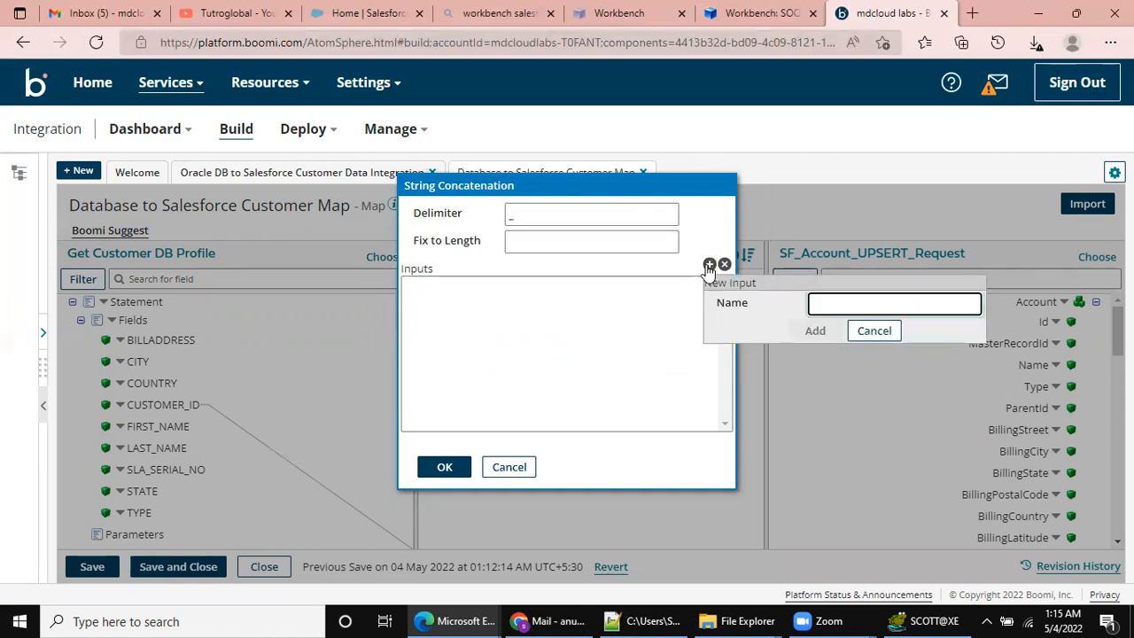
type("fn")
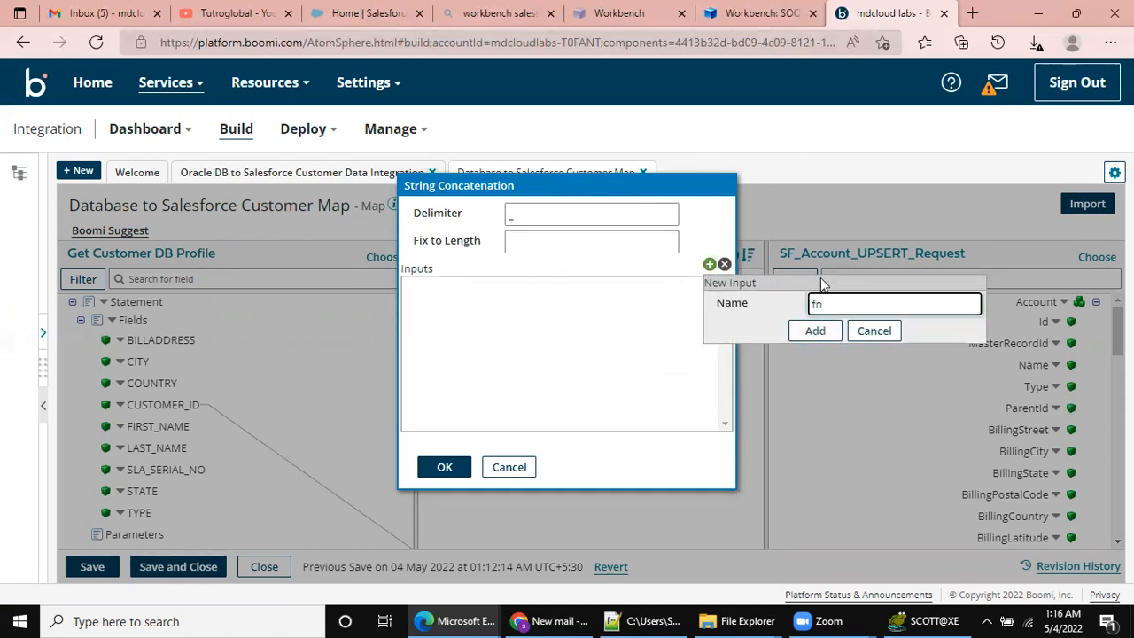
left_click(796, 331)
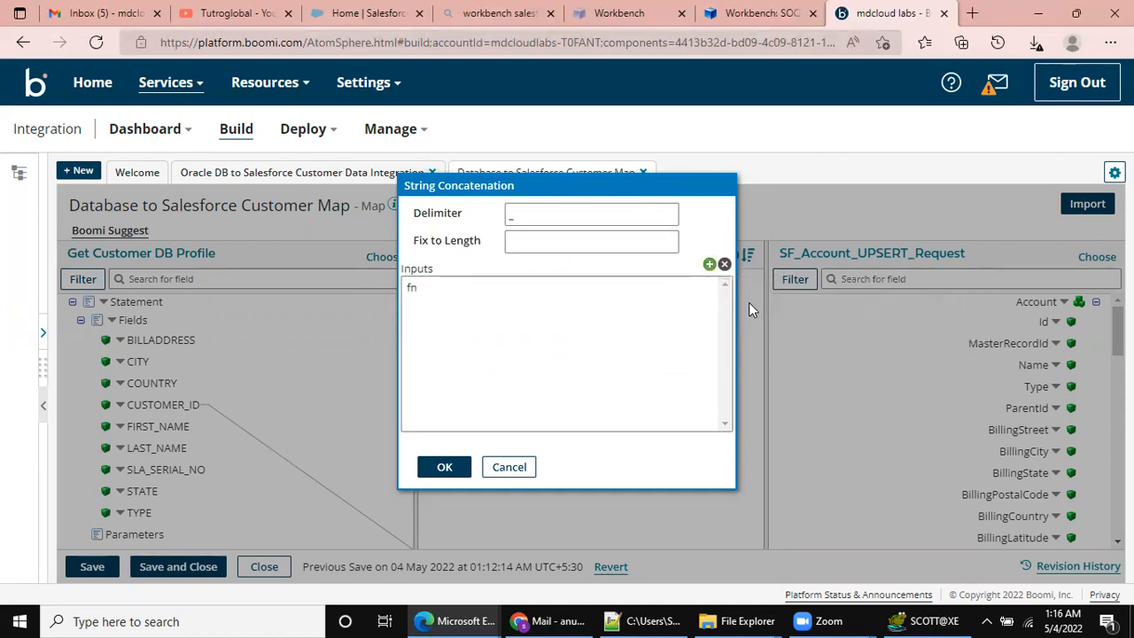
left_click(710, 266)
type("ln")
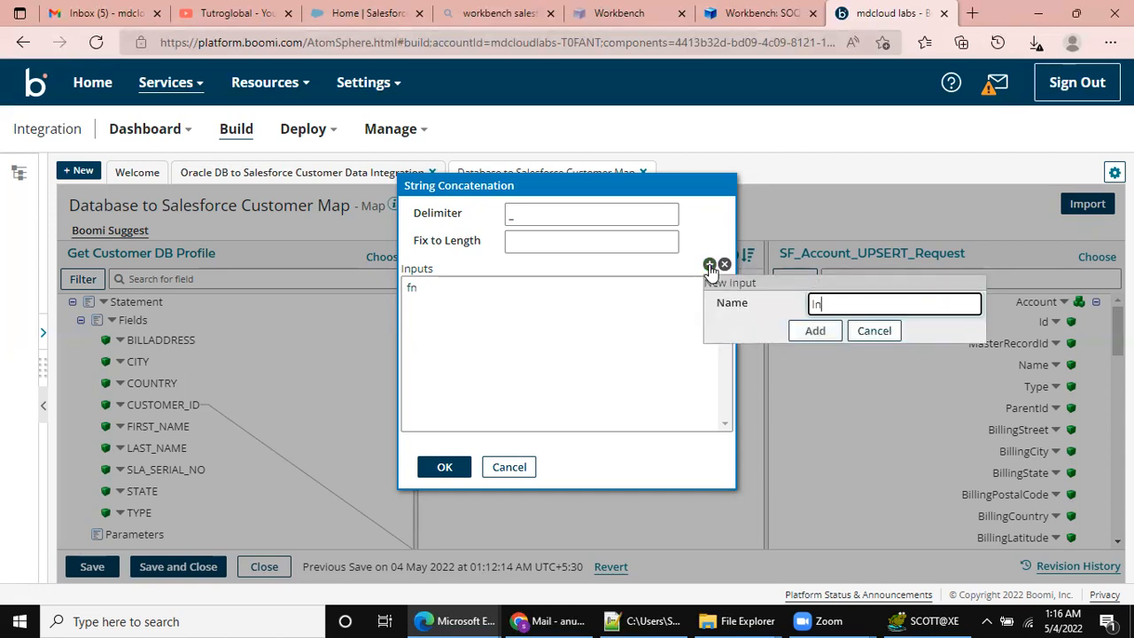
left_click(802, 330)
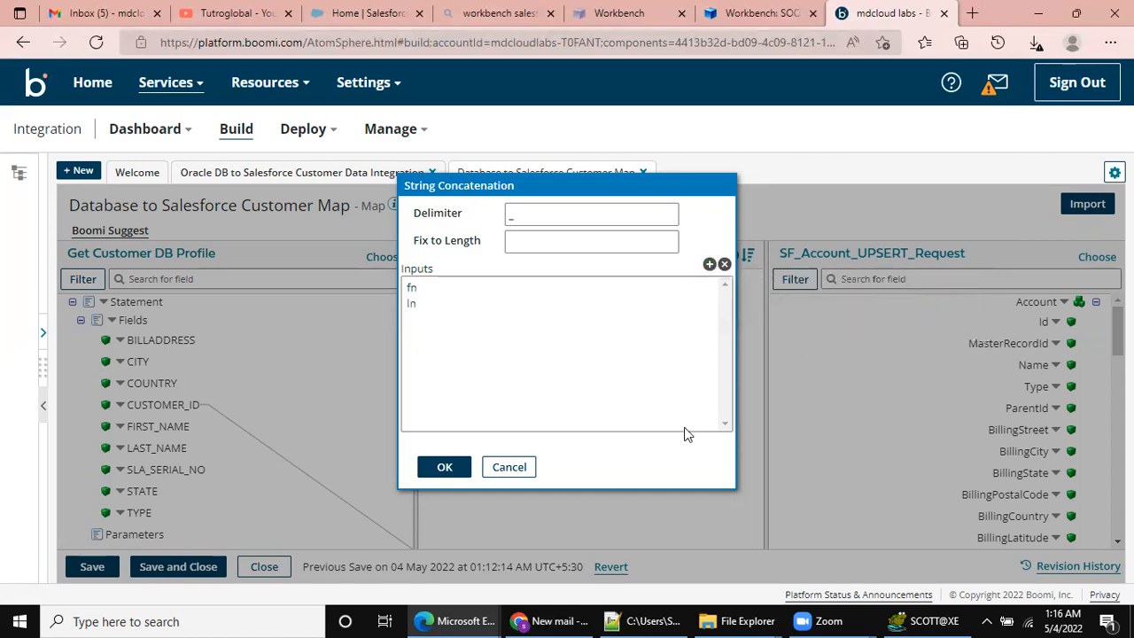
left_click(443, 467)
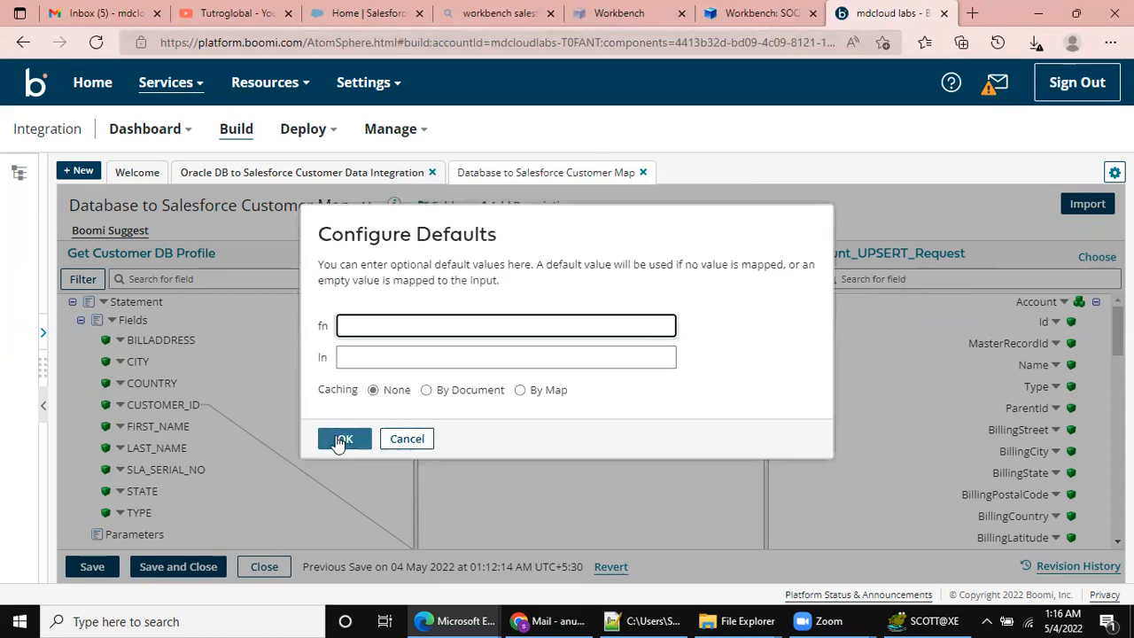
left_click(342, 440)
- Map FIRST_NAME and LAST_NAME through String Concat's fn and ln inputs to the account Name, and map TYPE directly to Type
left_click_drag(591, 289, 590, 337)
left_click_drag(182, 426, 447, 358)
left_click_drag(181, 448, 449, 379)
left_click_drag(720, 402, 1018, 365)
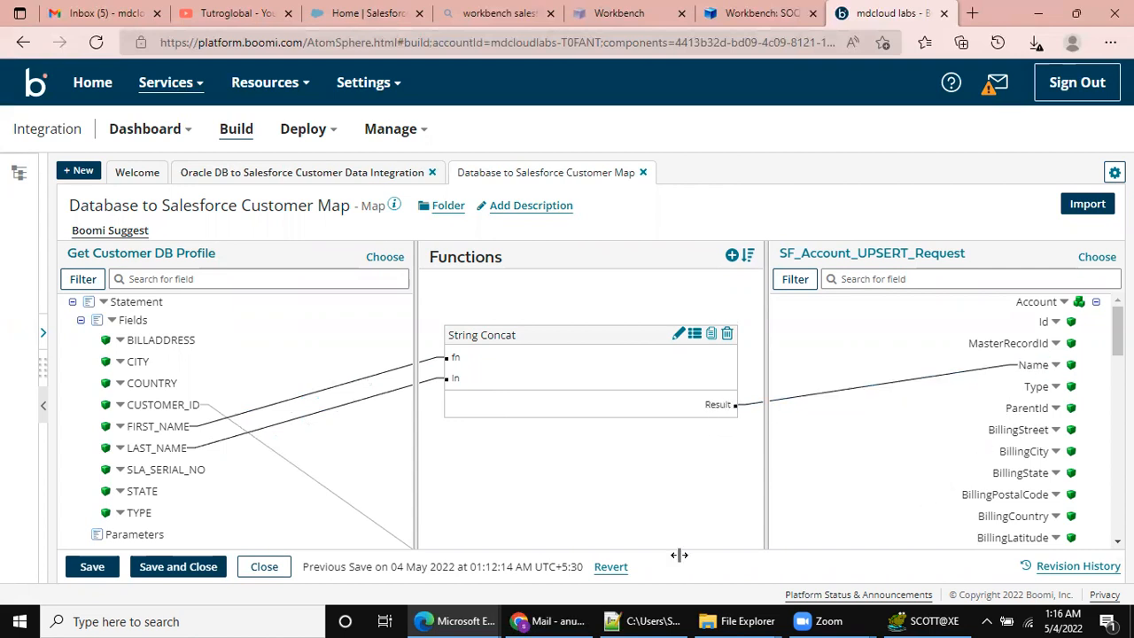
left_click_drag(141, 512, 1026, 386)
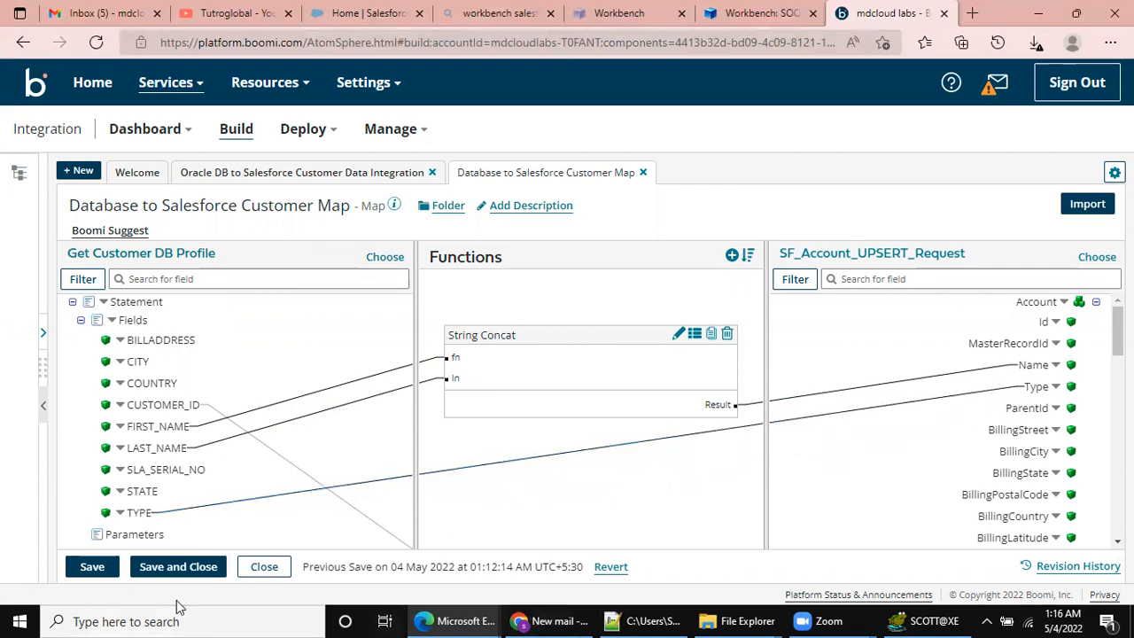
- Filter the destination fields by "cit" and map BILLADDRESS to BillingCity and CITY to ShippingCity
left_click(902, 286)
type("citu")
key("BackSpace")
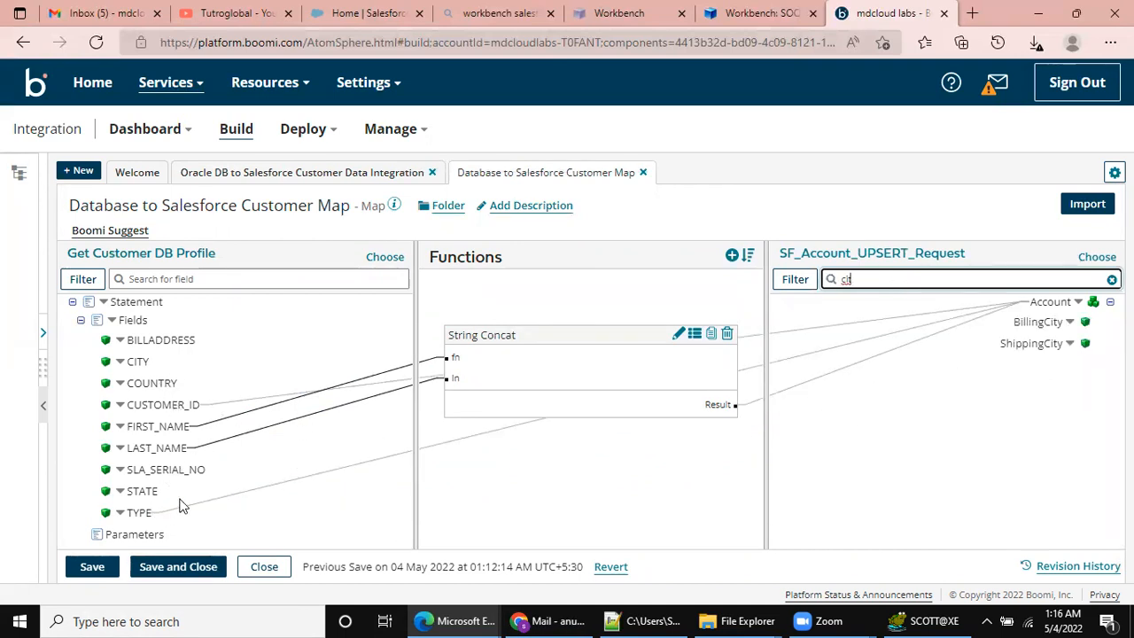
left_click_drag(177, 339, 1048, 324)
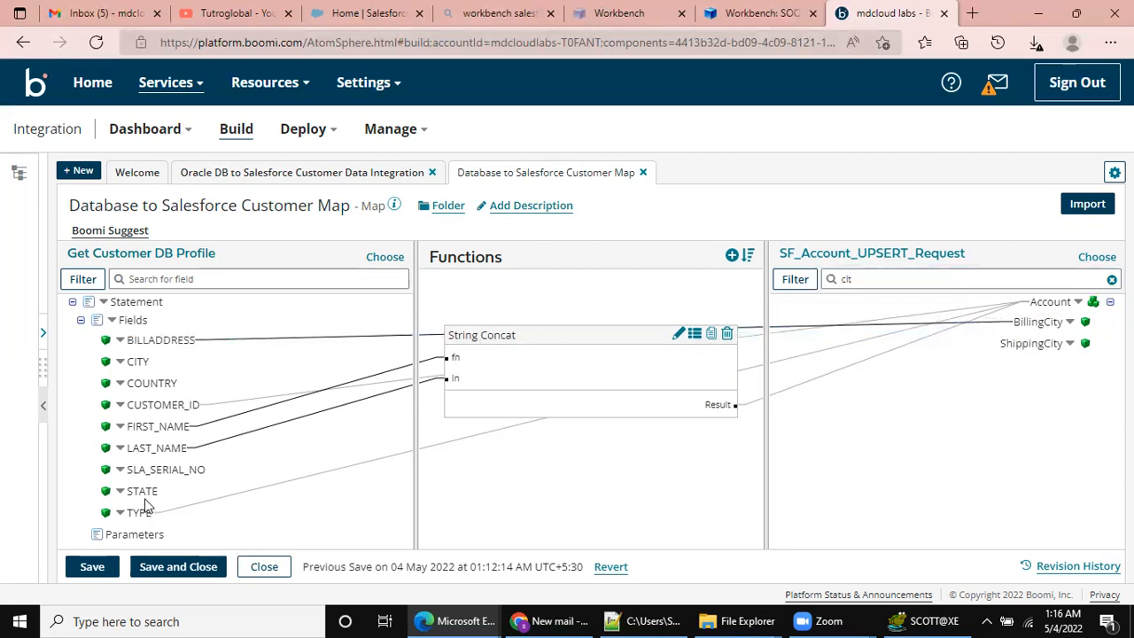
left_click_drag(134, 362, 1028, 344)
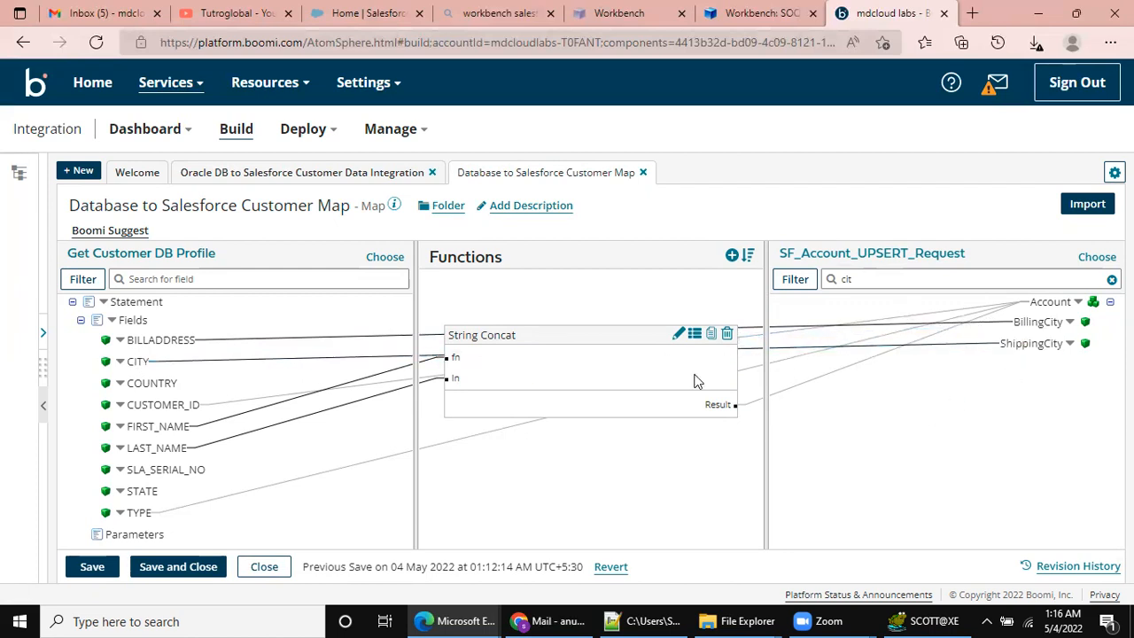
- Filter the destination fields by "state" and map STATE to BillingState
left_click(897, 279)
key("BackSpace")
key("BackSpace")
type("state")
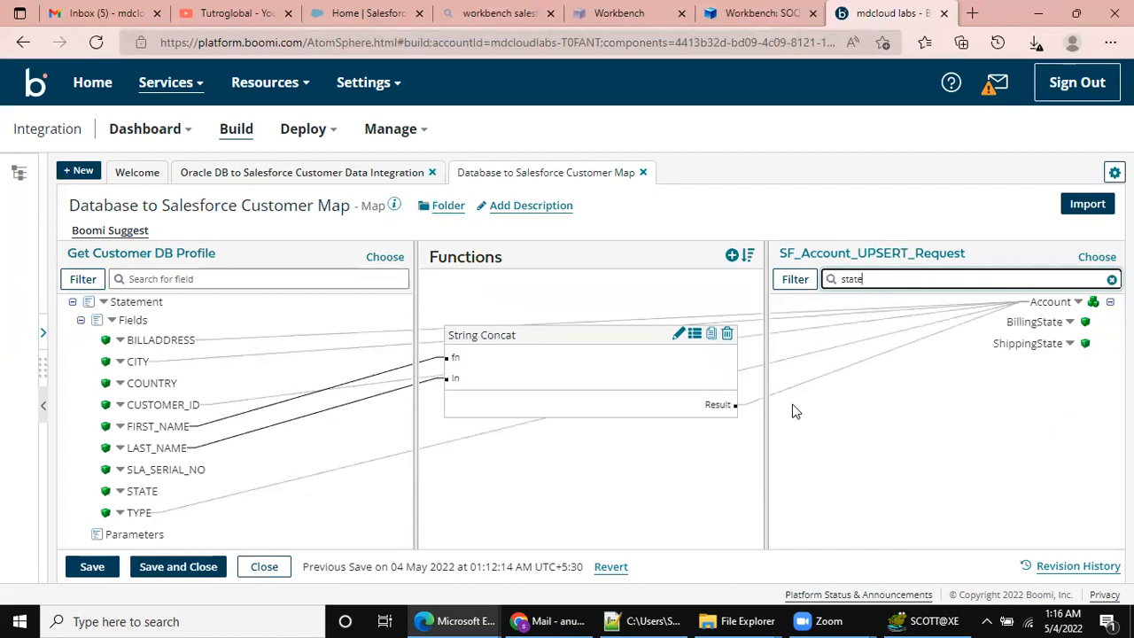
left_click_drag(149, 491, 1021, 322)
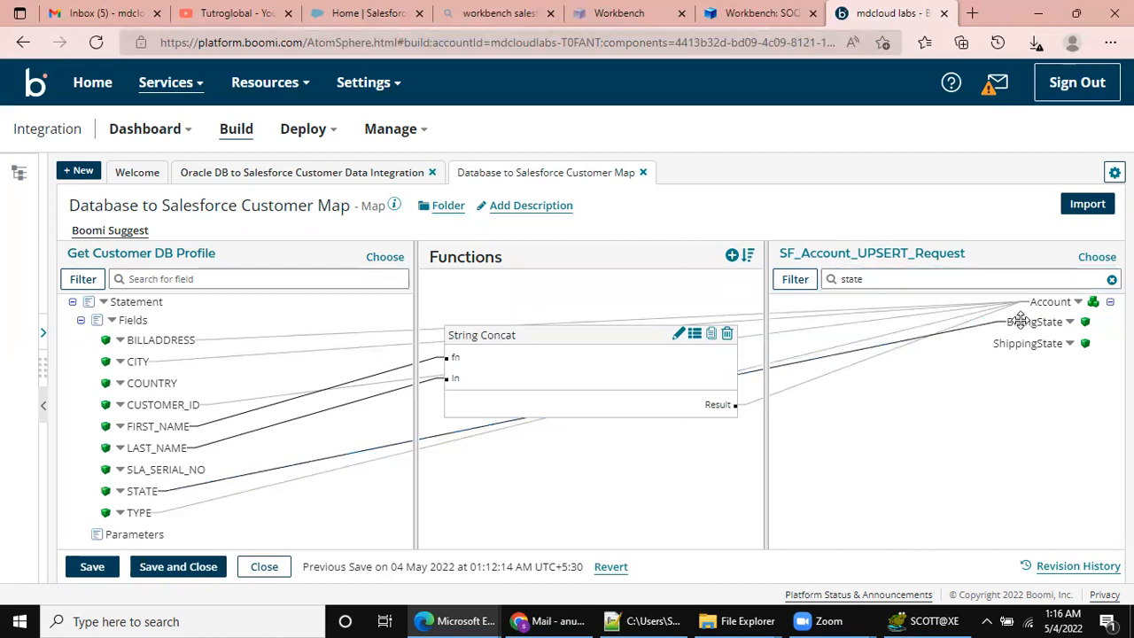
- Filter the destination fields by "country" and map COUNTRY to BillingCountry
left_click_drag(872, 275, 822, 282)
type("country")
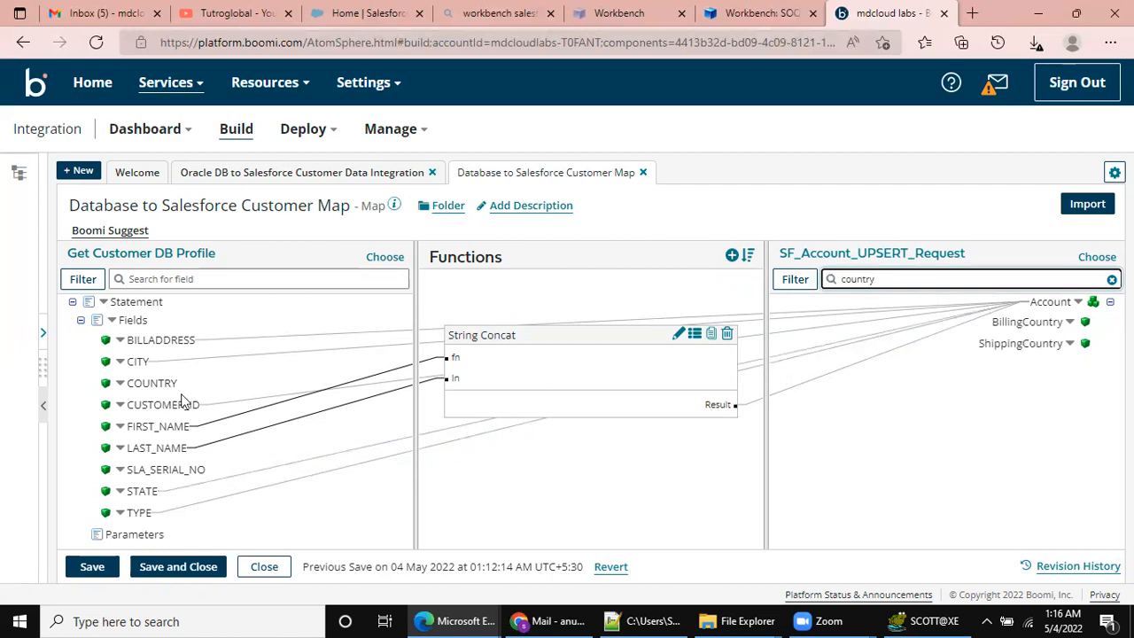
left_click_drag(154, 383, 890, 358)
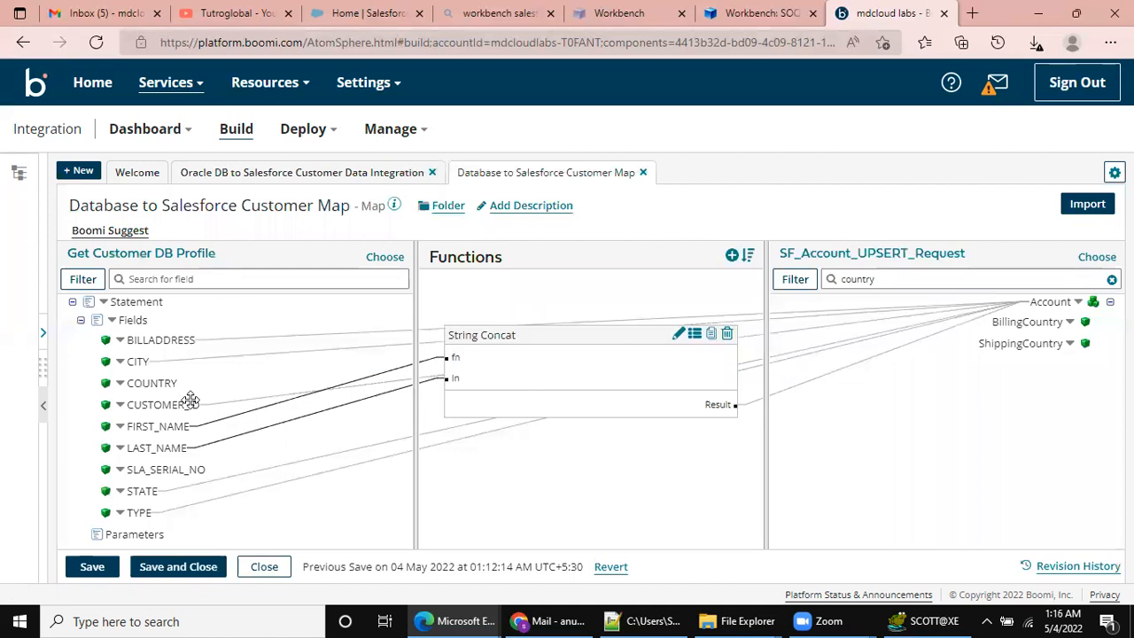
left_click_drag(371, 384, 1019, 323)
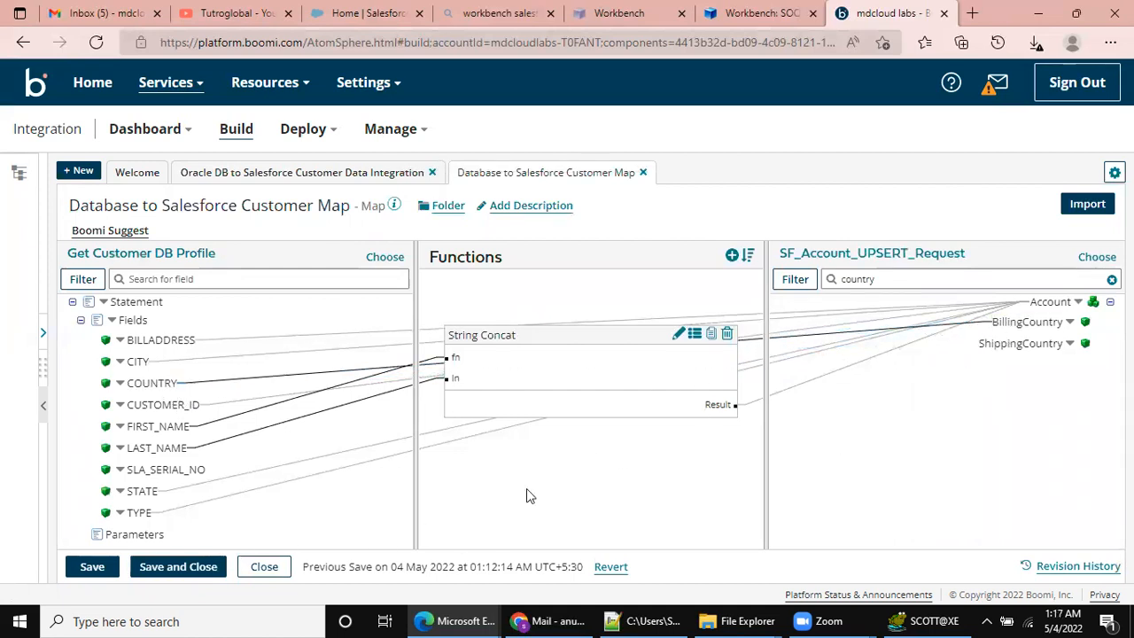
- Filter the Salesforce destination fields by "seri" to look for the SLA serial number field
left_click(907, 285)
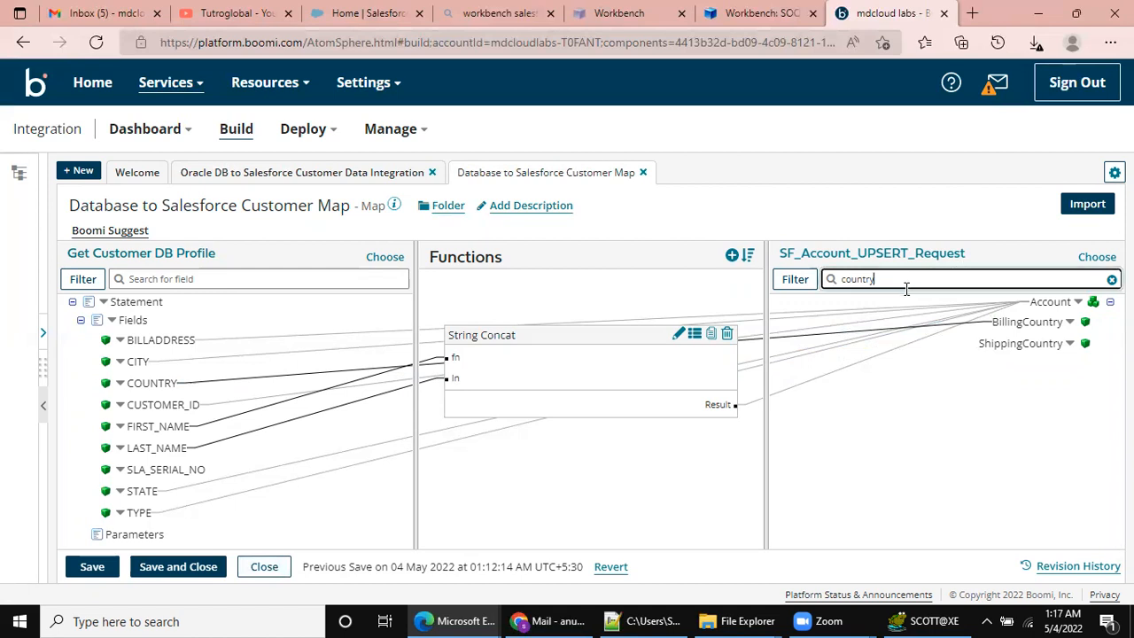
key("BackSpace")
key("BackSpace")
key("BackSpace")
key("BackSpace")
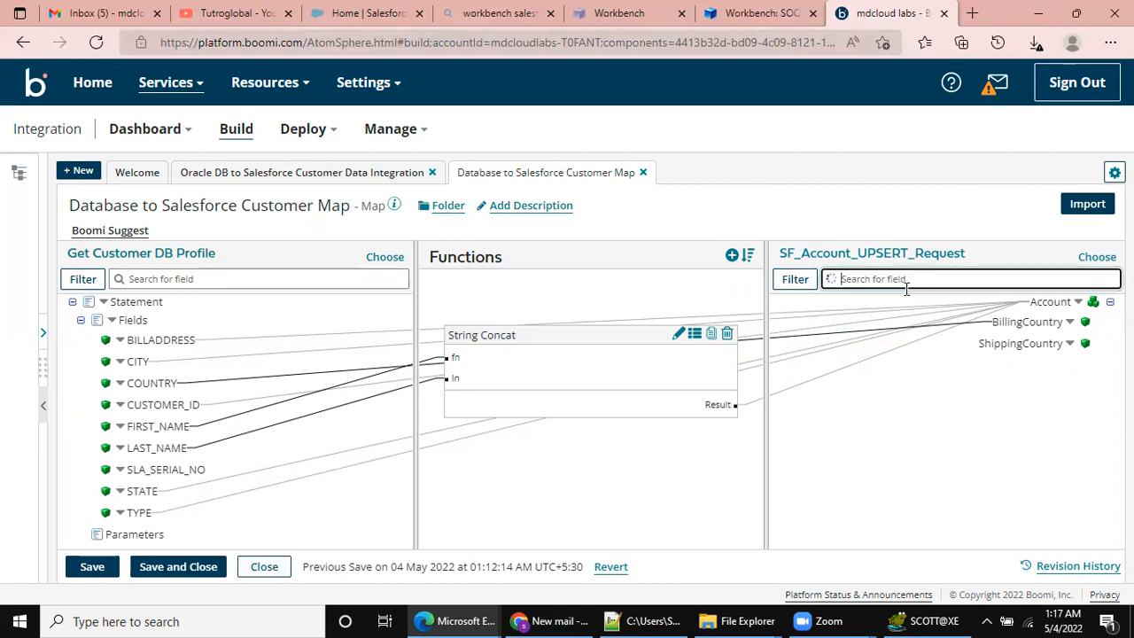
type("seri")
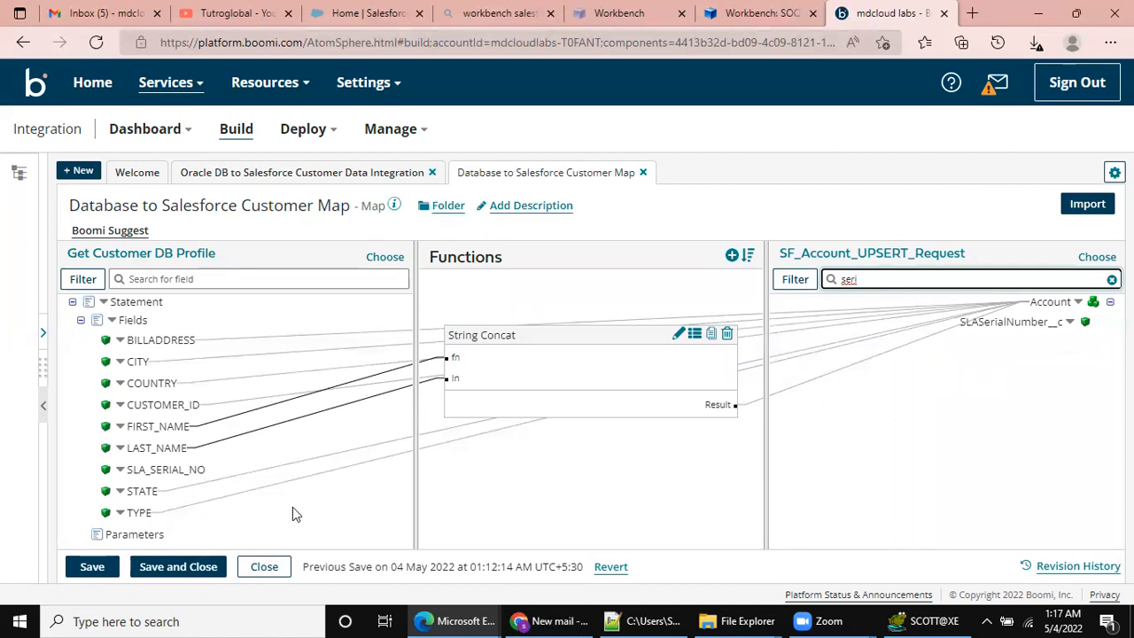
- Clear the destination field filter, then save and close the Database to Salesforce Customer Map
key("BackSpace")
key("BackSpace")
key("BackSpace")
key("BackSpace")
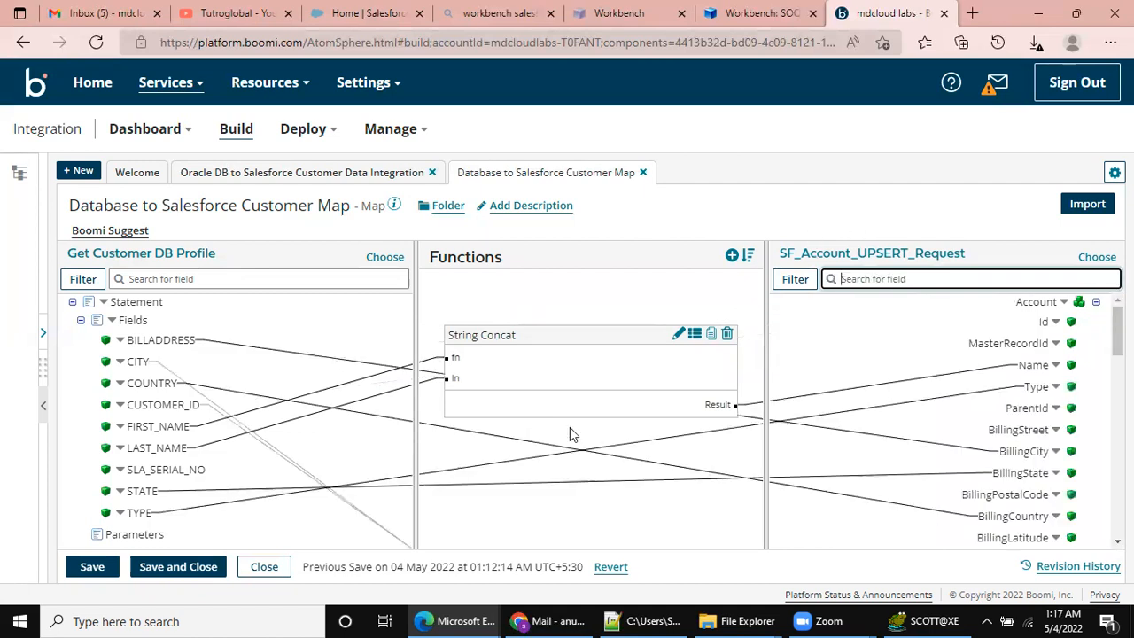
left_click(182, 567)
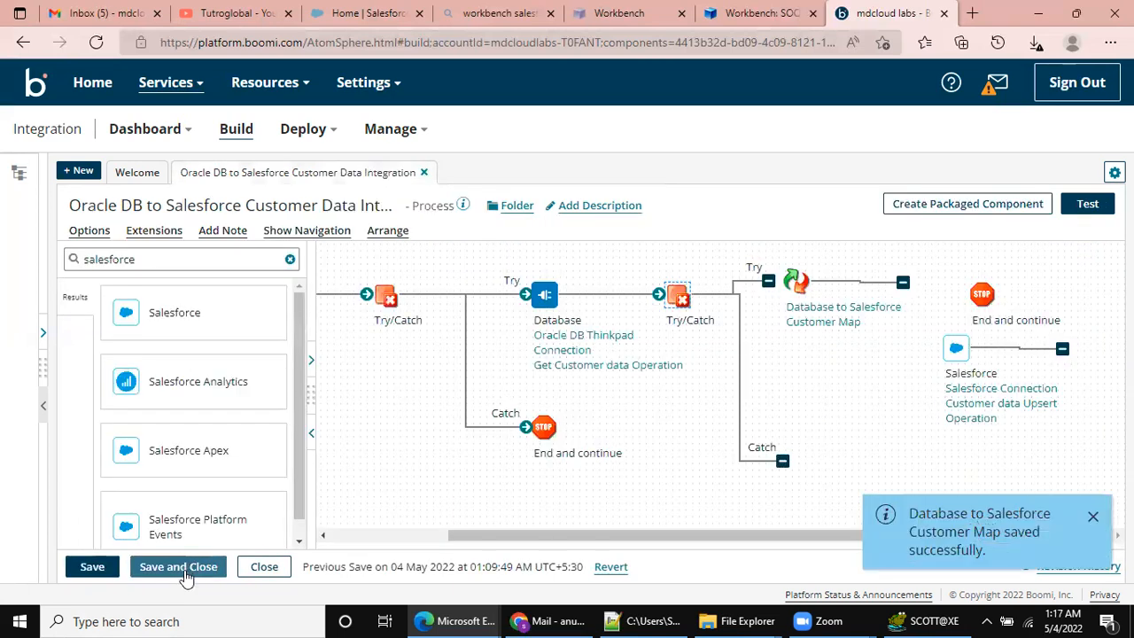
- Connect the second Try branch to the Database to Salesforce Customer Map, and connect the map's output to the Salesforce shape
left_click(302, 436)
left_click(1094, 516)
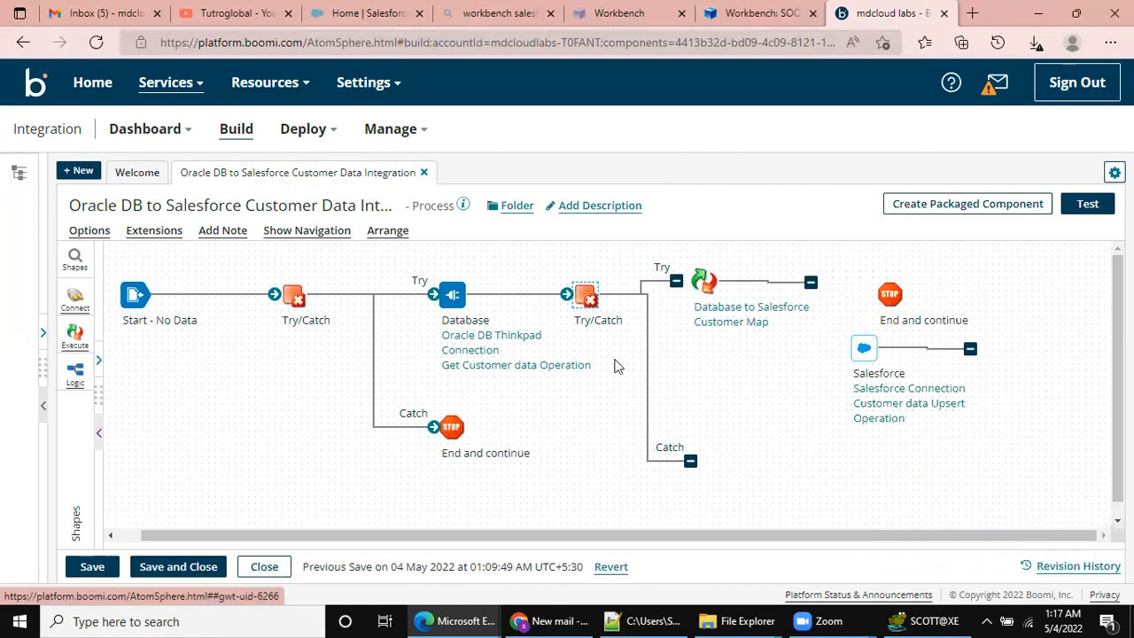
left_click_drag(685, 285, 696, 284)
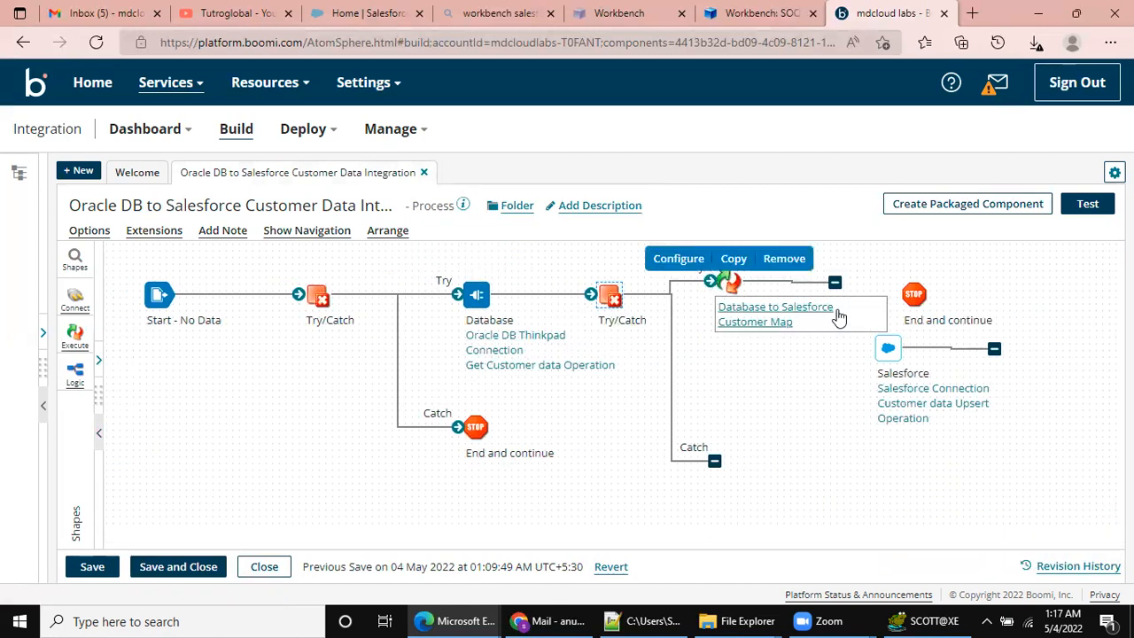
left_click_drag(835, 282, 838, 252)
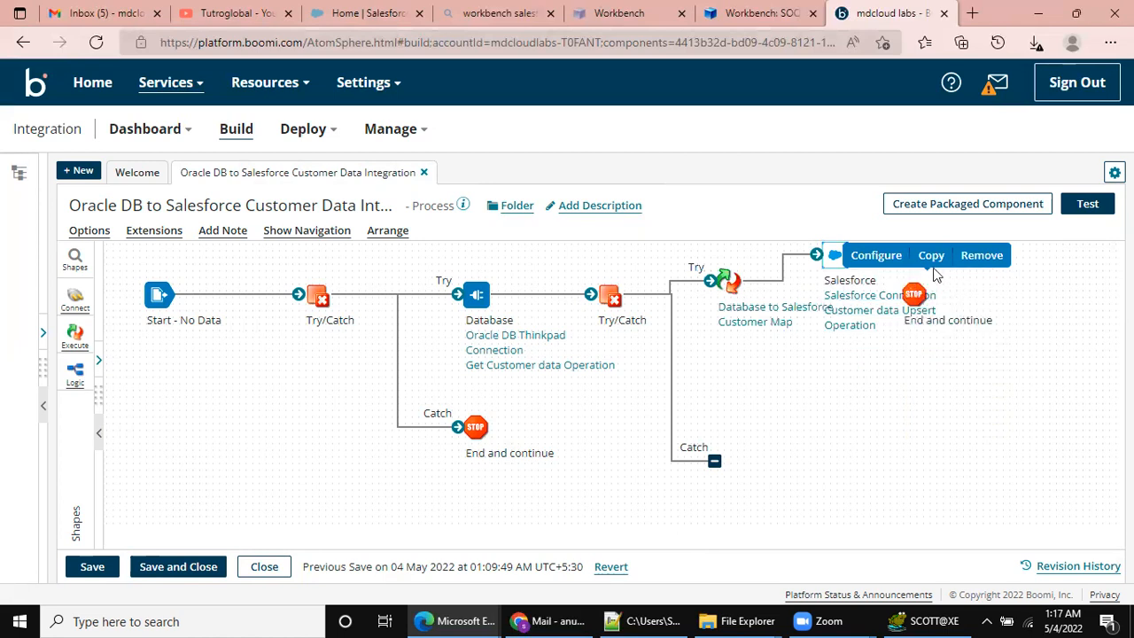
left_click(931, 257)
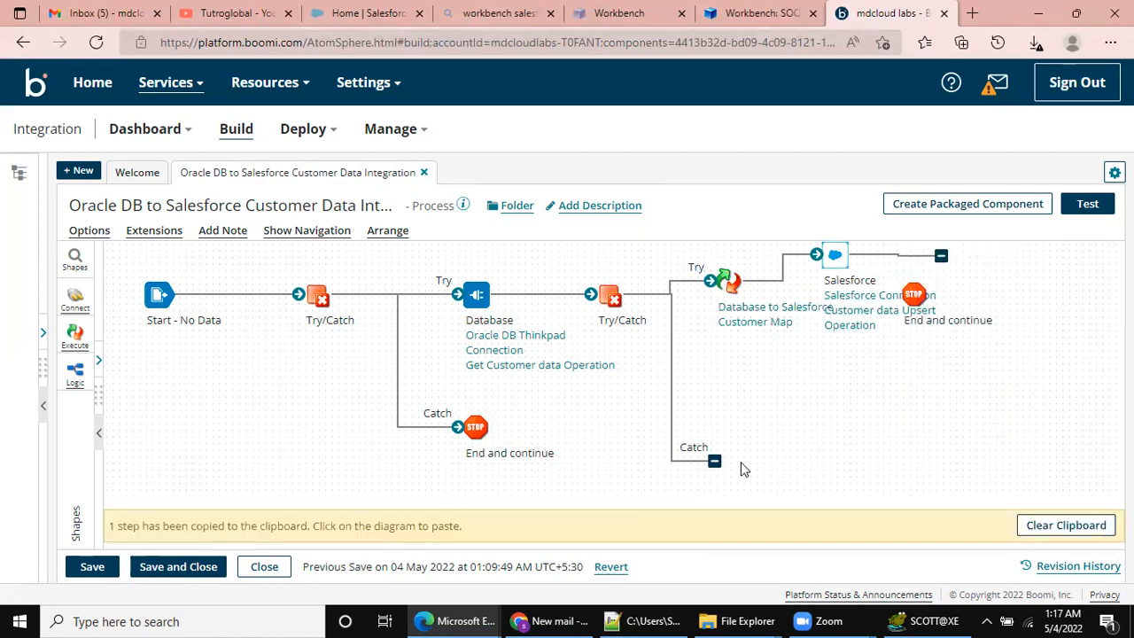
left_click(743, 445)
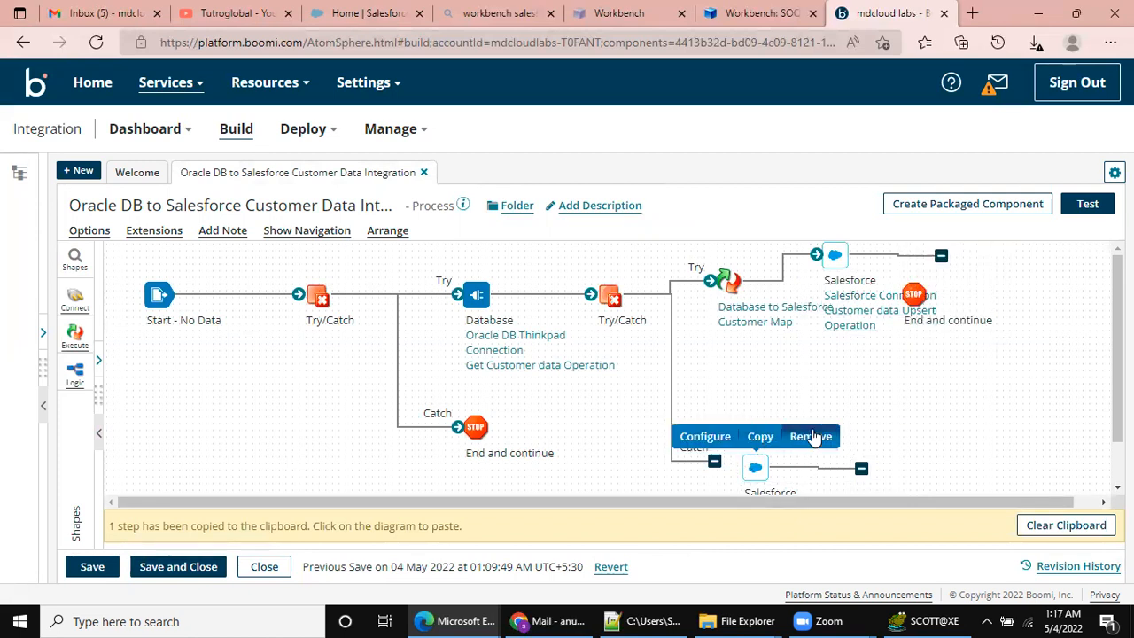
left_click(811, 436)
left_click(441, 386)
- Switch the process editor to full screen
mouse_move(904, 319)
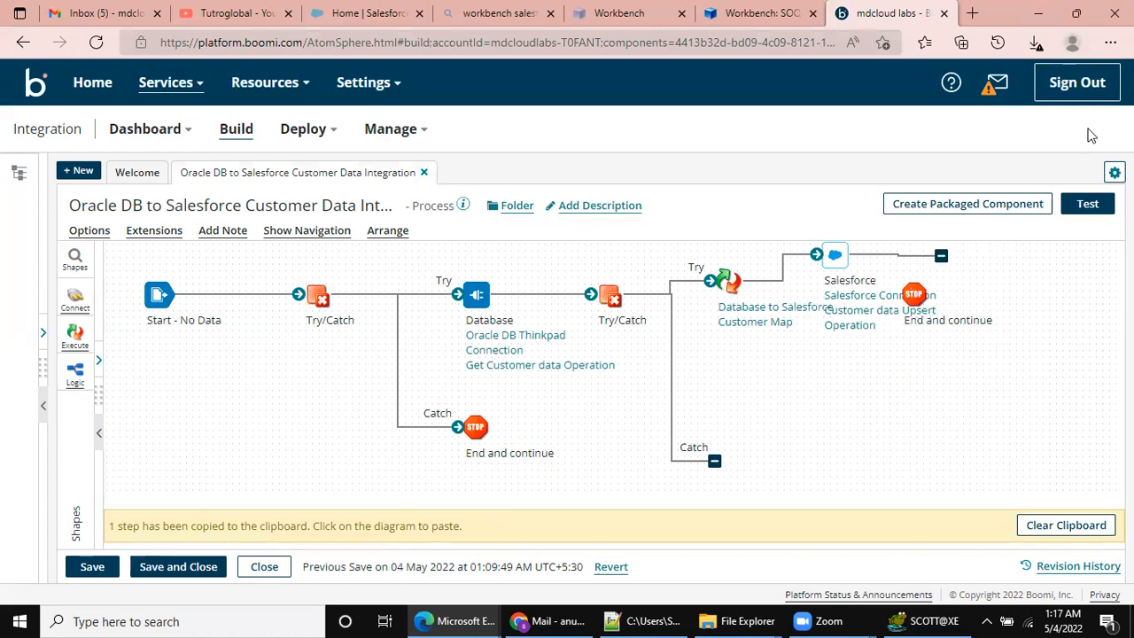
left_click(1115, 172)
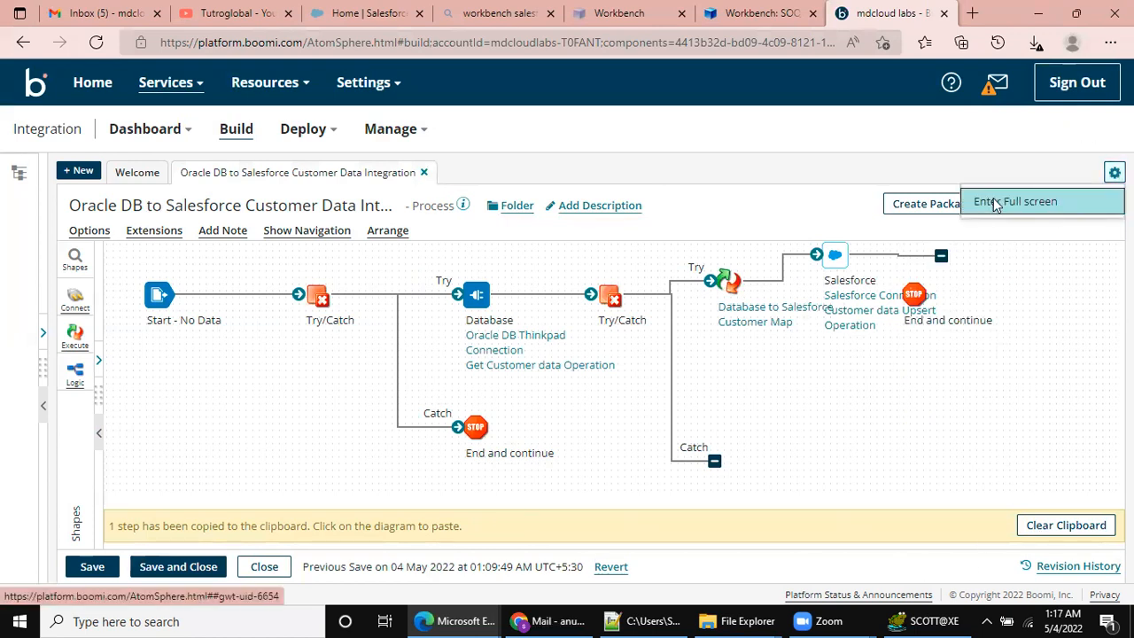
left_click(996, 202)
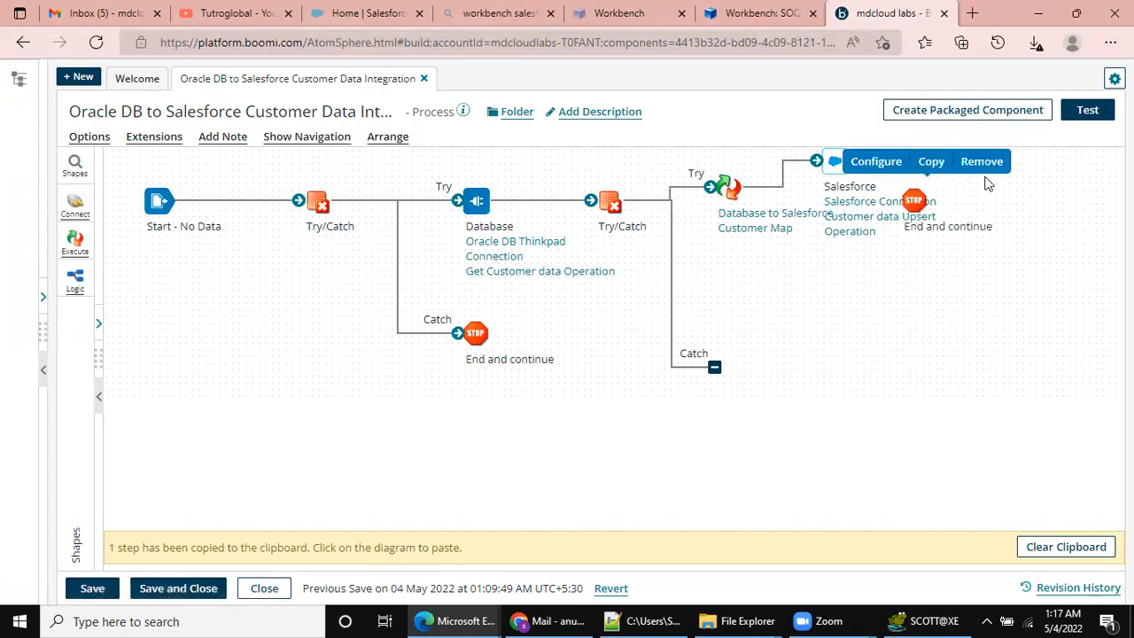
- Paste a copy of the End and continue stop shape beside the second Catch branch and connect the branch to it
left_click(975, 162)
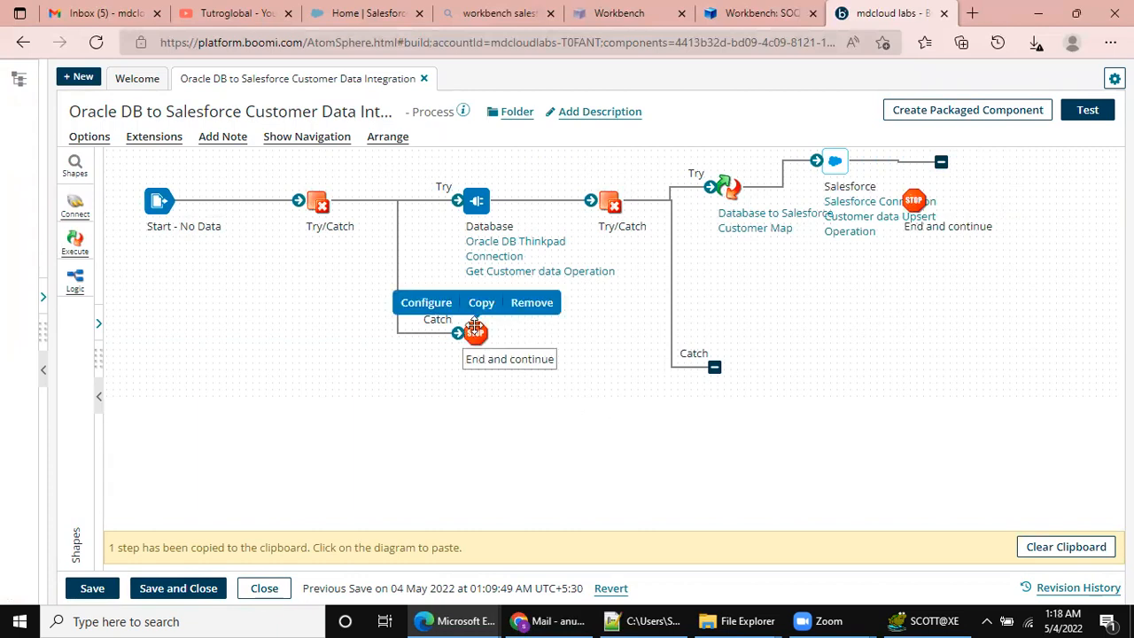
left_click(752, 374)
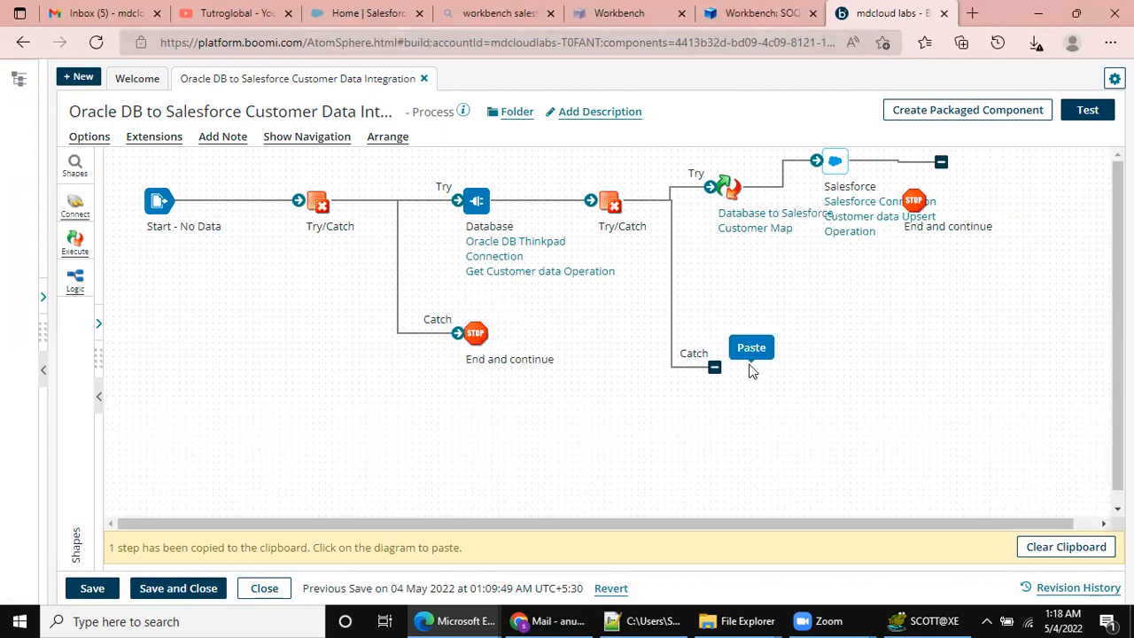
left_click(753, 352)
left_click_drag(714, 367, 766, 373)
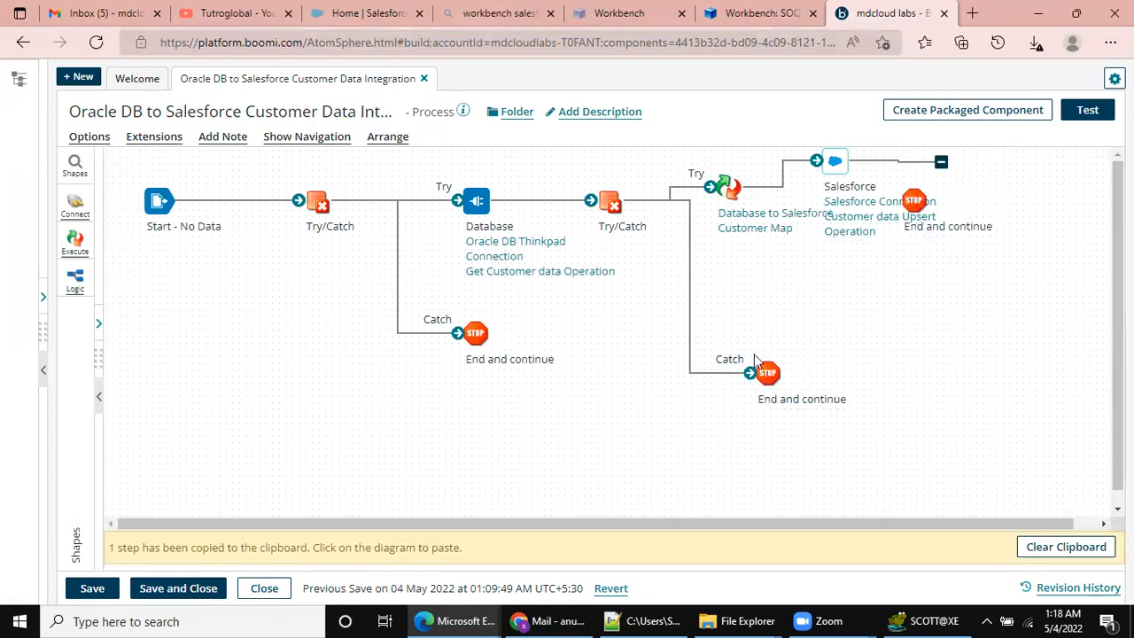
- Auto-arrange the process diagram, saving the pending changes first, and clear the copied step from the clipboard
left_click(383, 136)
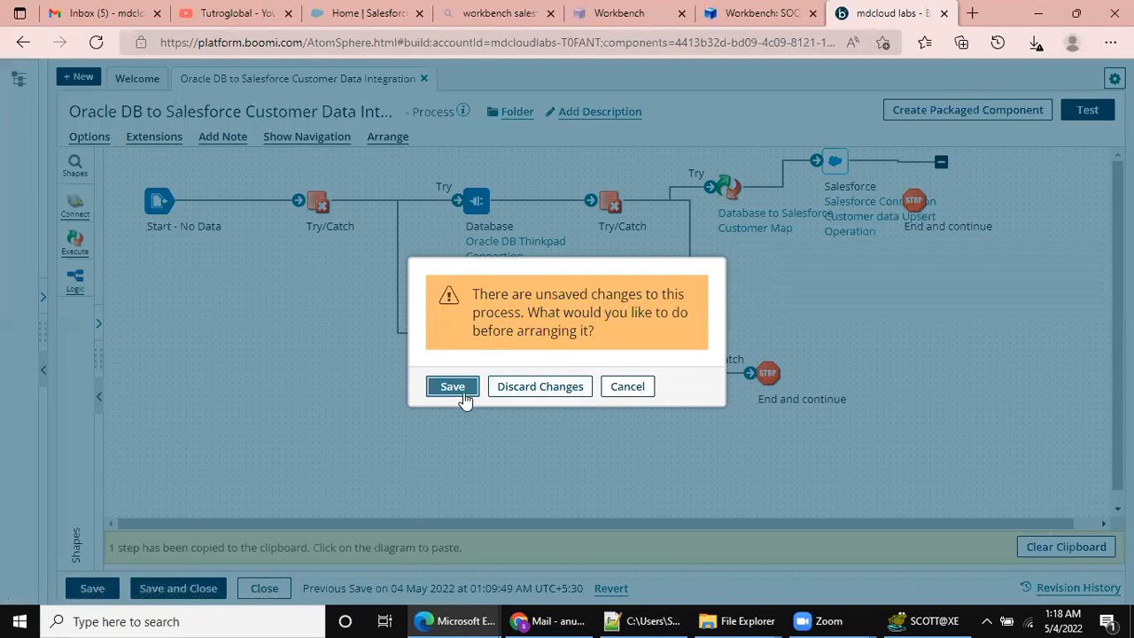
left_click(453, 387)
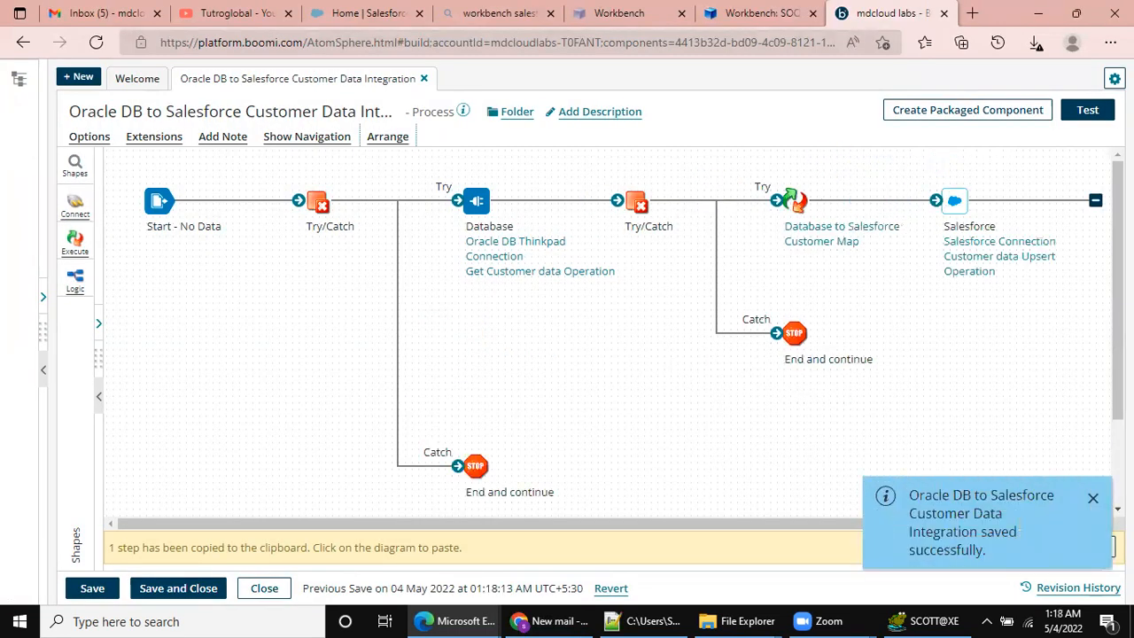
left_click(1093, 498)
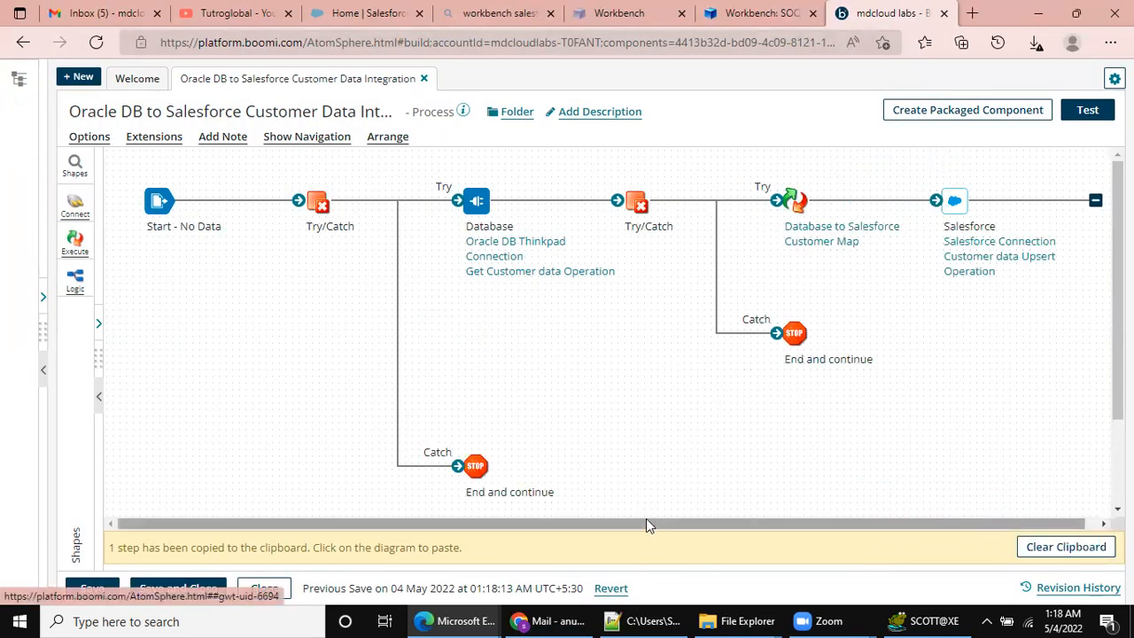
left_click(1057, 549)
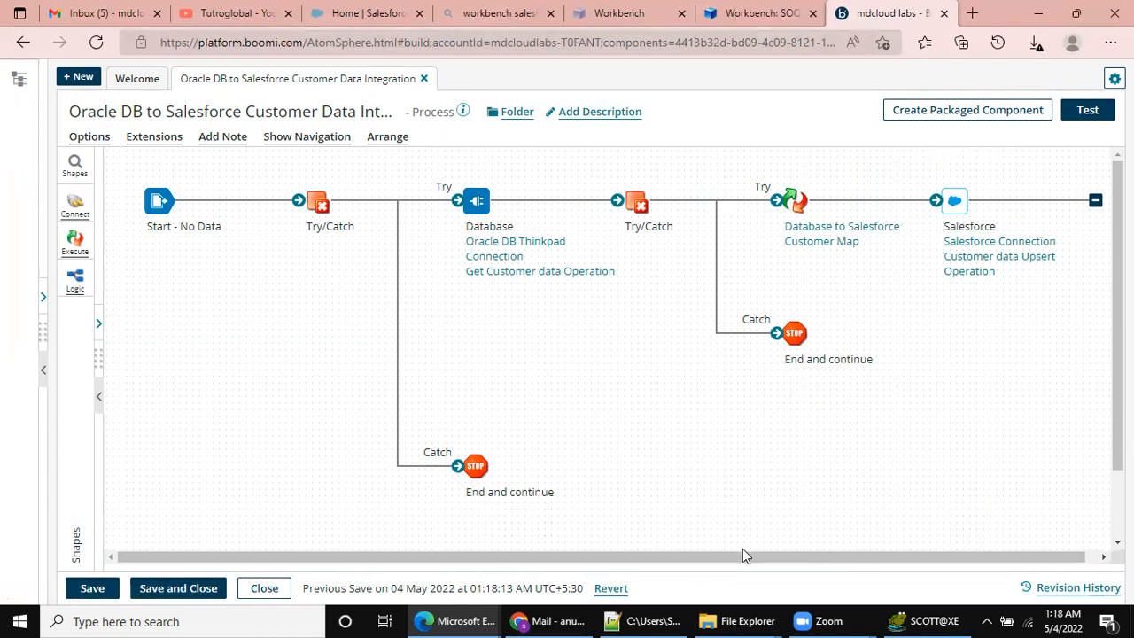
- Move the Salesforce shape closer to the map and connect its output to a pasted copy of the End and continue stop shape
left_click_drag(745, 556, 1007, 557)
mouse_move(780, 335)
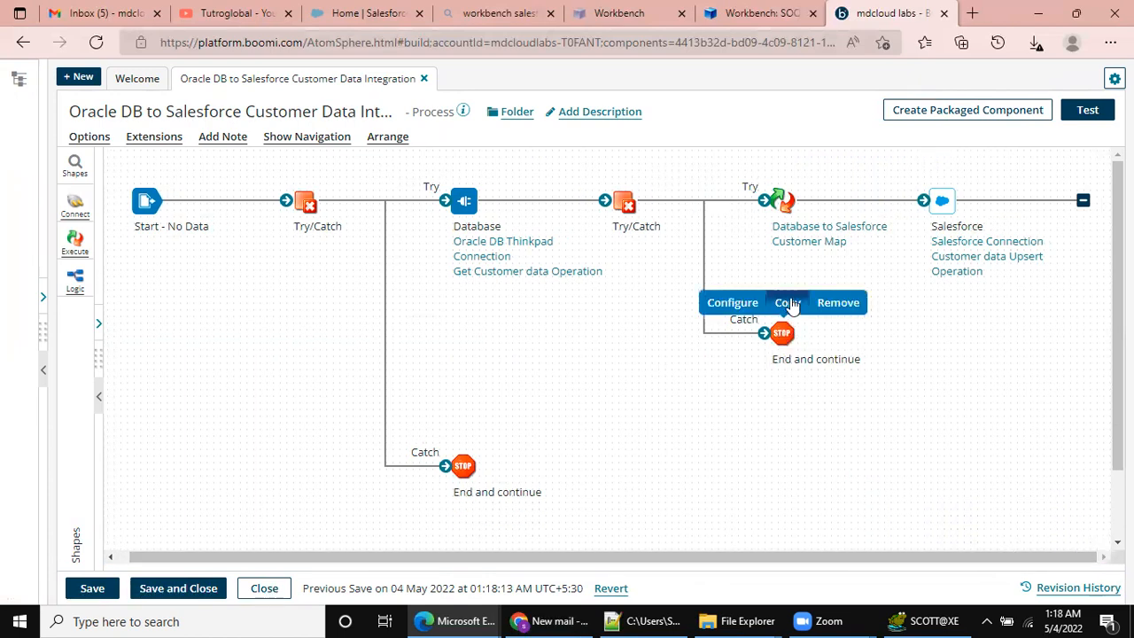
left_click(788, 303)
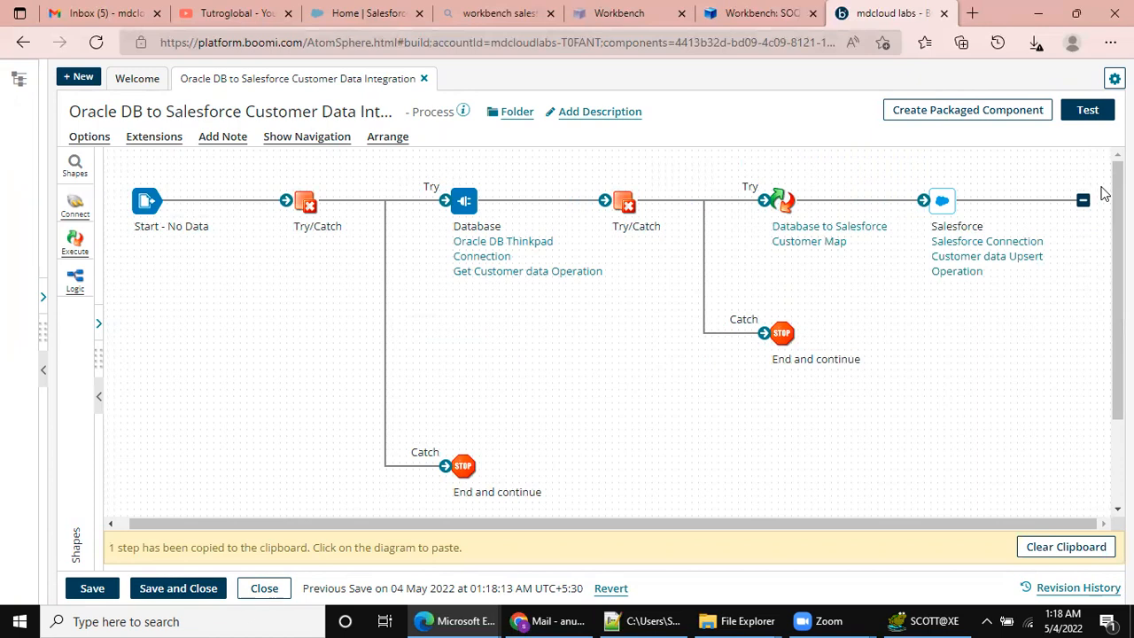
mouse_move(946, 199)
left_click_drag(911, 211, 876, 203)
left_click(1068, 181)
left_click(1068, 181)
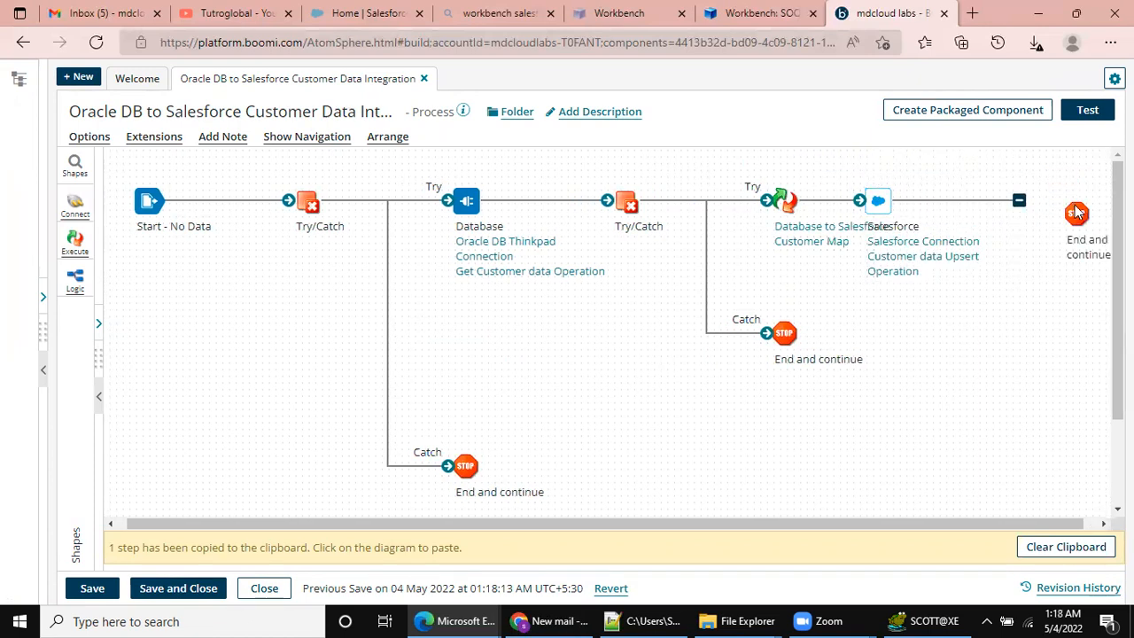
mouse_move(1075, 216)
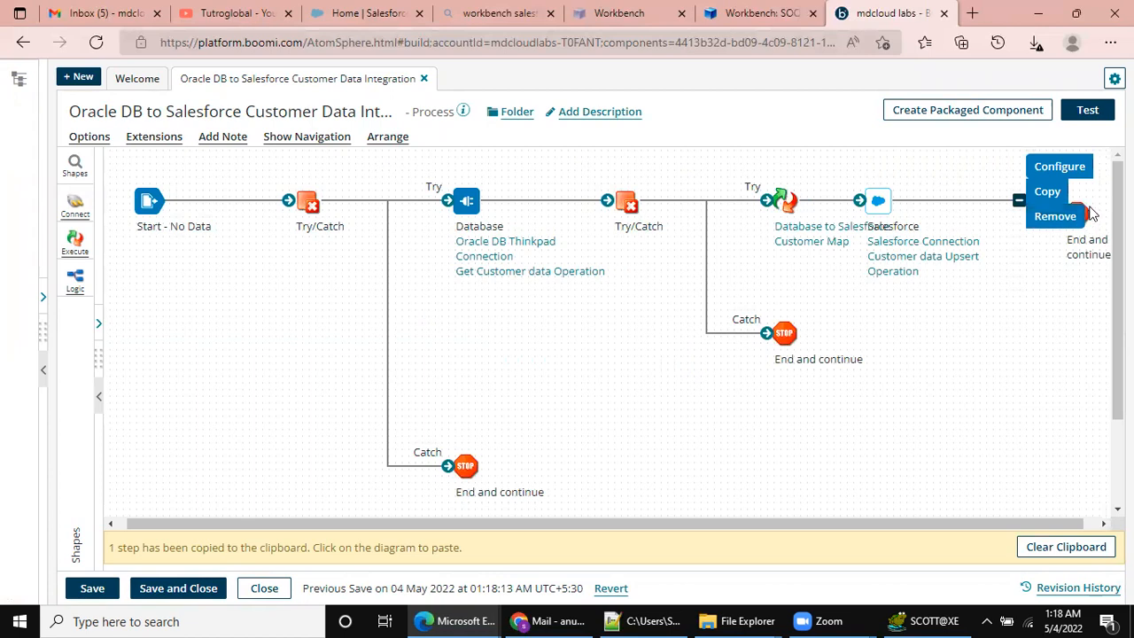
left_click_drag(1020, 201, 903, 199)
- Remove the unconnected End and continue stop shape below the flow and save the process with the clipboard cleared
left_click_drag(1119, 284, 1118, 368)
mouse_move(147, 482)
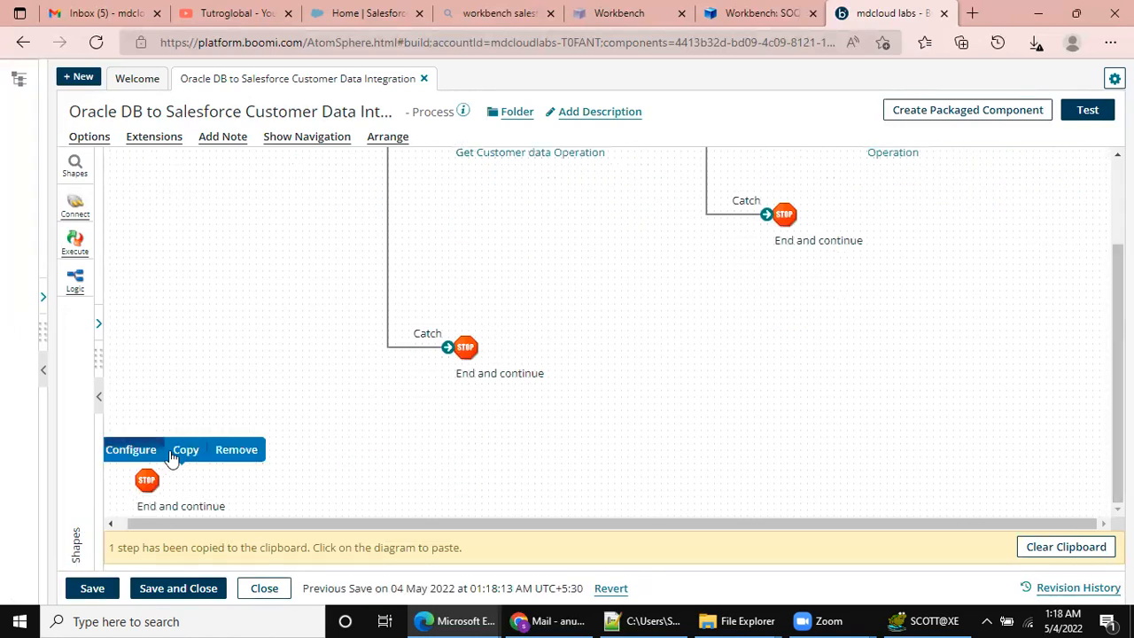
left_click(236, 450)
left_click(445, 387)
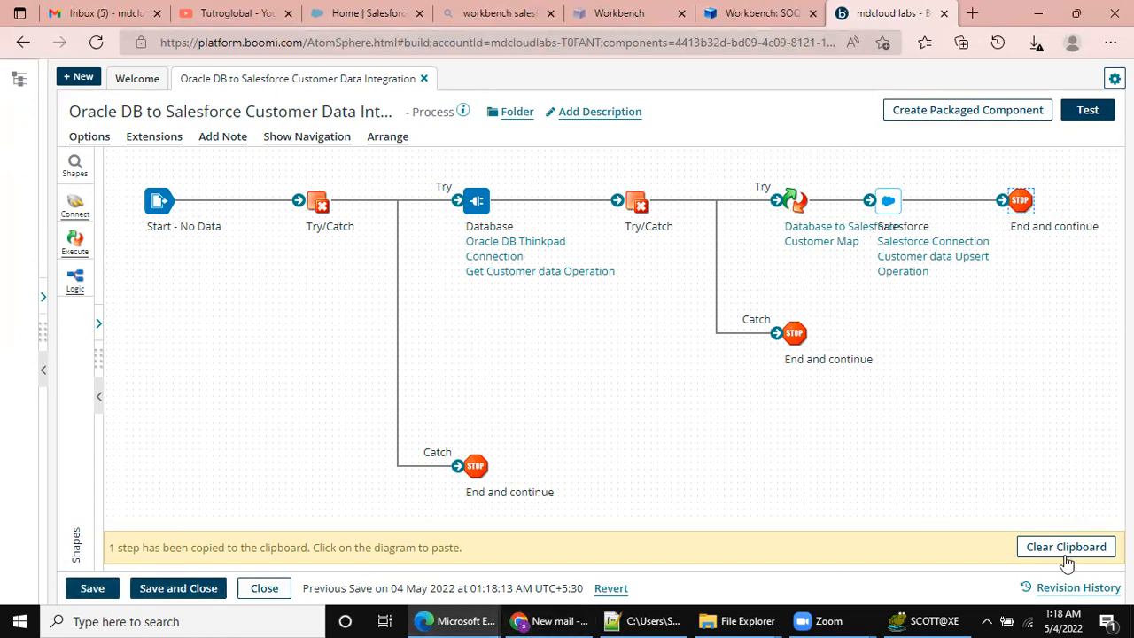
left_click(1028, 549)
left_click(90, 588)
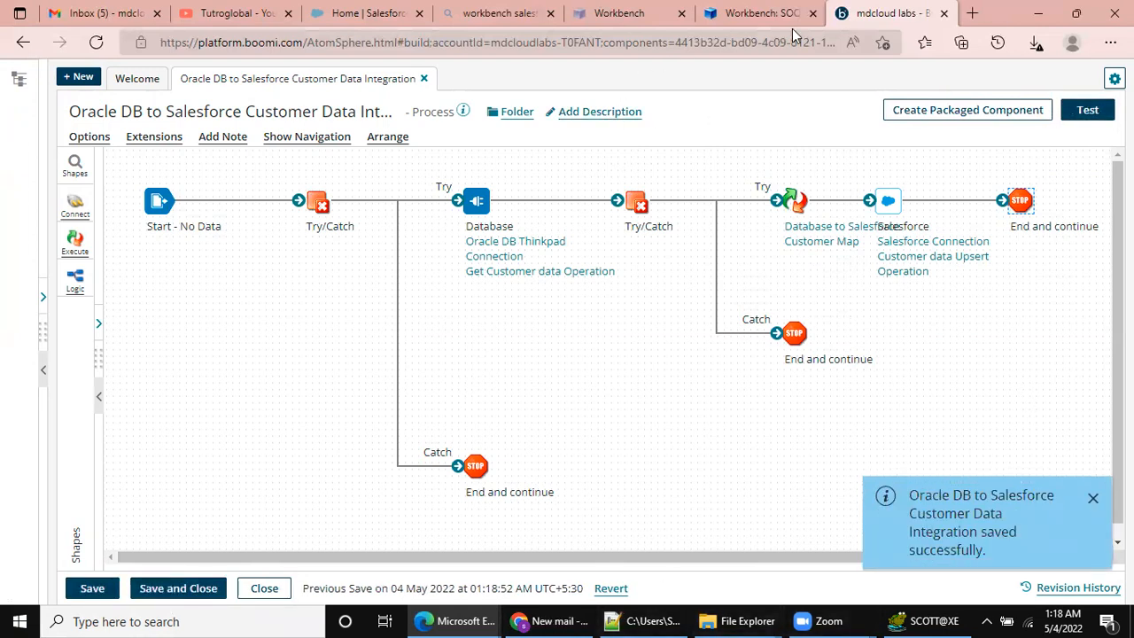
- Switch to Workbench and try to run the account SOQL query with the type field added
left_click(762, 13)
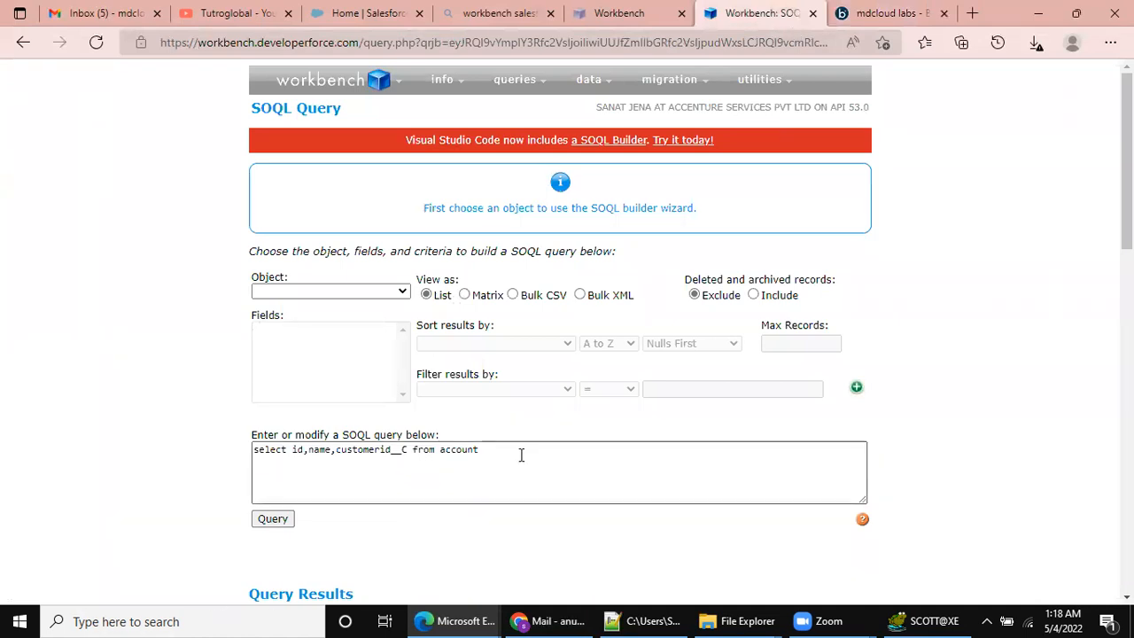
left_click(410, 451)
type(",type")
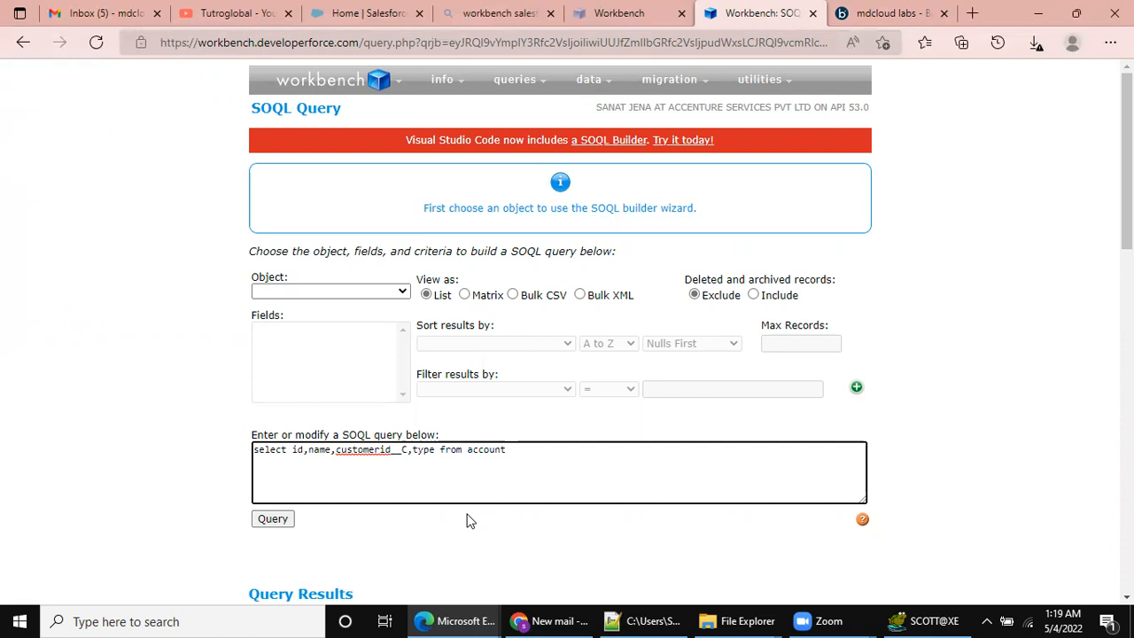
type(",")
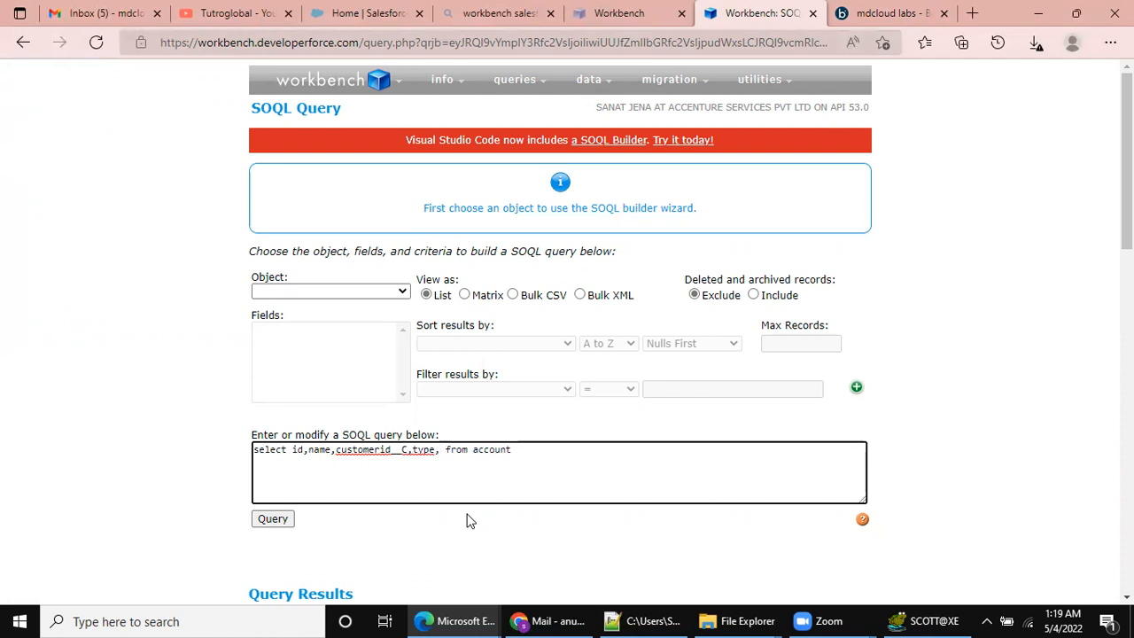
key("BackSpace")
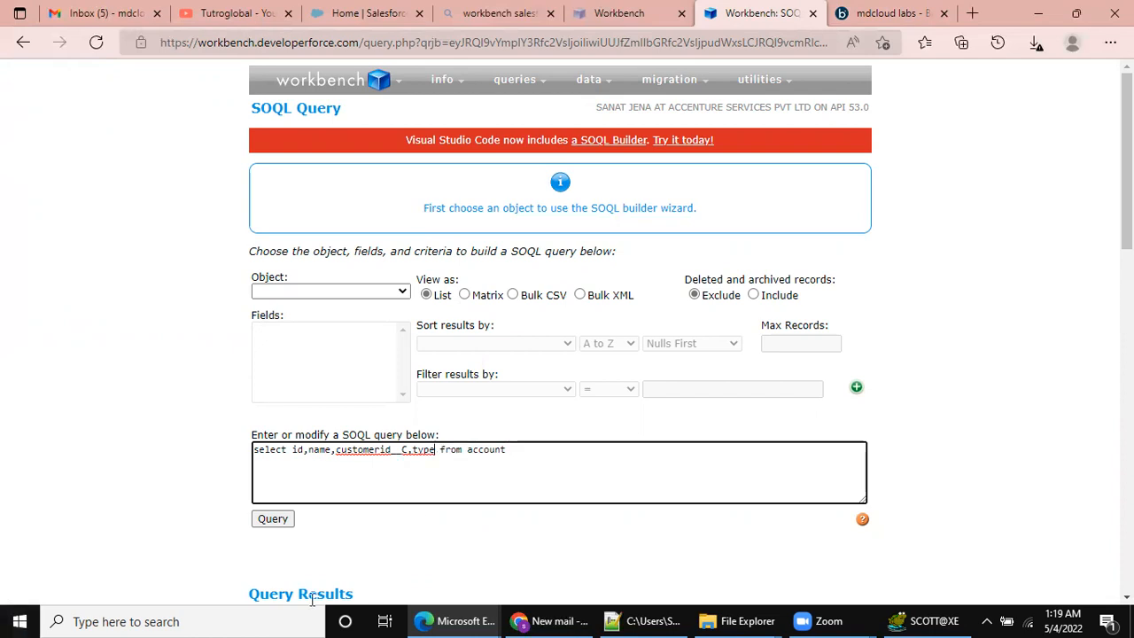
left_click(280, 520)
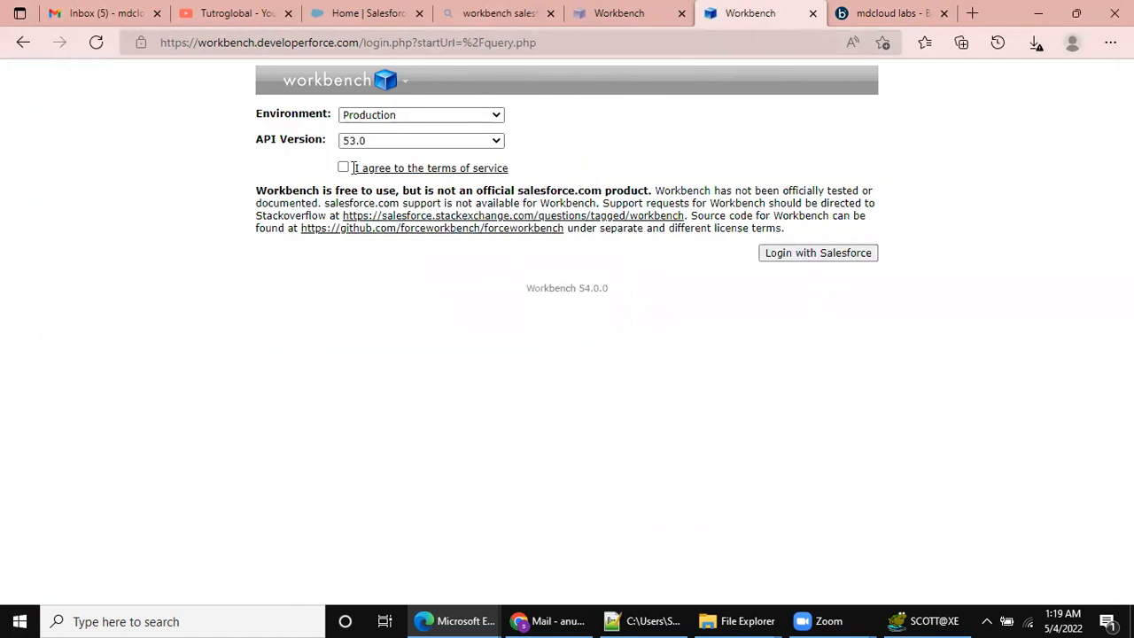
- Accept the terms, log in to Workbench with Salesforce, and begin the SOQL query with select id,customerid__c,type,name
left_click(826, 256)
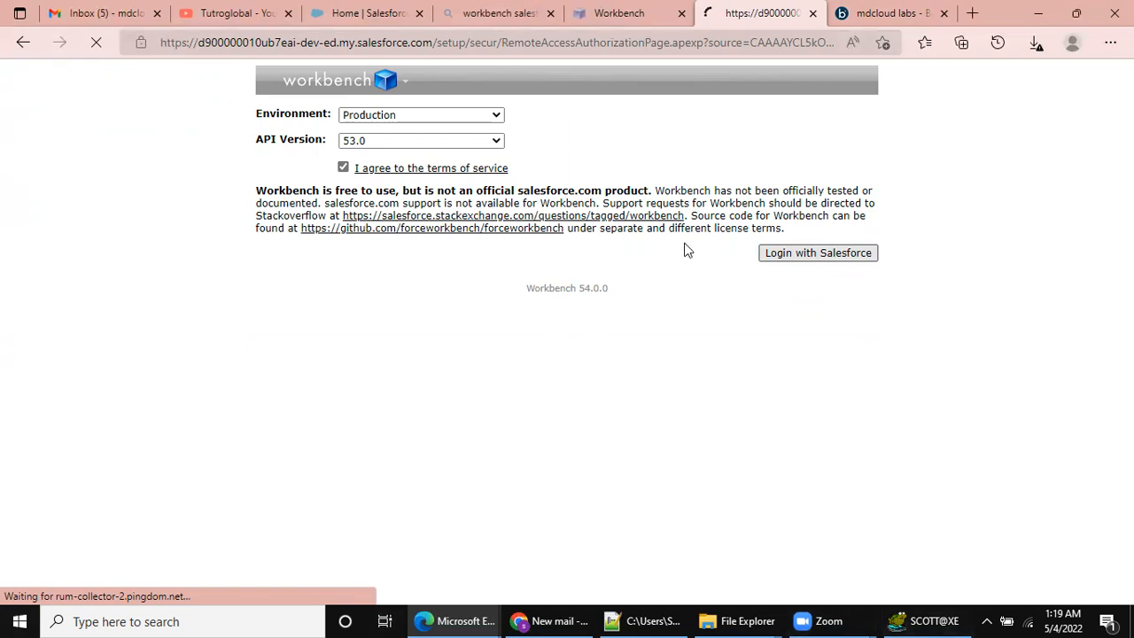
left_click(297, 462)
type("select i")
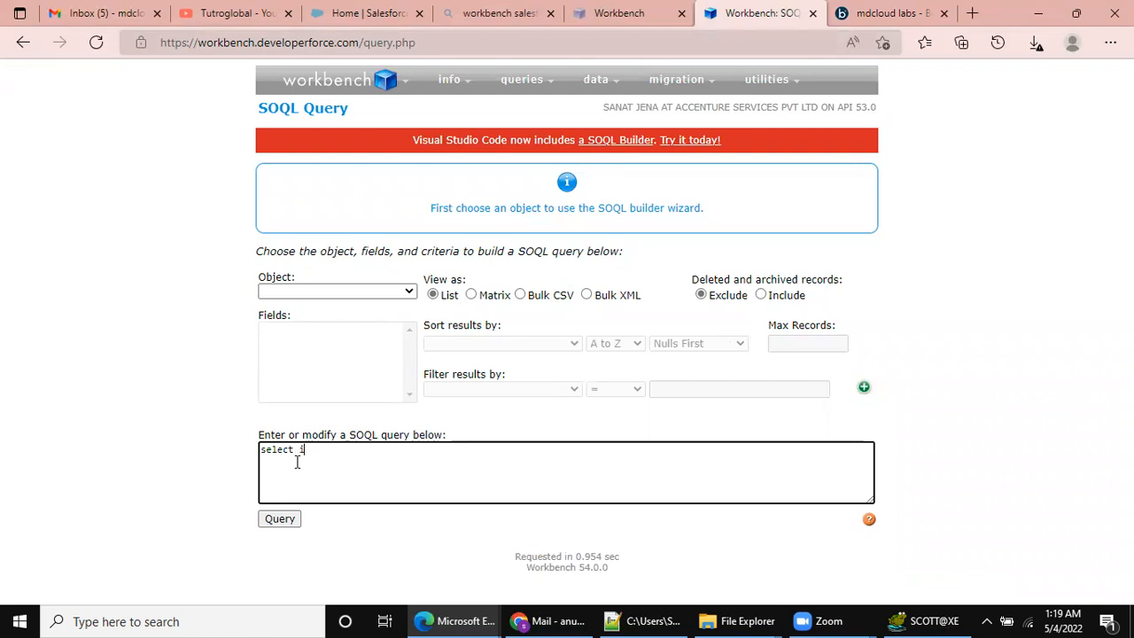
type("d,customerid__c,type,name,")
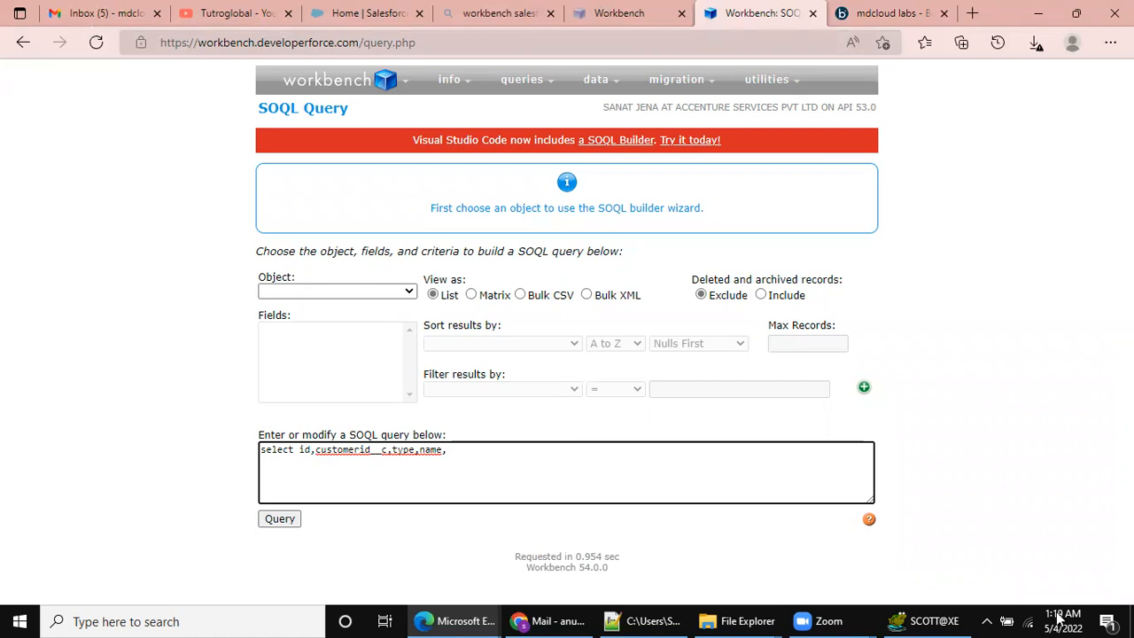
- Switch to Boomi, open the Database to Salesforce Customer Map, and filter the SF_Account_UPSERT_Request profile to show mapped fields only
mouse_move(468, 618)
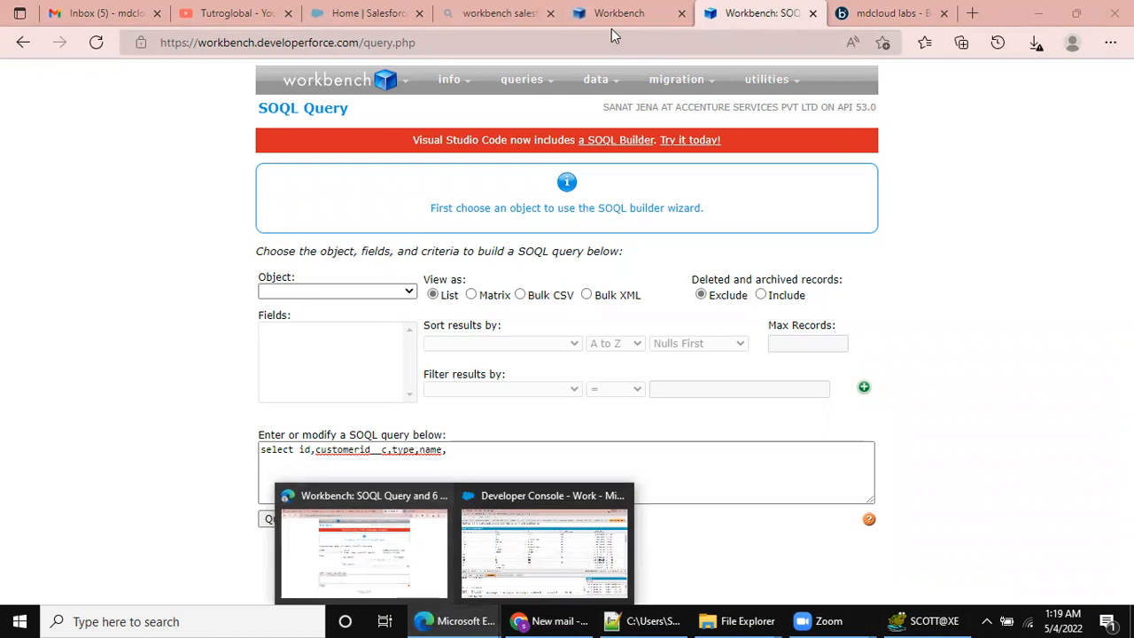
left_click(882, 14)
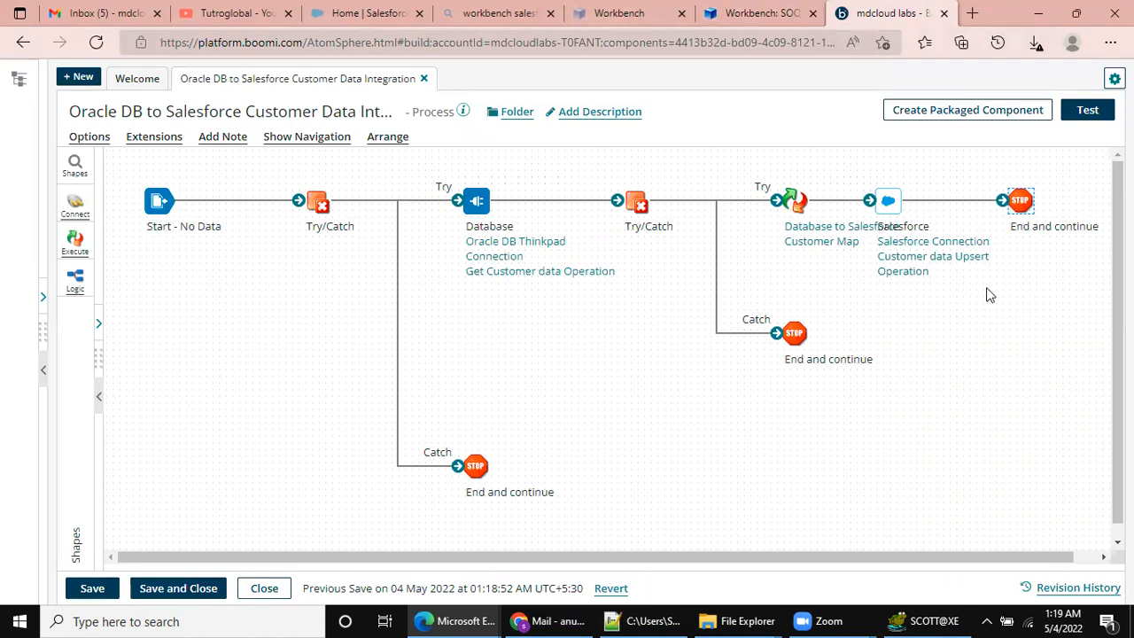
left_click(806, 242)
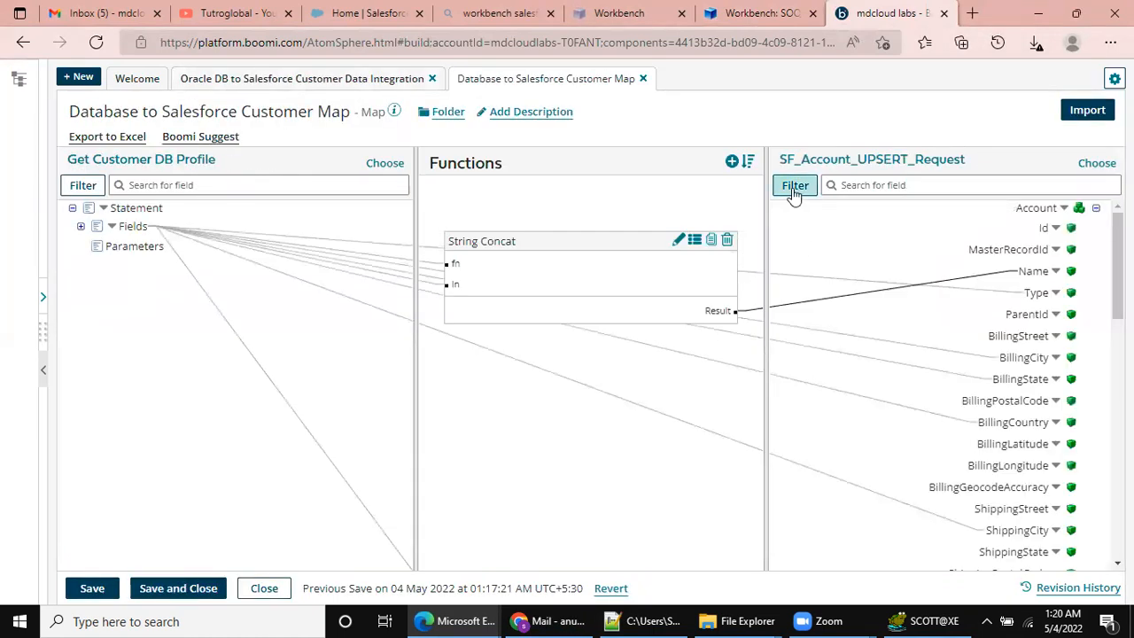
left_click(795, 185)
left_click(792, 235)
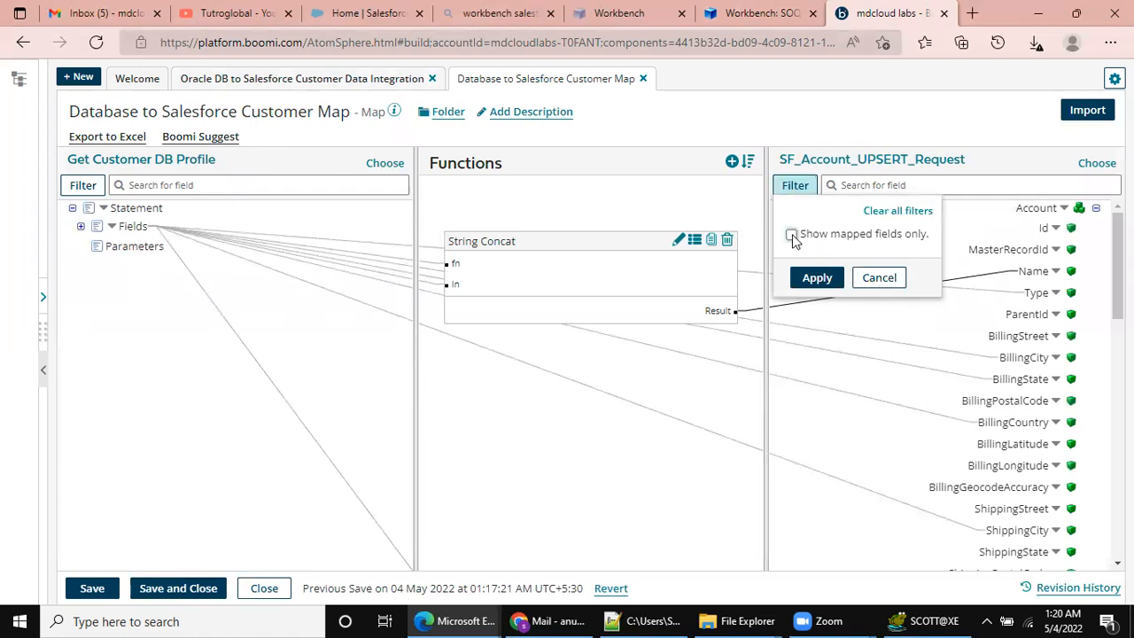
left_click(815, 278)
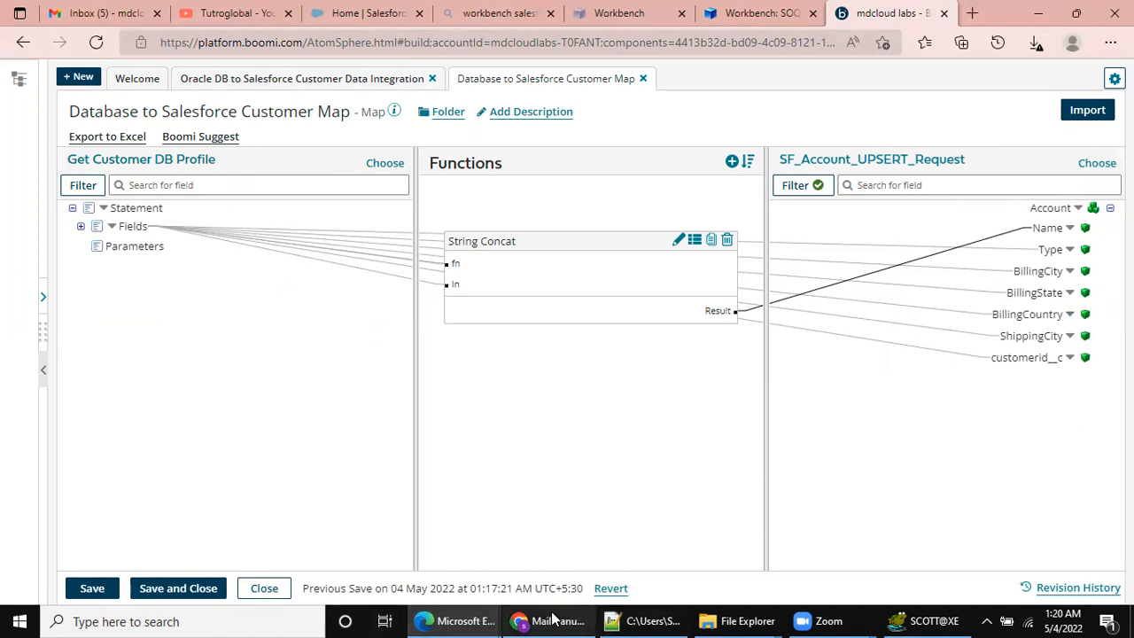
- Back in Workbench, complete the query with billingcity, billingstate, billingcountry and lastmodifieddate from account, run it, and review the results
left_click(792, 28)
type("billing")
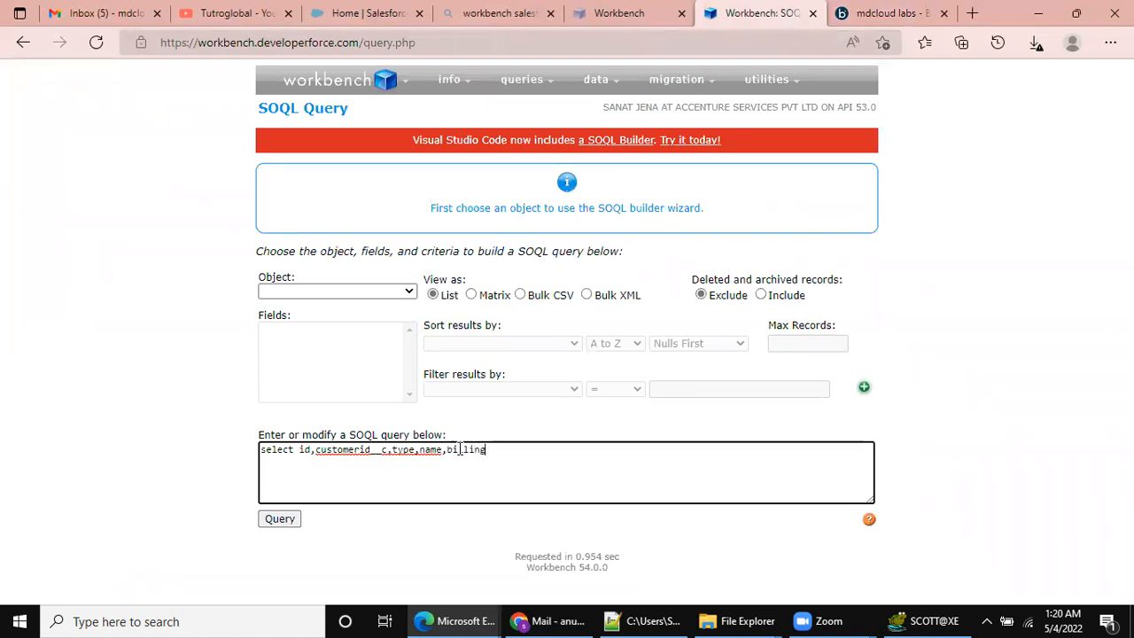
type("city,billingstate")
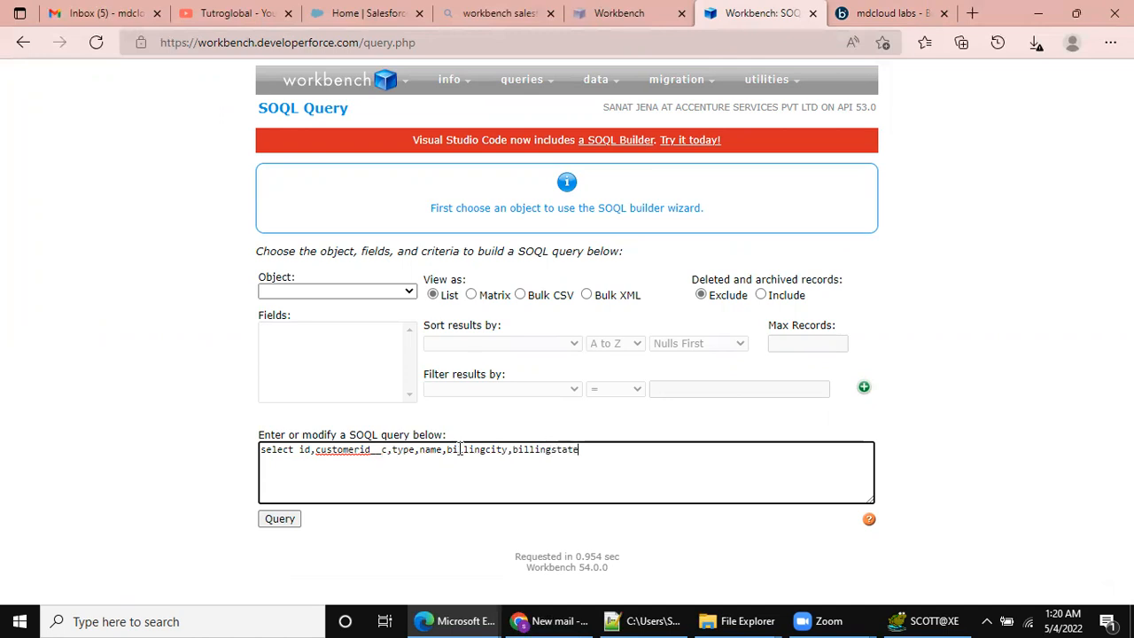
type(",billingcountry")
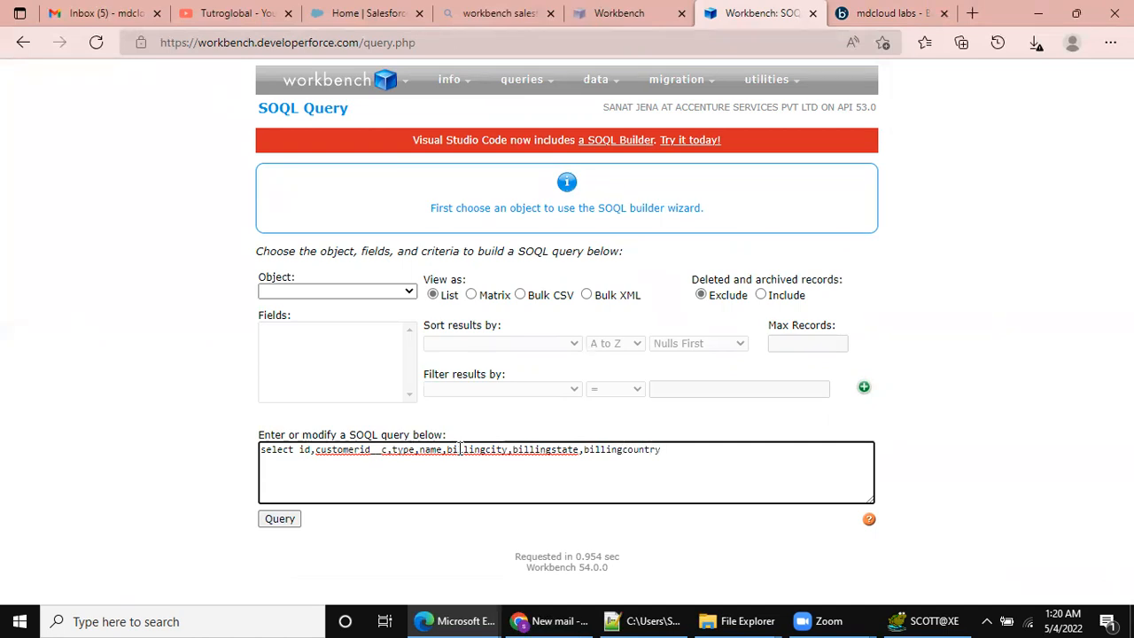
type(" from")
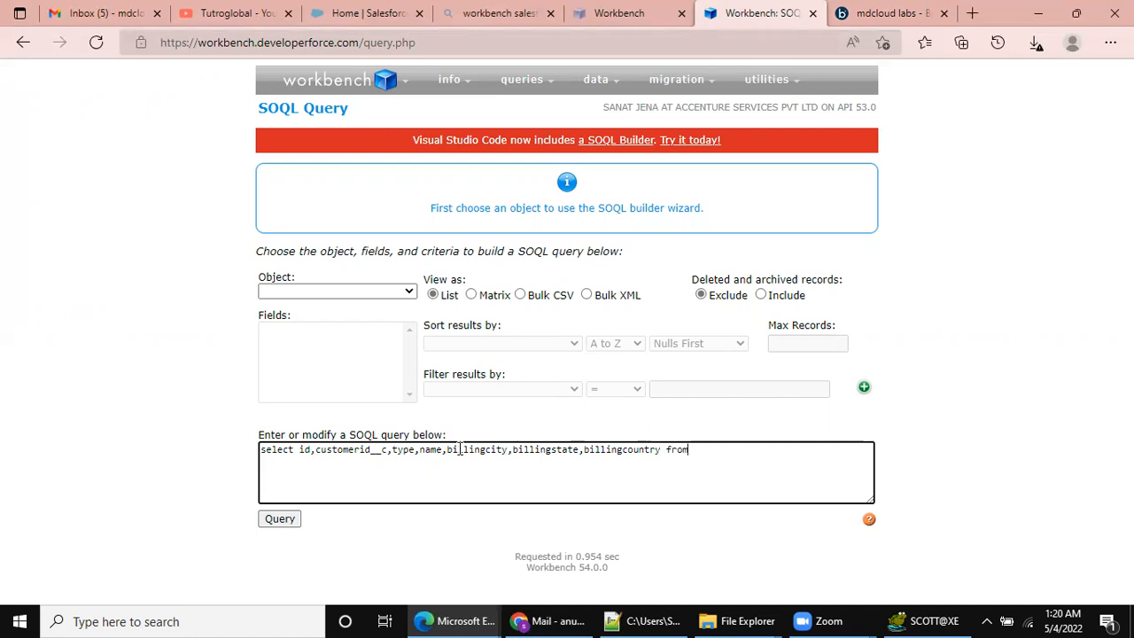
type(" account")
left_click(664, 450)
type(",lastmodifieddate")
left_click(280, 519)
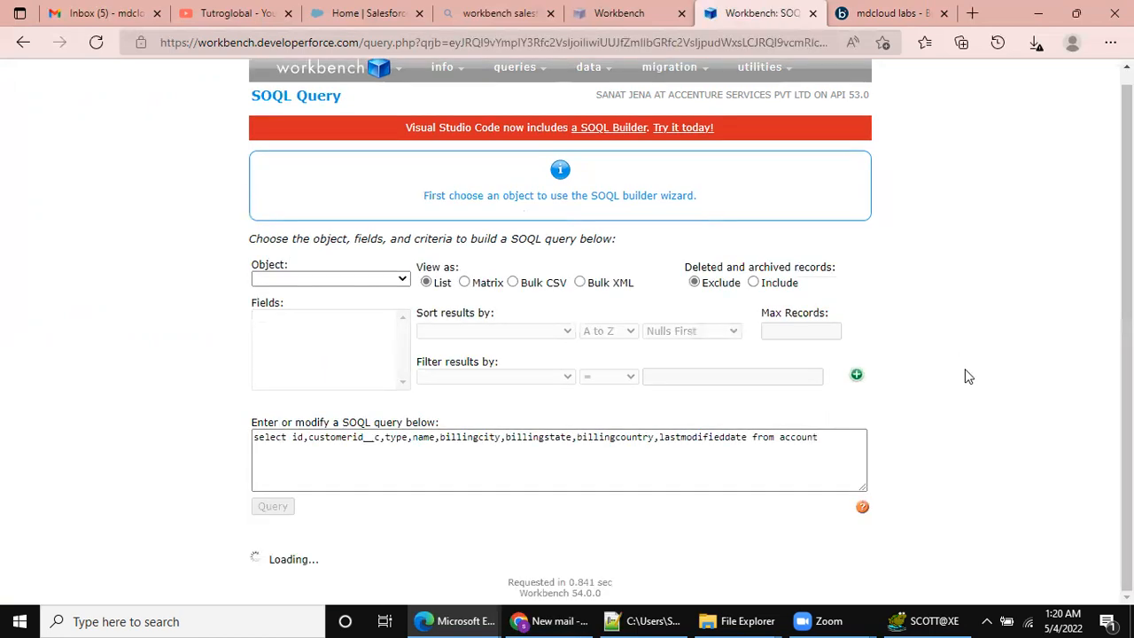
scroll(968, 356, "down", 3)
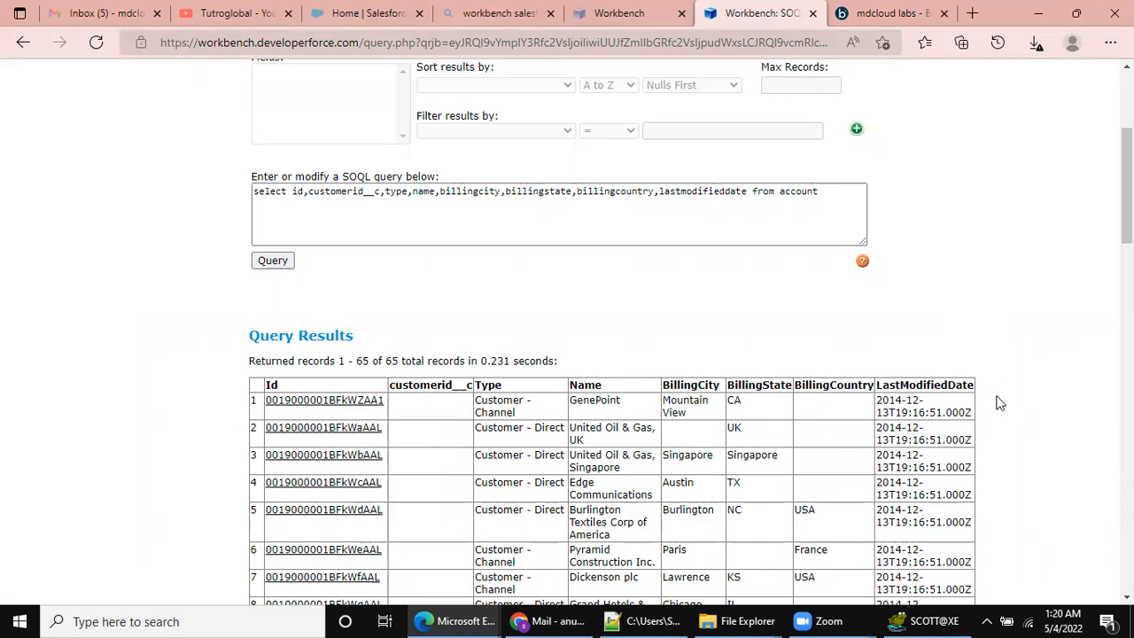
scroll(1040, 372, "down", 3)
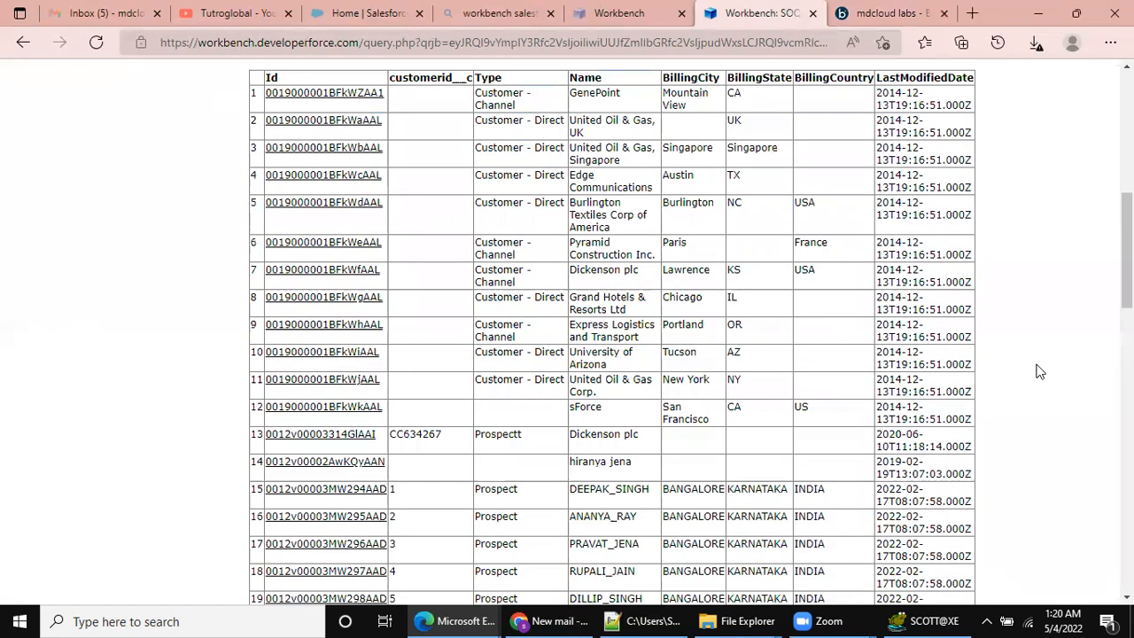
- Add an order by lastmodifieddate desc clause to the account query, run it, and review the sorted records
scroll(1039, 372, "up", 6)
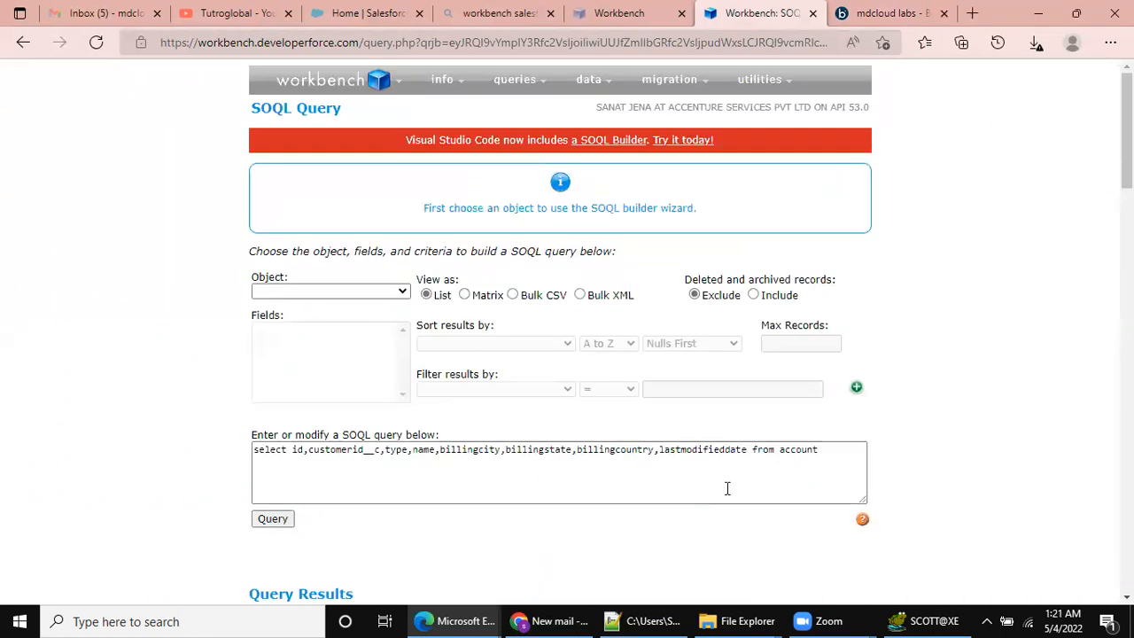
left_click(833, 453)
type("order by")
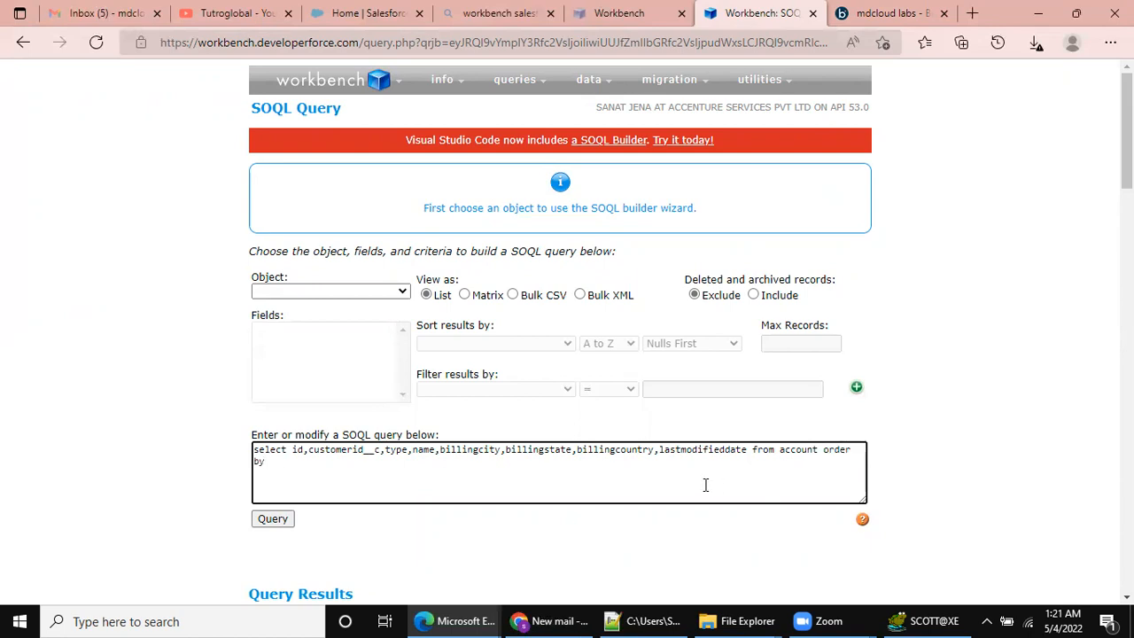
double_click(700, 451)
key("ctrl+c")
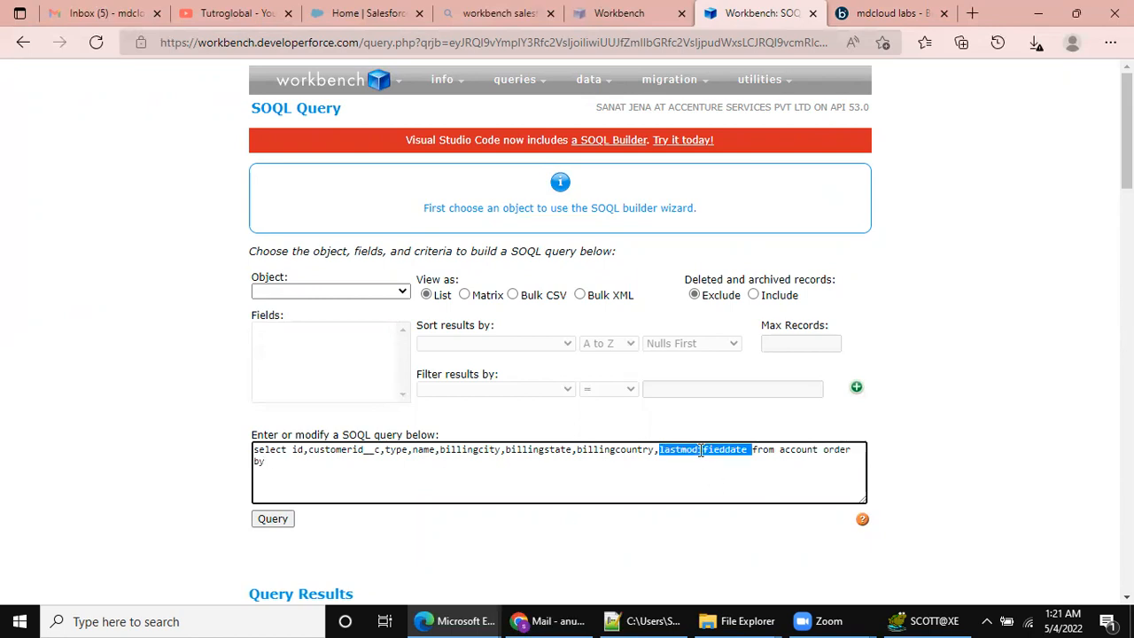
left_click(299, 468)
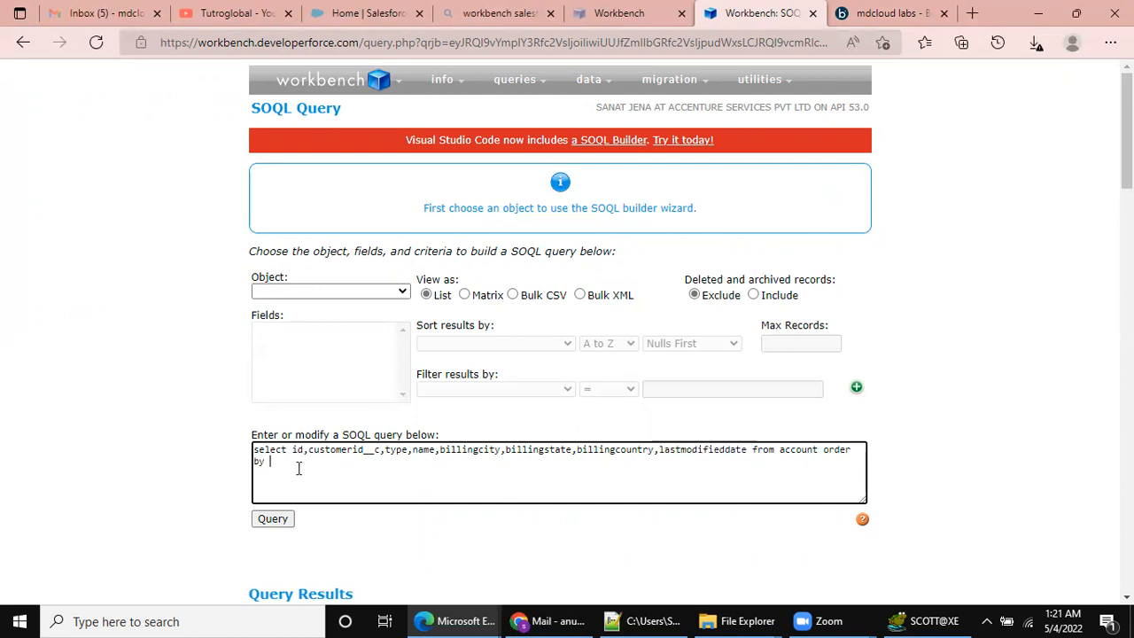
key("ctrl+v")
type("desc")
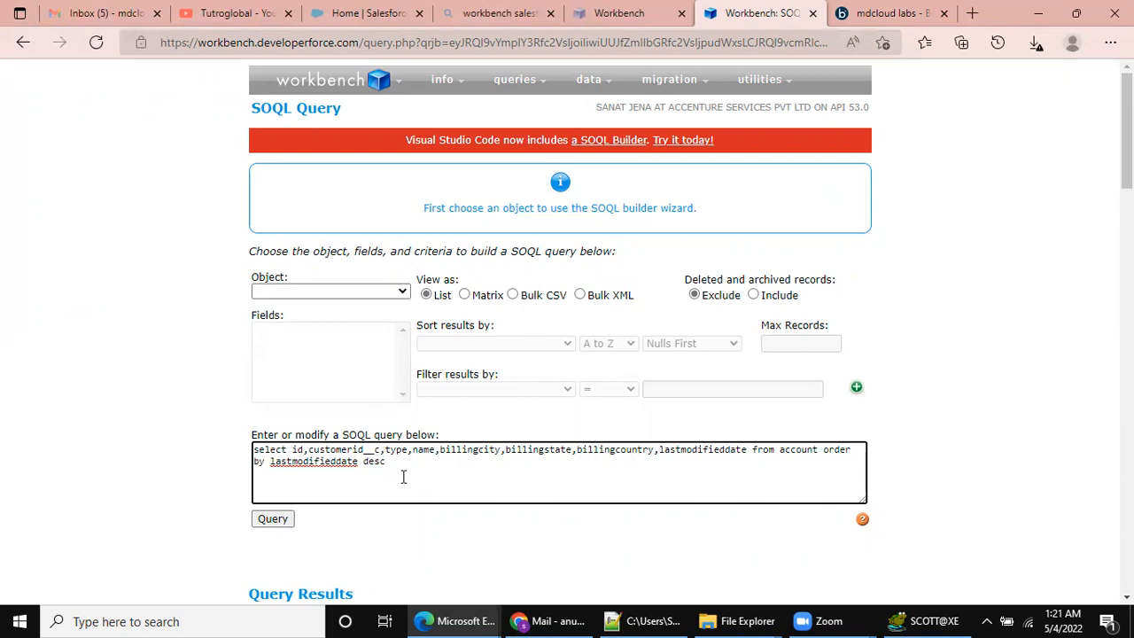
left_click(272, 522)
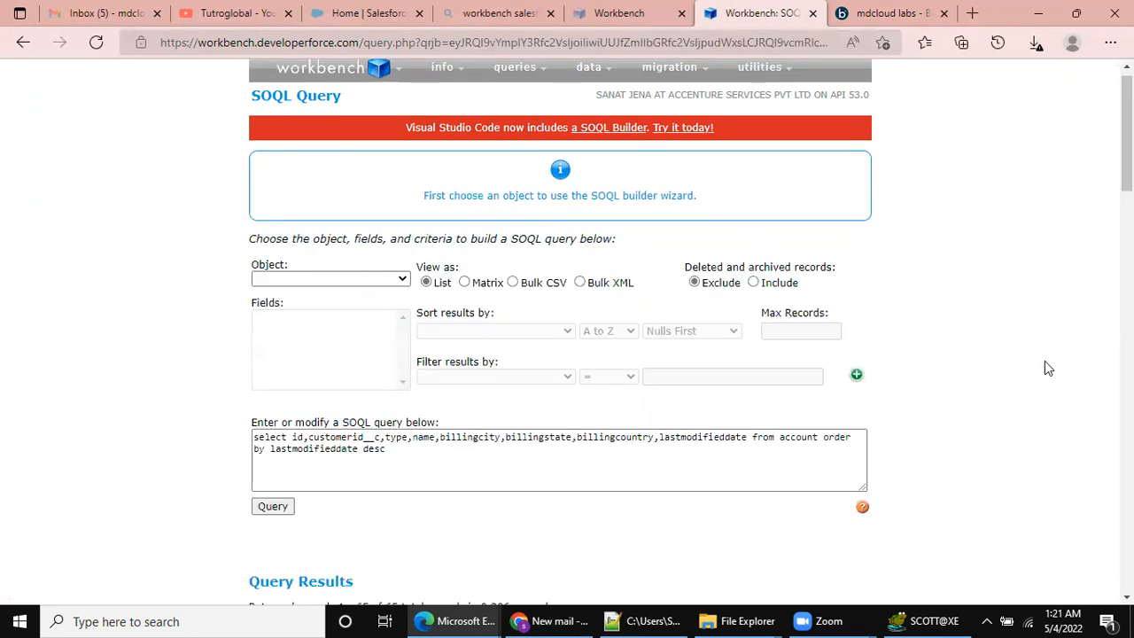
scroll(1045, 361, "down", 3)
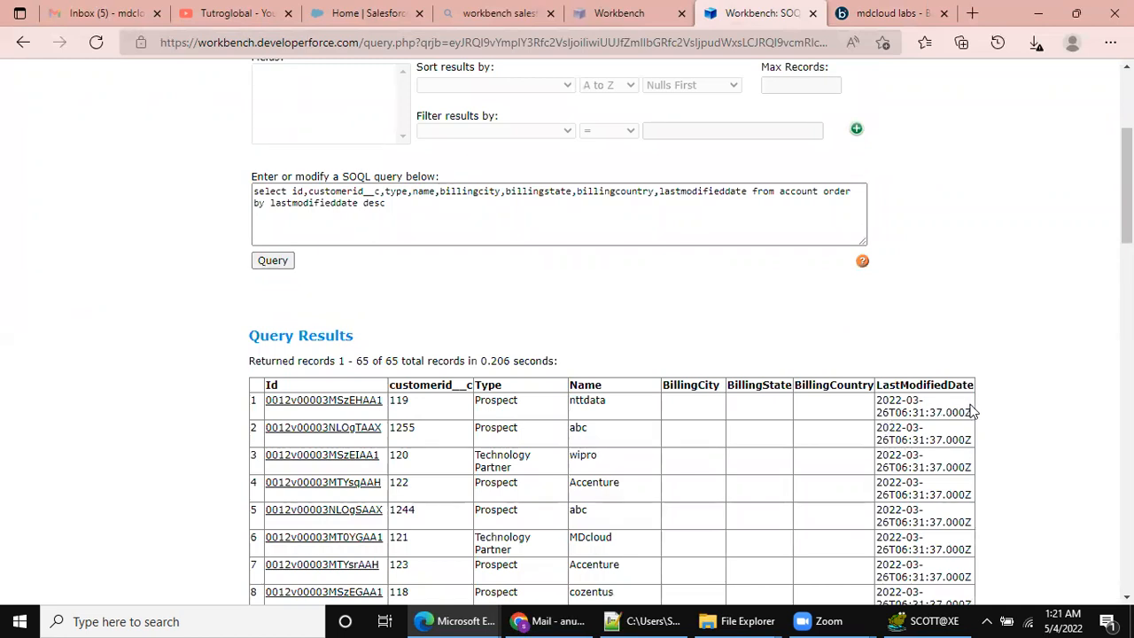
scroll(975, 406, "up", 3)
scroll(977, 406, "down", 1)
scroll(977, 406, "up", 1)
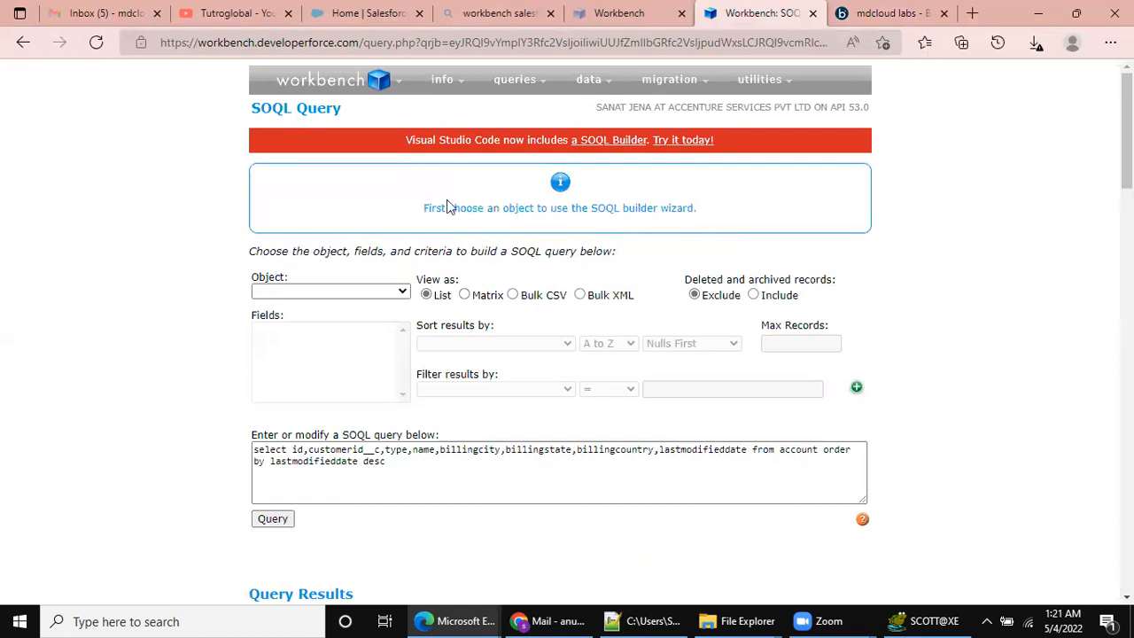
- Switch to Boomi and run a test of the Oracle DB to Salesforce Customer Data Integration process
key("ctrl+Tab")
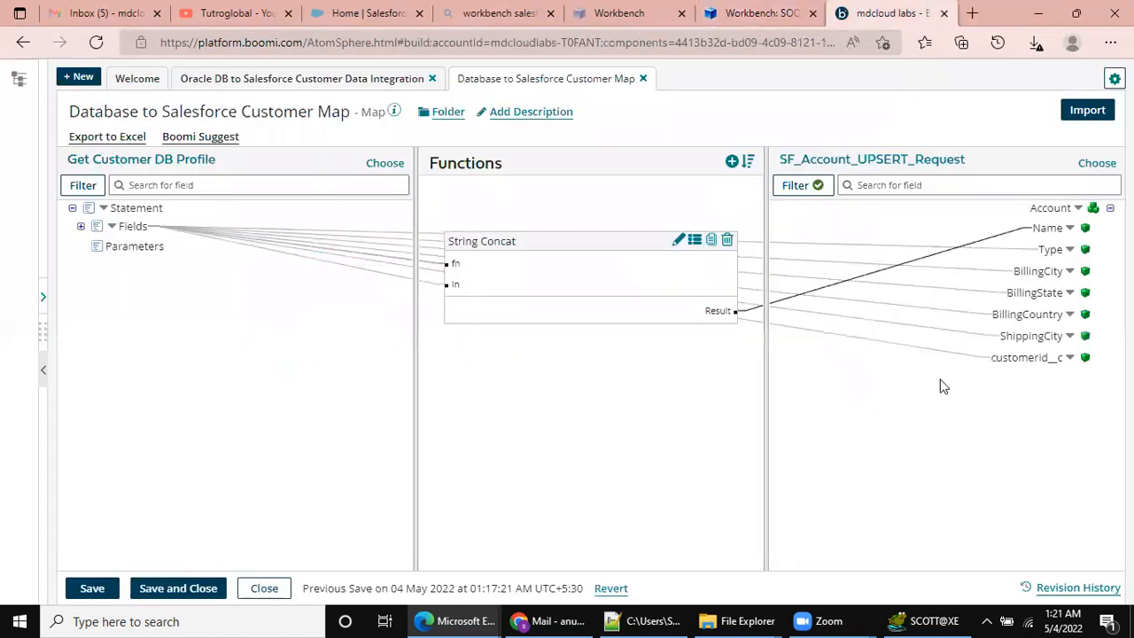
left_click(308, 88)
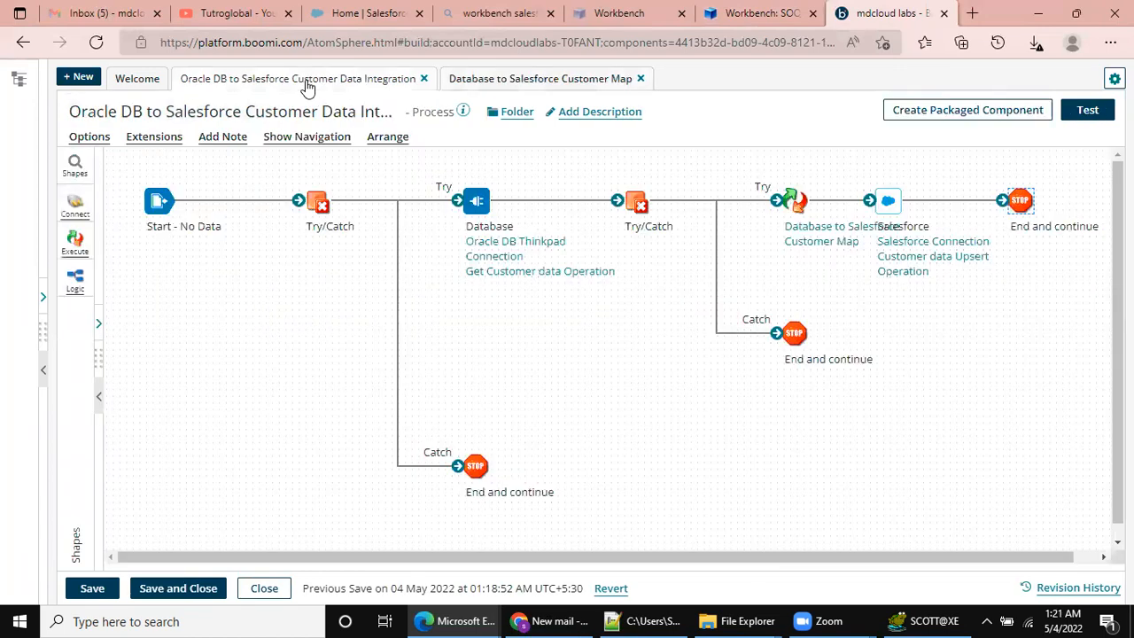
left_click(1088, 114)
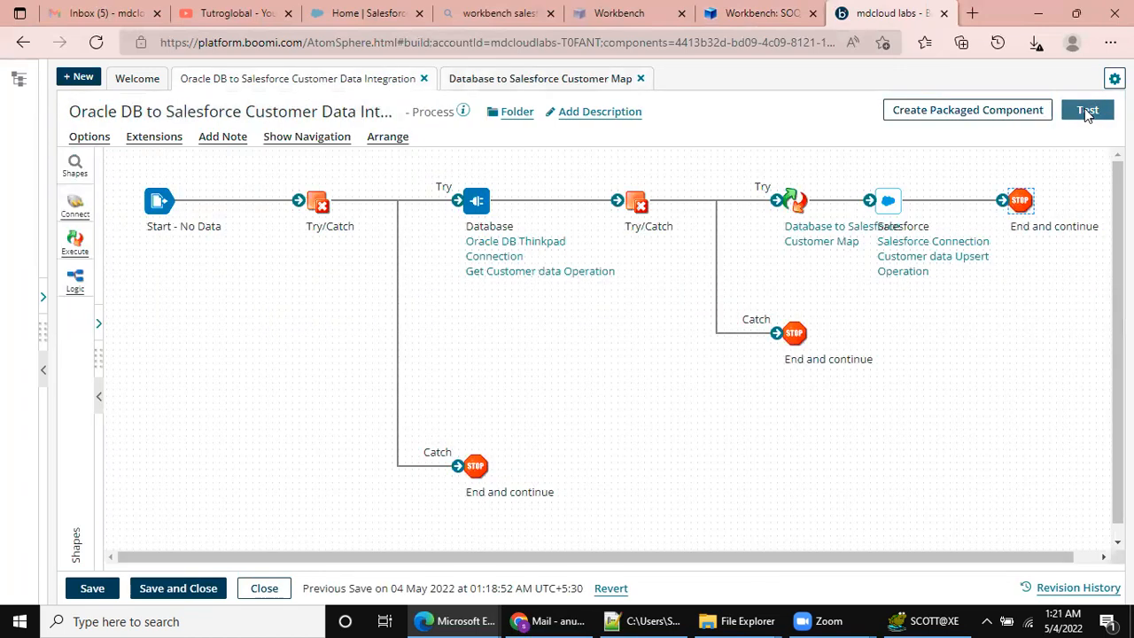
left_click(257, 190)
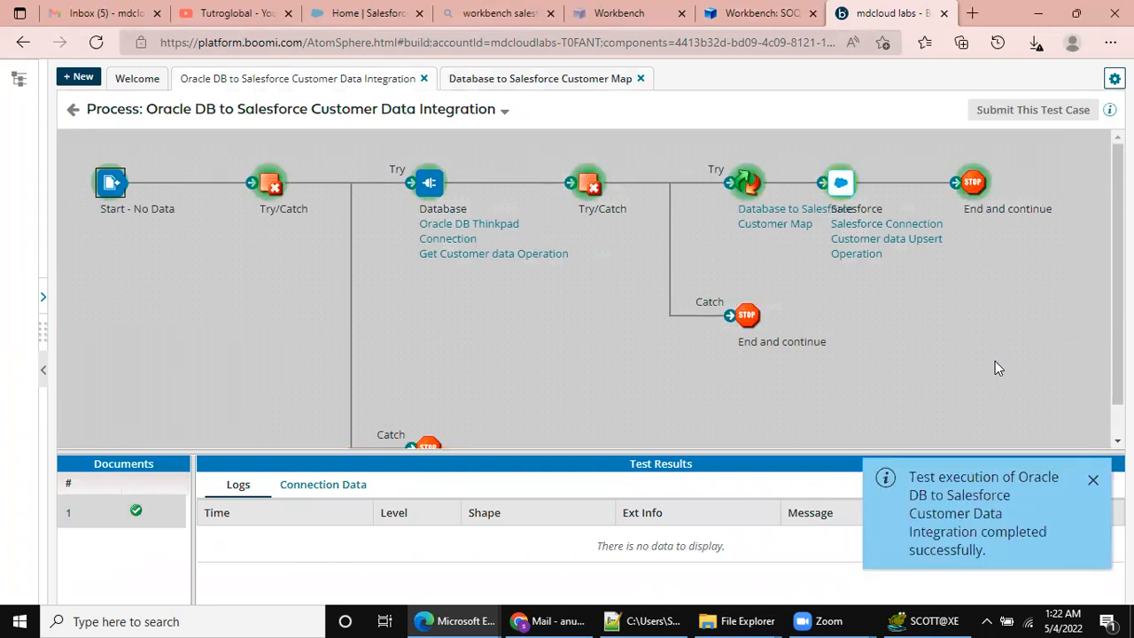
- Dismiss the test notification and inspect the first source document reaching the End and continue shape after Salesforce, enlarging the results area
left_click(1093, 480)
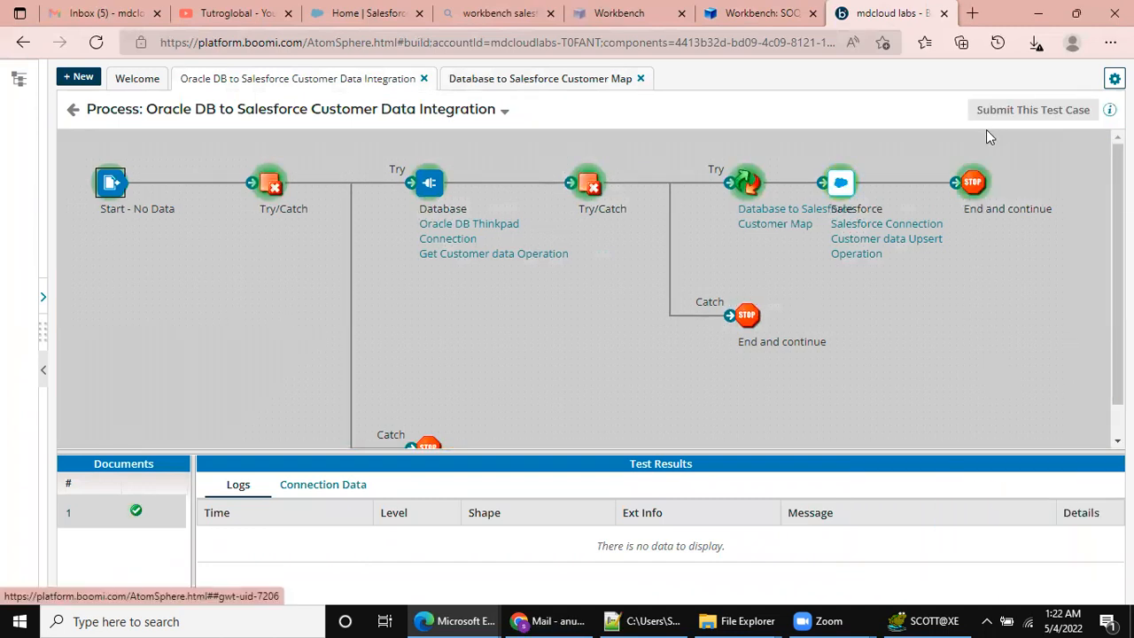
left_click(973, 182)
left_click(337, 486)
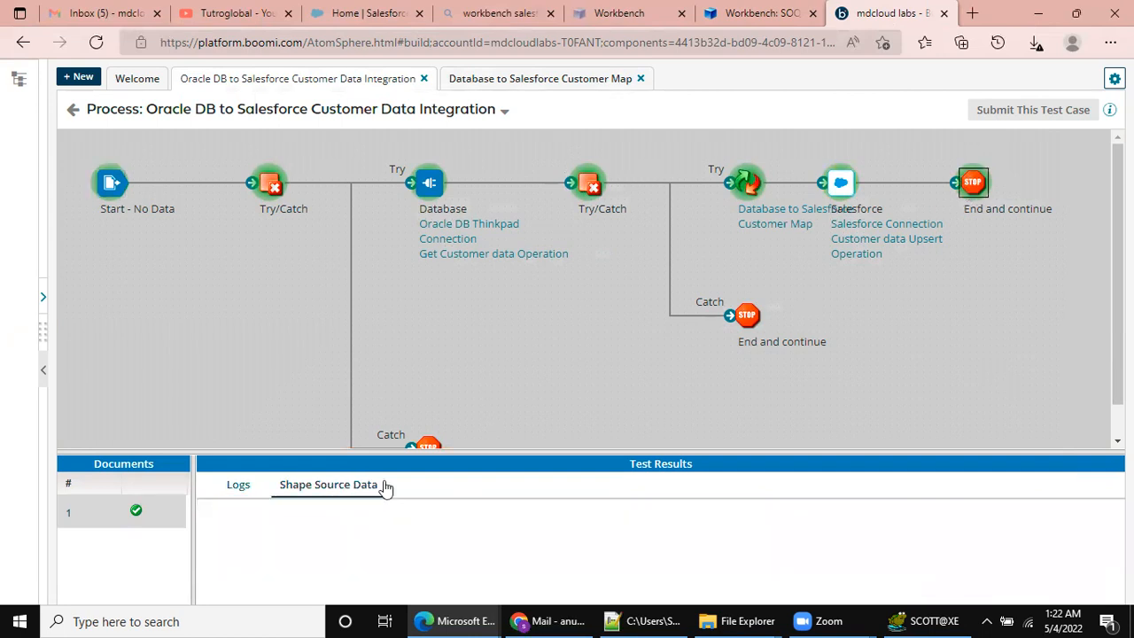
left_click_drag(473, 452, 514, 262)
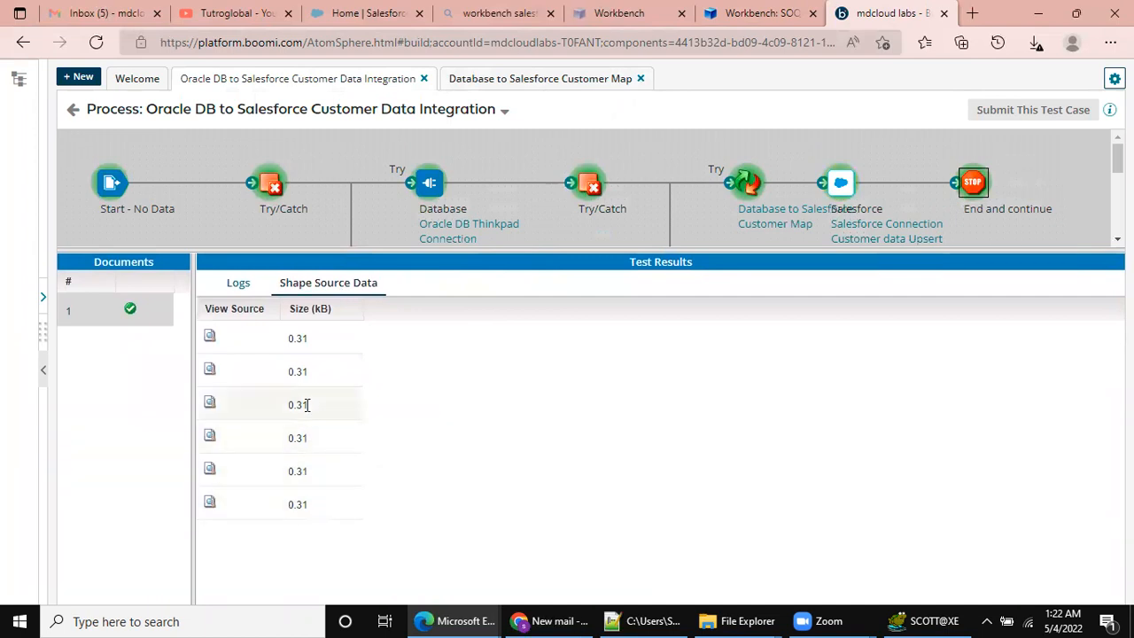
left_click(210, 341)
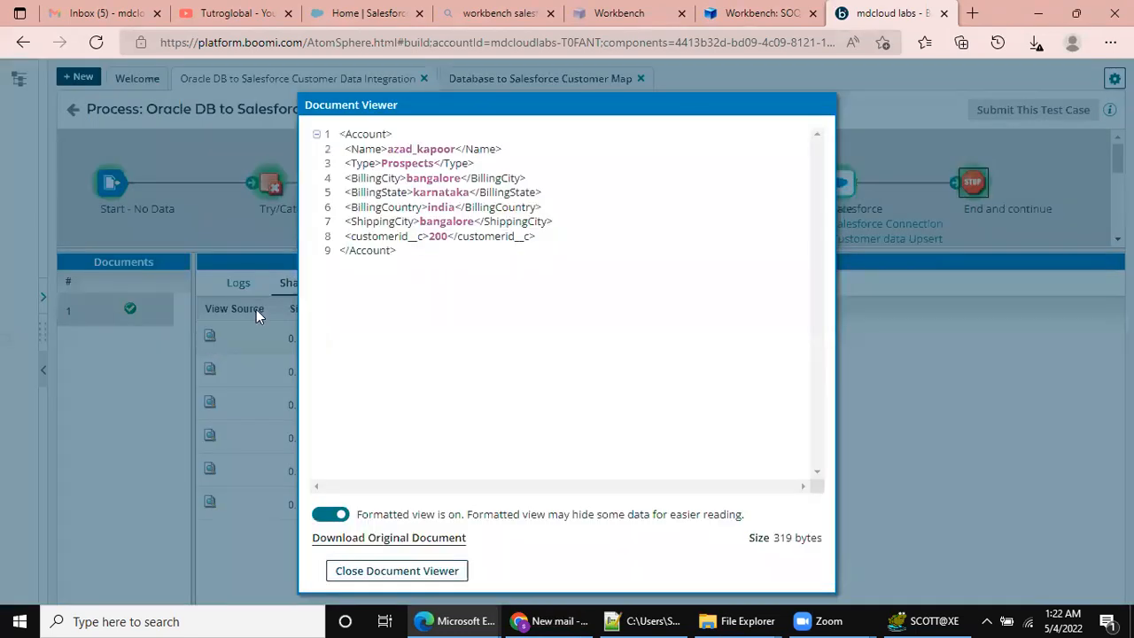
left_click(430, 572)
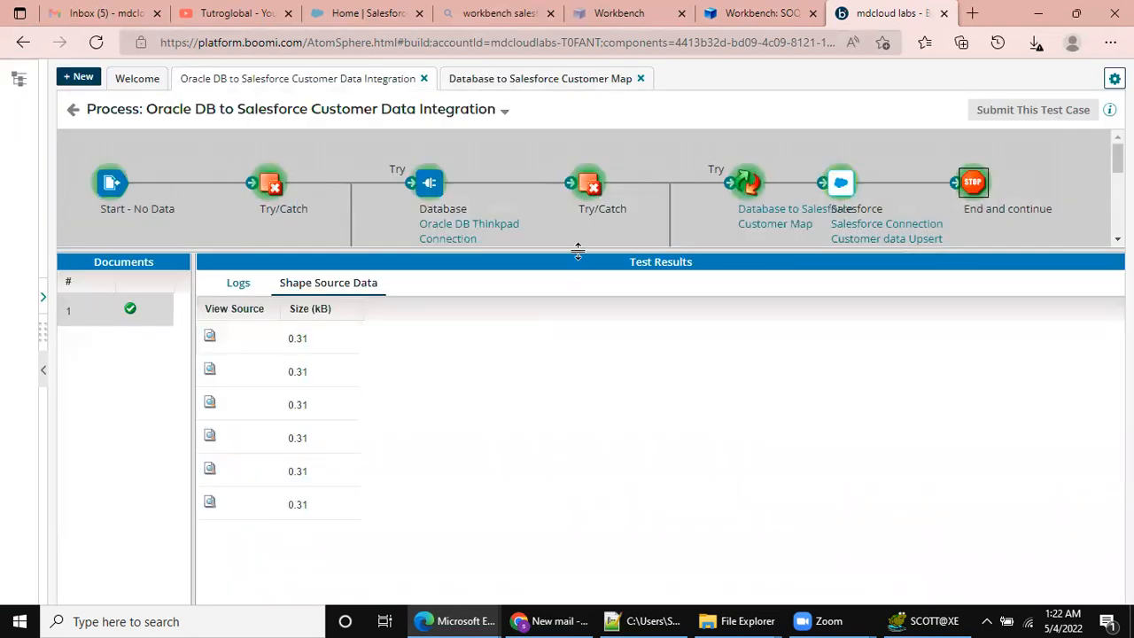
left_click_drag(579, 251, 579, 379)
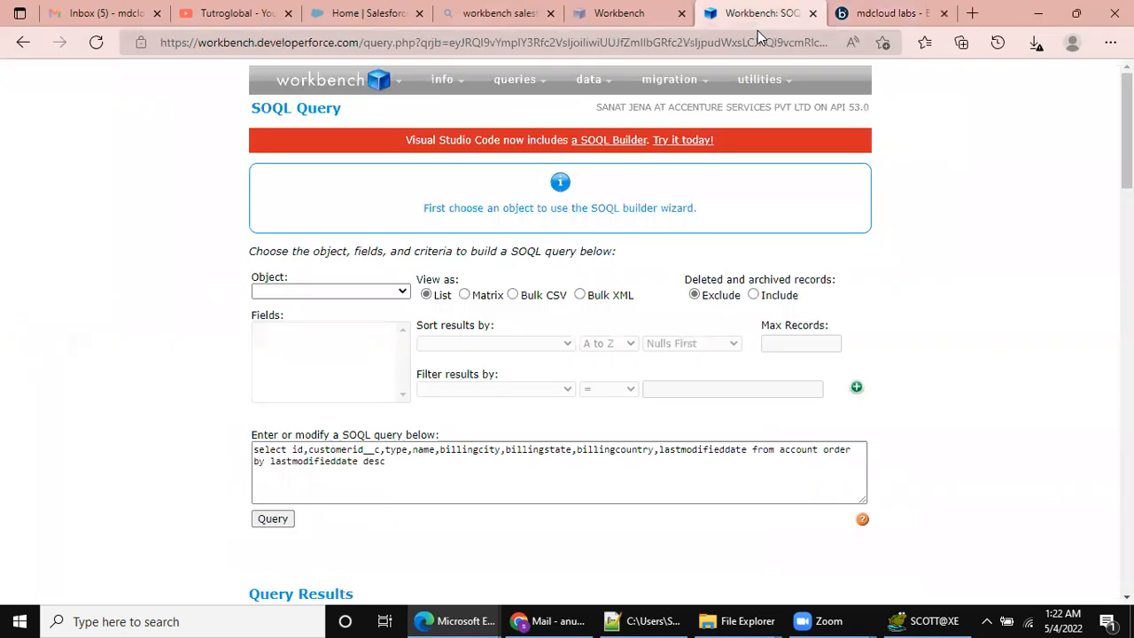
- Switch to Workbench and rerun the account SOQL query sorted by lastmodifieddate descending
left_click(758, 19)
left_click_drag(406, 472, 226, 457)
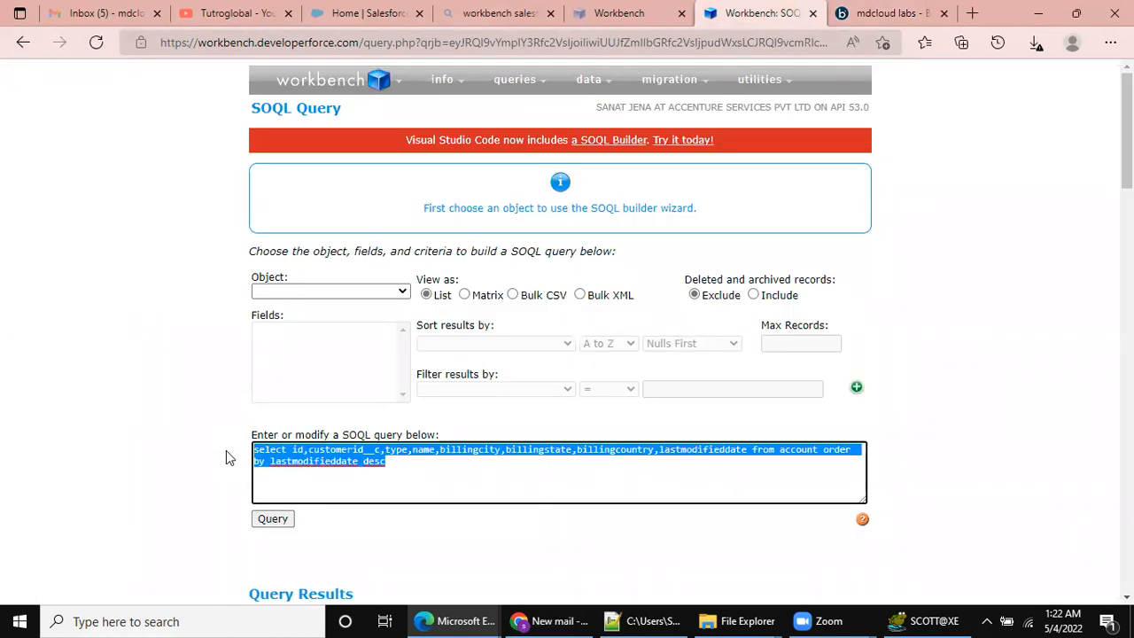
left_click(272, 520)
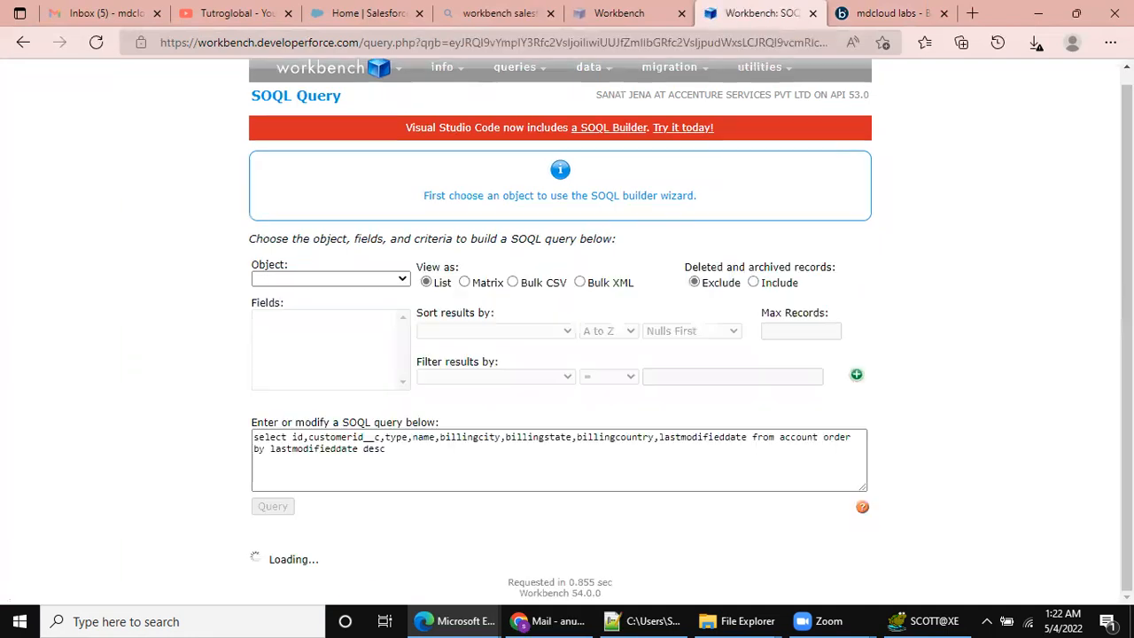
- Review the sorted account records, compare them with the customer rows in Toad for Oracle, and return to the Workbench query results
scroll(948, 310, "down", 3)
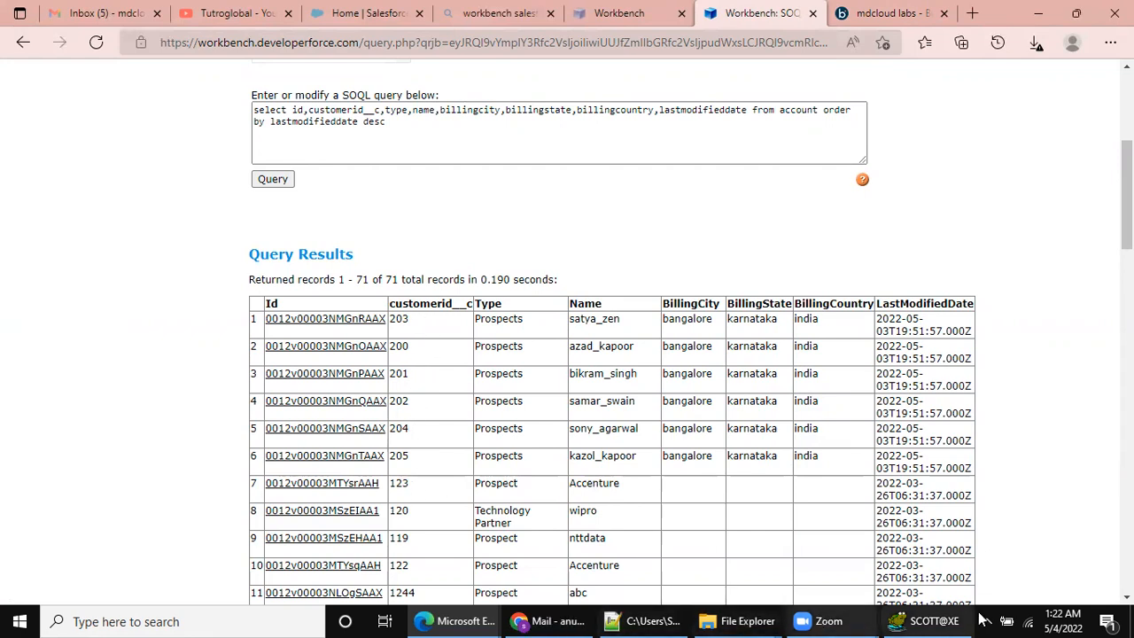
left_click(922, 620)
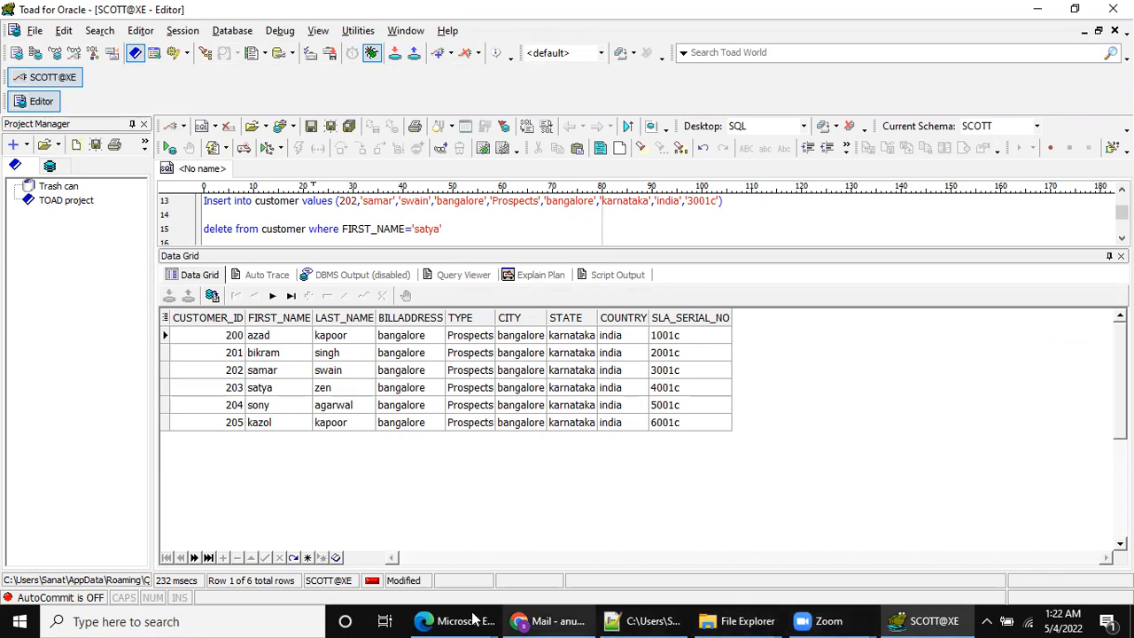
mouse_move(435, 621)
left_click(519, 572)
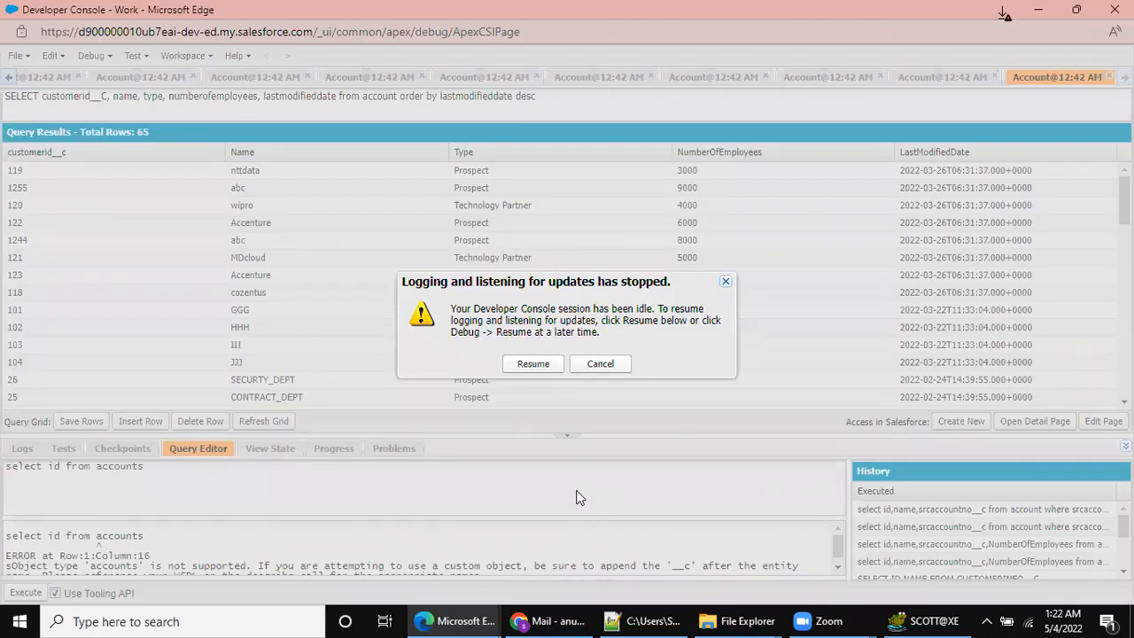
mouse_move(452, 621)
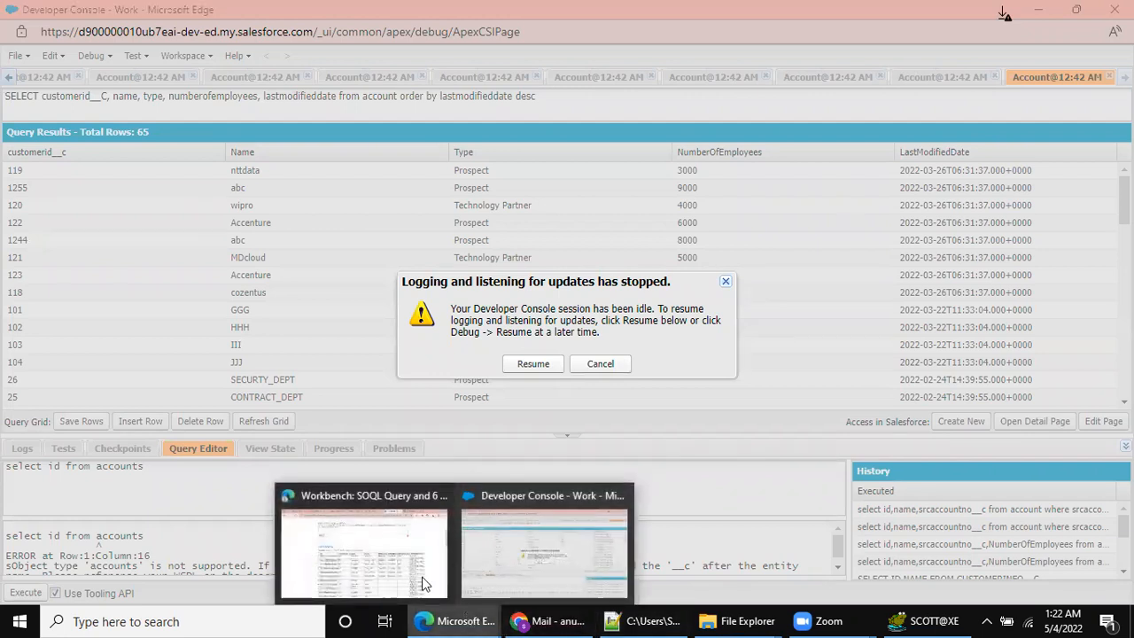
left_click(421, 584)
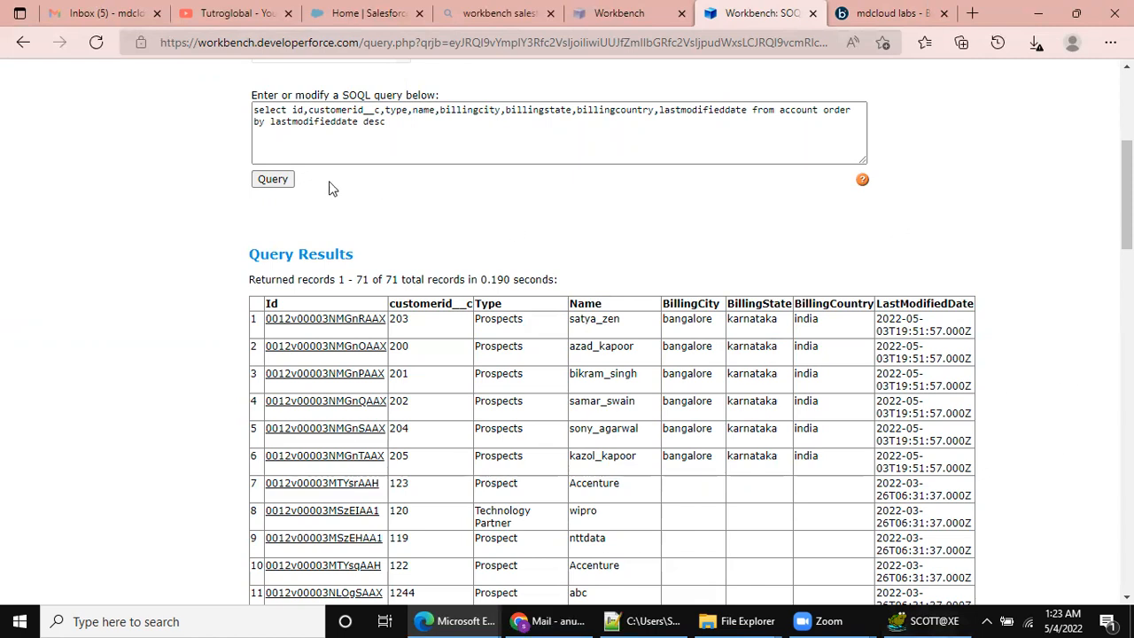
- Switch to Boomi and examine the tested process's Try and Catch branches, including both End and continue shapes on the Catch paths
key("ctrl+Tab")
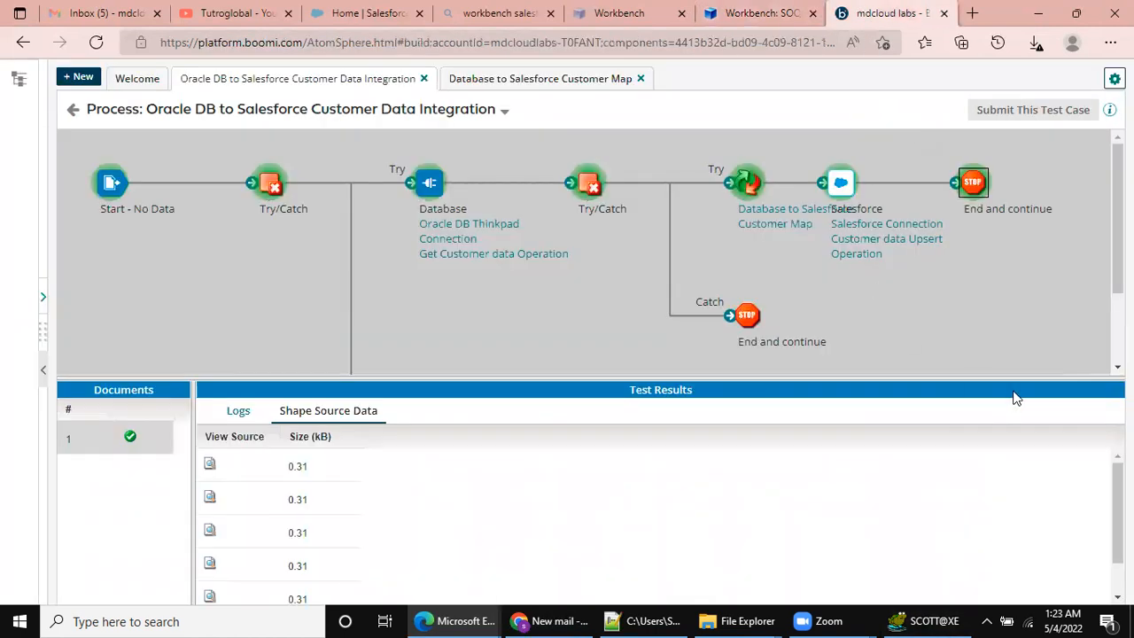
mouse_move(1118, 218)
left_mouse_down()
mouse_move(1118, 288)
mouse_move(1118, 218)
left_mouse_up()
scroll(788, 317, "down", 2)
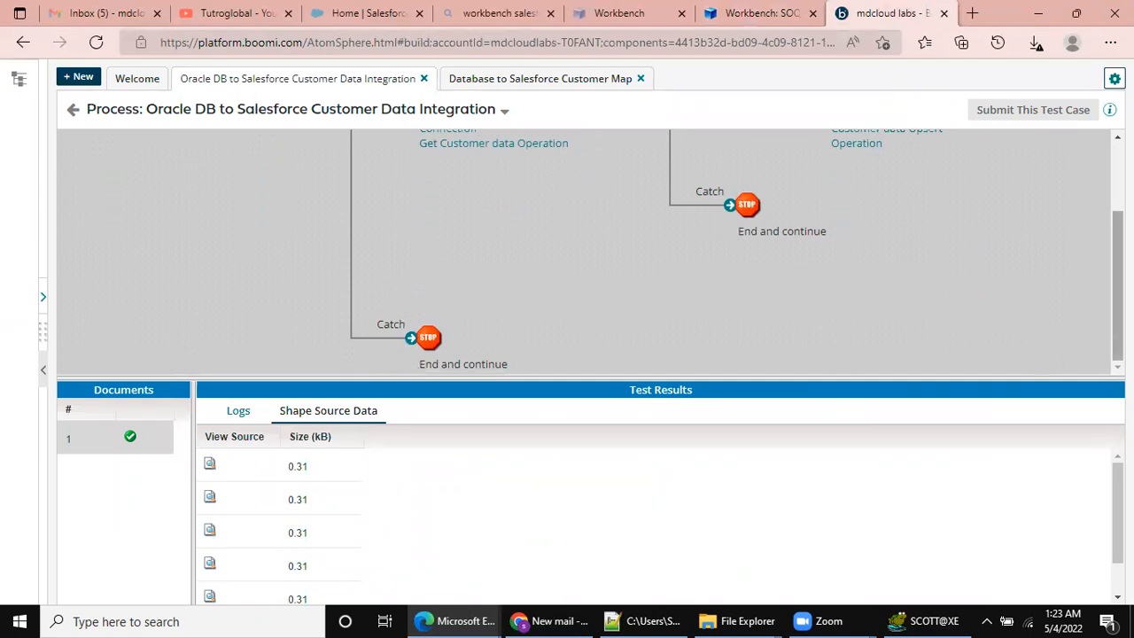
scroll(1053, 343, "up", 2)
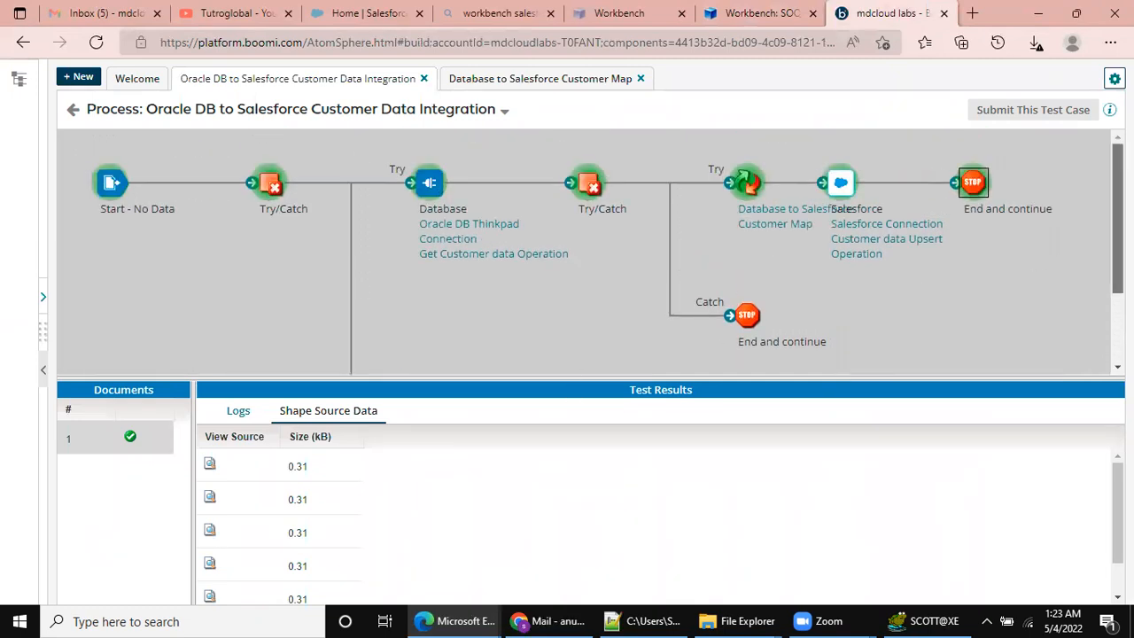
scroll(420, 308, "down", 2)
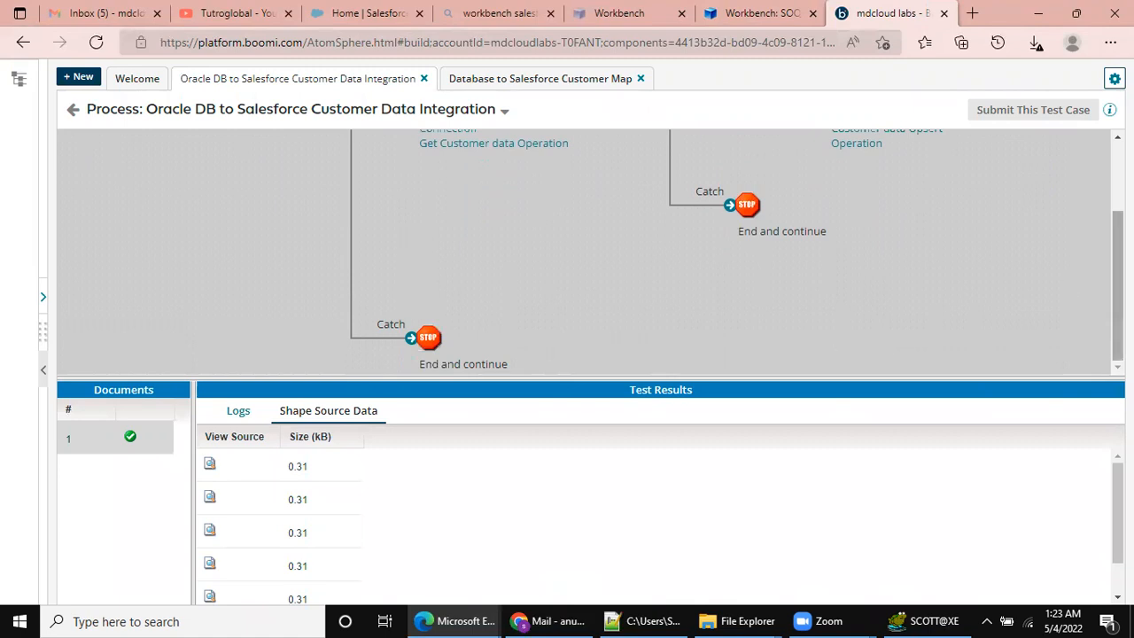
scroll(1118, 266, "up", 2)
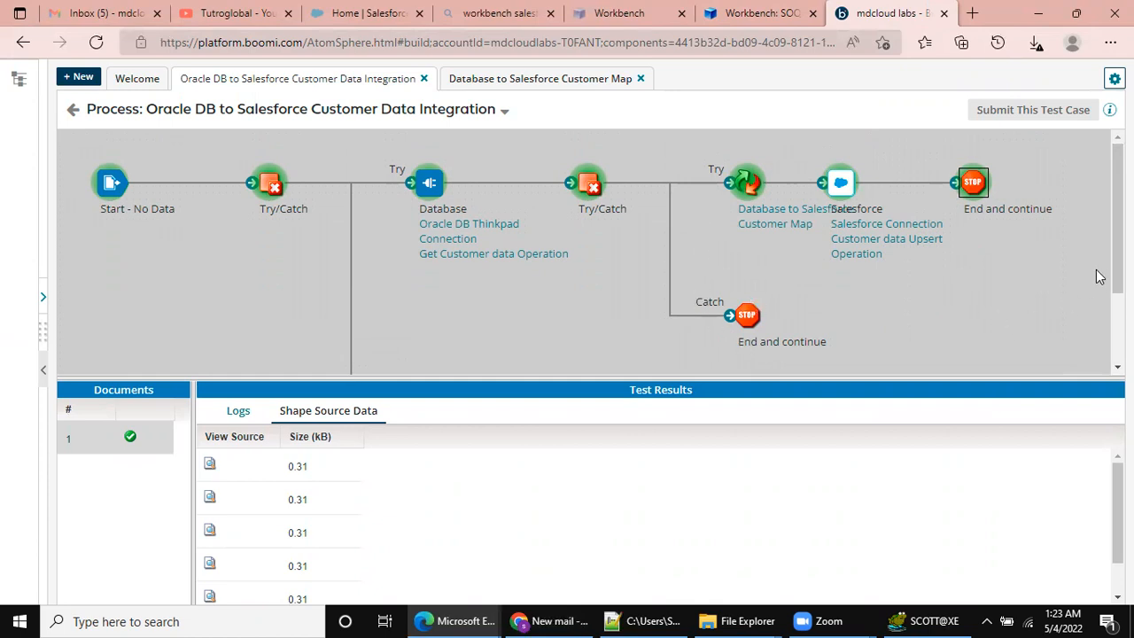
left_click_drag(1117, 218, 1118, 288)
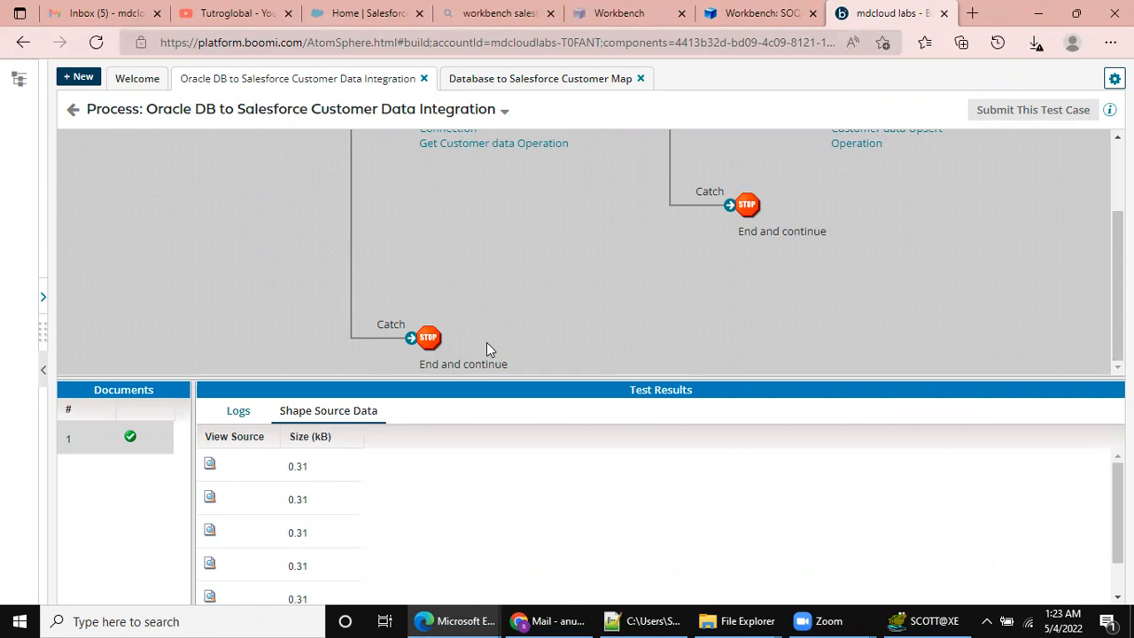
left_click_drag(1118, 316, 1118, 247)
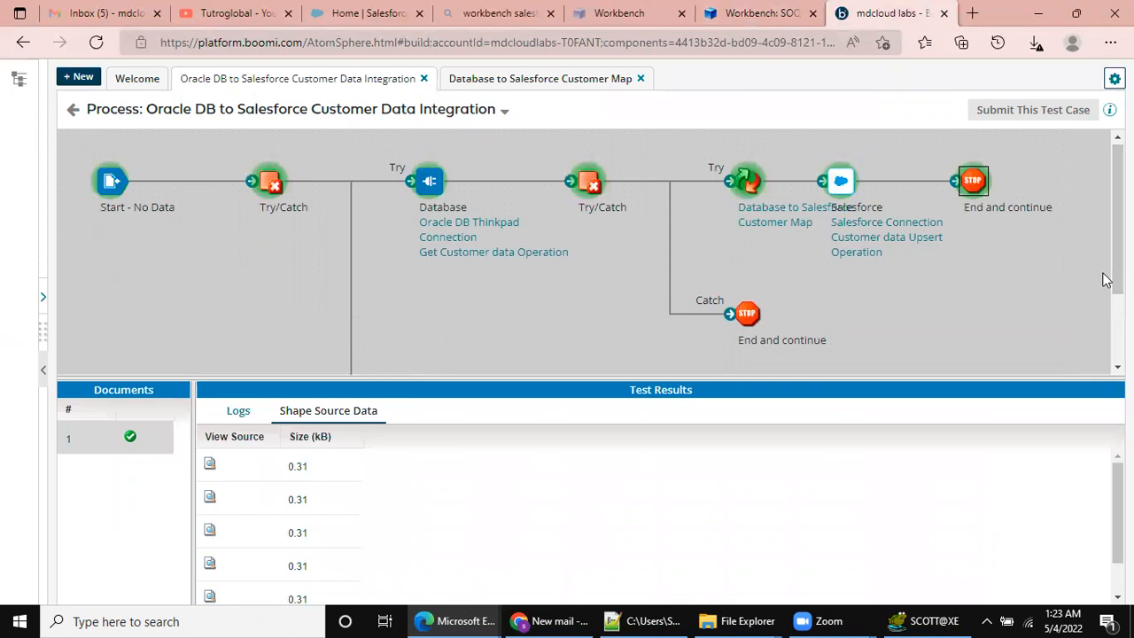